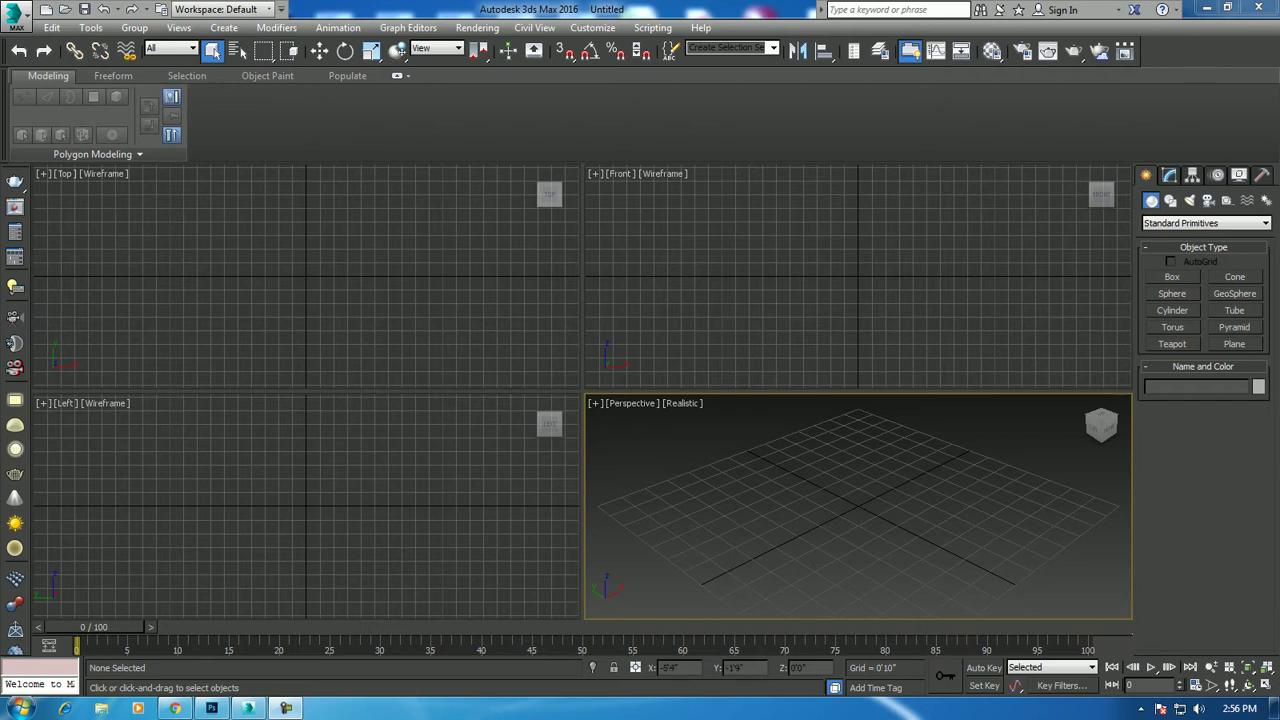
# Launch Notepad from the Win+R Run box
pyautogui.press('super+r')
pyautogui.write('n')
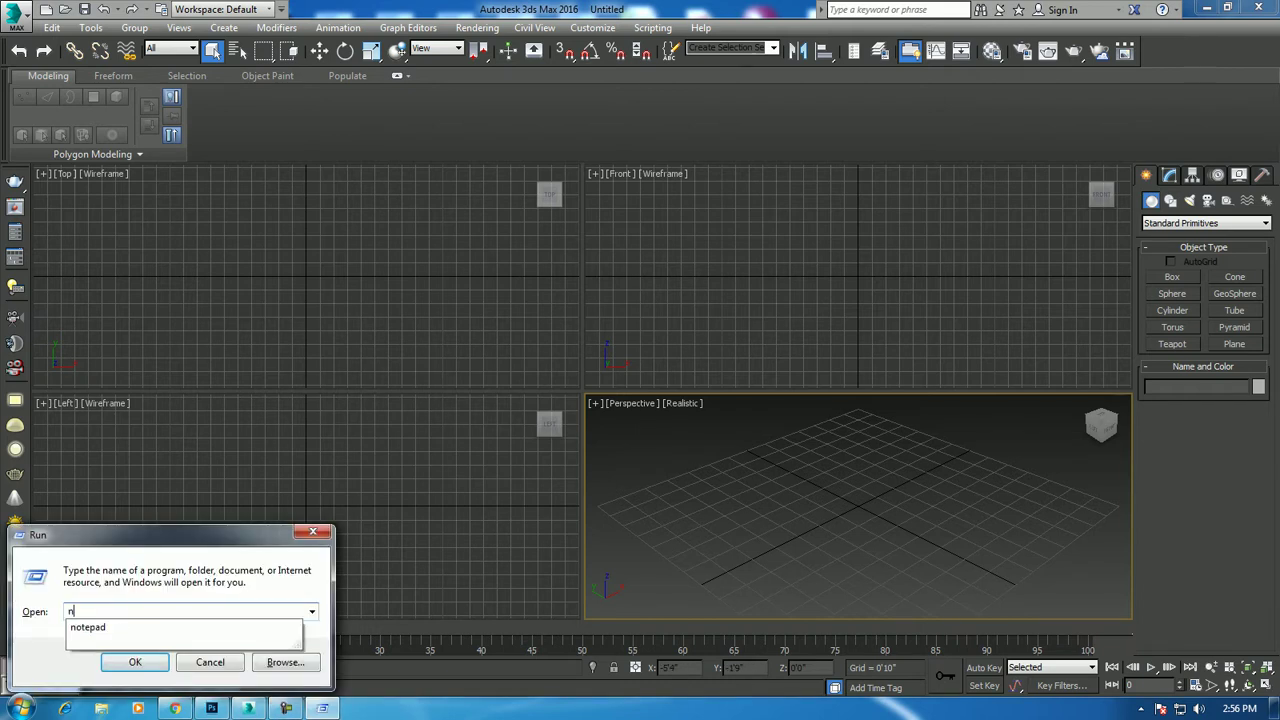
pyautogui.press('Down')
pyautogui.press('Return')
# Write 'In this tutorial we will model a park bench in 3dsmax. Lets get started..', then minimize Notepad
pyautogui.write('In this tur')
pyautogui.press('BackSpace')
pyautogui.write('torial we will model a park bench ')
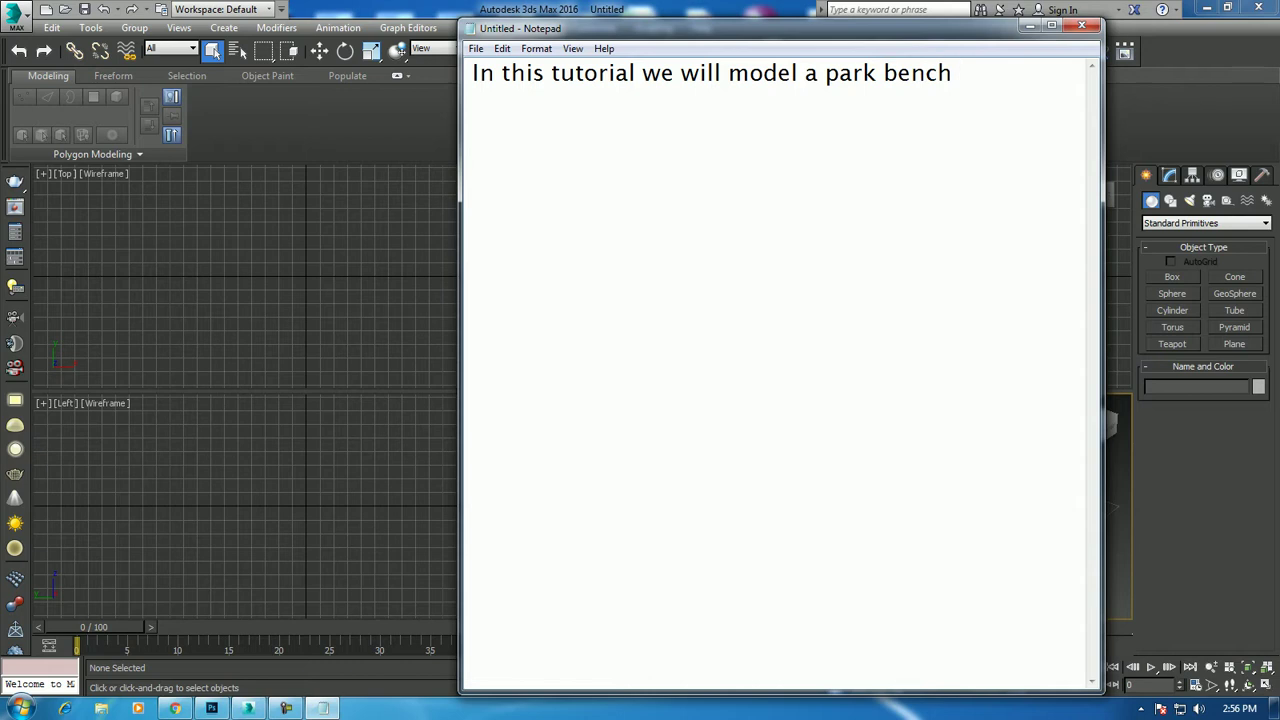
pyautogui.write('in 3dsmax.  ')
pyautogui.write('Lets get ')
pyautogui.write('started..')
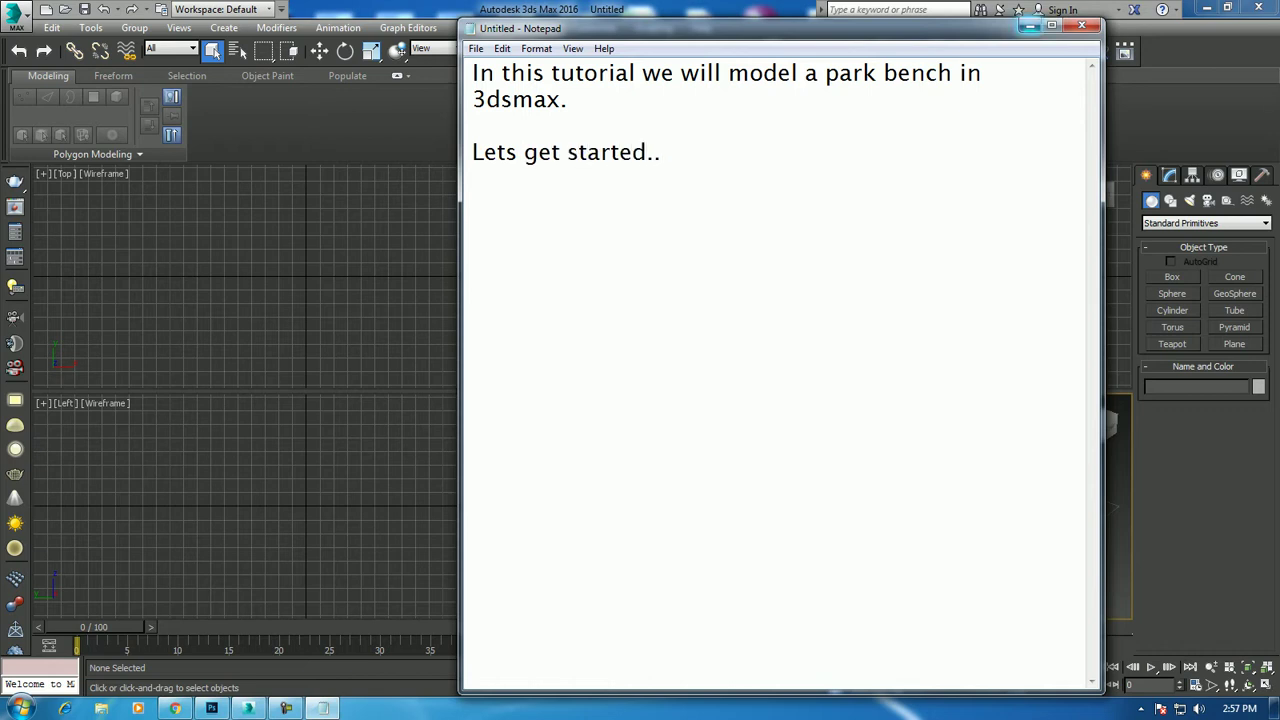
pyautogui.click(1031, 25)
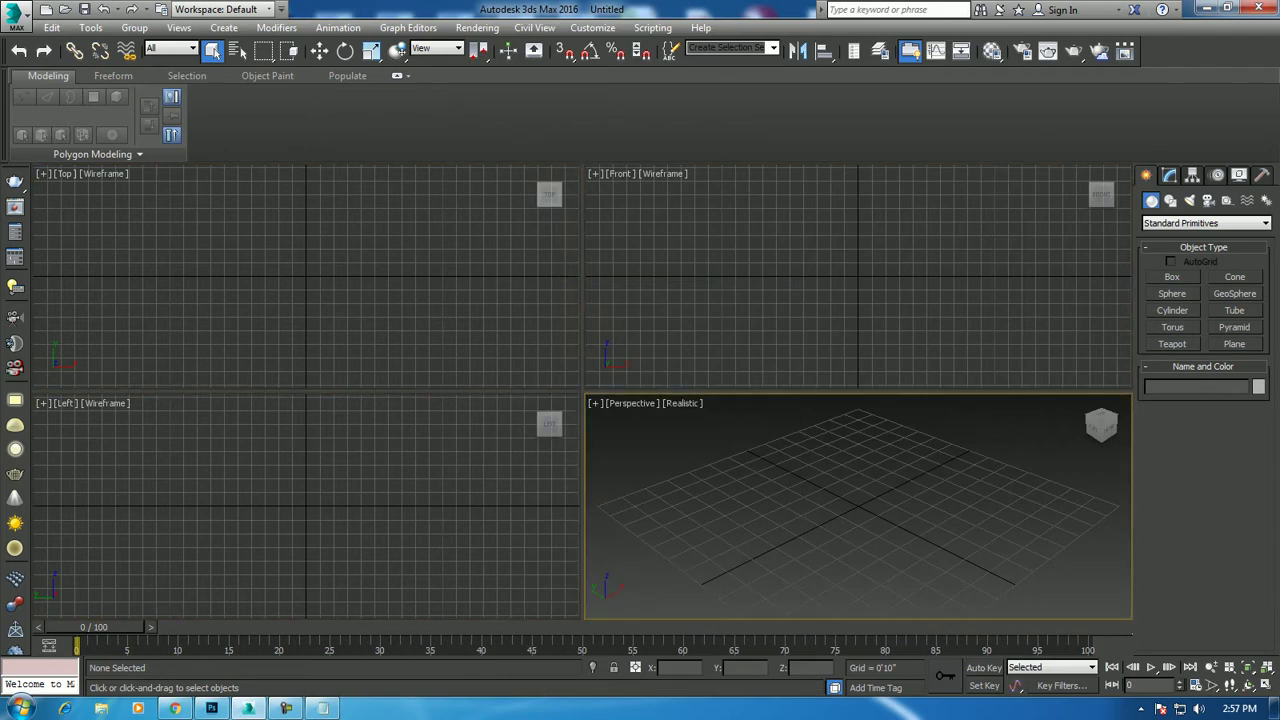
# View the bench reference JPG from the Boogie folder via Rendering > View Image File
pyautogui.click(477, 27)
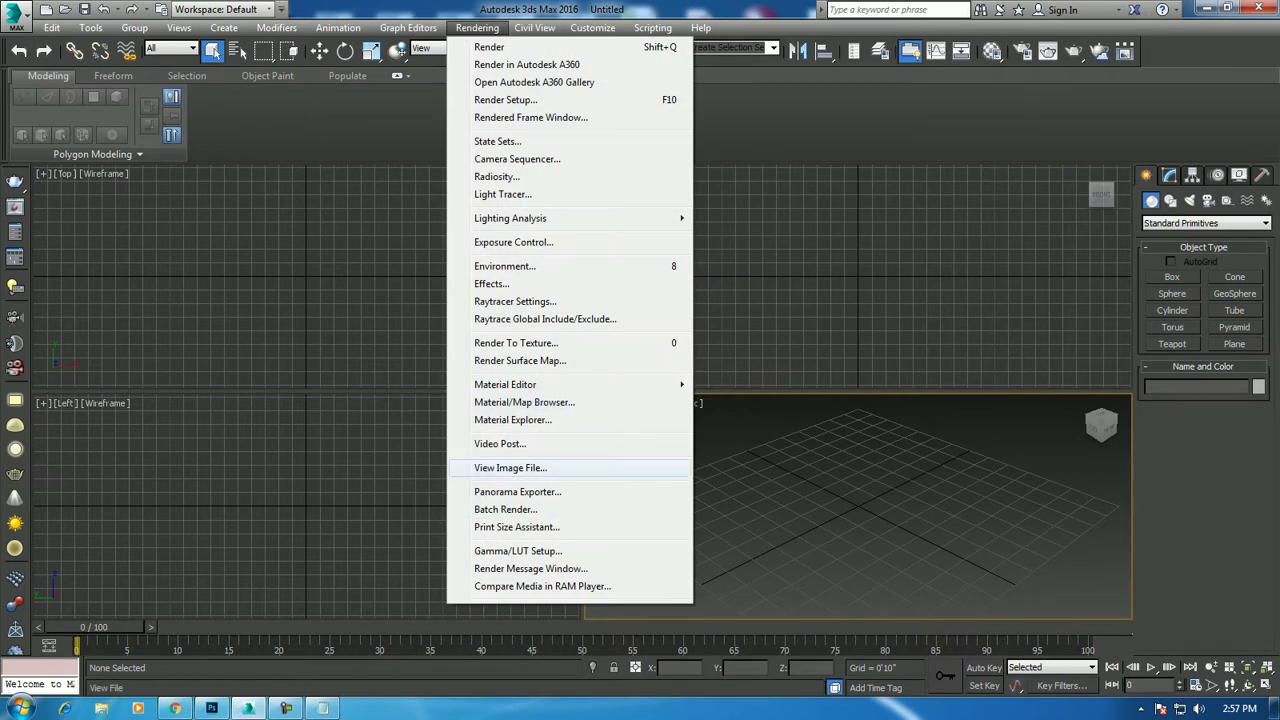
pyautogui.click(510, 468)
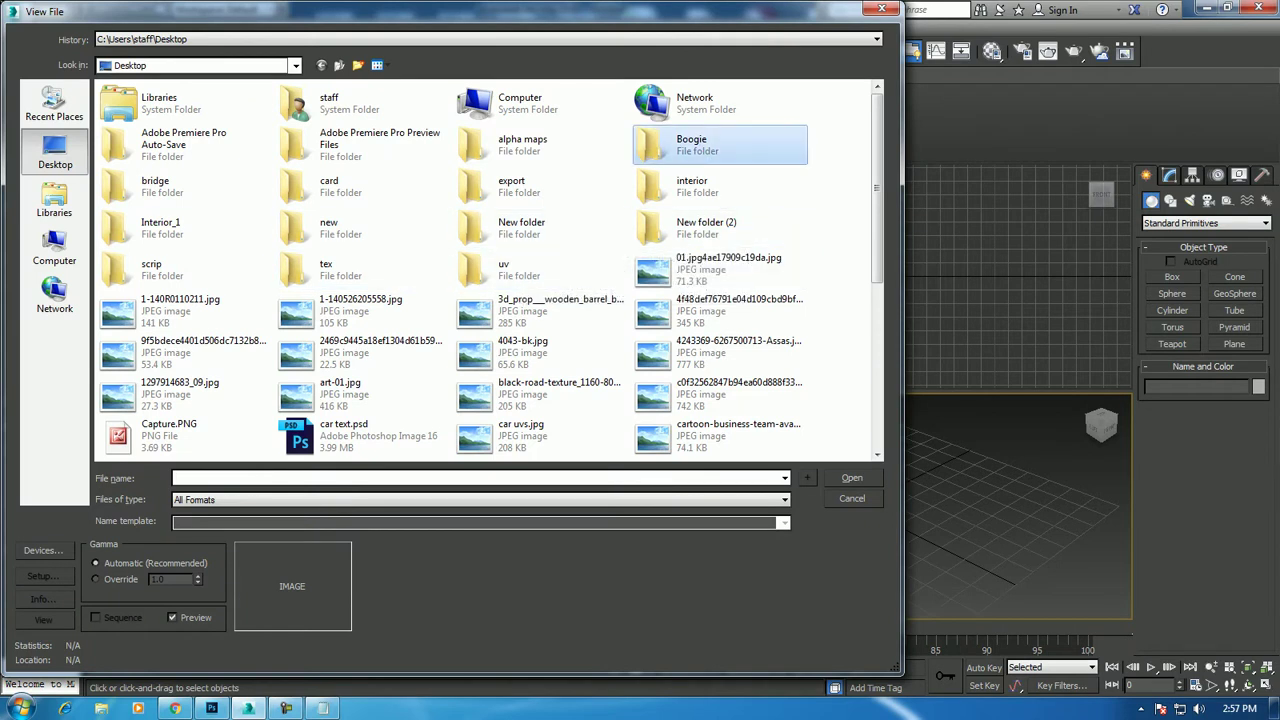
pyautogui.doubleClick(690, 145)
pyautogui.click(727, 130)
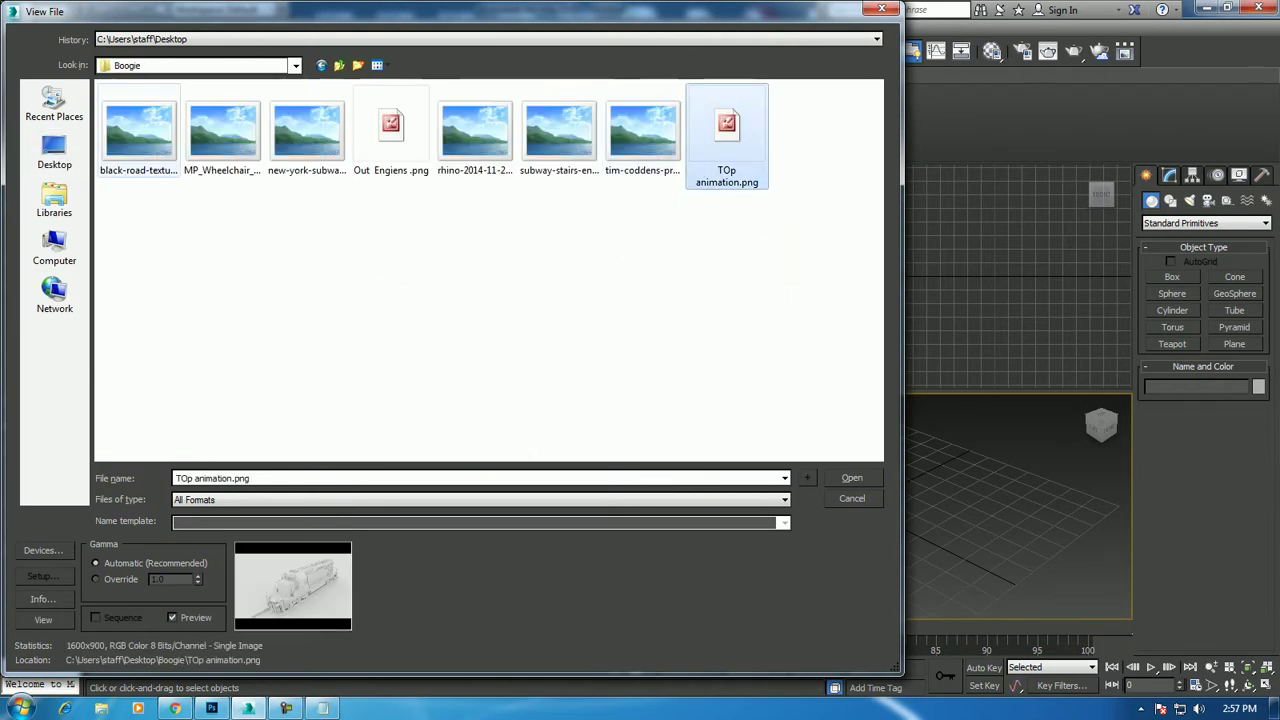
pyautogui.click(139, 130)
pyautogui.click(222, 130)
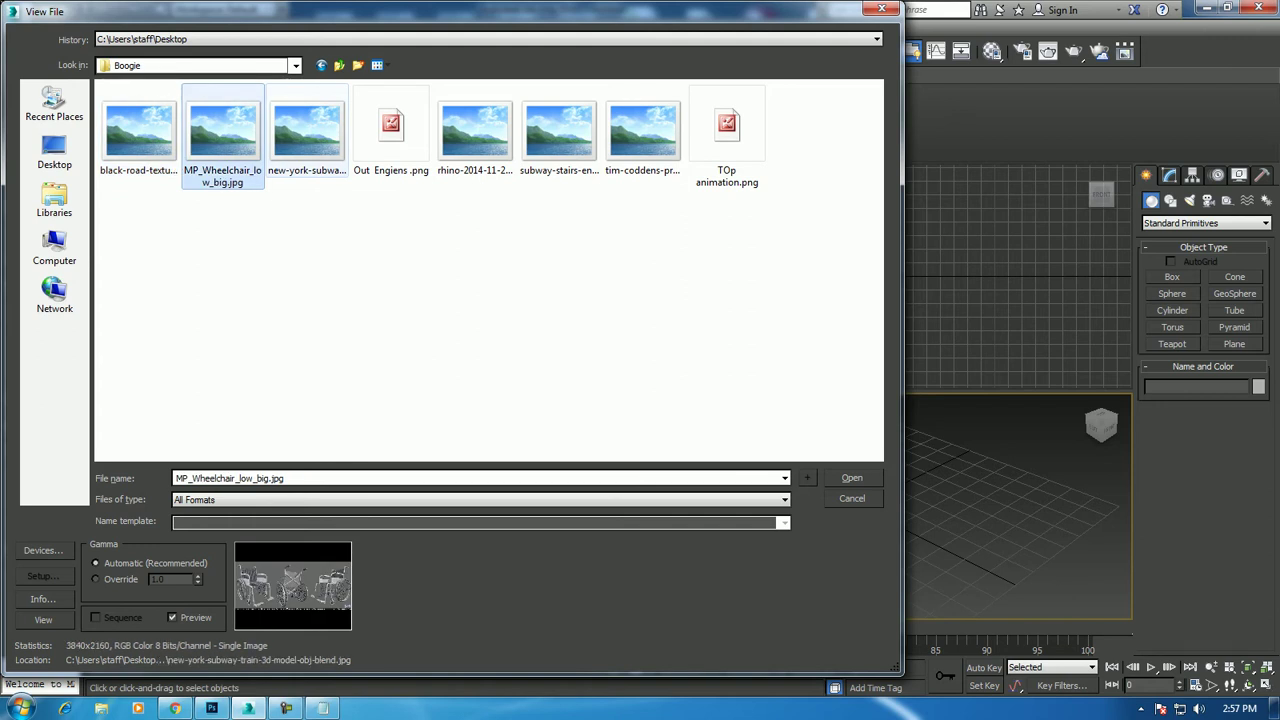
pyautogui.click(391, 130)
pyautogui.press('Right')
pyautogui.press('Right')
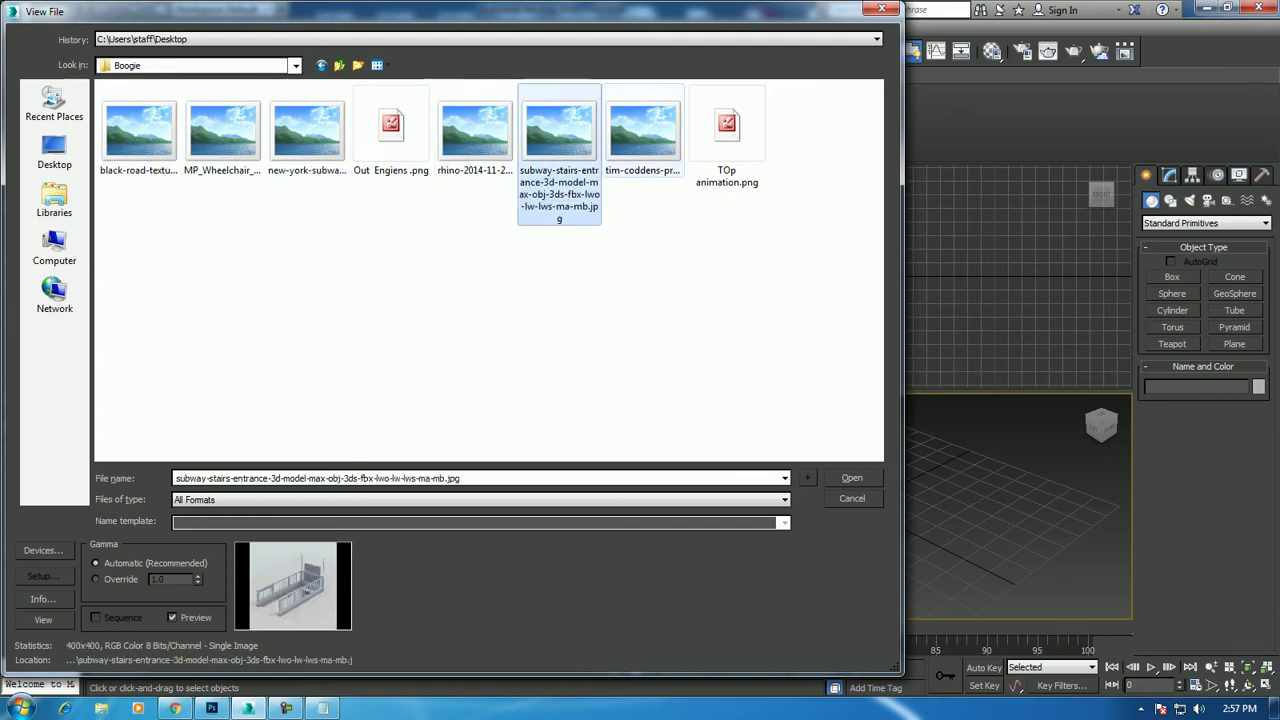
pyautogui.press('Right')
pyautogui.press('Return')
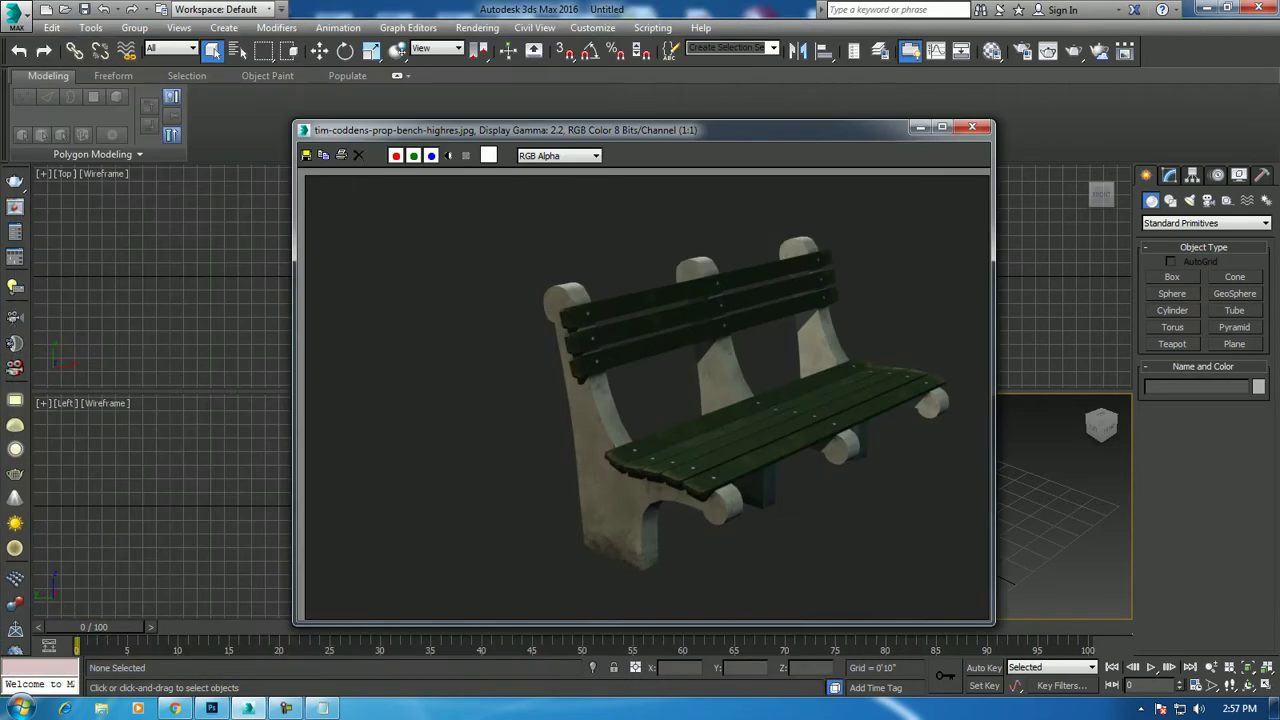
# Place the reference window top-left, maximize the viewport, and frame the whole bench
pyautogui.moveTo(600, 129); pyautogui.dragTo(285, 40)
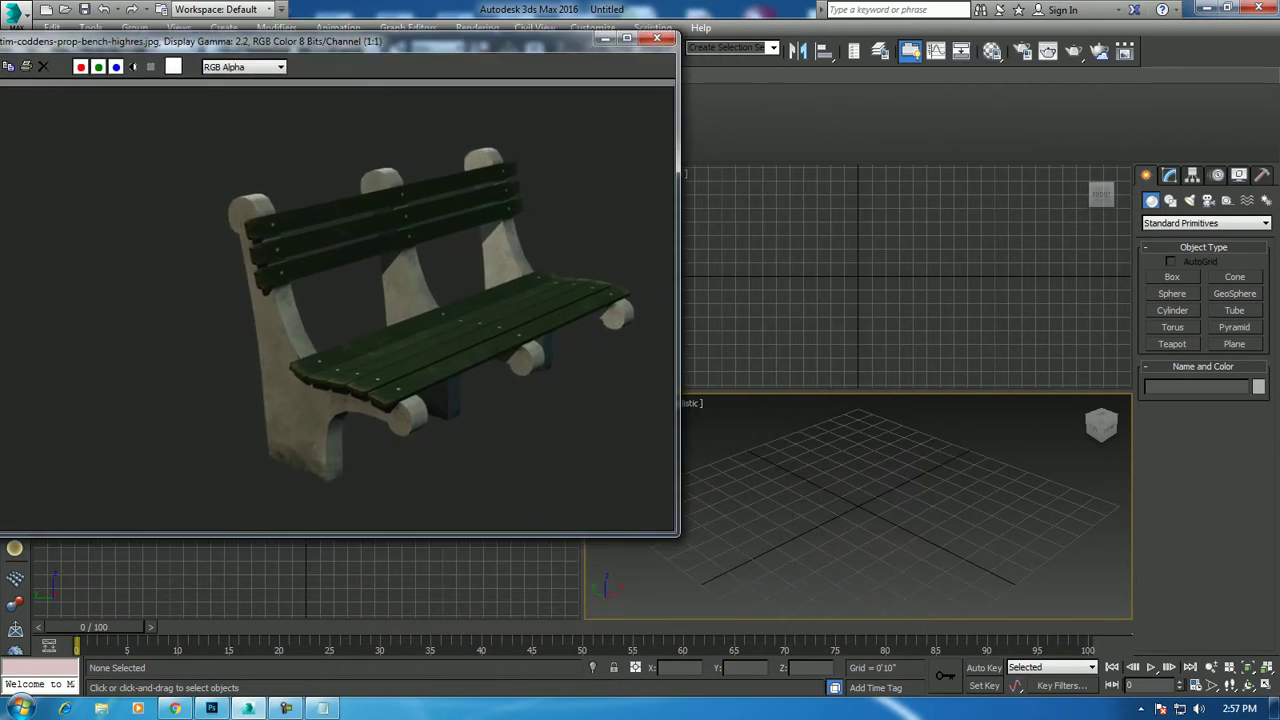
pyautogui.hotkey('alt', 'w')
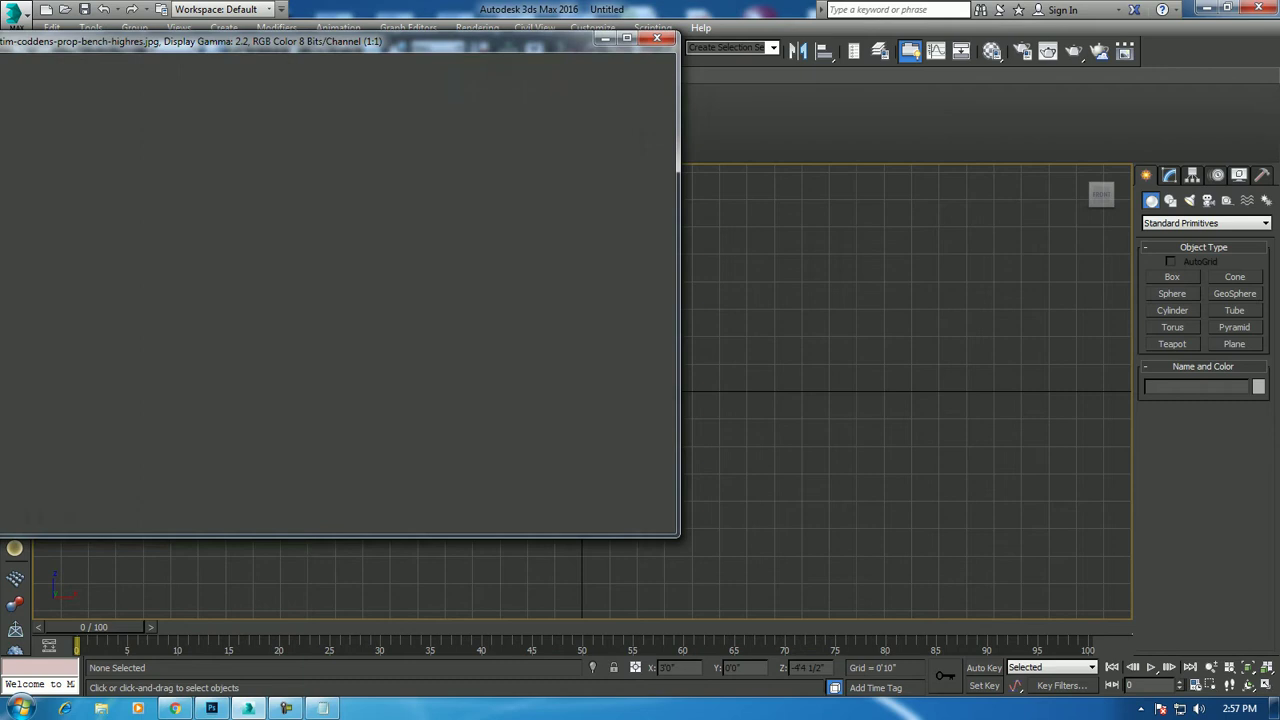
pyautogui.moveTo(678, 535); pyautogui.dragTo(503, 446)
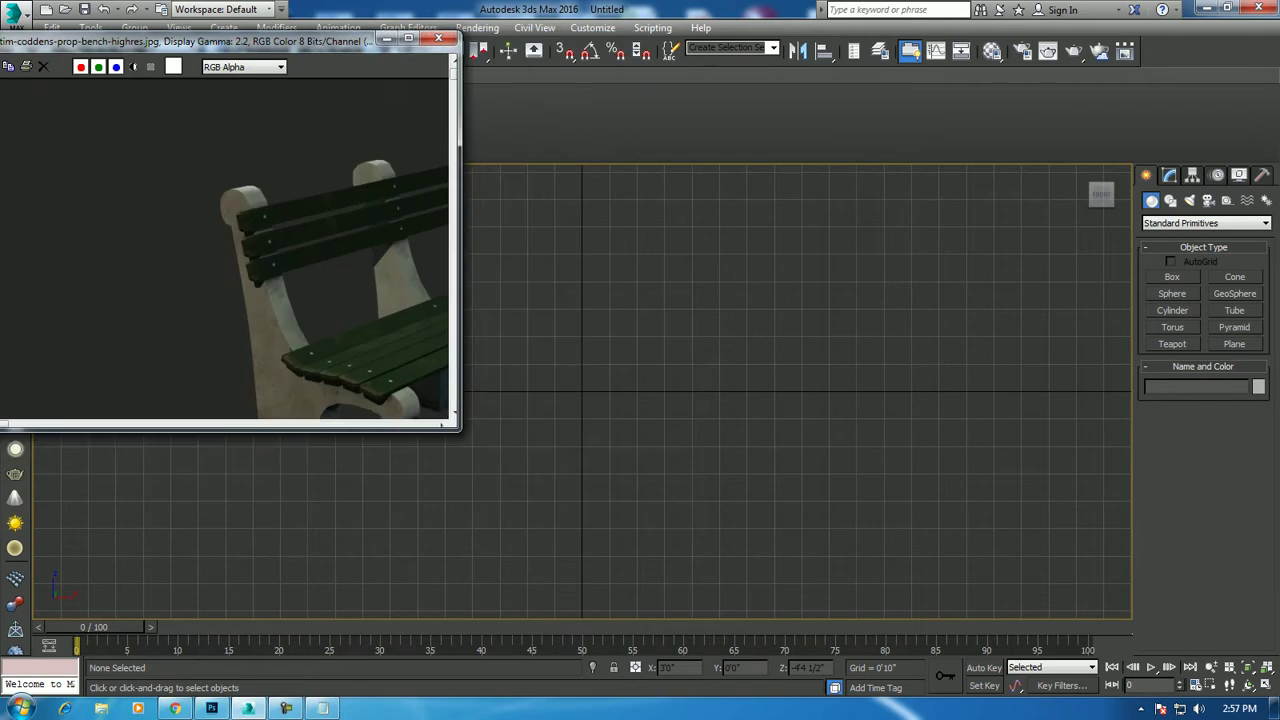
pyautogui.scroll(-1, 244, 264)
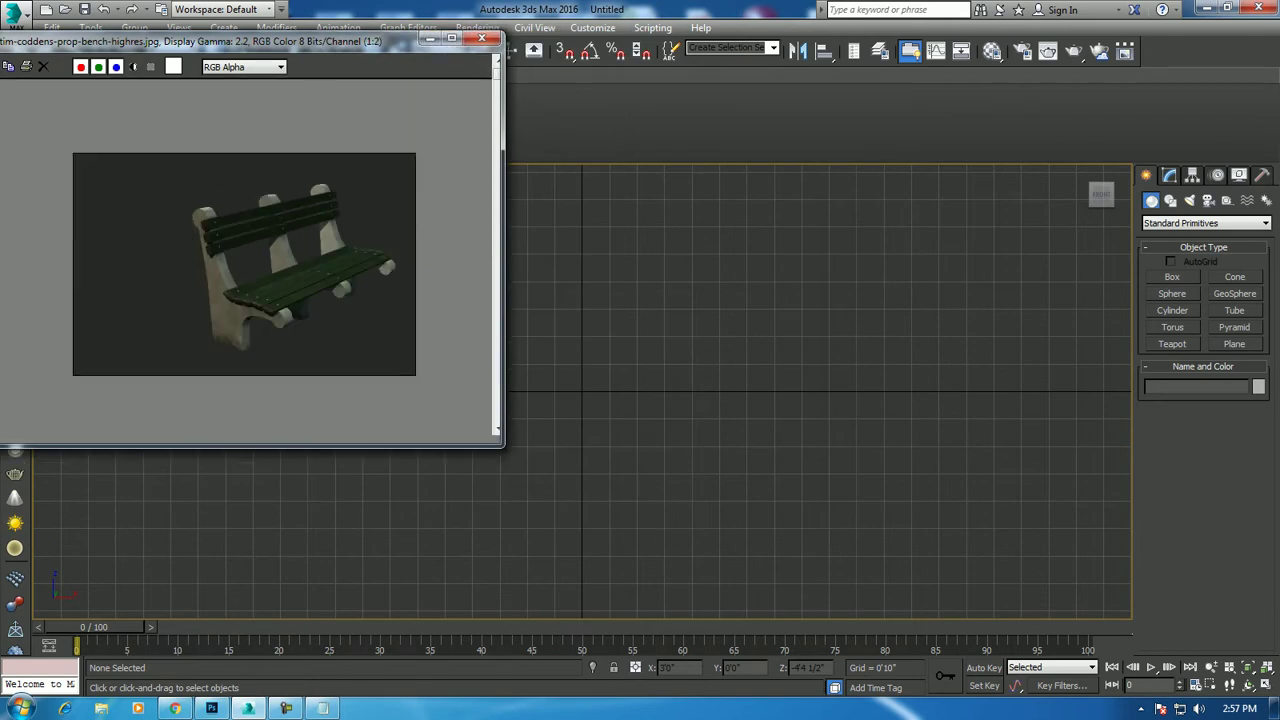
pyautogui.scroll(1, 214, 230)
pyautogui.moveTo(300, 300); pyautogui.dragTo(167, 212, button='middle')
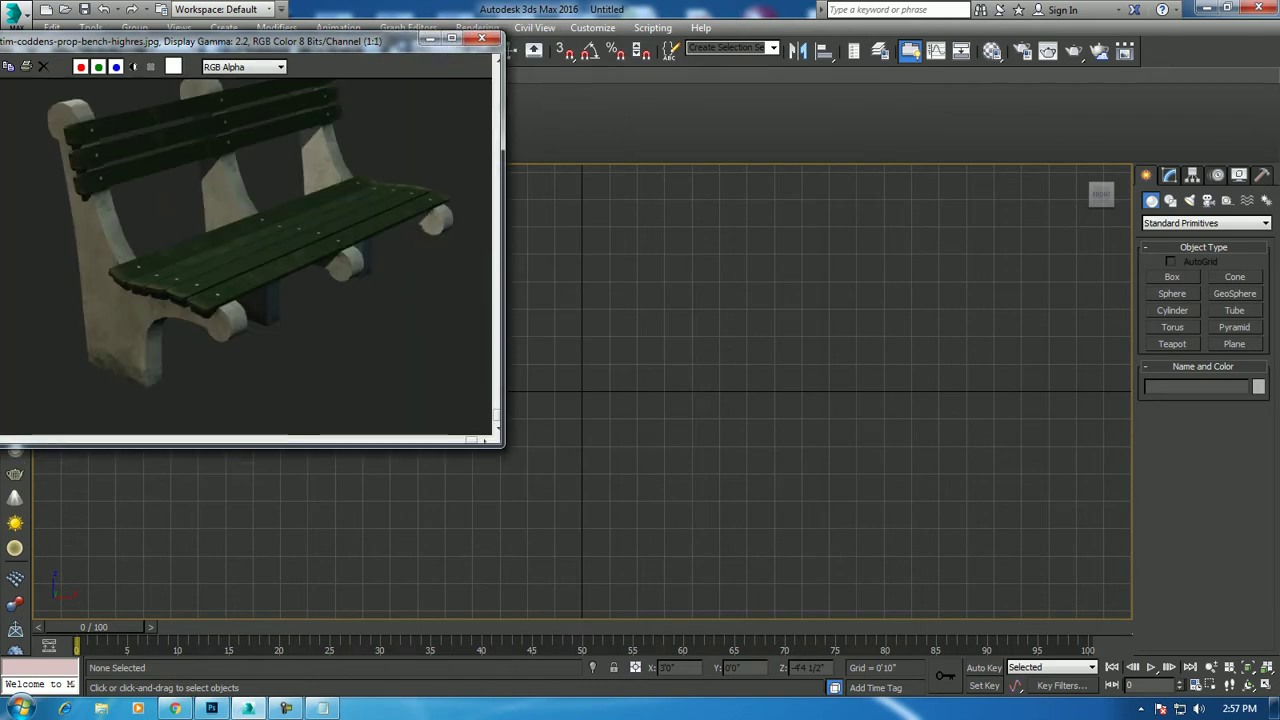
# Draw a Line spline up the front edge, across the backrest top, curving into the seat
pyautogui.click(1170, 200)
pyautogui.click(1172, 289)
pyautogui.click(694, 578)
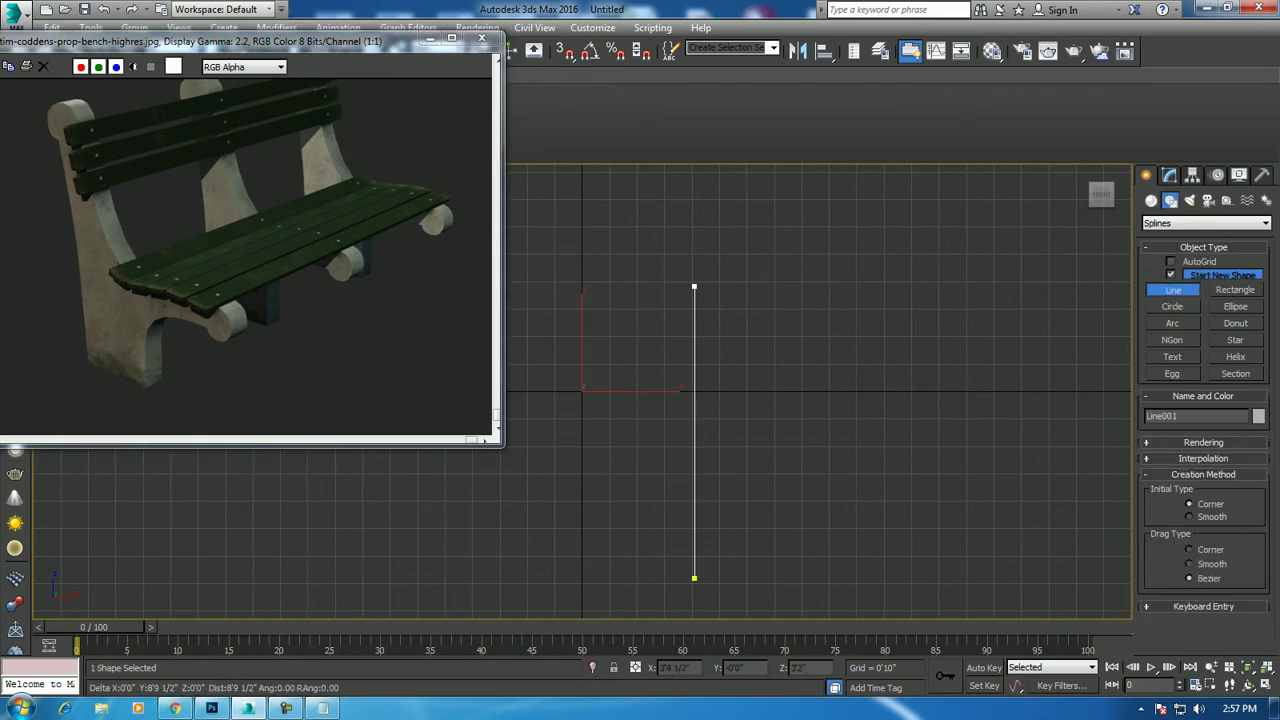
pyautogui.click(694, 273)
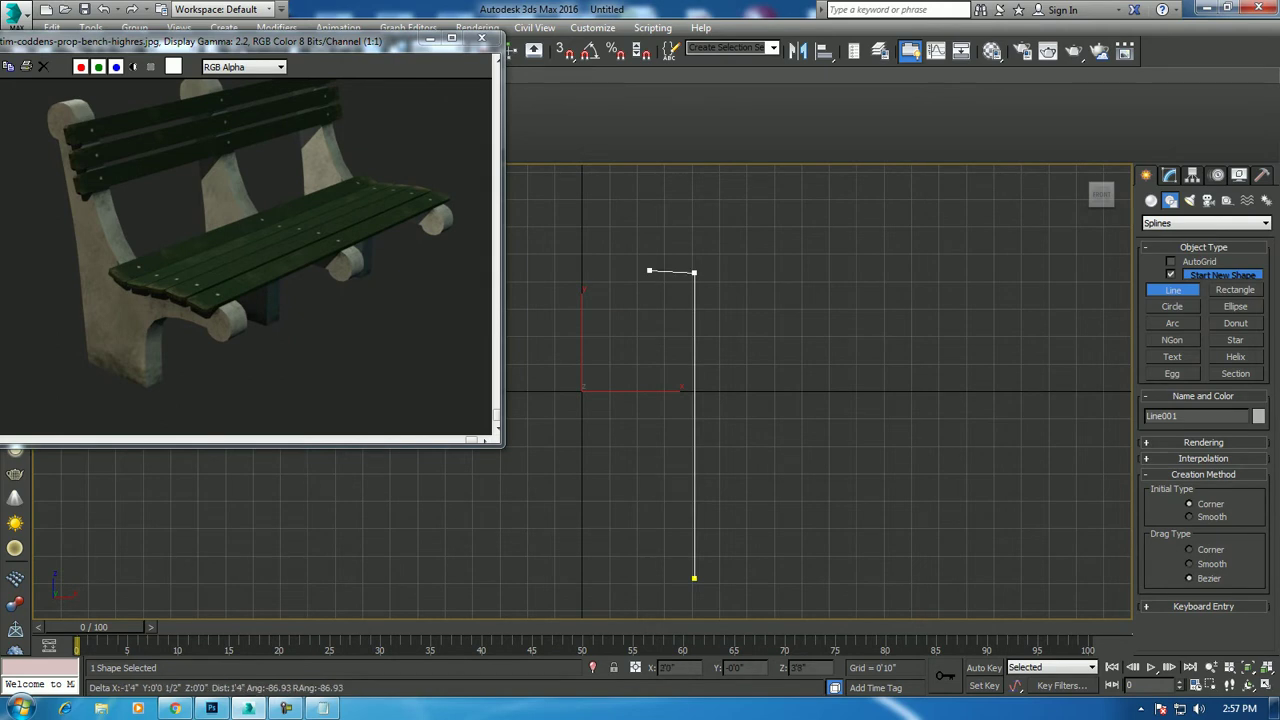
pyautogui.click(667, 273)
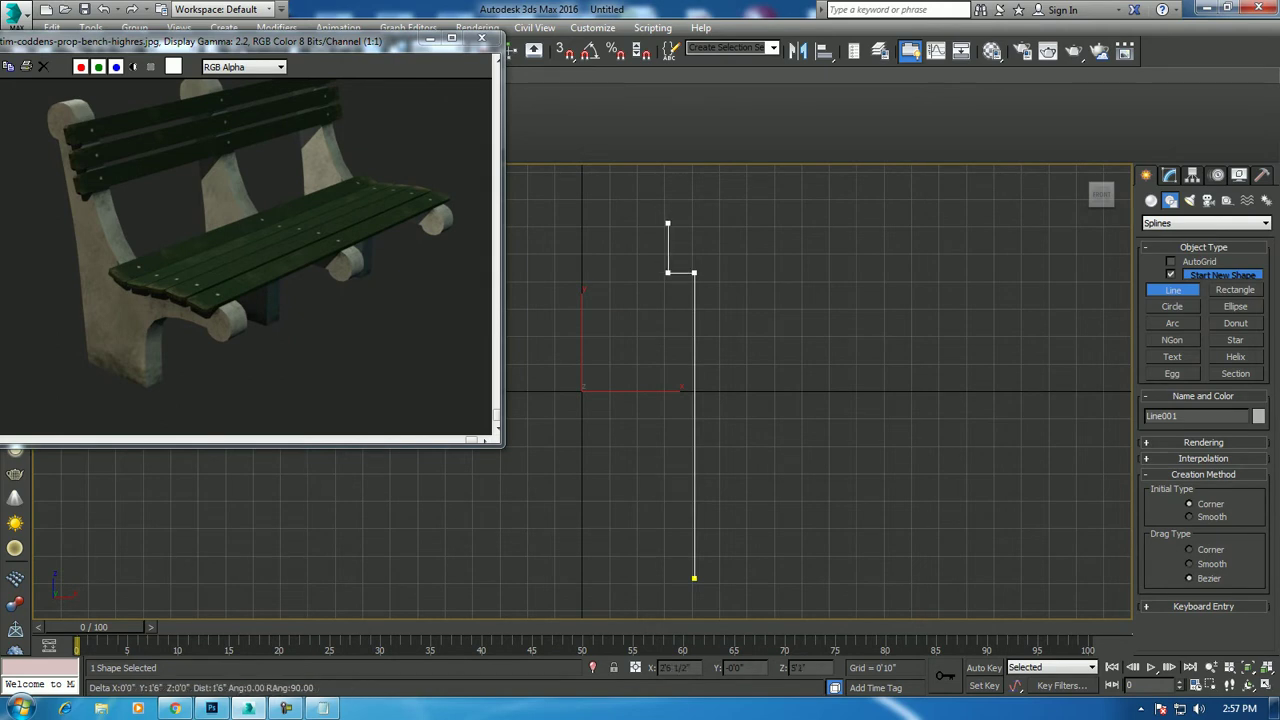
pyautogui.click(667, 217)
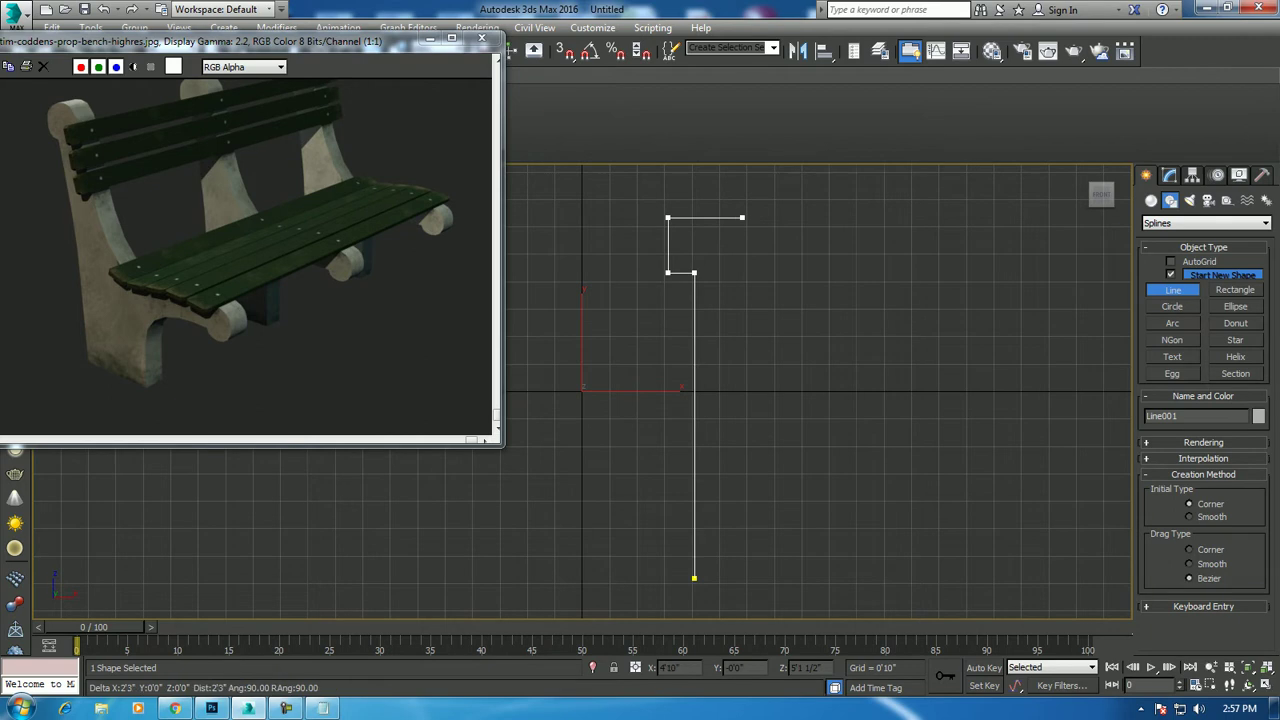
pyautogui.click(742, 218)
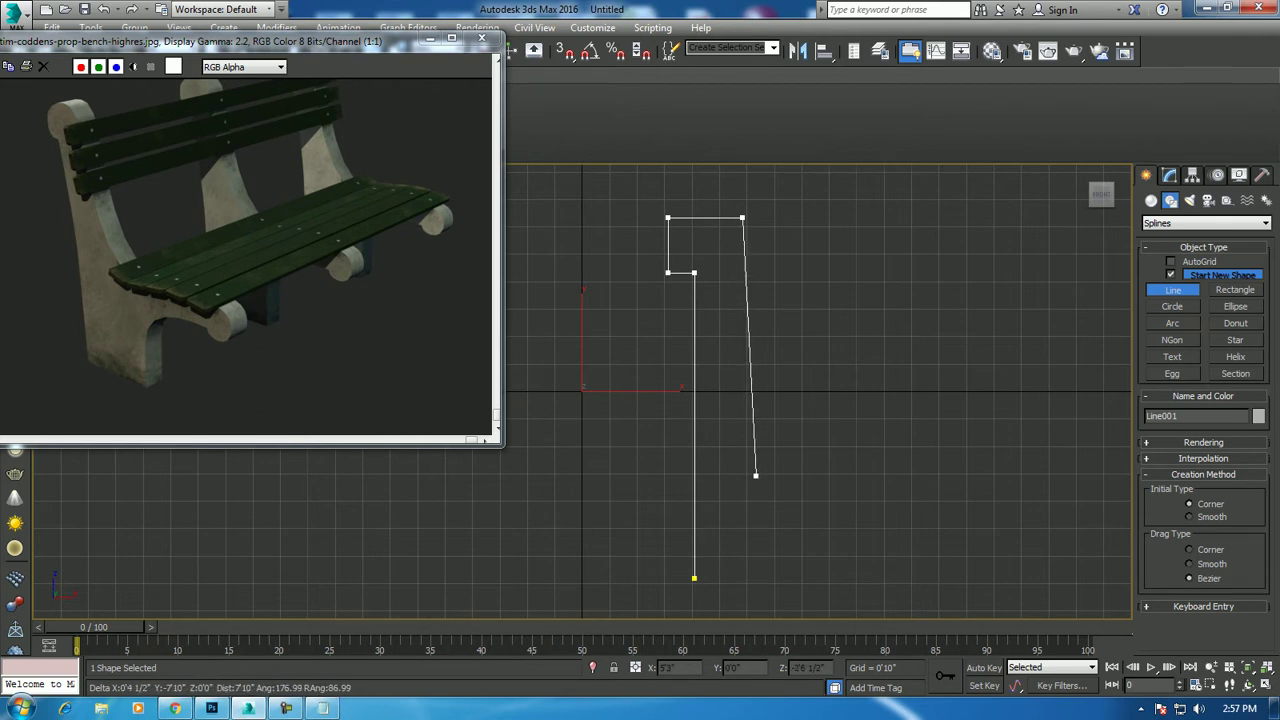
pyautogui.moveTo(755, 492)
pyautogui.mouseDown()
pyautogui.moveTo(786, 515)
pyautogui.moveTo(766, 500)
pyautogui.mouseUp()
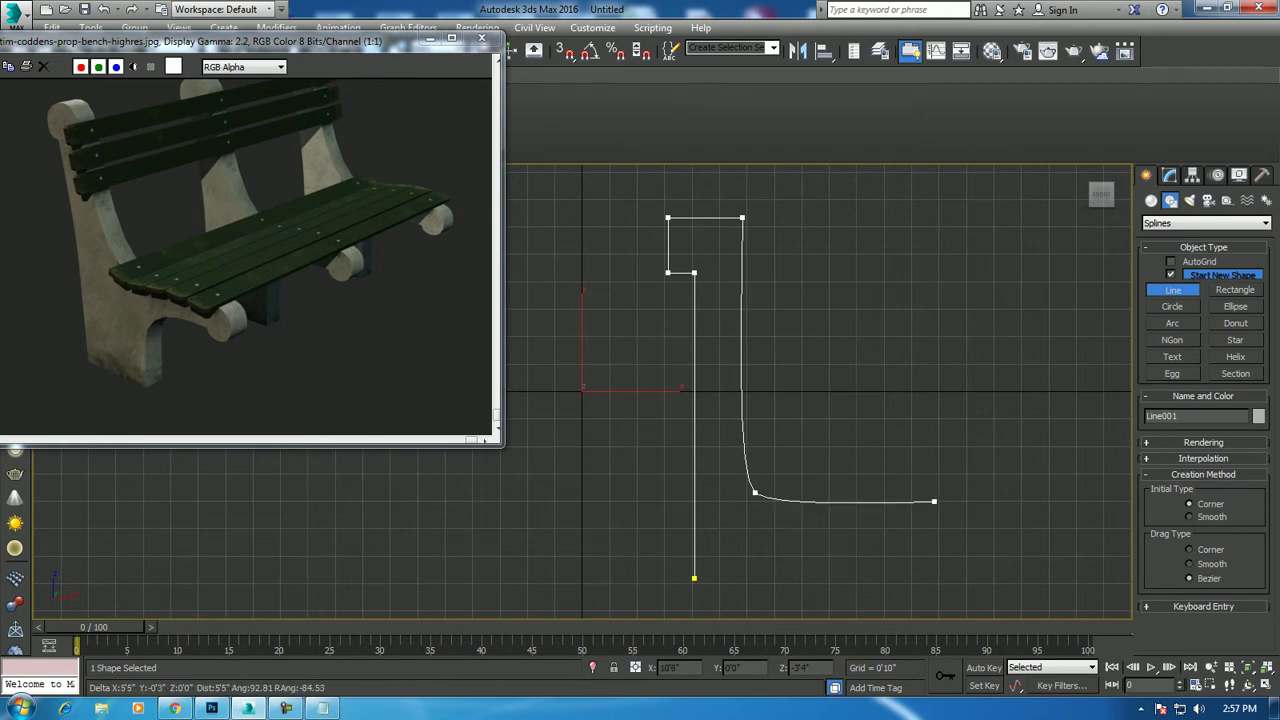
# Continue the outline through the seat-front block and leg to the foot, then close it
pyautogui.click(936, 504)
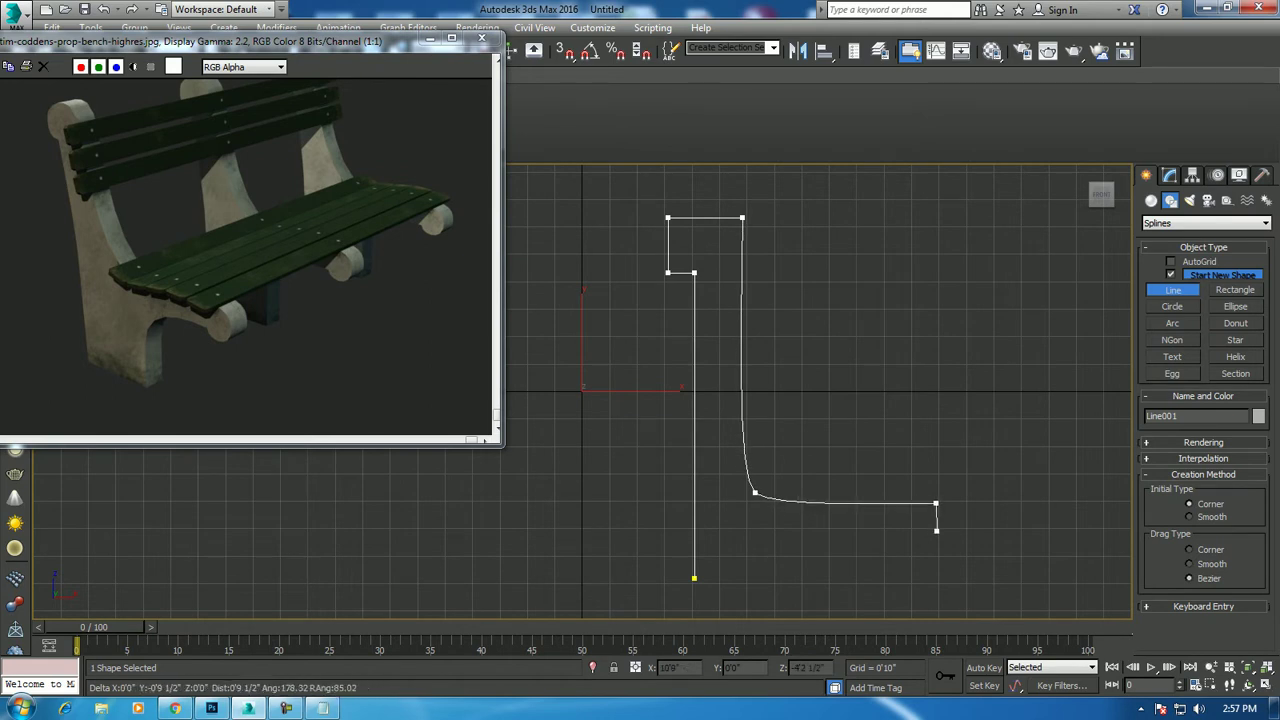
pyautogui.click(936, 488)
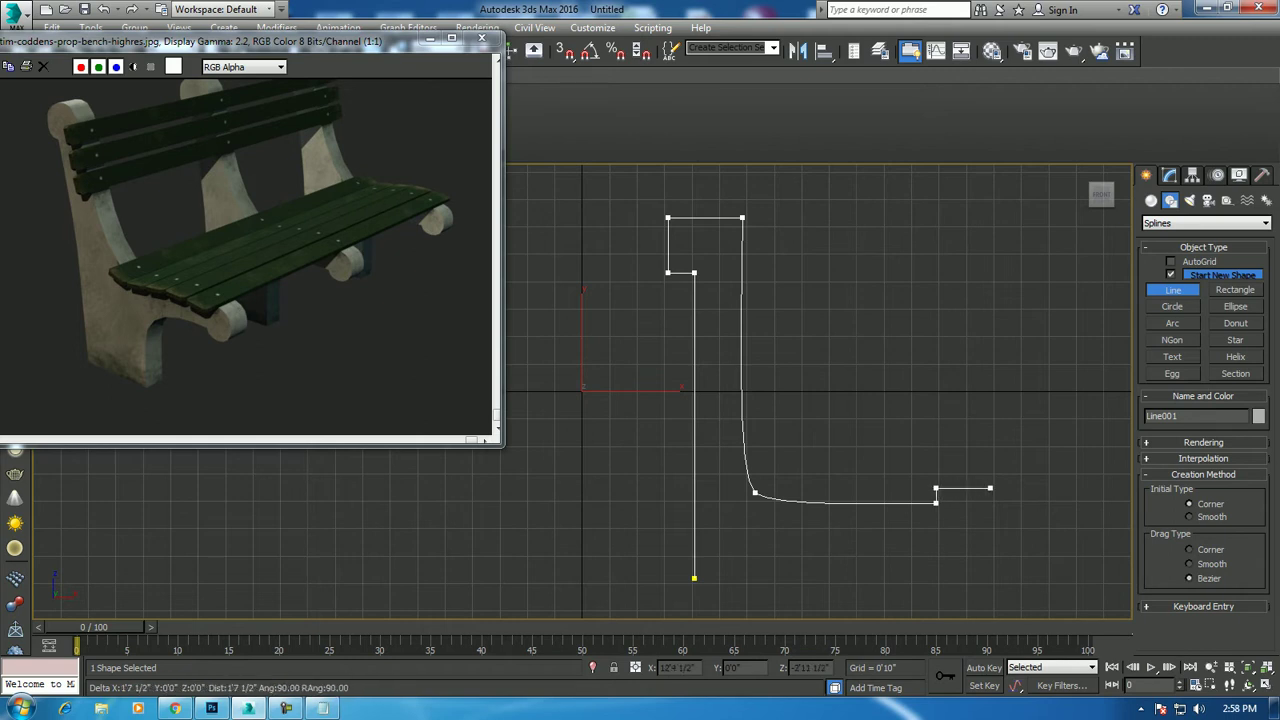
pyautogui.click(979, 488)
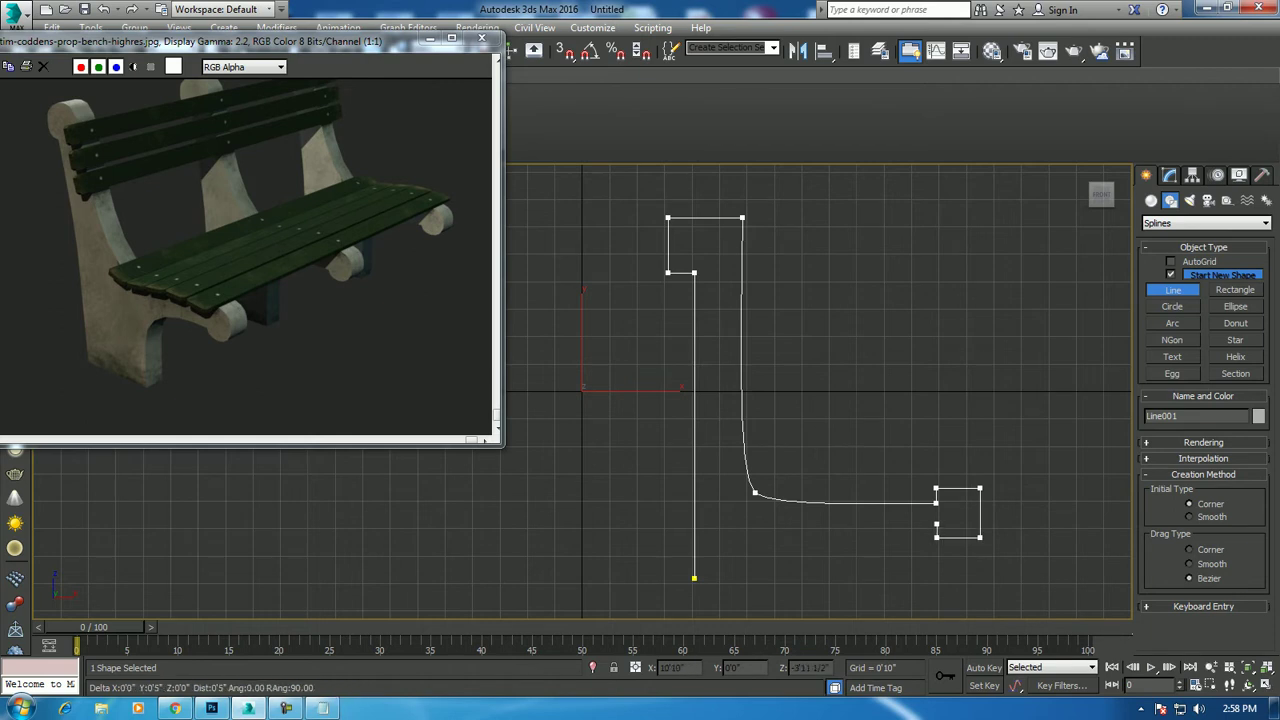
pyautogui.click(936, 524)
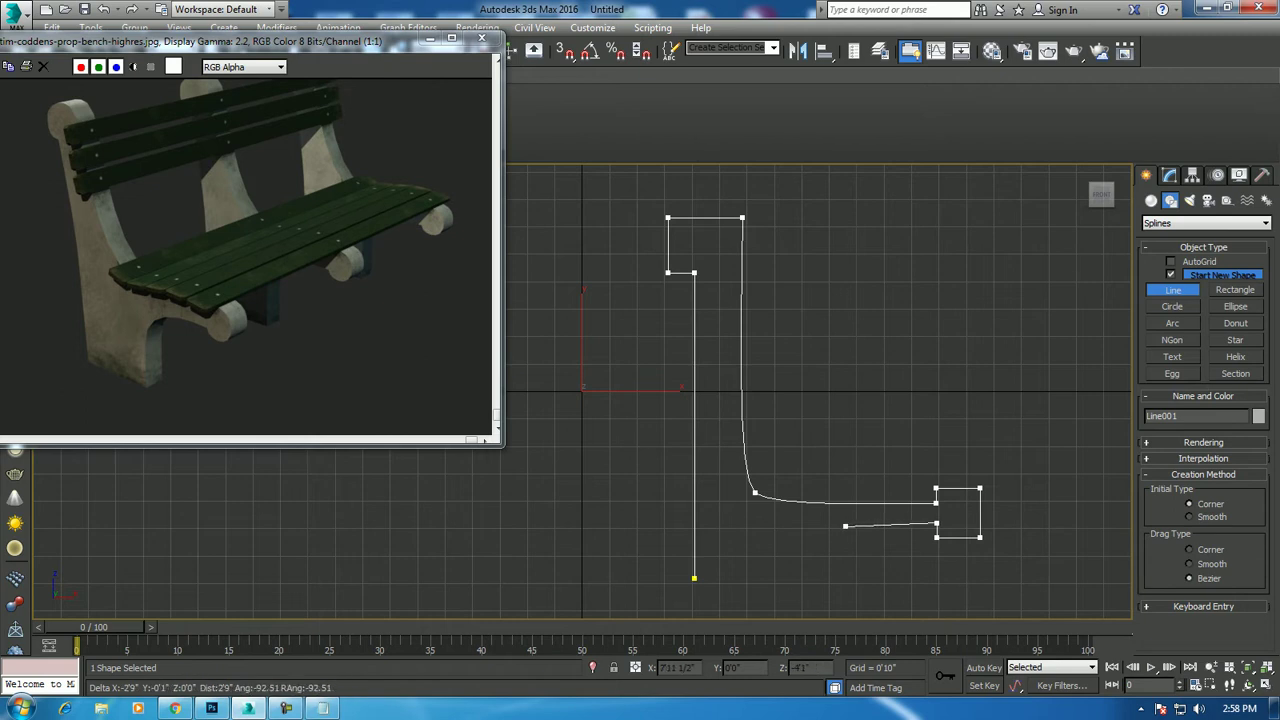
pyautogui.click(838, 523)
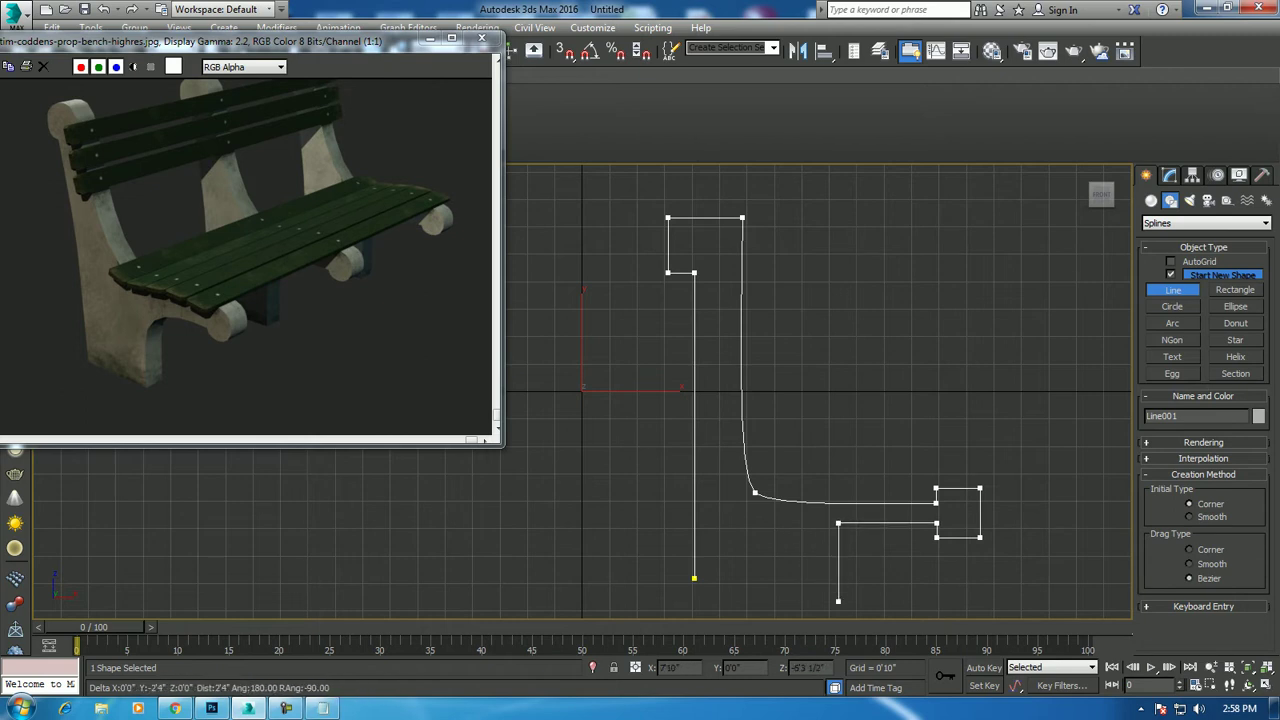
pyautogui.click(838, 611)
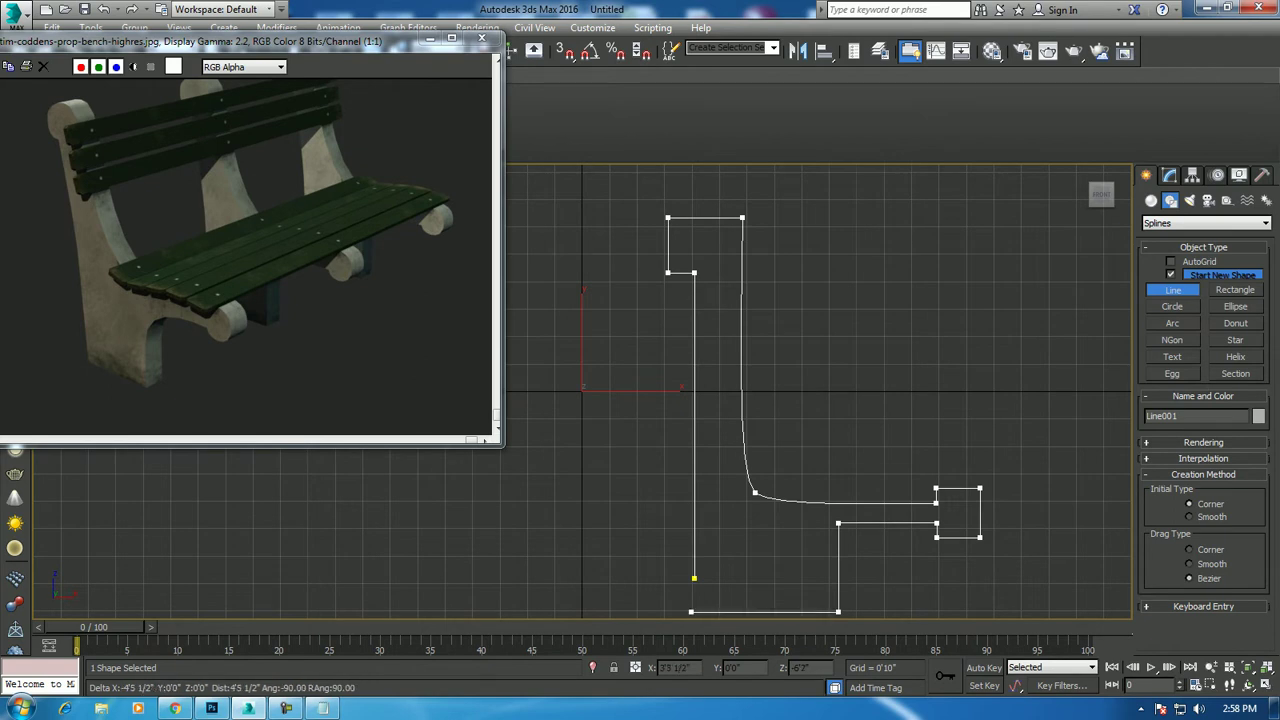
pyautogui.click(694, 578)
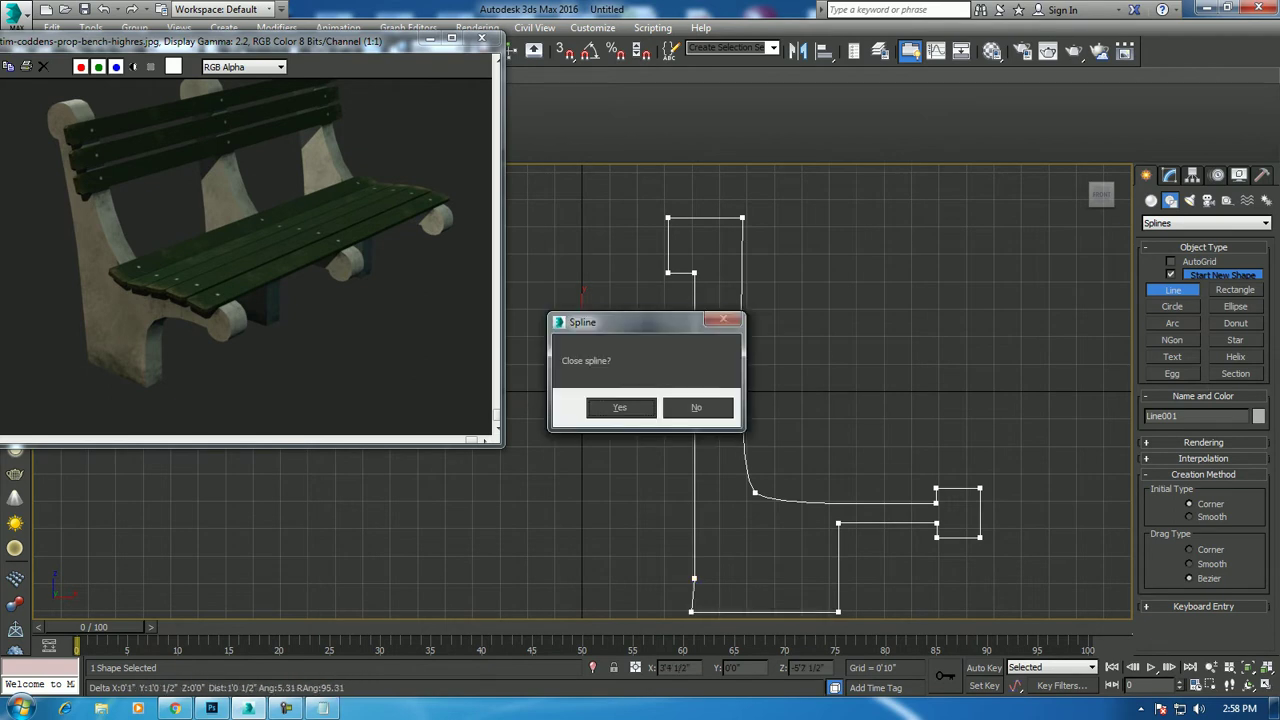
pyautogui.click(620, 407)
# Enter the Line's Vertex mode and nudge the bottom-left corner vertex slightly right
pyautogui.moveTo(800, 400); pyautogui.dragTo(790, 337, button='middle')
pyautogui.click(1170, 175)
pyautogui.press('1')
pyautogui.moveTo(629, 513); pyautogui.dragTo(693, 595)
pyautogui.click(681, 548)
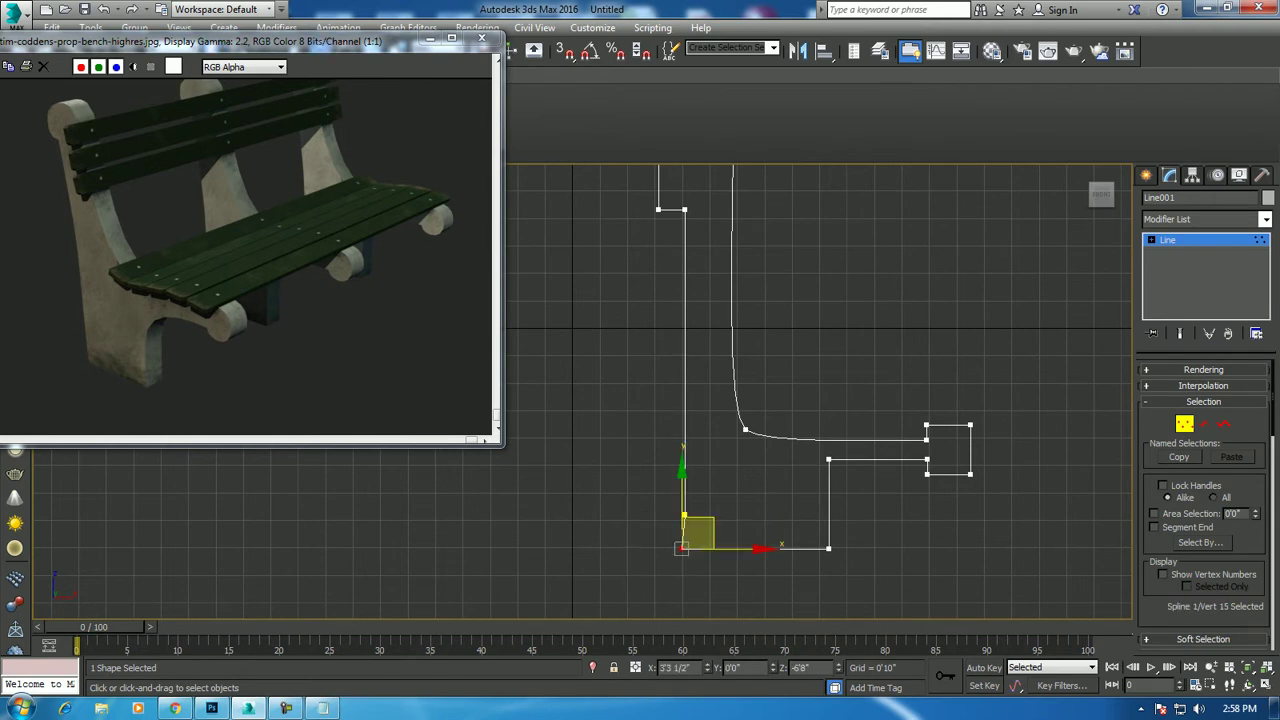
pyautogui.moveTo(681, 548); pyautogui.dragTo(684, 548)
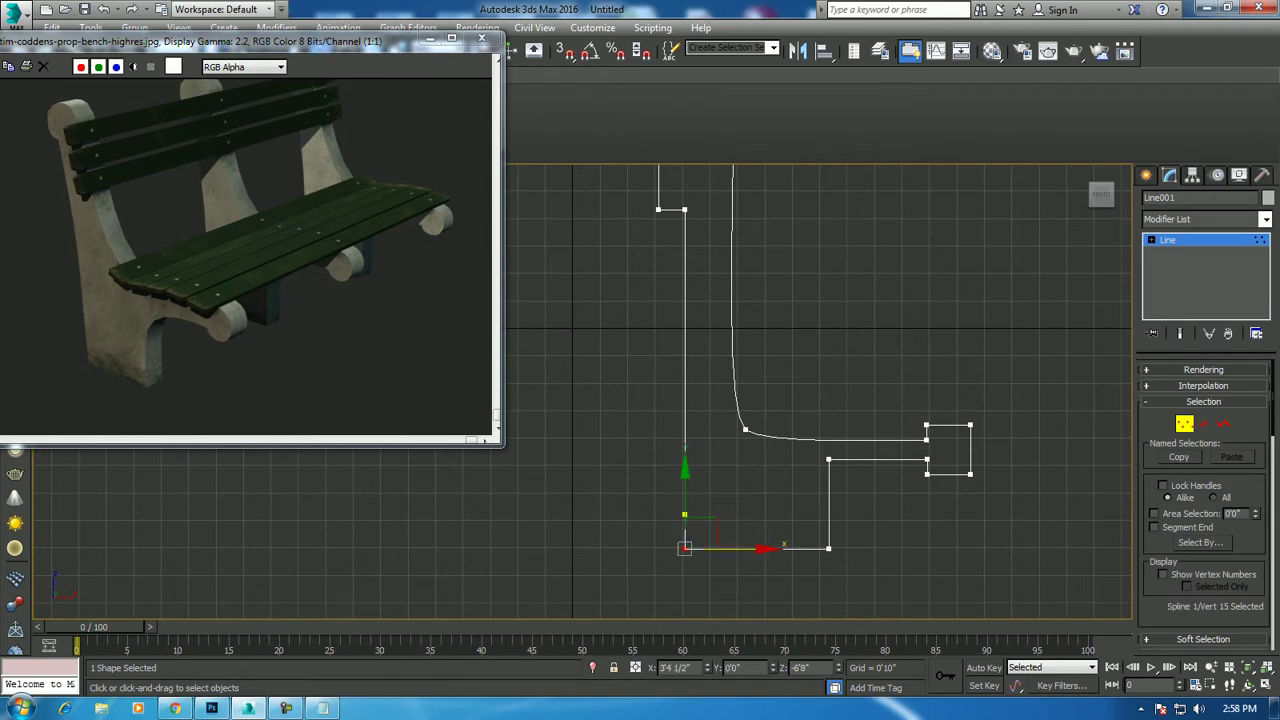
# Fillet the top and hook corners into a rounded, curled backrest top
pyautogui.moveTo(690, 450); pyautogui.dragTo(699, 562, button='middle')
pyautogui.moveTo(616, 236); pyautogui.dragTo(762, 288)
pyautogui.scroll(-3, 1205, 500)
pyautogui.scroll(-2, 1205, 500)
pyautogui.scroll(-4, 1205, 500)
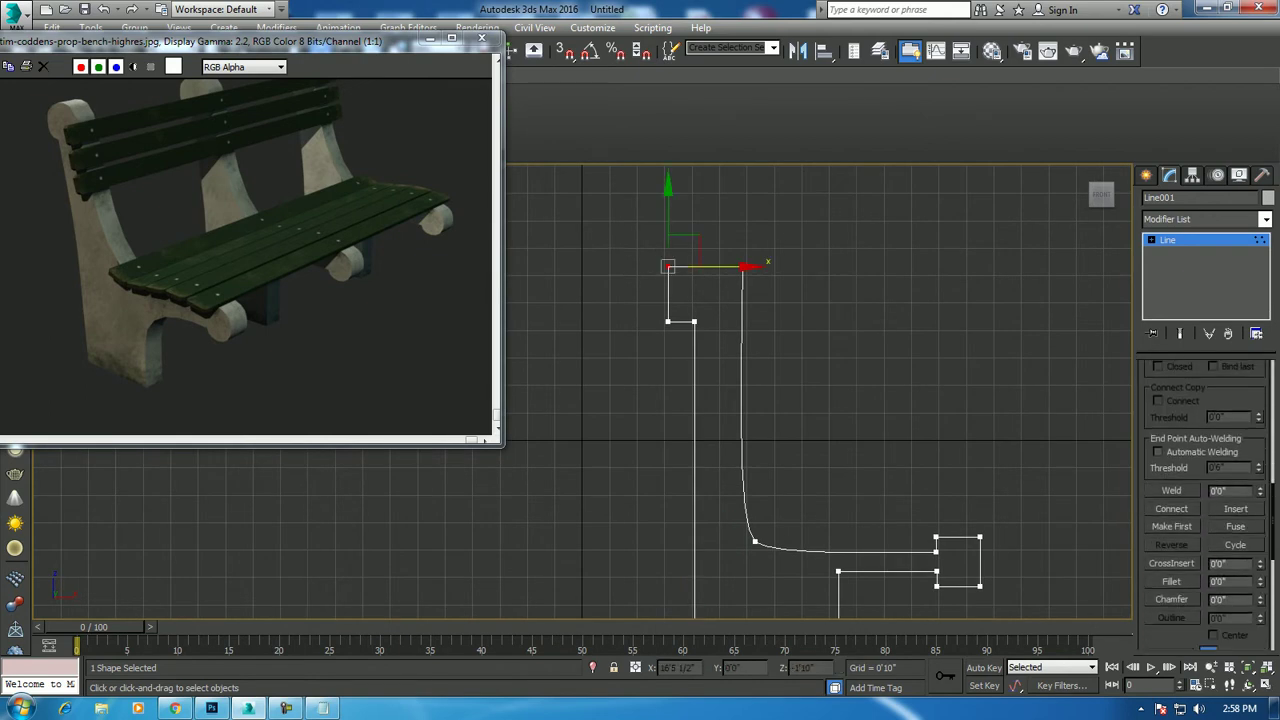
pyautogui.click(1171, 581)
pyautogui.moveTo(668, 266); pyautogui.dragTo(668, 222)
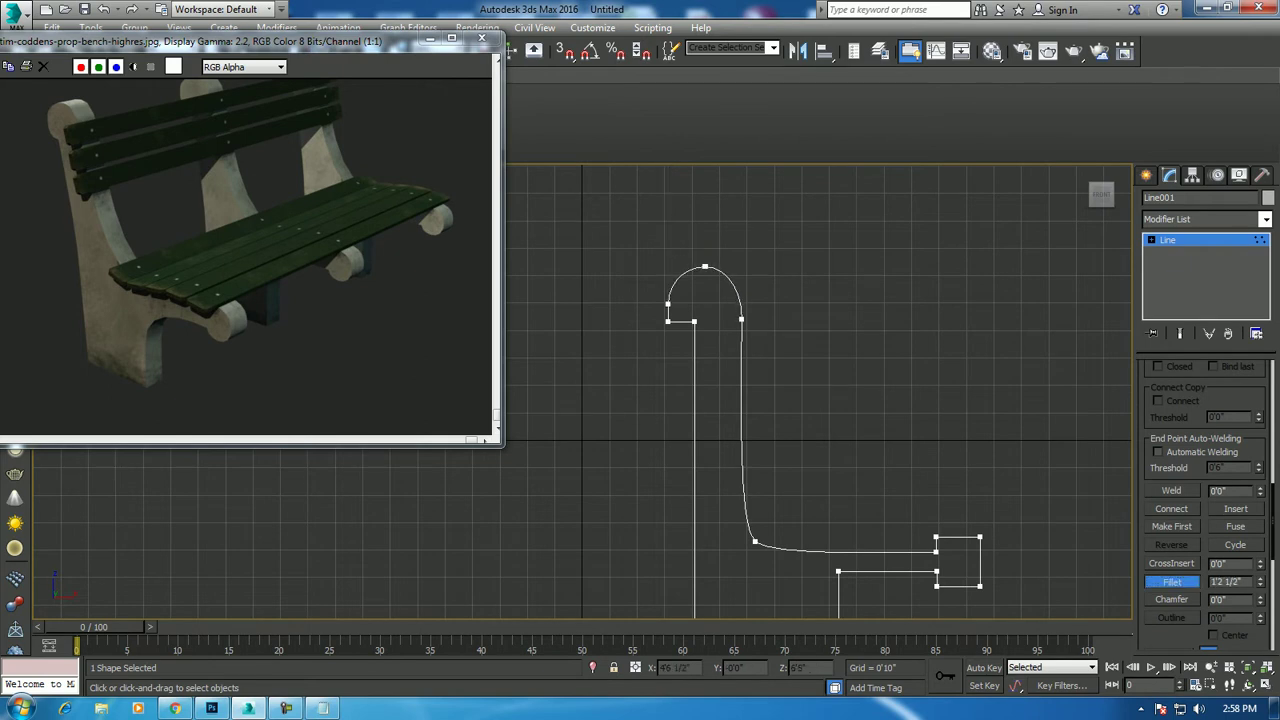
pyautogui.scroll(3, 660, 315)
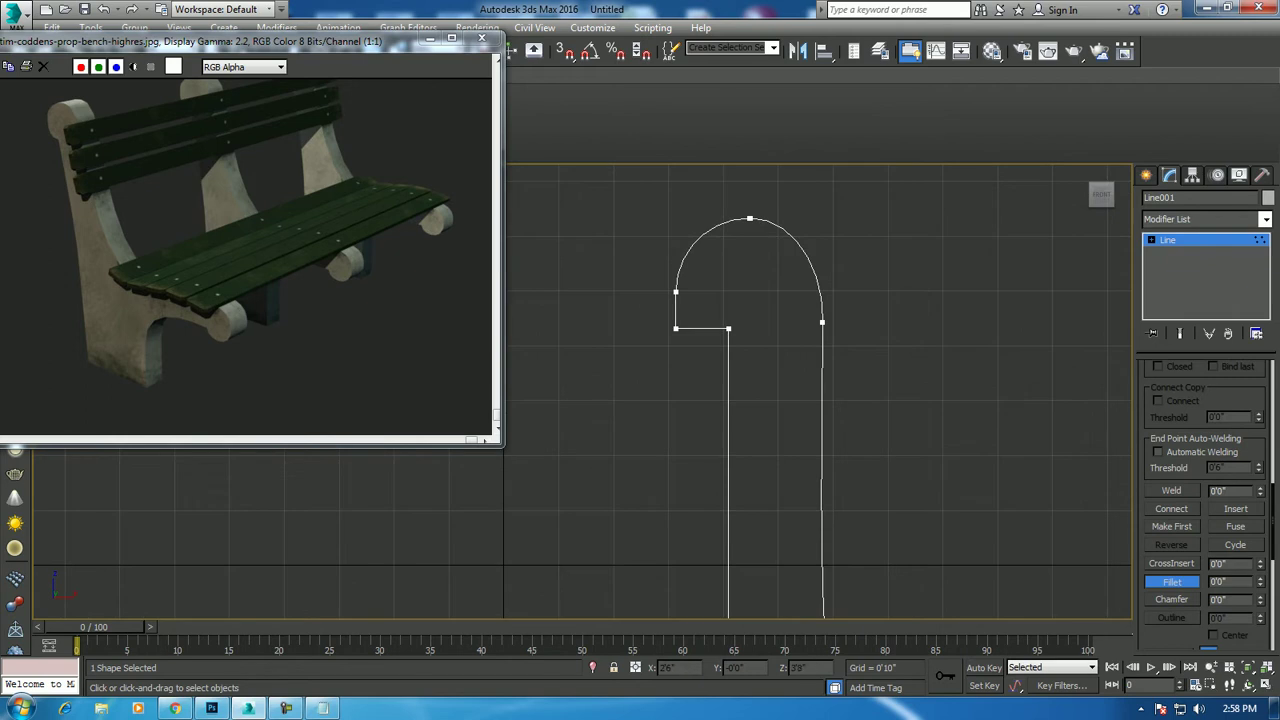
pyautogui.moveTo(676, 292)
pyautogui.mouseDown()
pyautogui.moveTo(676, 280)
pyautogui.moveTo(678, 308)
pyautogui.mouseUp()
# Fillet the small rectangle's corners into the circular seat-front knob
pyautogui.scroll(-4, 887, 385)
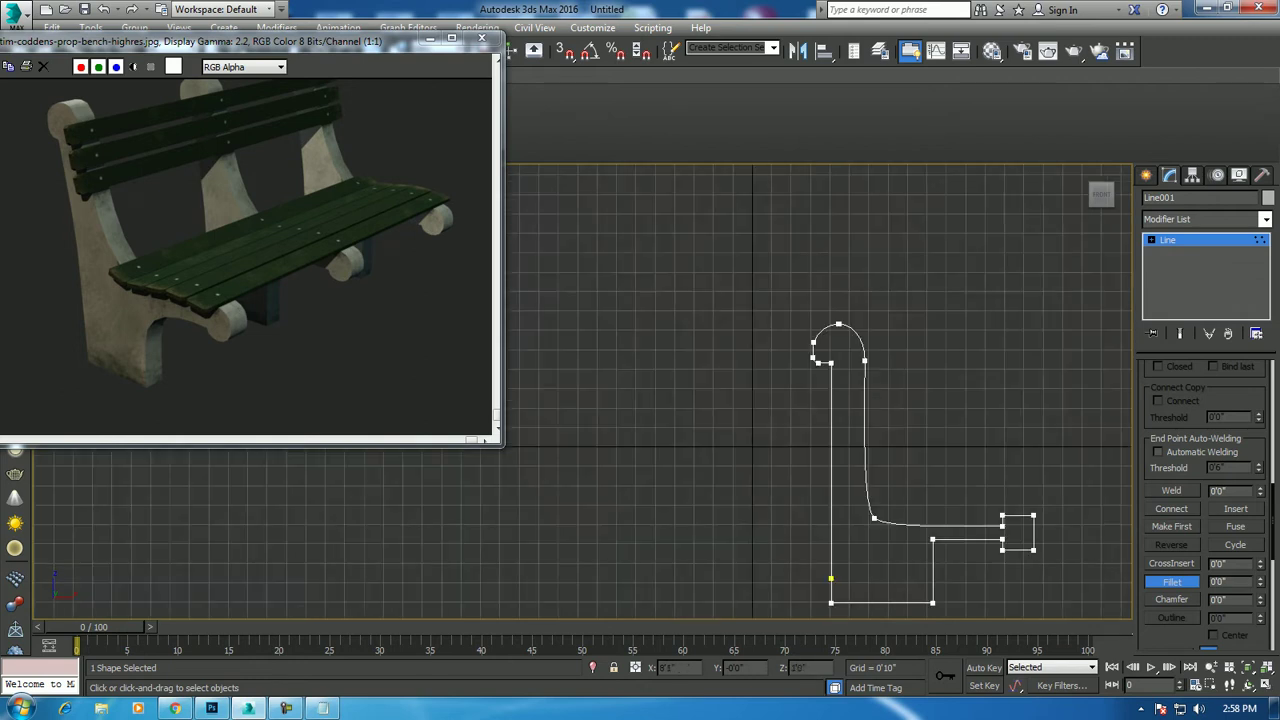
pyautogui.moveTo(900, 400); pyautogui.dragTo(755, 267, button='middle')
pyautogui.scroll(1, 850, 321)
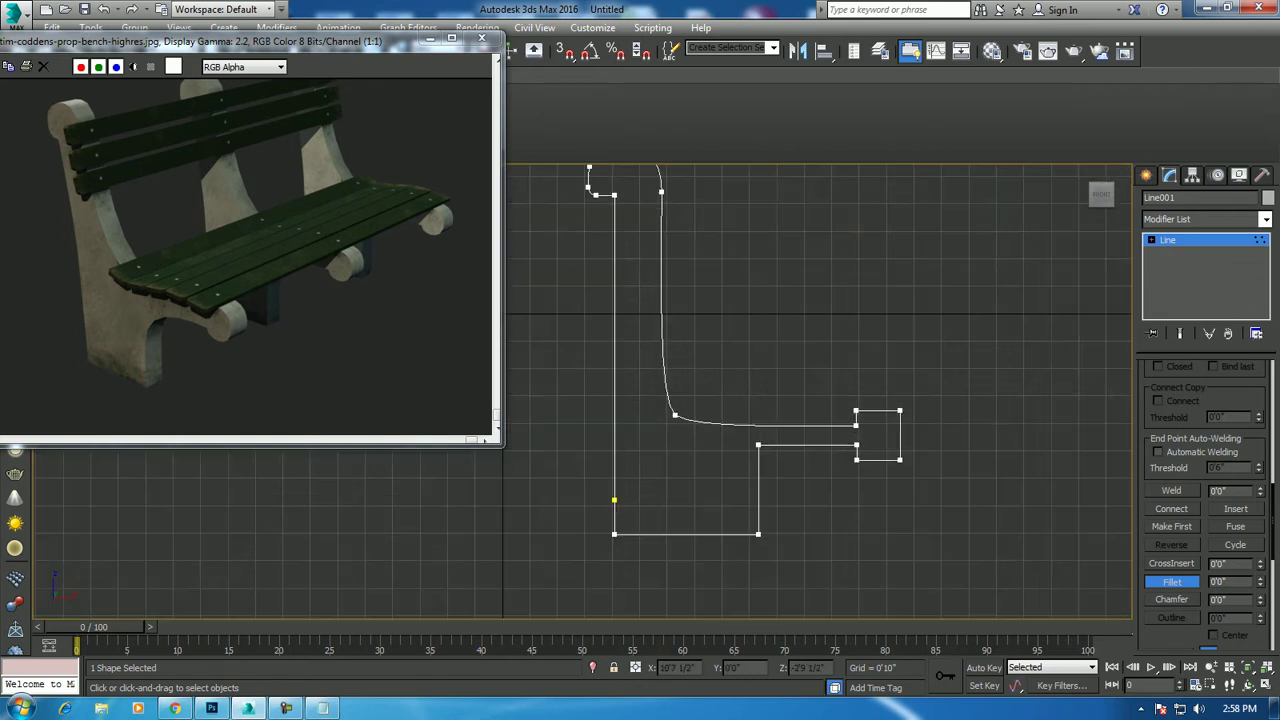
pyautogui.moveTo(857, 411); pyautogui.dragTo(861, 396)
pyautogui.moveTo(900, 460)
pyautogui.mouseDown()
pyautogui.moveTo(900, 448)
pyautogui.moveTo(875, 455)
pyautogui.mouseUp()
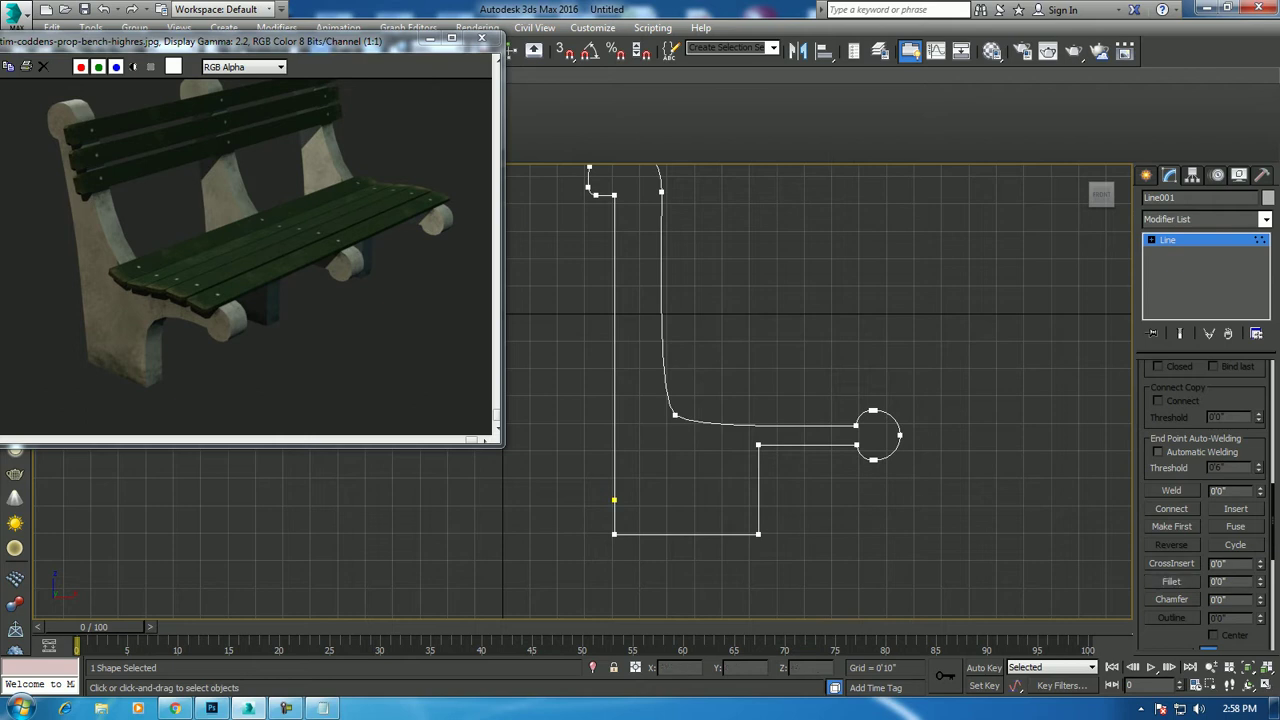
pyautogui.moveTo(800, 400); pyautogui.dragTo(826, 431, button='middle')
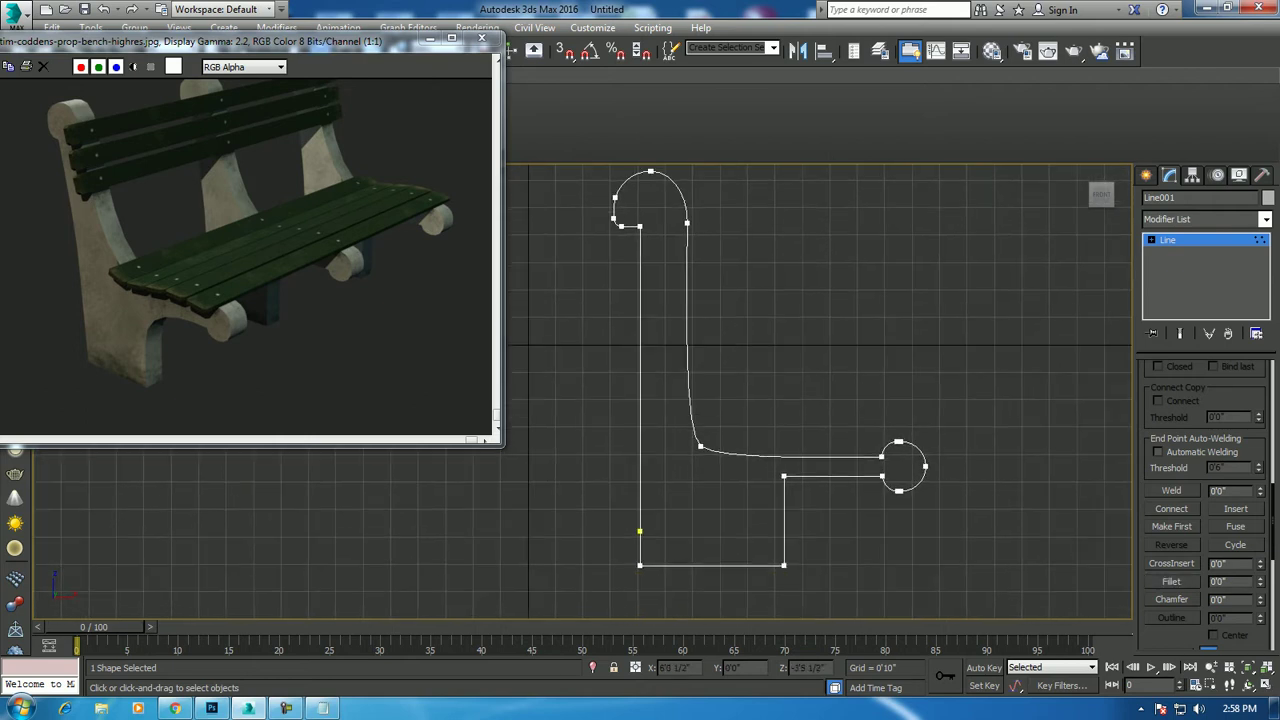
# Adjust the back-to-seat corner point and raise the front knob's points slightly
pyautogui.click(700, 446)
pyautogui.moveTo(700, 446); pyautogui.dragTo(700, 432)
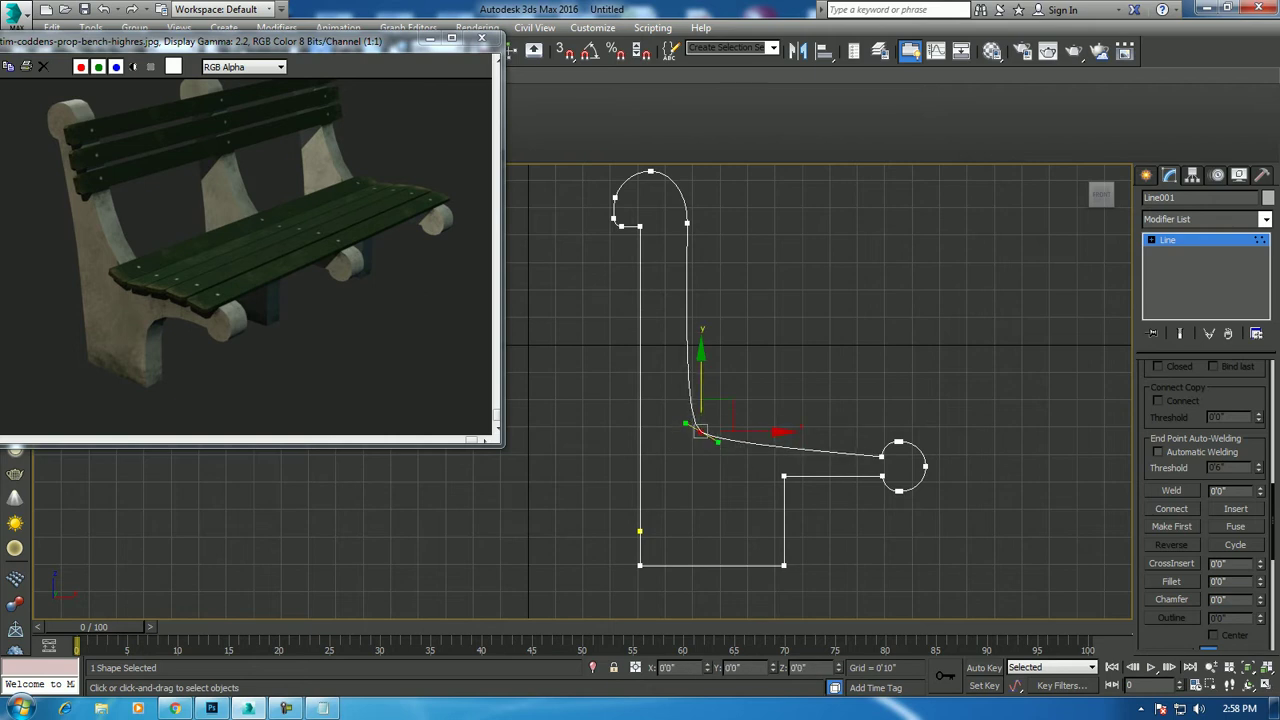
pyautogui.moveTo(718, 443); pyautogui.dragTo(718, 450)
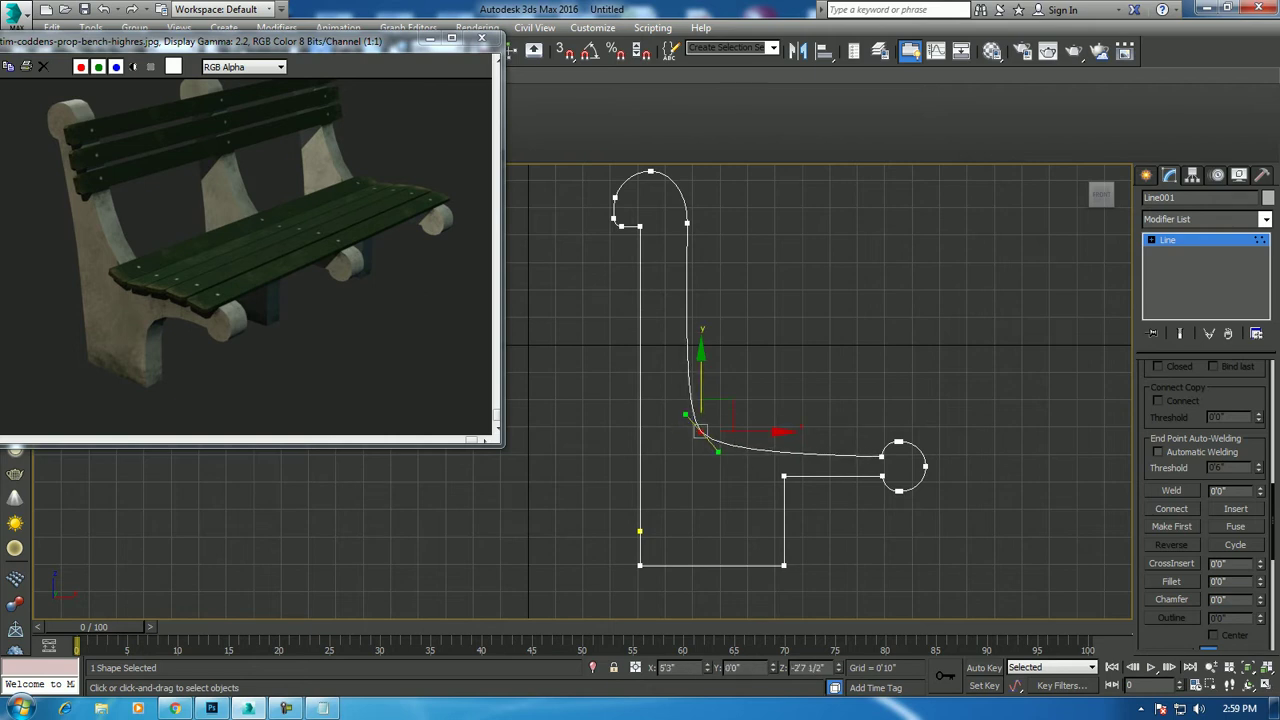
pyautogui.moveTo(975, 472); pyautogui.dragTo(843, 402)
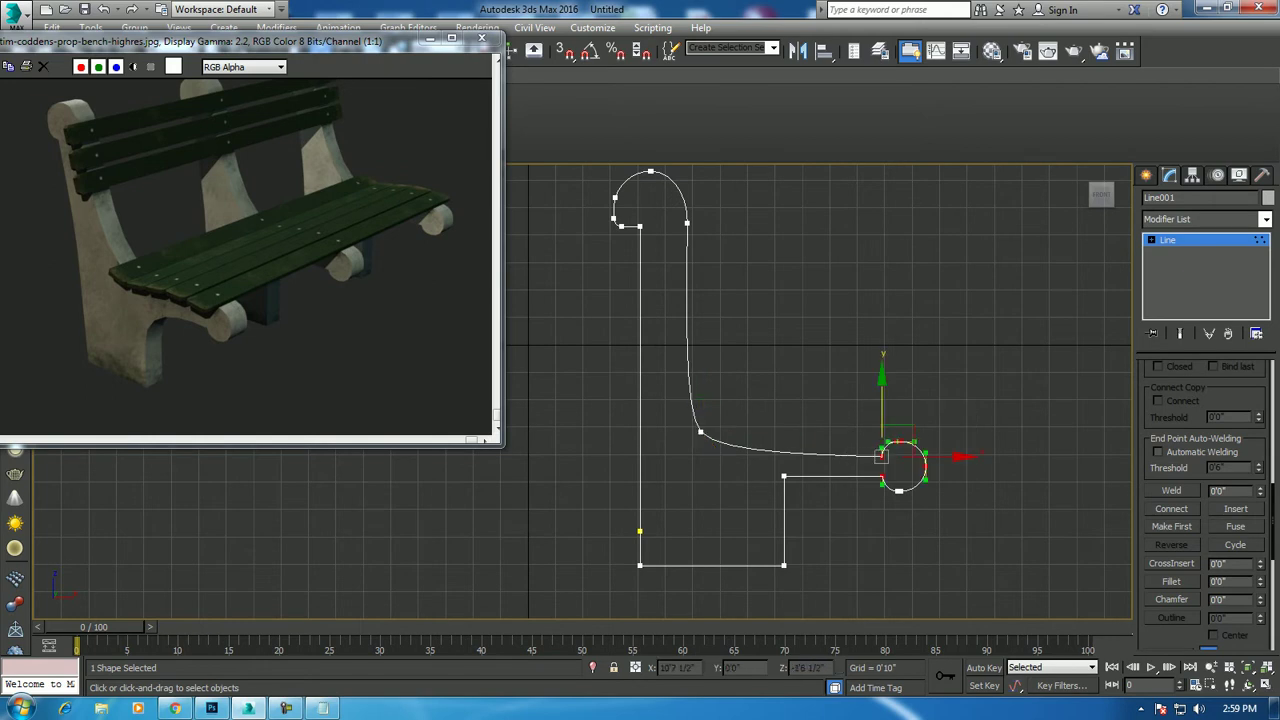
pyautogui.moveTo(946, 531)
pyautogui.mouseDown()
pyautogui.moveTo(848, 430)
pyautogui.moveTo(882, 425)
pyautogui.mouseUp()
# Fillet the corner below the front knob into a smooth curve
pyautogui.click(897, 433)
pyautogui.moveTo(778, 482); pyautogui.dragTo(754, 505)
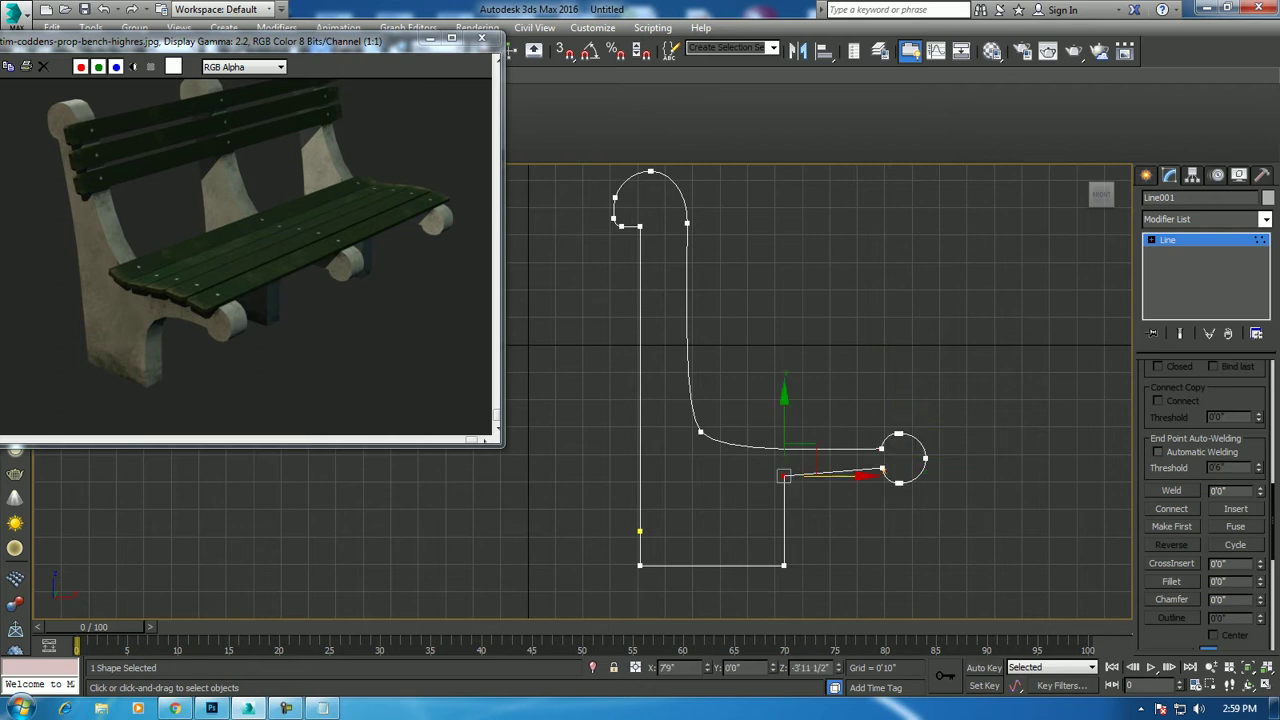
pyautogui.click(1172, 581)
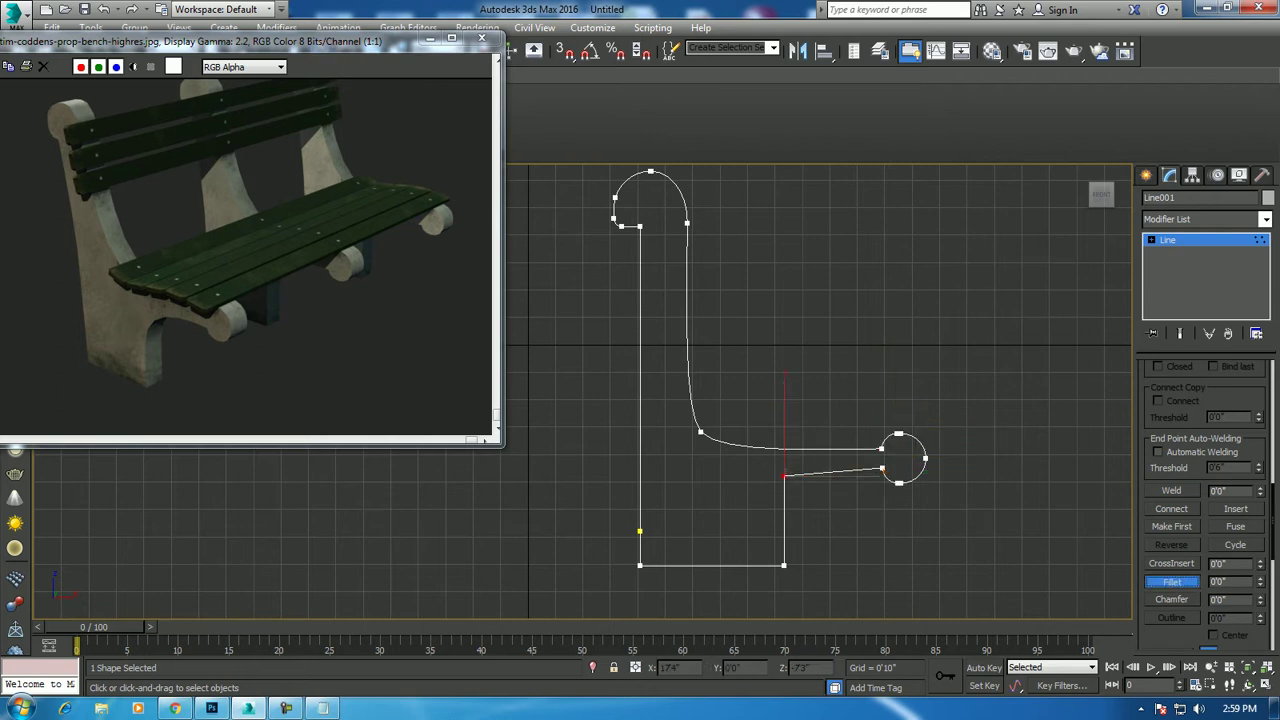
pyautogui.moveTo(785, 476); pyautogui.dragTo(785, 430)
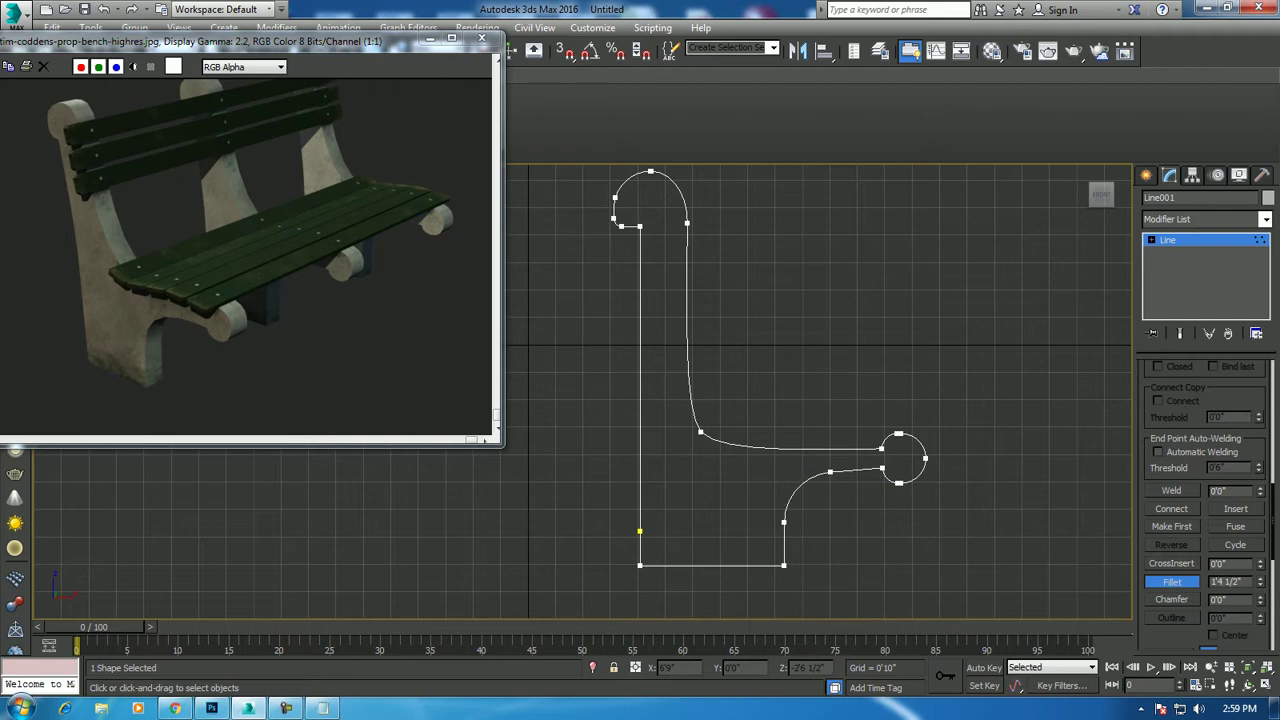
pyautogui.moveTo(820, 390)
pyautogui.mouseDown(button='middle')
pyautogui.moveTo(838, 495)
pyautogui.moveTo(809, 472)
pyautogui.mouseUp(button='middle')
pyautogui.scroll(-3, 810, 200)
# Restore the four-view layout and move the outline upward in the Perspective view
pyautogui.scroll(-3, 810, 200)
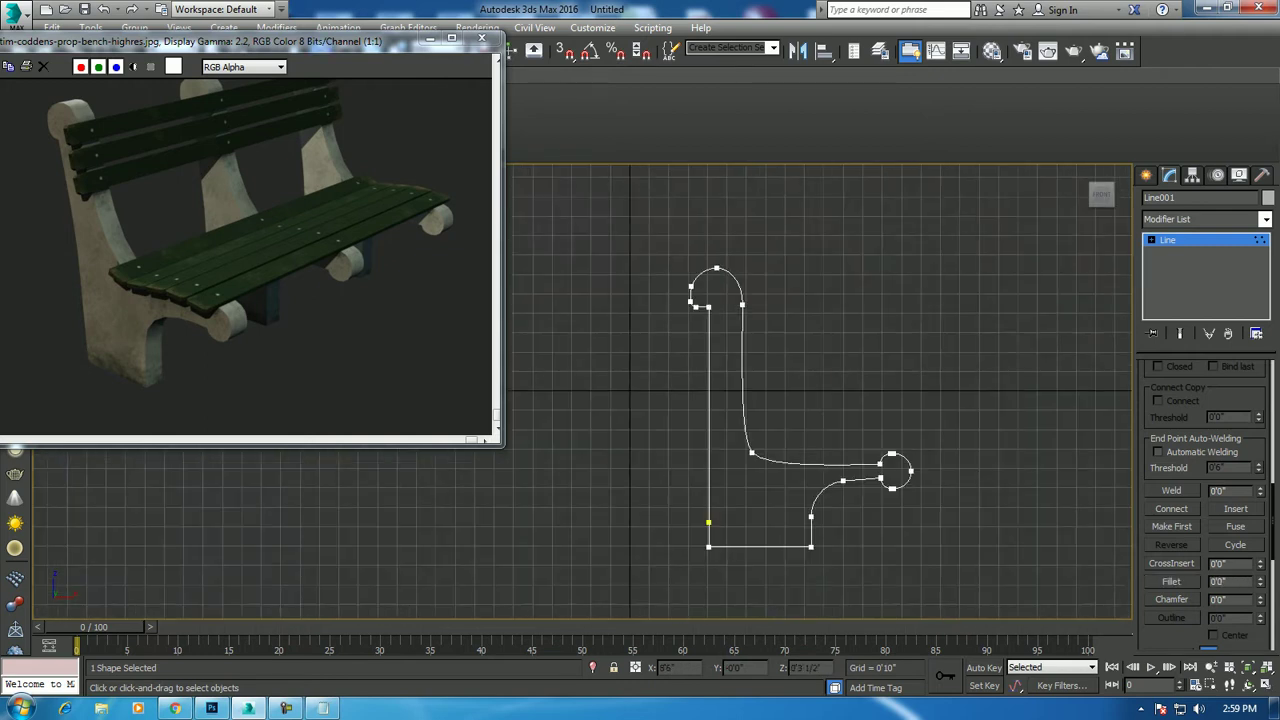
pyautogui.hotkey('alt', 'w')
pyautogui.hotkey('alt', 'w')
pyautogui.keyDown('alt'); pyautogui.moveTo(760, 420); pyautogui.dragTo(715, 425, button='middle'); pyautogui.keyUp('alt')
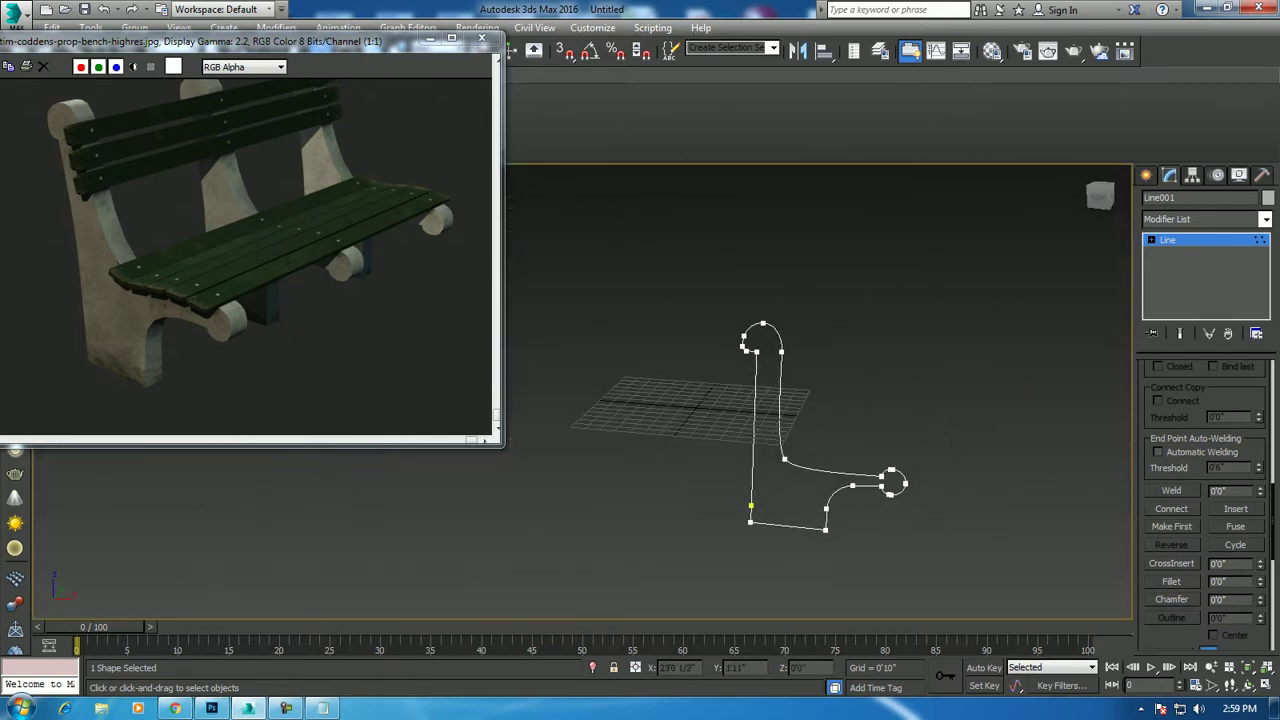
pyautogui.hotkey('ctrl', 'b')
pyautogui.press('w')
pyautogui.moveTo(828, 410); pyautogui.dragTo(828, 300)
pyautogui.moveTo(760, 400)
pyautogui.keyDown('alt'); pyautogui.mouseDown(button='middle')
pyautogui.moveTo(700, 400)
pyautogui.moveTo(740, 400)
pyautogui.moveTo(795, 470)
pyautogui.mouseUp(button='middle'); pyautogui.keyUp('alt')
# Add an Extrude modifier of 1'4 1/2" with edged faces, viewed from the side
pyautogui.click(1265, 219)
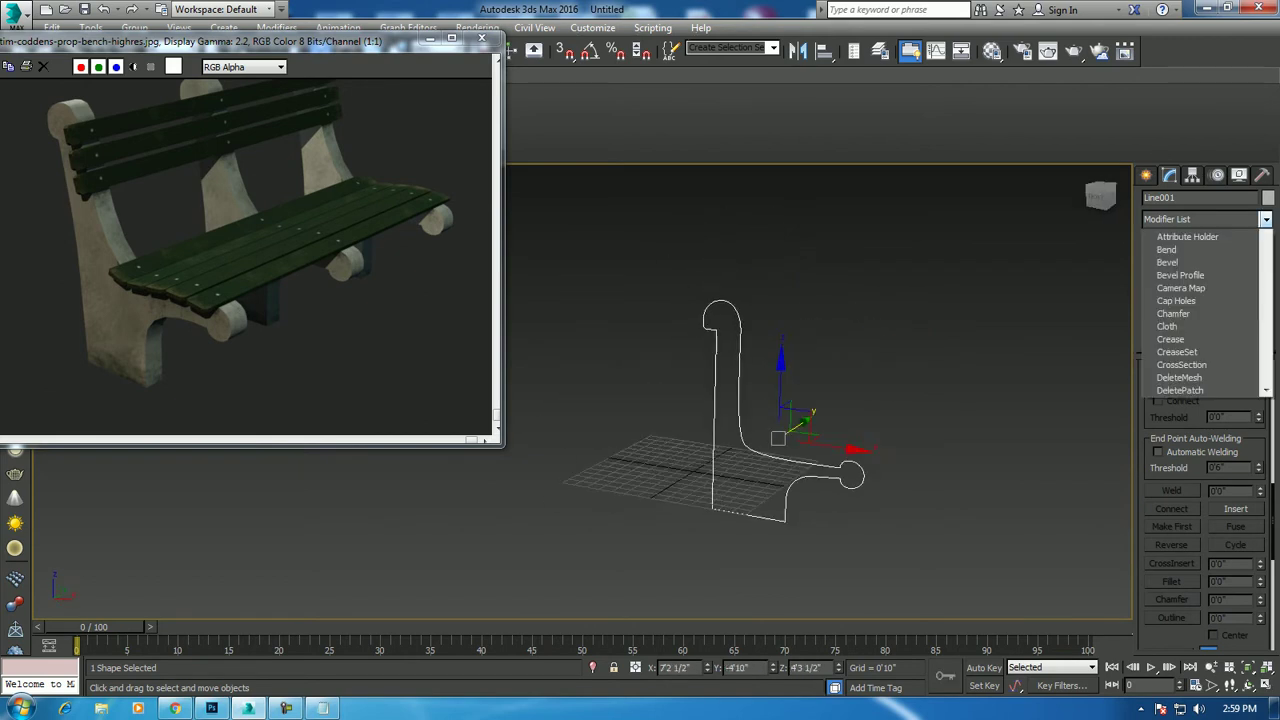
pyautogui.write('ex')
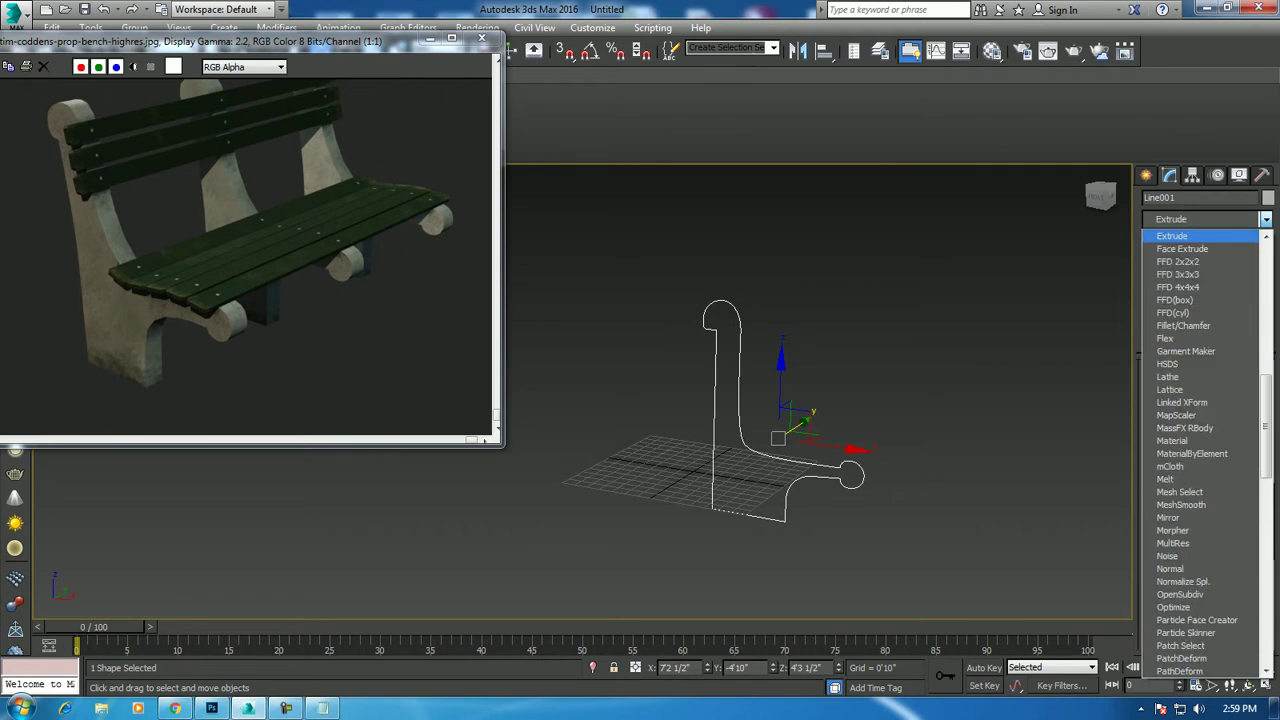
pyautogui.press('Return')
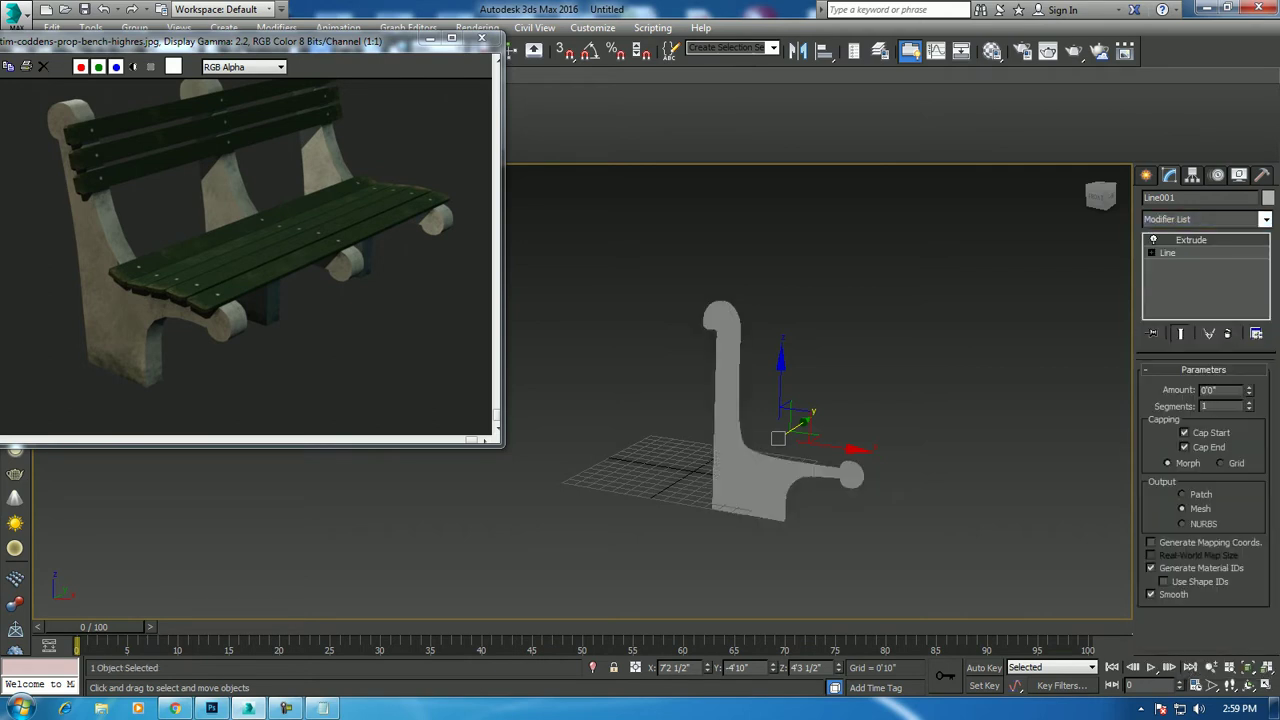
pyautogui.moveTo(1248, 390); pyautogui.dragTo(1248, 340)
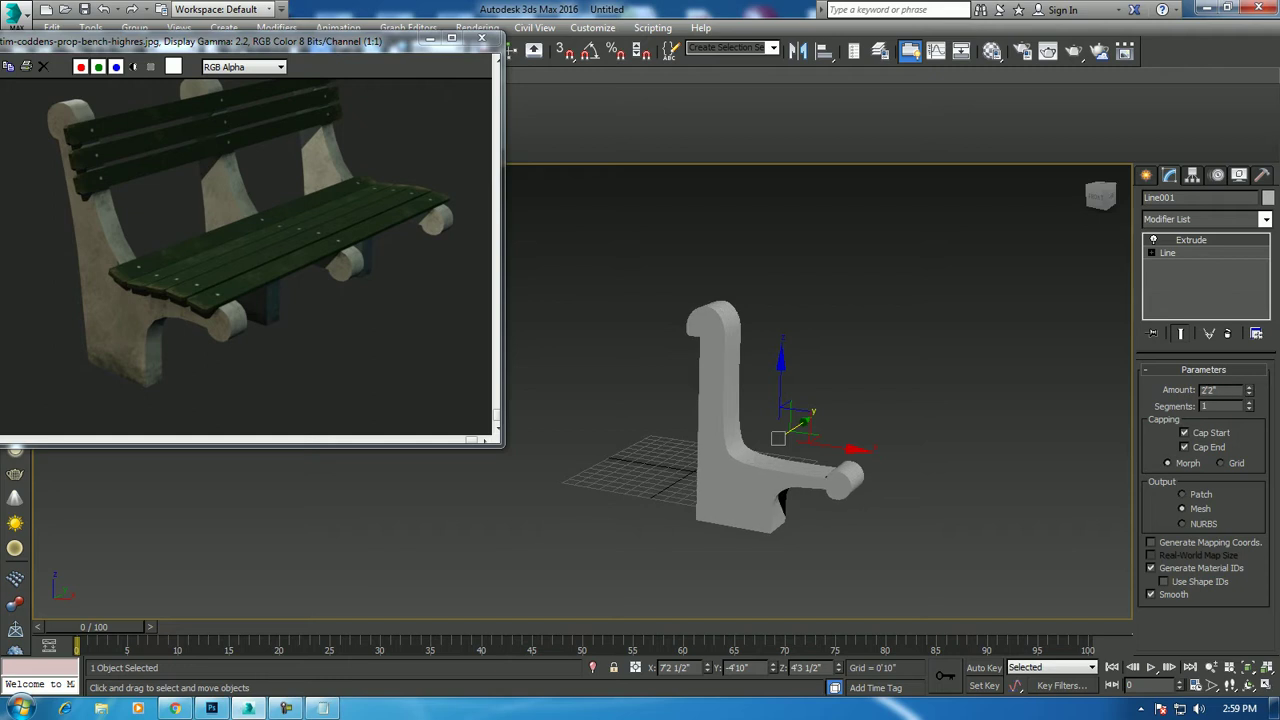
pyautogui.press('F4')
pyautogui.keyDown('alt'); pyautogui.moveTo(780, 430); pyautogui.dragTo(700, 440, button='middle'); pyautogui.keyUp('alt')
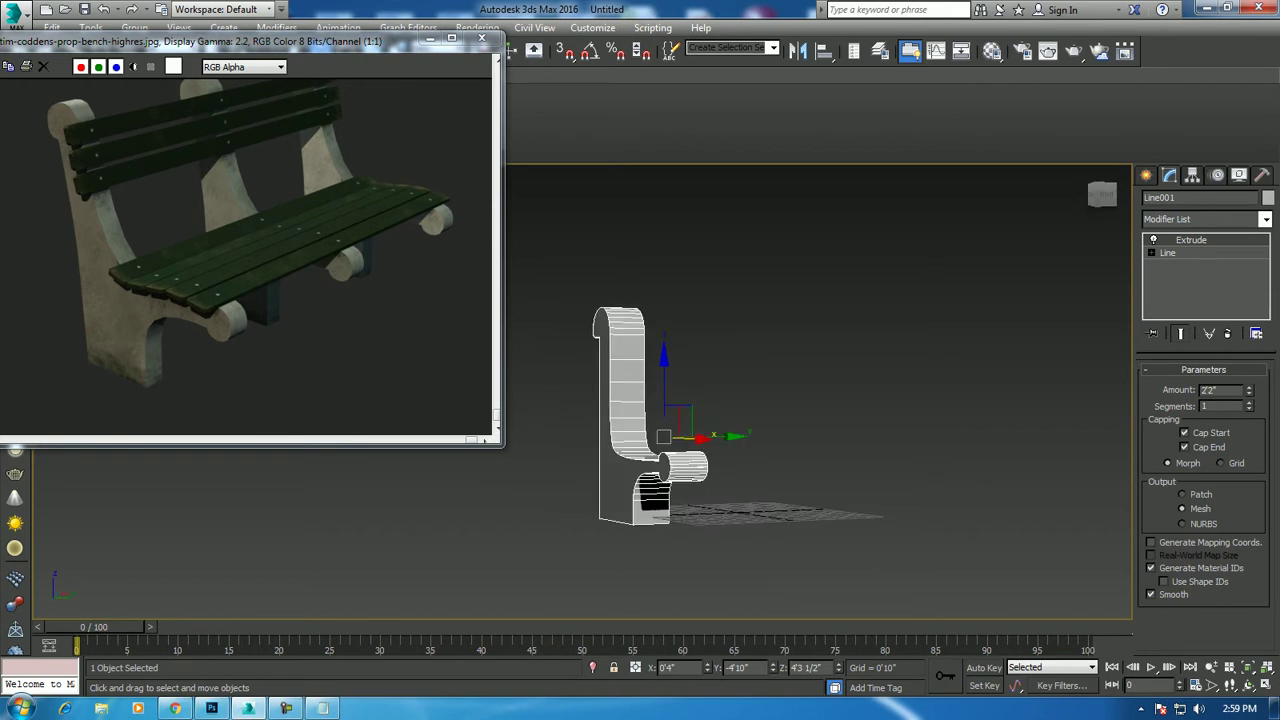
pyautogui.moveTo(1249, 390)
pyautogui.mouseDown()
pyautogui.moveTo(1249, 420)
pyautogui.moveTo(1249, 380)
pyautogui.mouseUp()
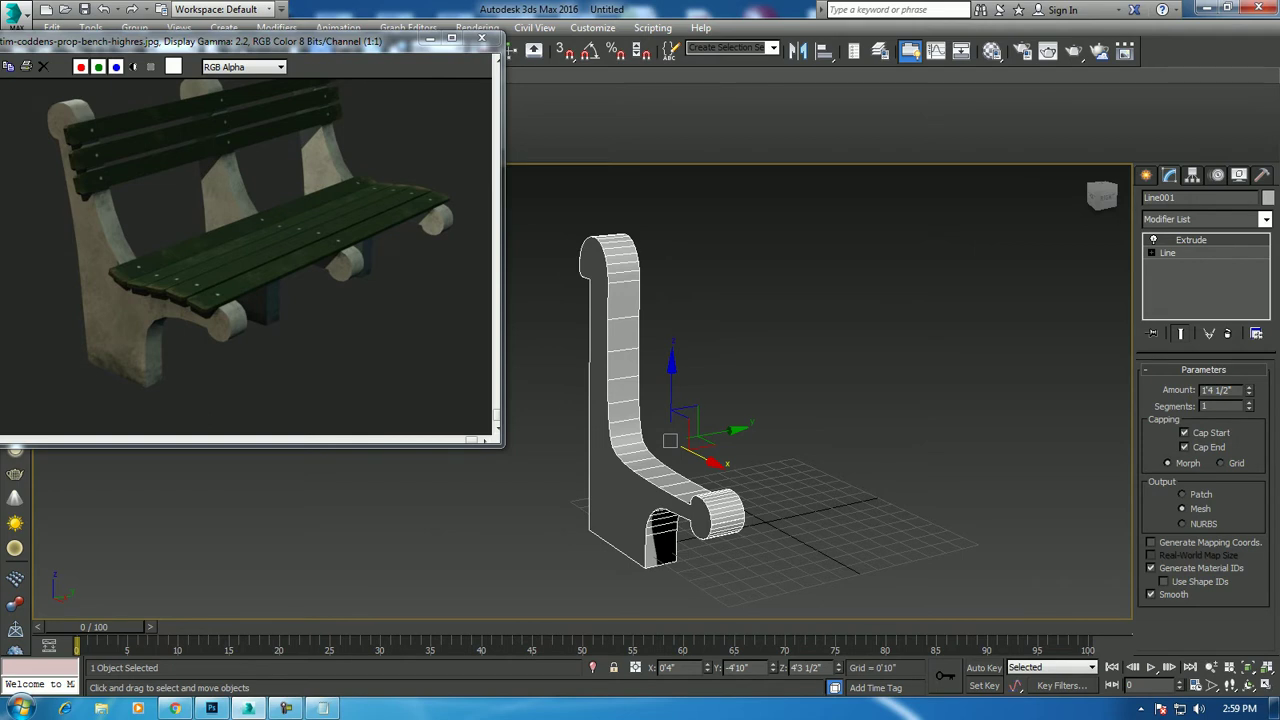
pyautogui.hotkey('alt', 'w')
pyautogui.hotkey('alt', 'w')
pyautogui.moveTo(640, 400); pyautogui.dragTo(778, 389, button='middle')
# Reposition the backrest-top and corner vertices so the back edge slants, then return to Extrude
pyautogui.click(1151, 253)
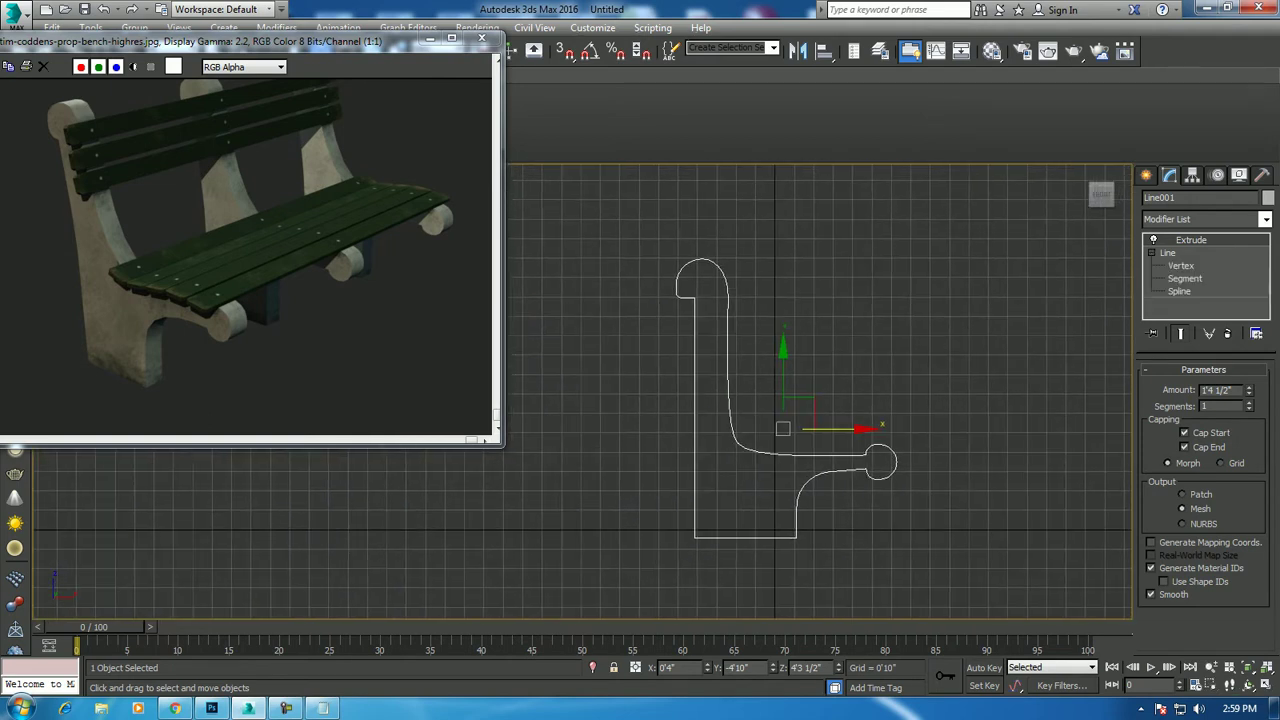
pyautogui.click(1181, 265)
pyautogui.moveTo(600, 157)
pyautogui.mouseDown()
pyautogui.moveTo(794, 271)
pyautogui.moveTo(727, 297)
pyautogui.mouseUp()
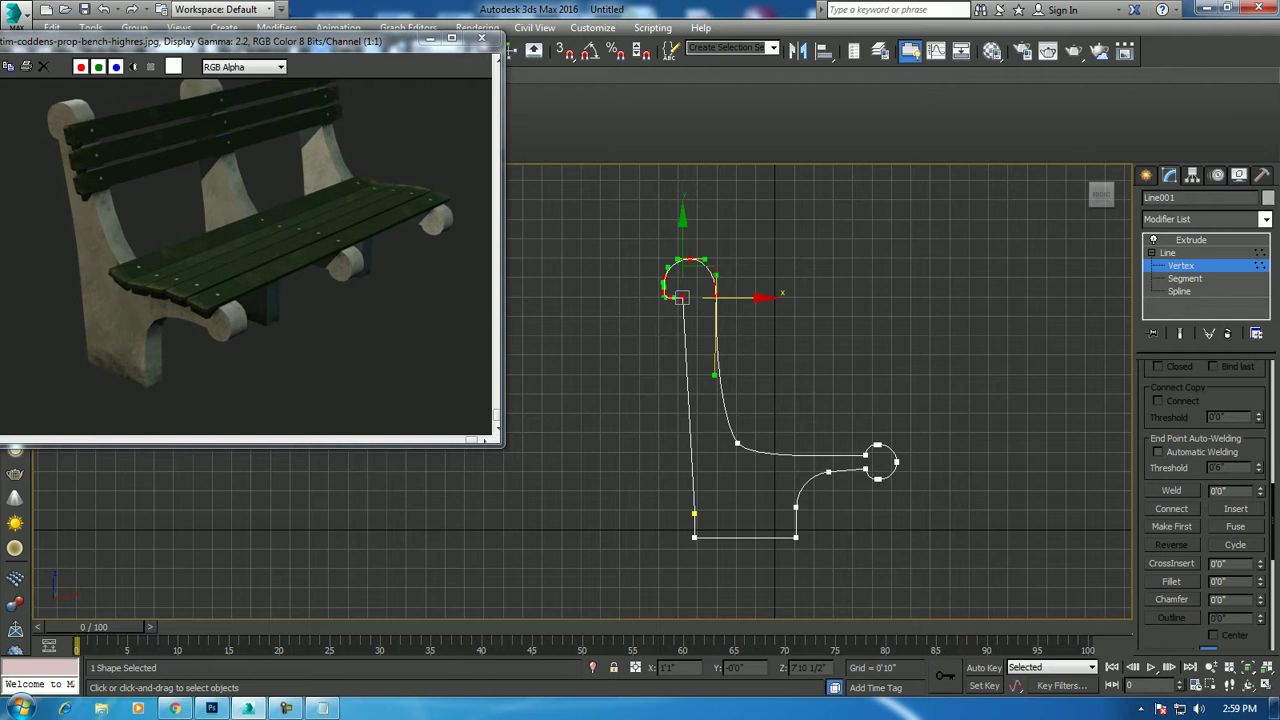
pyautogui.moveTo(703, 422); pyautogui.dragTo(740, 447)
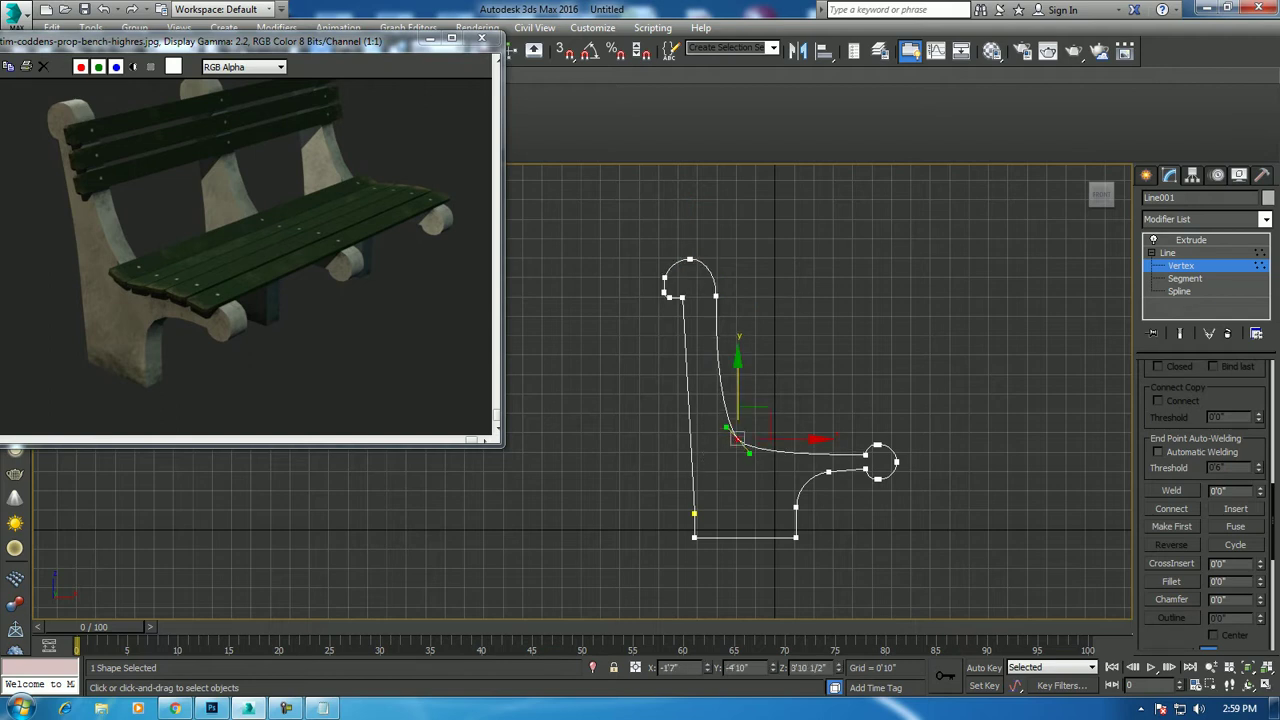
pyautogui.moveTo(638, 492); pyautogui.dragTo(714, 590)
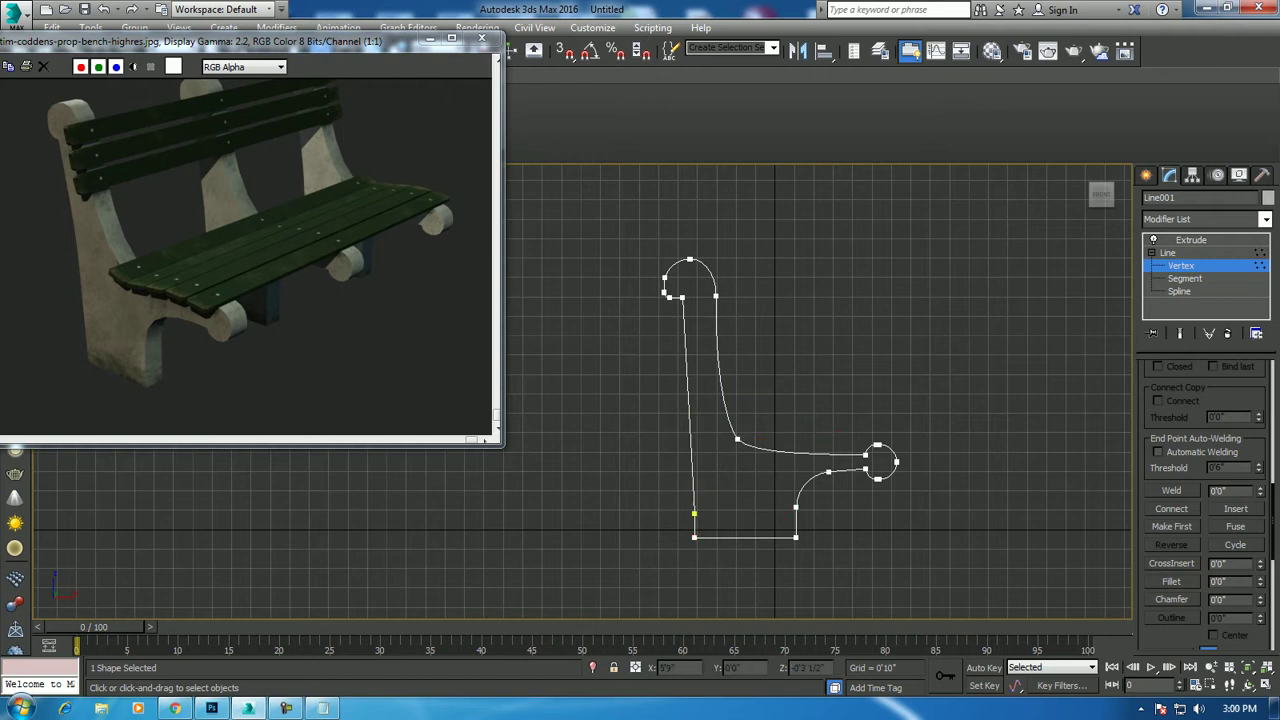
pyautogui.hotkey('alt', 'w')
pyautogui.hotkey('alt', 'w')
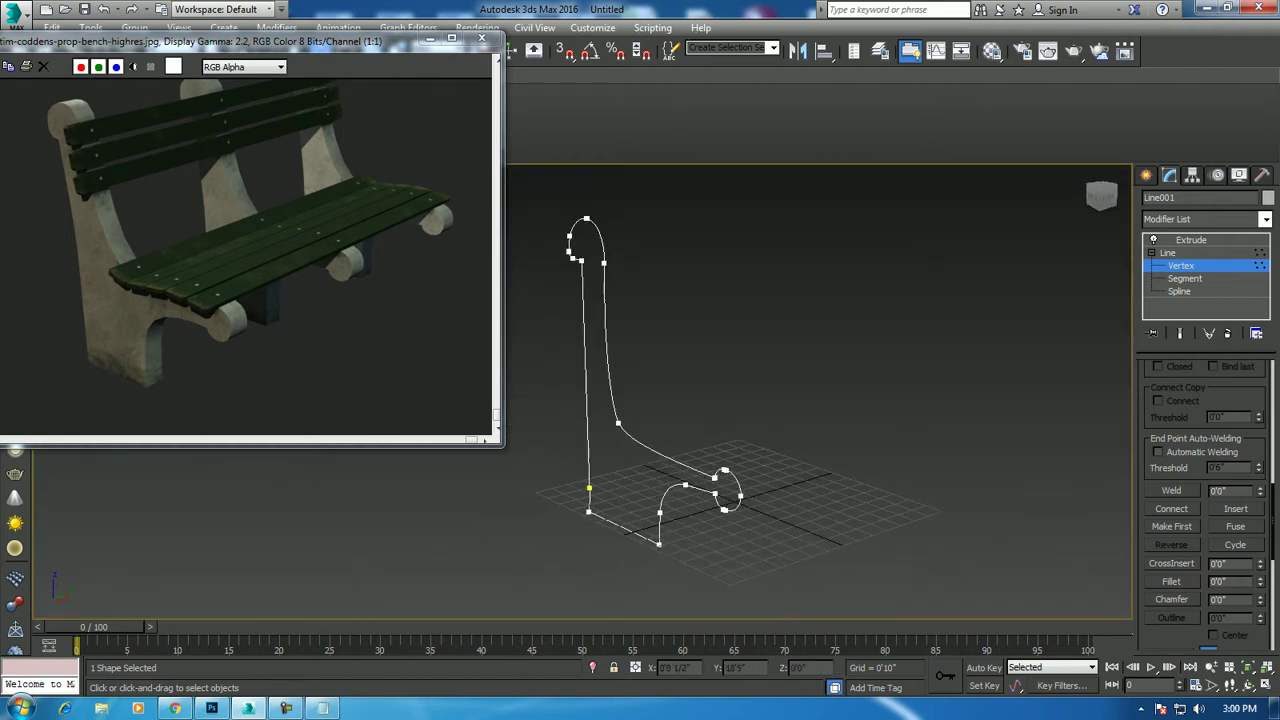
pyautogui.click(1190, 240)
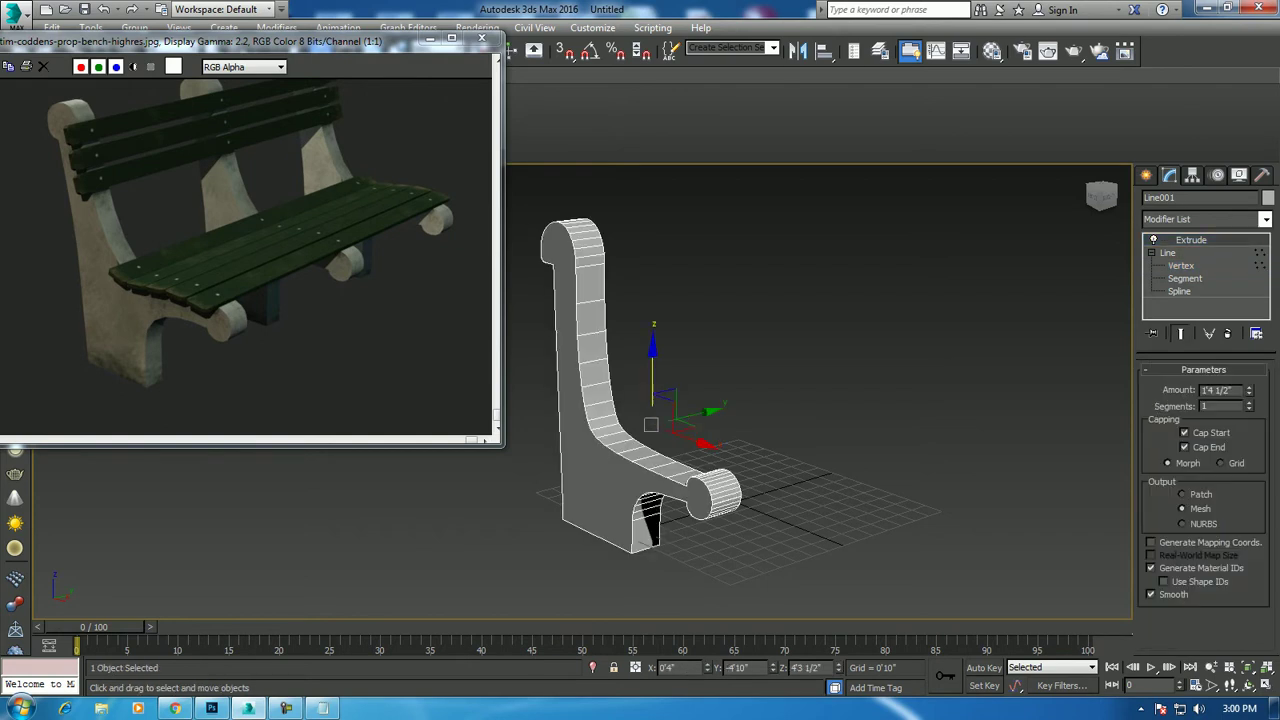
# Set the support's Extrude amount to 1'2" and Shift-drag clones of it to the right
pyautogui.moveTo(652, 360); pyautogui.dragTo(652, 345)
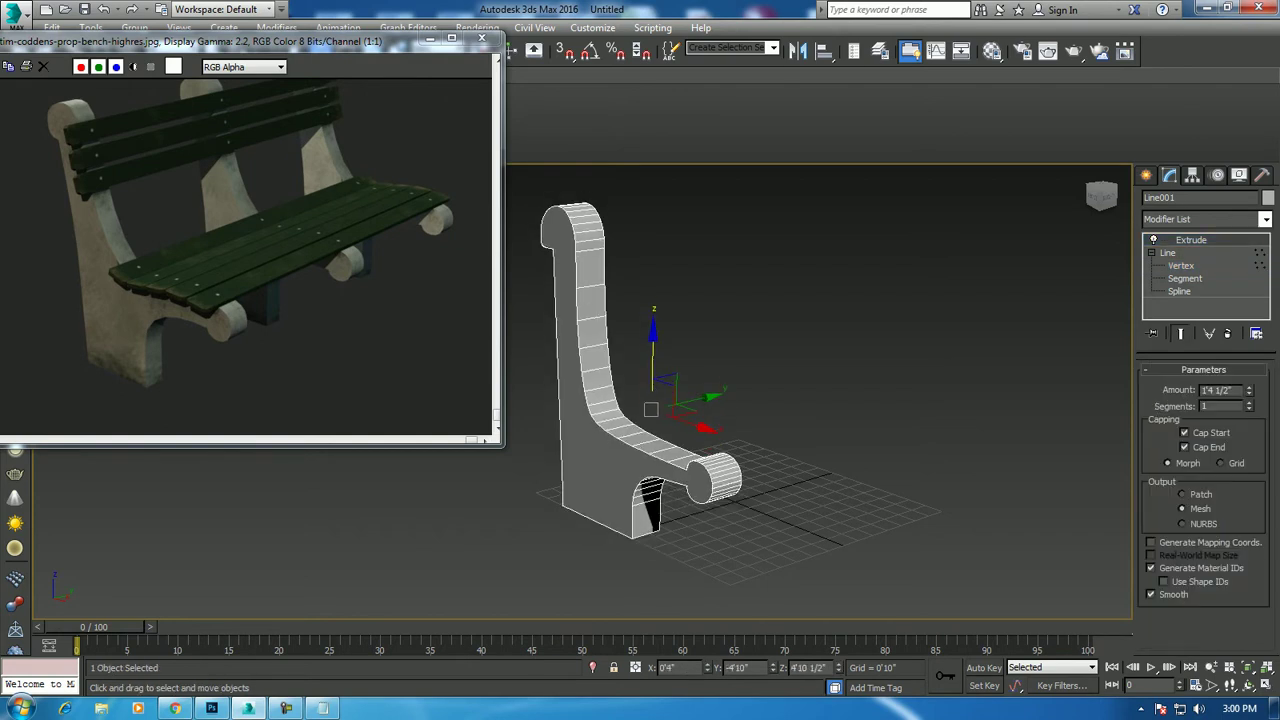
pyautogui.write('14')
pyautogui.press('Return')
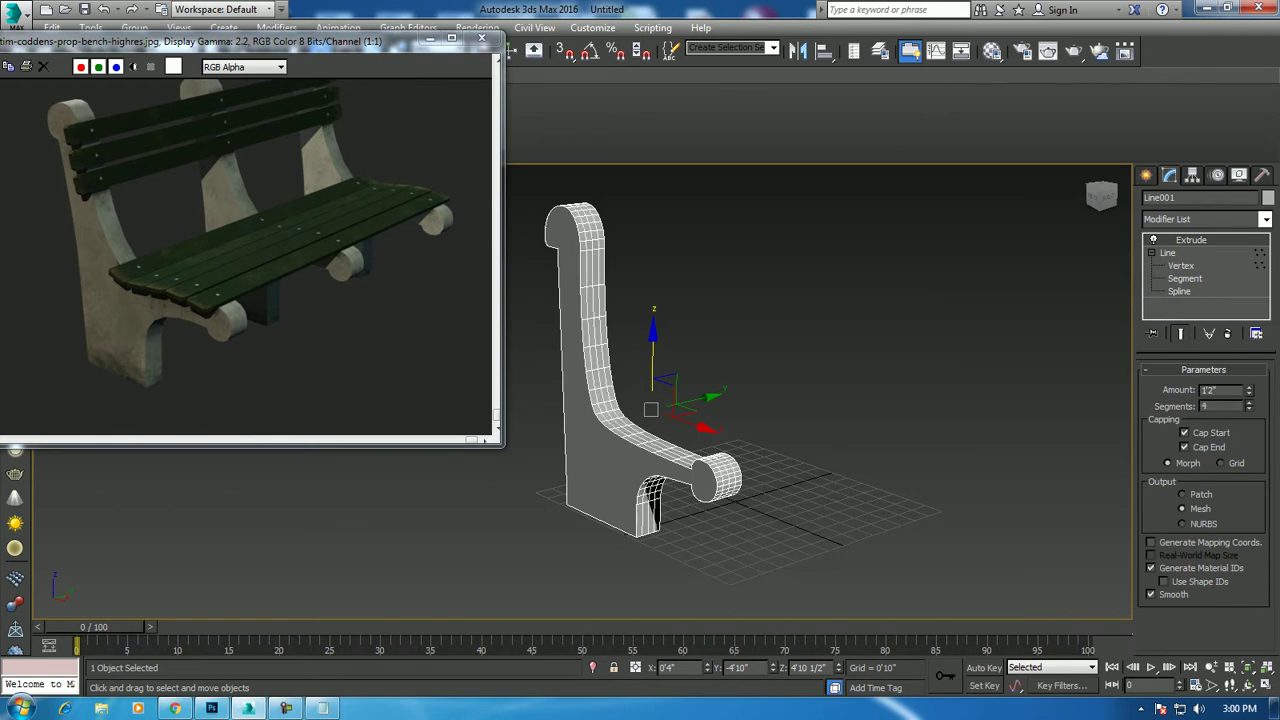
pyautogui.keyDown('alt'); pyautogui.moveTo(700, 400); pyautogui.dragTo(740, 400, button='middle'); pyautogui.keyUp('alt')
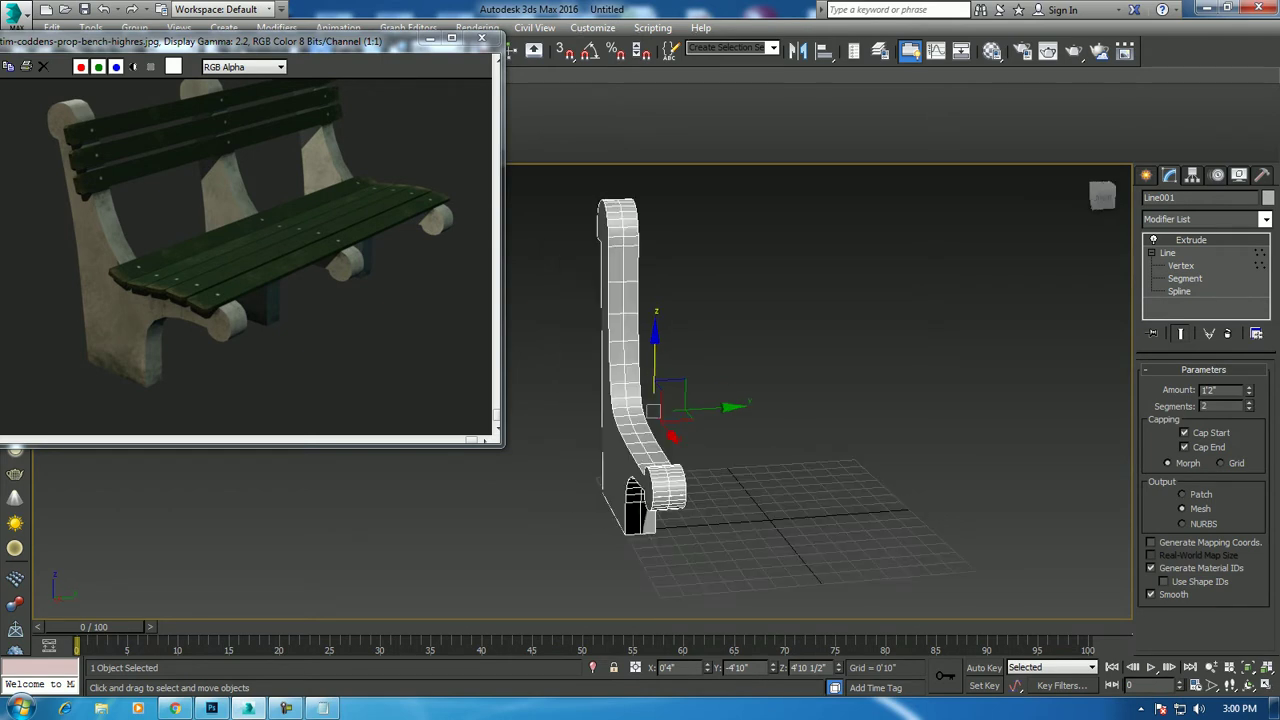
pyautogui.keyDown('shift'); pyautogui.moveTo(700, 408); pyautogui.dragTo(962, 394); pyautogui.keyUp('shift')
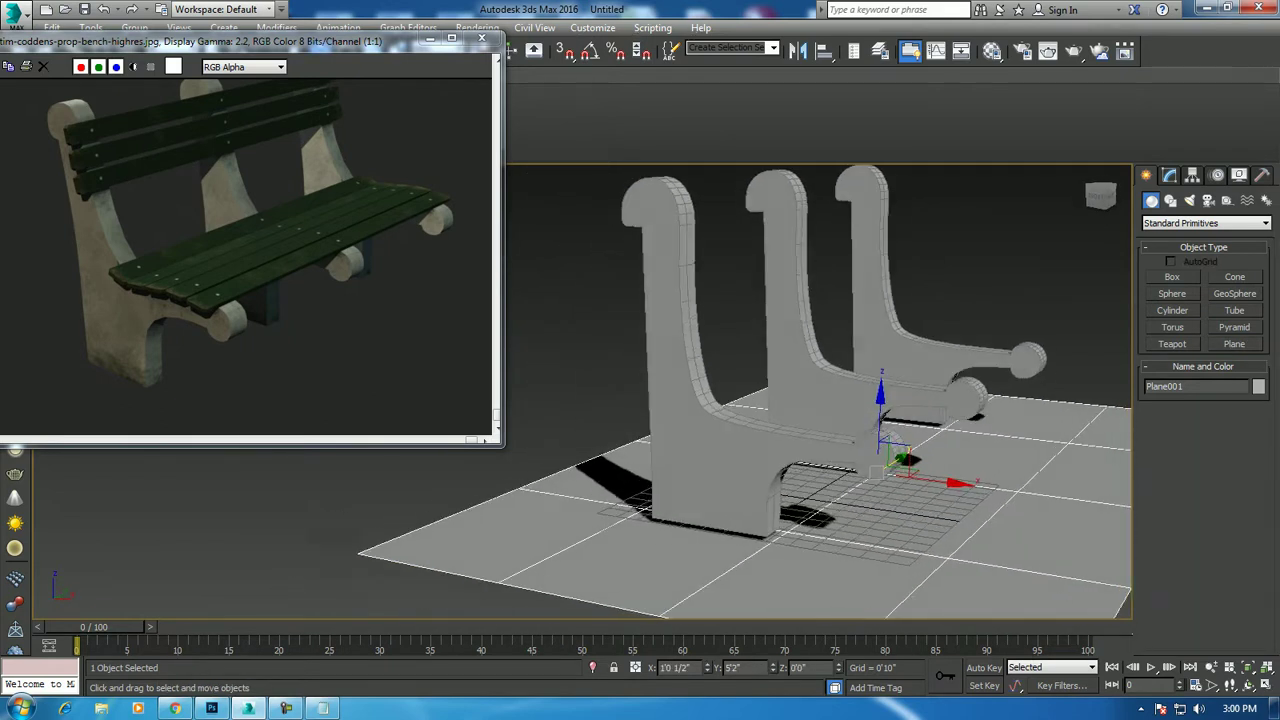
# Create a long flat Box001 along the ground plane beside the supports
pyautogui.click(1172, 276)
pyautogui.hotkey('alt', 'w')
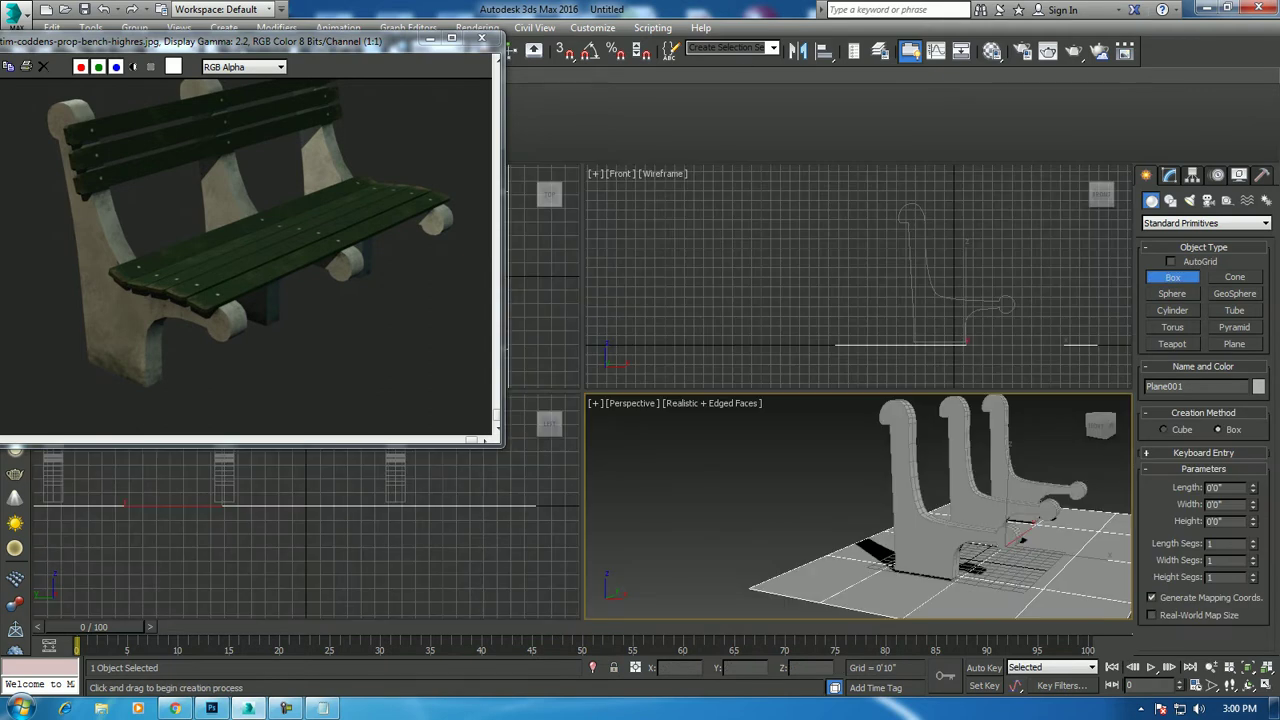
pyautogui.hotkey('alt', 'w')
pyautogui.hotkey('alt', 'w')
pyautogui.scroll(2, 1000, 530)
pyautogui.hotkey('alt', 'w')
pyautogui.scroll(-1, 815, 370)
pyautogui.scroll(-1, 815, 370)
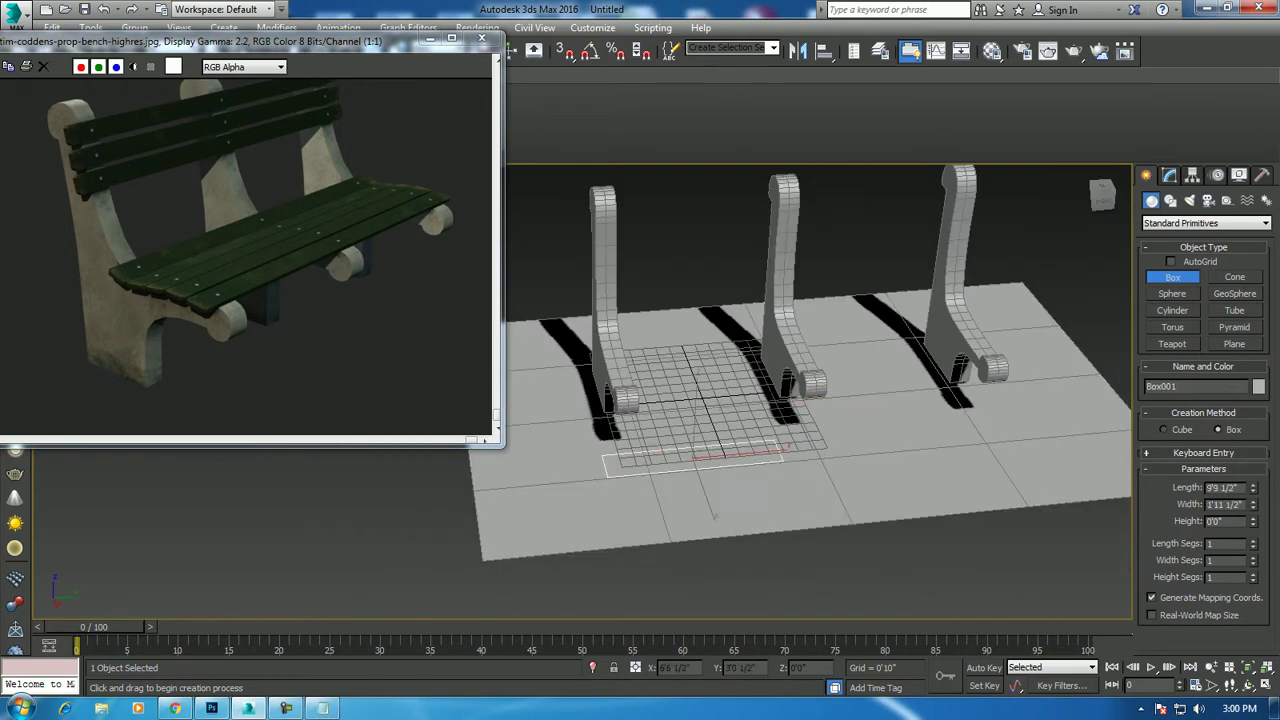
pyautogui.moveTo(605, 462); pyautogui.dragTo(1045, 425)
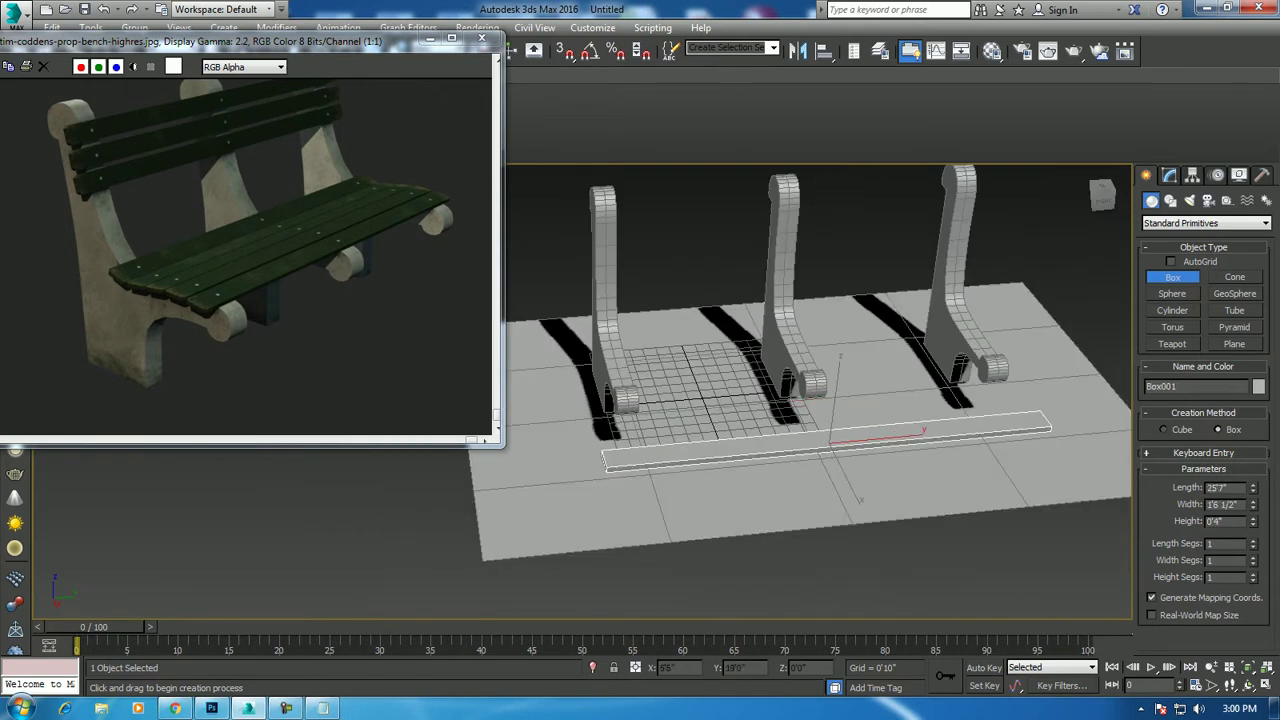
# Lift the box to seat height and slide it over the bench supports
pyautogui.press('w')
pyautogui.keyDown('alt'); pyautogui.moveTo(830, 430); pyautogui.dragTo(700, 420, button='middle'); pyautogui.keyUp('alt')
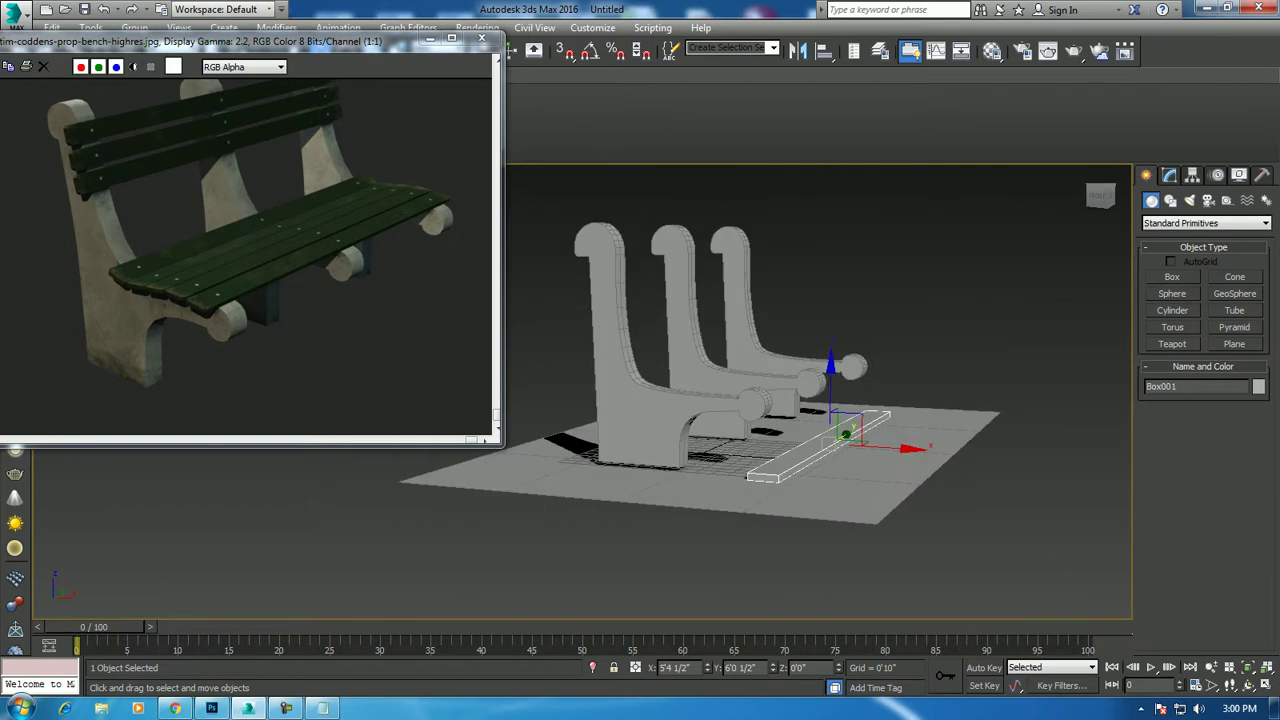
pyautogui.moveTo(831, 398); pyautogui.dragTo(833, 322)
pyautogui.moveTo(872, 367); pyautogui.dragTo(754, 365)
pyautogui.keyDown('alt'); pyautogui.moveTo(760, 400); pyautogui.dragTo(820, 400, button='middle'); pyautogui.keyUp('alt')
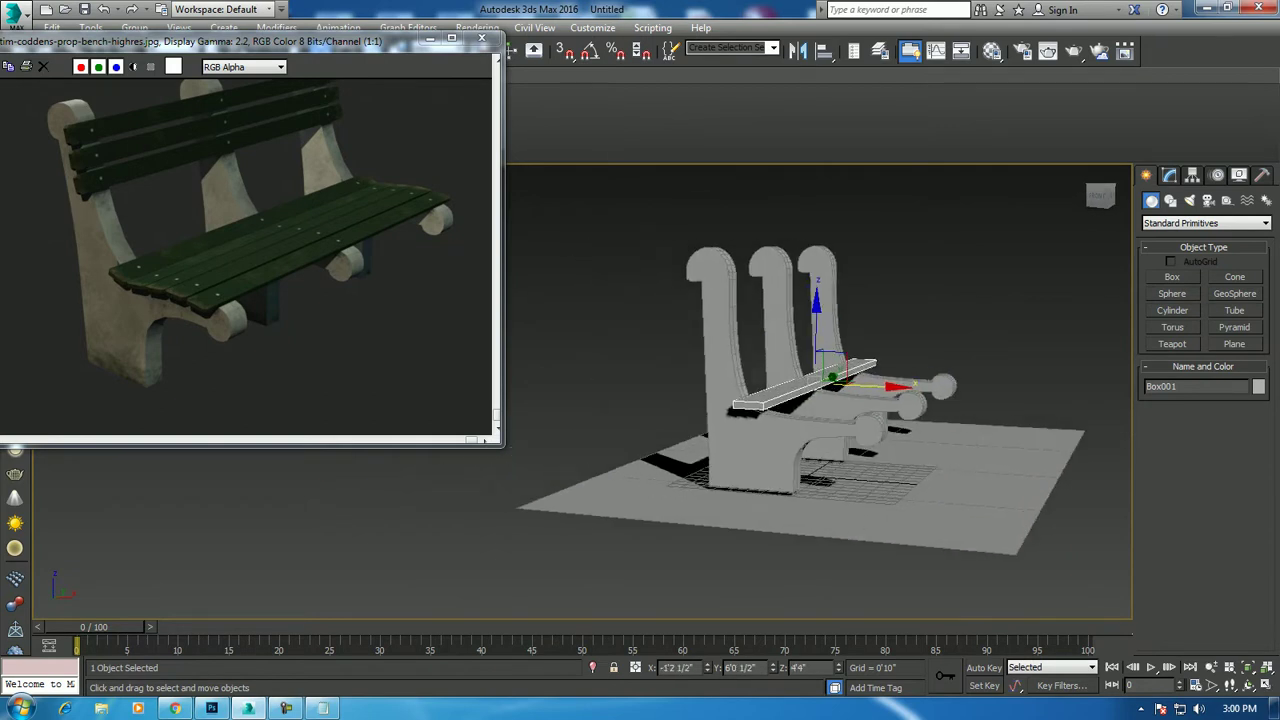
pyautogui.scroll(3, 830, 350)
pyautogui.keyDown('alt'); pyautogui.moveTo(830, 350); pyautogui.dragTo(870, 350, button='middle'); pyautogui.keyUp('alt')
pyautogui.scroll(3, 830, 350)
# Scale the box thinner vertically and tilt it about 37.9° to match the seat
pyautogui.press('r')
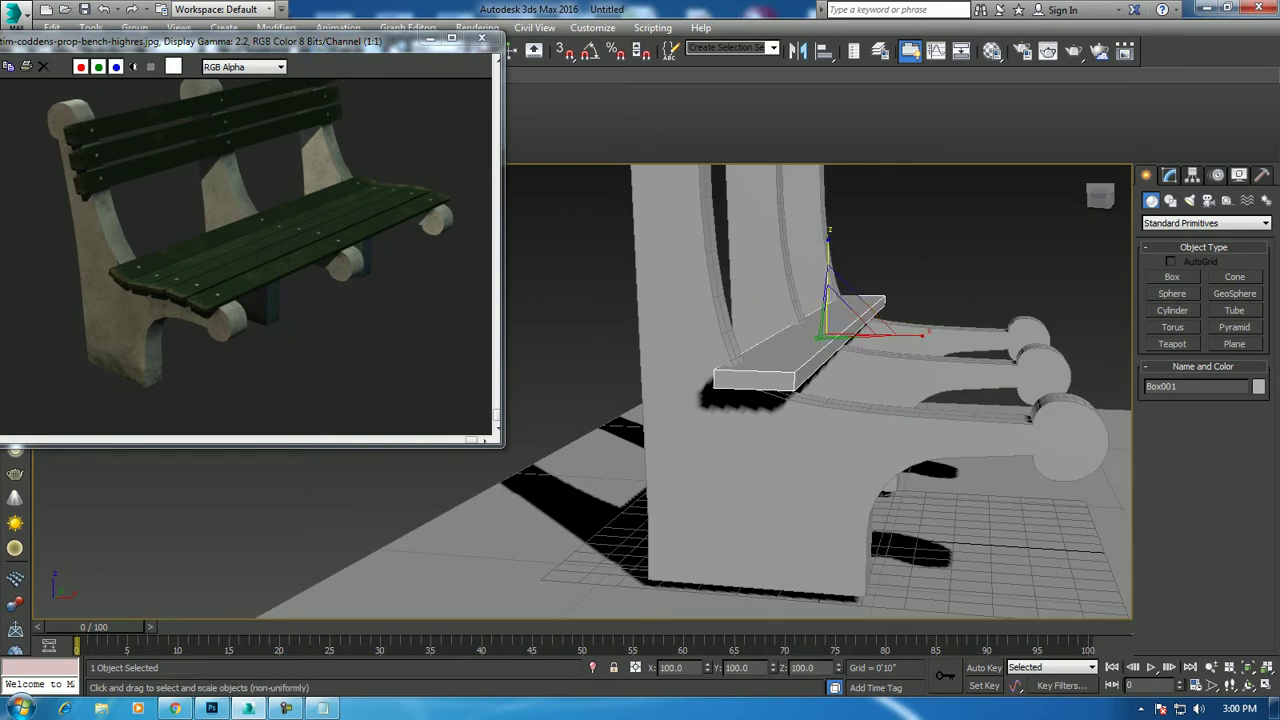
pyautogui.moveTo(828, 262); pyautogui.dragTo(828, 296)
pyautogui.press('e')
pyautogui.moveTo(900, 318)
pyautogui.mouseDown()
pyautogui.moveTo(905, 335)
pyautogui.moveTo(880, 300)
pyautogui.mouseUp()
pyautogui.scroll(3, 880, 300)
pyautogui.moveTo(770, 320)
pyautogui.keyDown('alt'); pyautogui.mouseDown(button='middle')
pyautogui.moveTo(800, 300)
pyautogui.moveTo(825, 330)
pyautogui.moveTo(780, 325)
pyautogui.mouseUp(button='middle'); pyautogui.keyUp('alt')
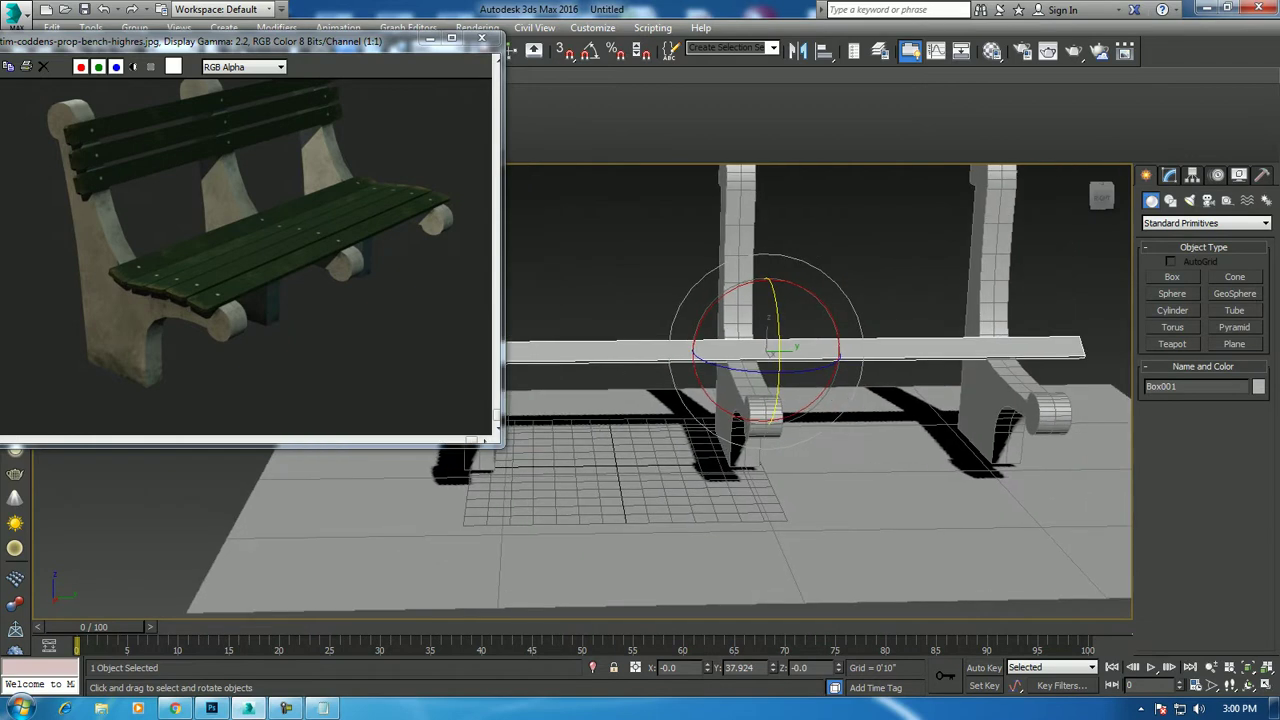
# Convert the plank to Editable Poly and pull its end vertices in flush with the outer support
pyautogui.click(1169, 175)
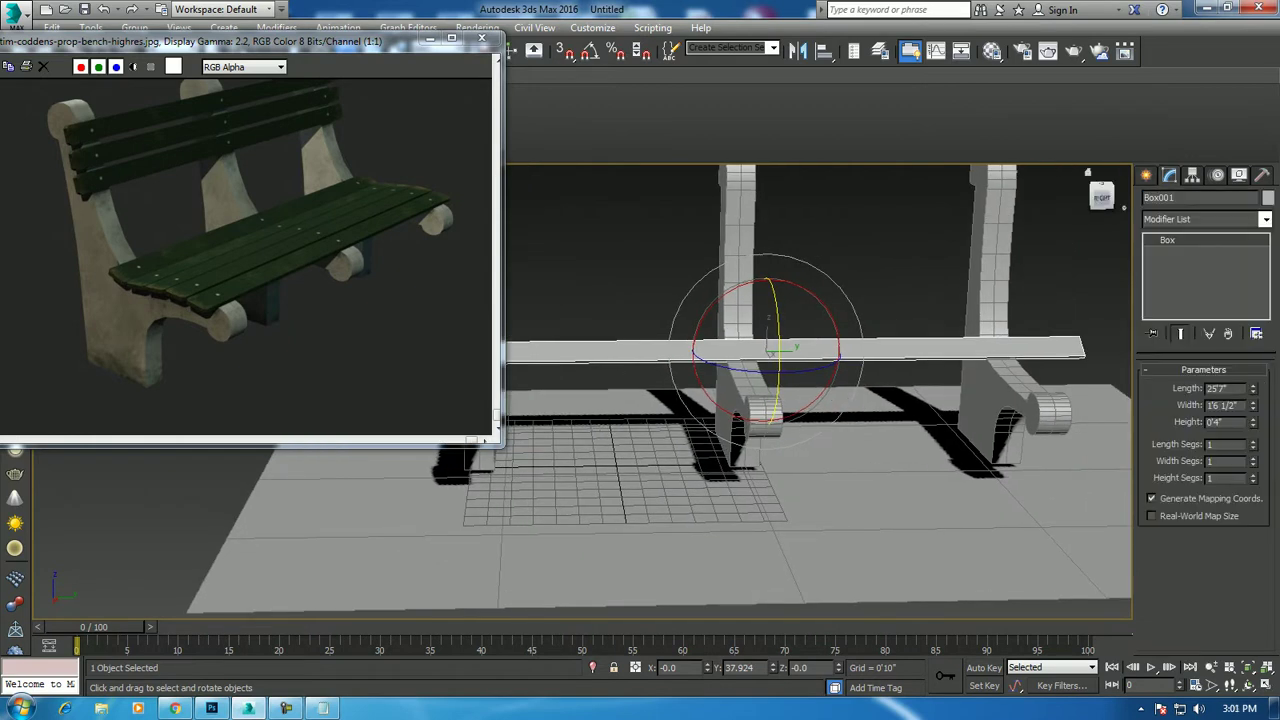
pyautogui.rightClick(1190, 240)
pyautogui.click(1187, 358)
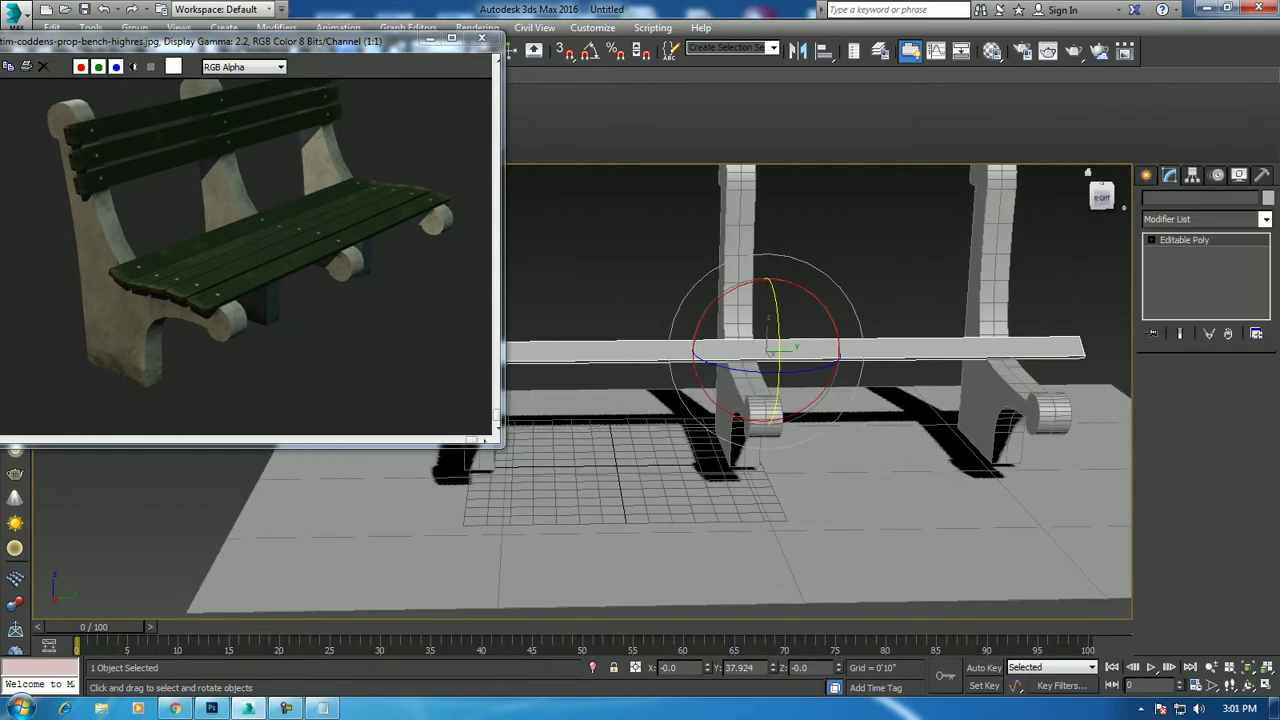
pyautogui.press('q')
pyautogui.press('1')
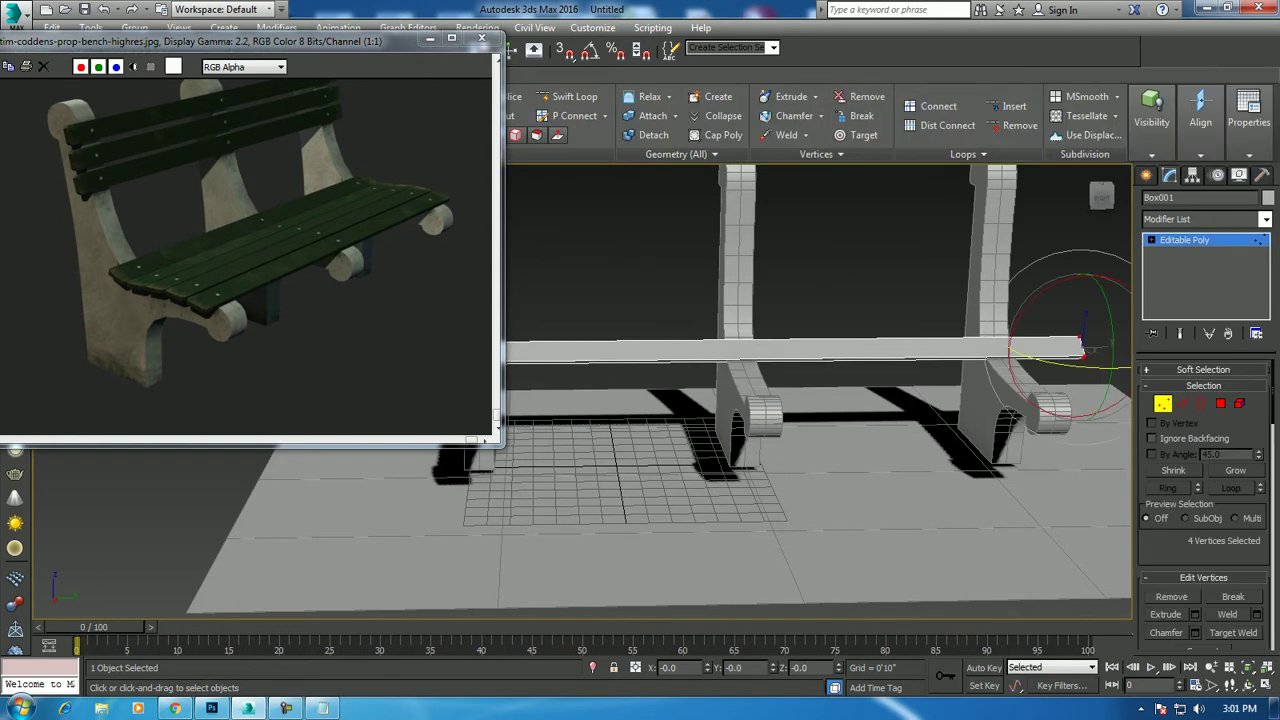
pyautogui.press('w')
pyautogui.moveTo(800, 450); pyautogui.dragTo(755, 450, button='middle')
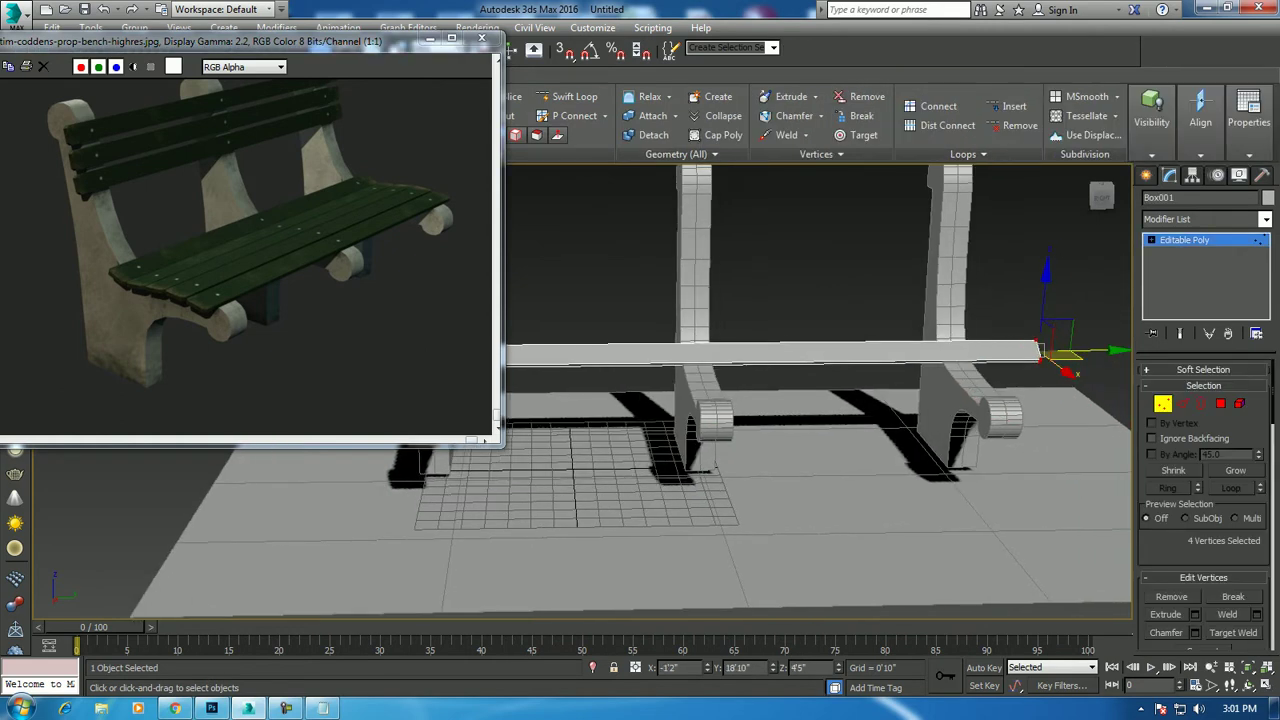
pyautogui.moveTo(1040, 352); pyautogui.dragTo(1037, 350)
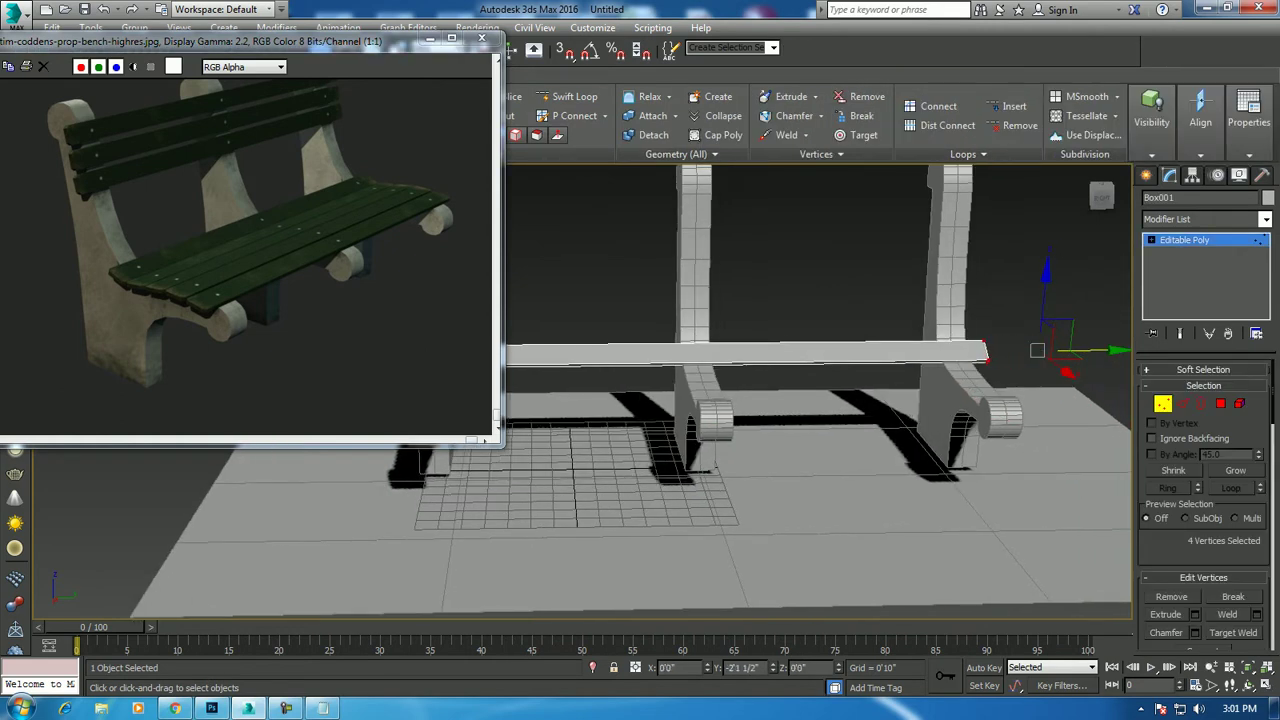
# Shift-drag a second copy of the plank beside the original
pyautogui.keyDown('alt'); pyautogui.moveTo(1037, 350); pyautogui.dragTo(900, 380, button='middle'); pyautogui.keyUp('alt')
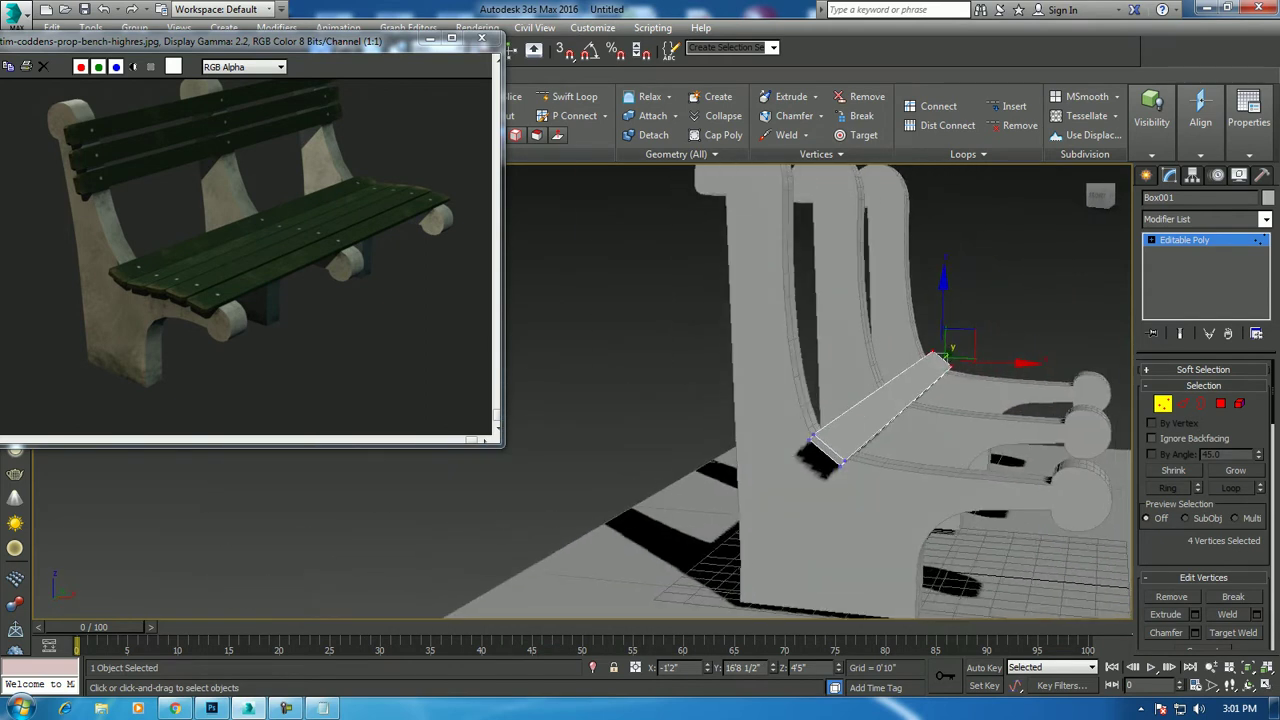
pyautogui.press('1')
pyautogui.keyDown('alt'); pyautogui.moveTo(900, 380); pyautogui.dragTo(850, 400, button='middle'); pyautogui.keyUp('alt')
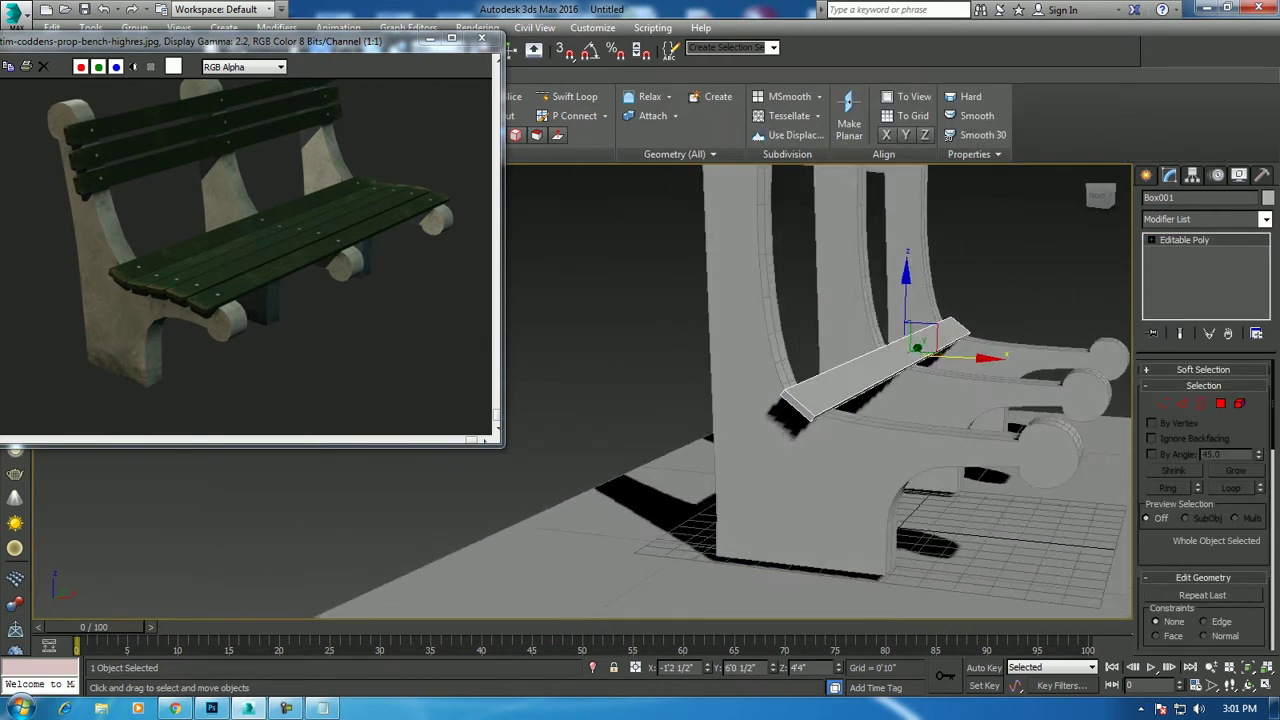
pyautogui.keyDown('shift'); pyautogui.moveTo(920, 325); pyautogui.dragTo(975, 326); pyautogui.keyUp('shift')
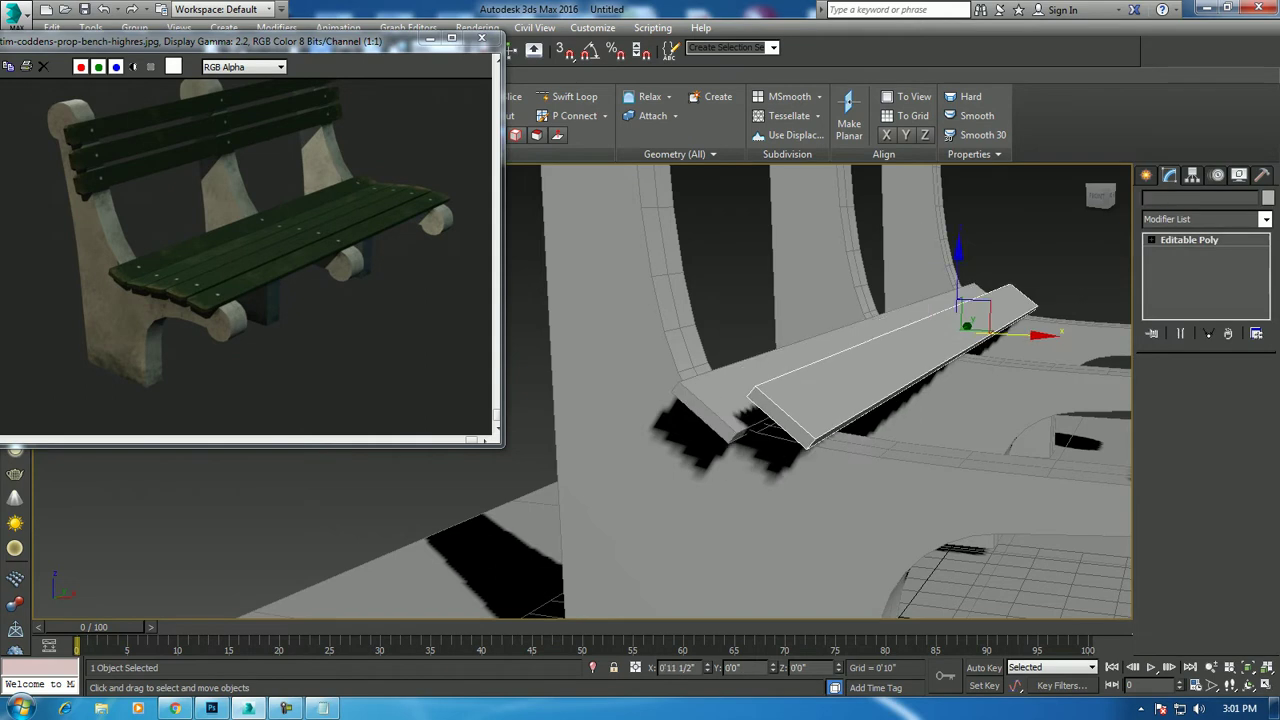
# Rotate the copied plank flat and lower it onto the seat
pyautogui.click(641, 423)
pyautogui.press('e')
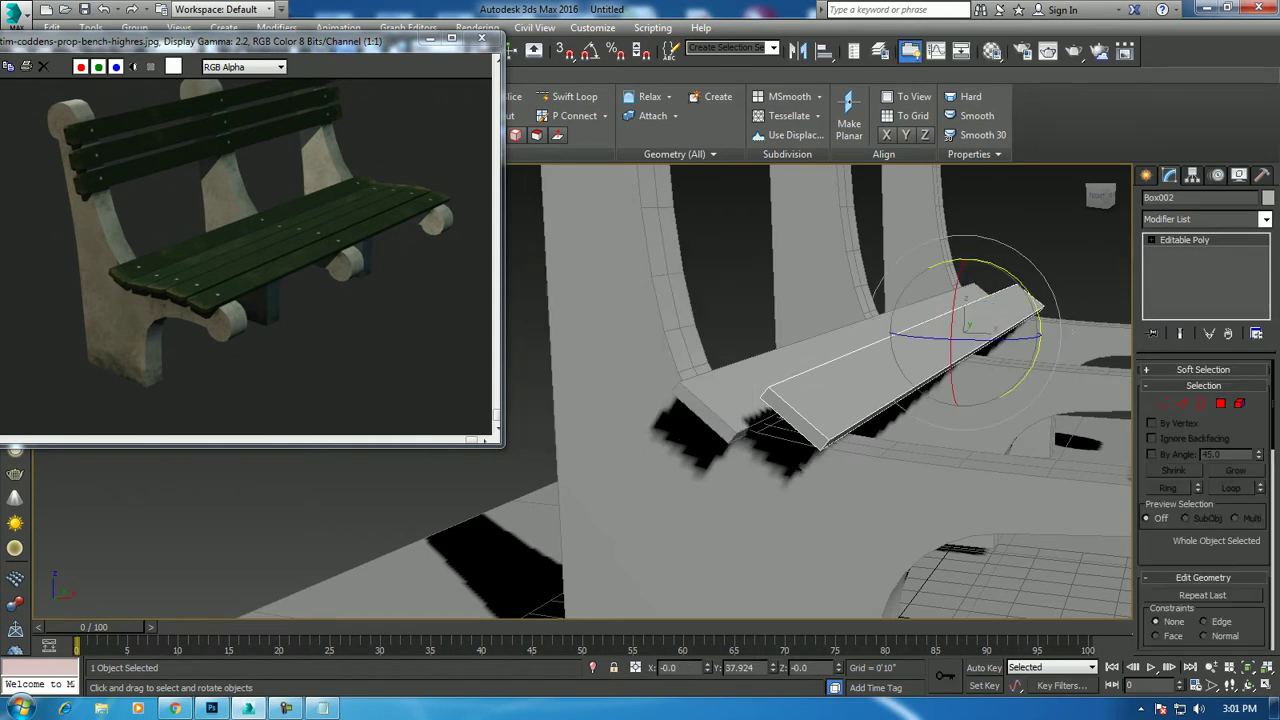
pyautogui.moveTo(1035, 330); pyautogui.dragTo(1000, 370)
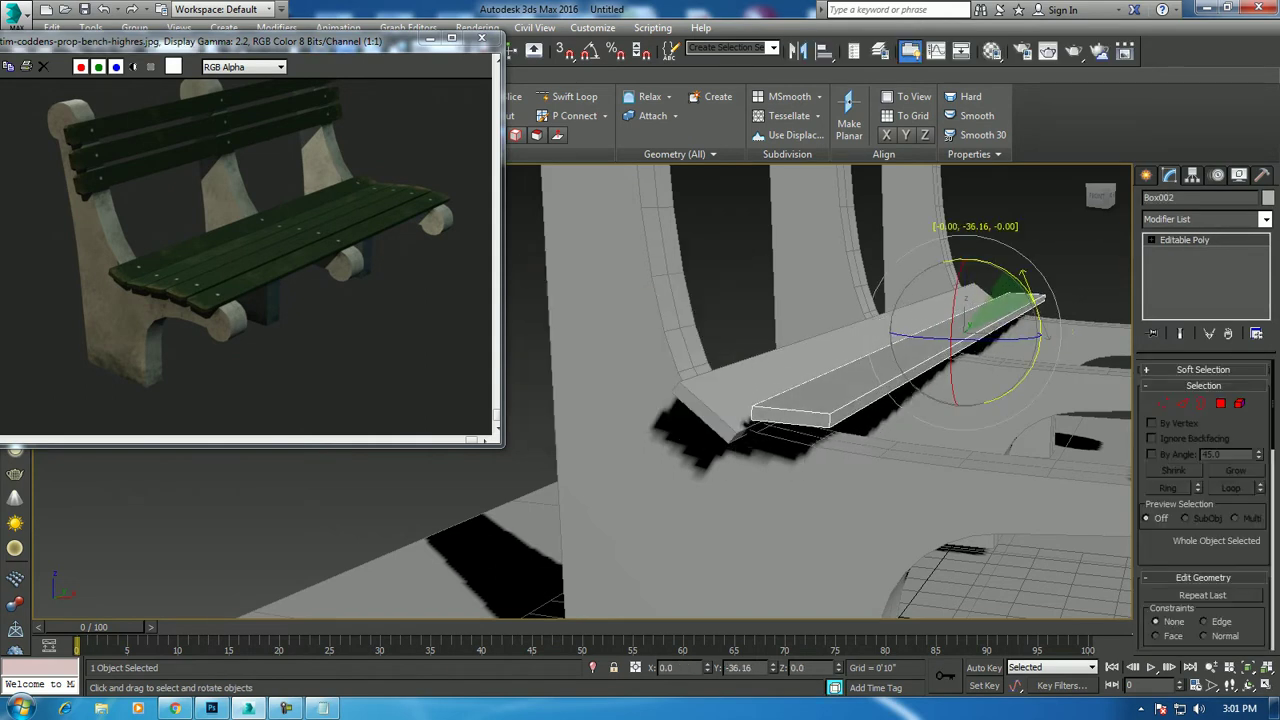
pyautogui.keyDown('alt'); pyautogui.moveTo(800, 400); pyautogui.dragTo(700, 400, button='middle'); pyautogui.keyUp('alt')
pyautogui.press('w')
pyautogui.moveTo(958, 332)
pyautogui.mouseDown()
pyautogui.moveTo(958, 348)
pyautogui.moveTo(945, 345)
pyautogui.mouseUp()
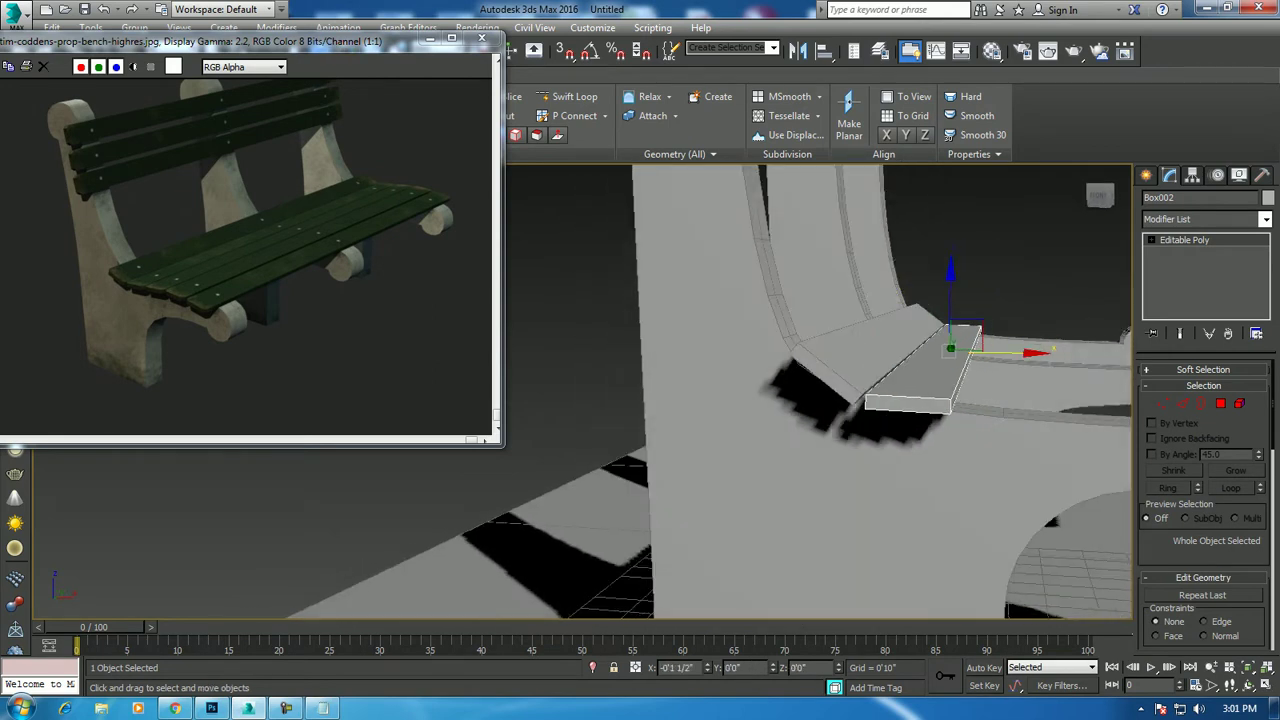
pyautogui.moveTo(800, 400)
pyautogui.keyDown('alt'); pyautogui.mouseDown(button='middle')
pyautogui.moveTo(720, 460)
pyautogui.moveTo(690, 450)
pyautogui.mouseUp(button='middle'); pyautogui.keyUp('alt')
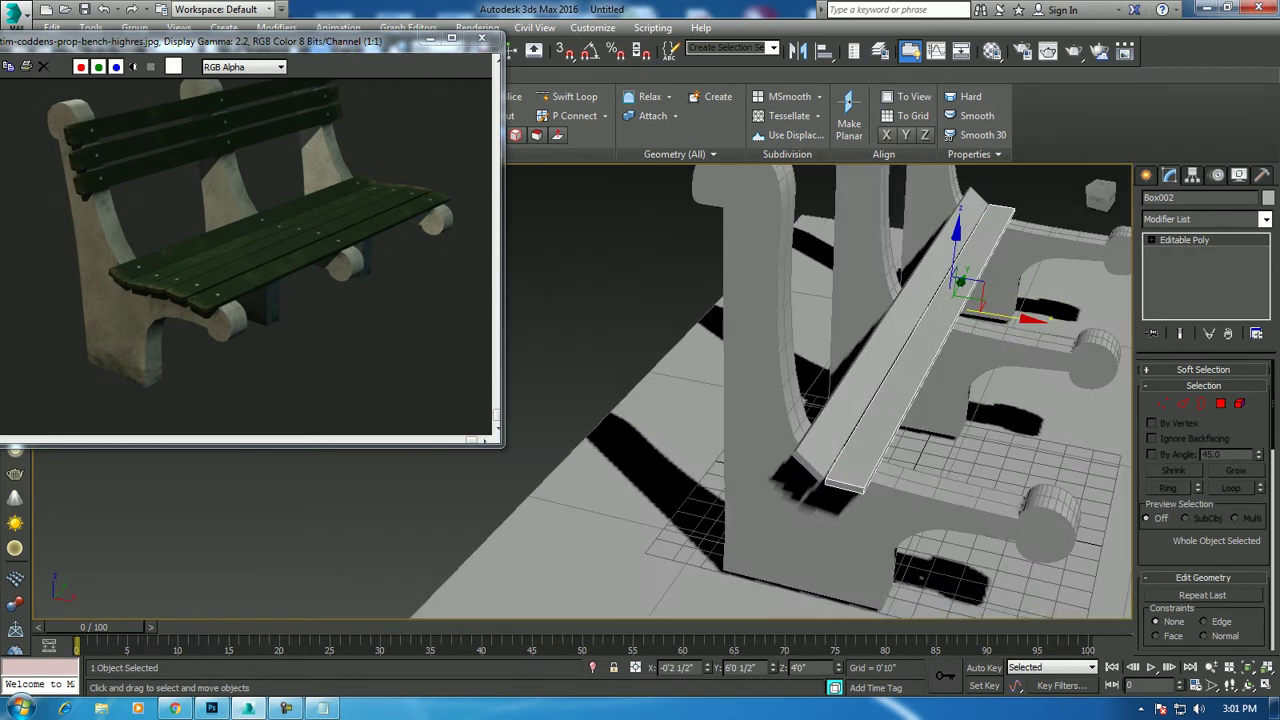
# Shift-drag the plank along X to make three more seat slat copies
pyautogui.keyDown('shift'); pyautogui.moveTo(1000, 317); pyautogui.dragTo(1035, 322); pyautogui.keyUp('shift')
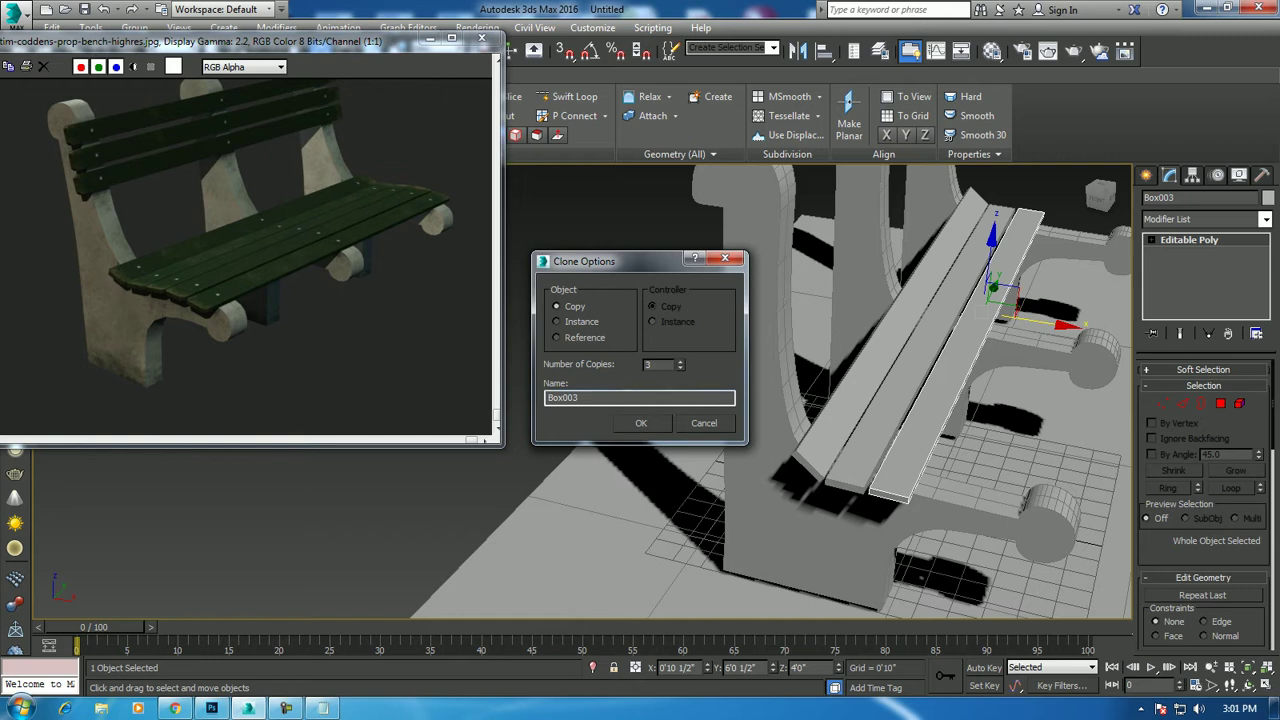
pyautogui.press('Return')
pyautogui.moveTo(820, 390)
pyautogui.keyDown('alt'); pyautogui.mouseDown(button='middle')
pyautogui.moveTo(760, 330)
pyautogui.moveTo(720, 325)
pyautogui.mouseUp(button='middle'); pyautogui.keyUp('alt')
pyautogui.keyDown('ctrl'); pyautogui.click(940, 372); pyautogui.keyUp('ctrl')
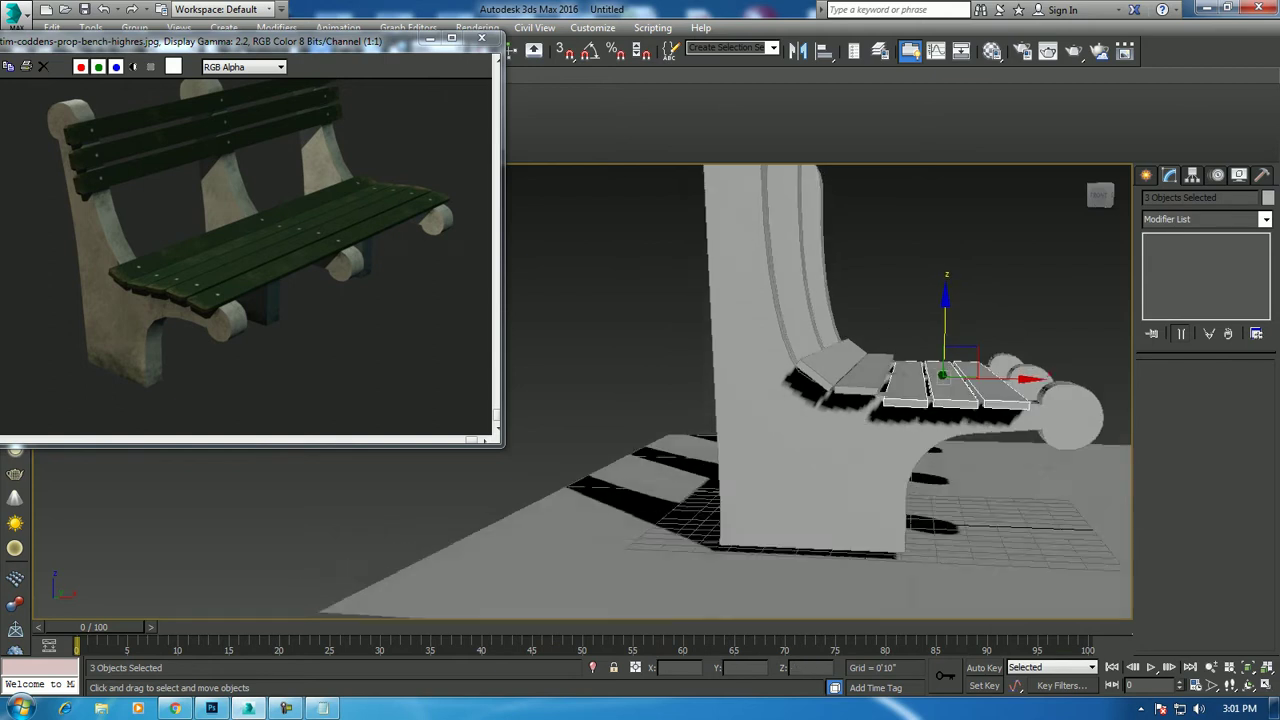
# Tilt the first copied seat plank to follow the seat curve
pyautogui.scroll(3, 840, 380)
pyautogui.click(843, 370)
pyautogui.press('e')
pyautogui.moveTo(910, 350); pyautogui.dragTo(924, 378)
pyautogui.moveTo(860, 380)
pyautogui.keyDown('alt'); pyautogui.mouseDown(button='middle')
pyautogui.moveTo(820, 340)
pyautogui.moveTo(790, 385)
pyautogui.moveTo(860, 400)
pyautogui.mouseUp(button='middle'); pyautogui.keyUp('alt')
pyautogui.click(862, 418)
pyautogui.press('w')
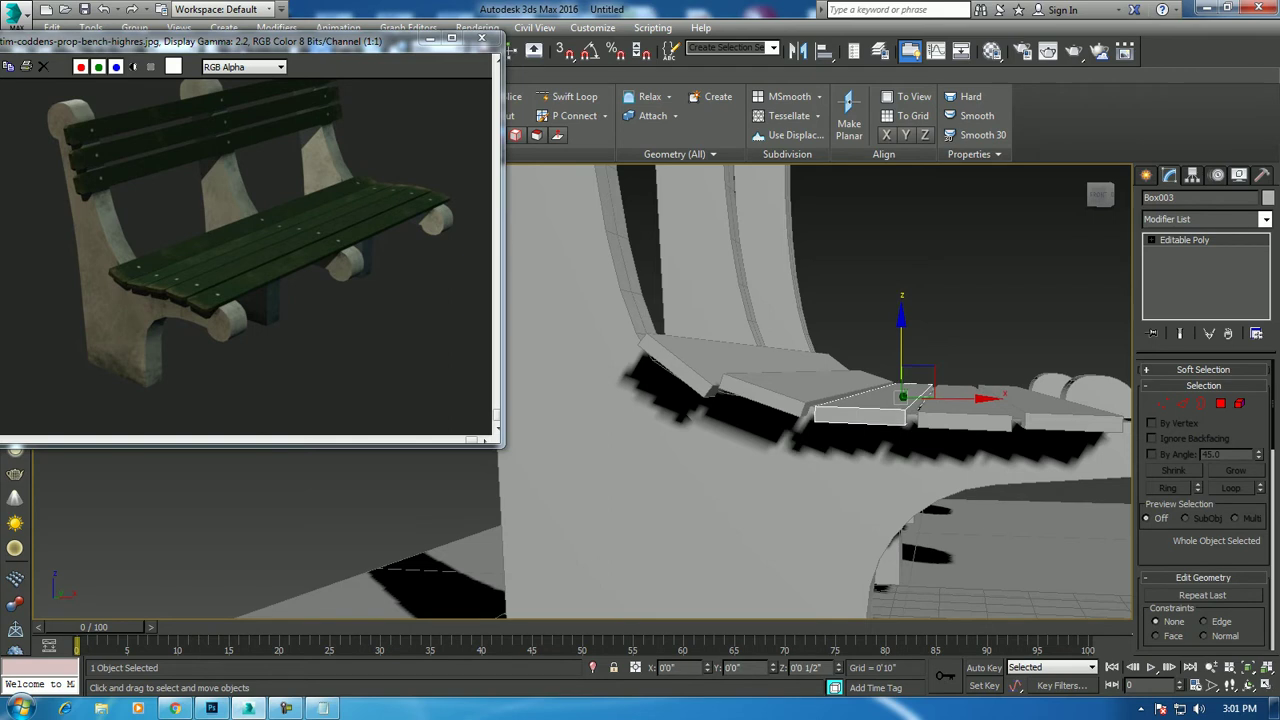
# Select the end seat slat and move it, cancelling an accidental copy
pyautogui.keyDown('alt'); pyautogui.moveTo(860, 400); pyautogui.dragTo(860, 330, button='middle'); pyautogui.keyUp('alt')
pyautogui.click(970, 400)
pyautogui.scroll(-3, 860, 380)
pyautogui.keyDown('alt'); pyautogui.moveTo(860, 380); pyautogui.dragTo(785, 350, button='middle'); pyautogui.keyUp('alt')
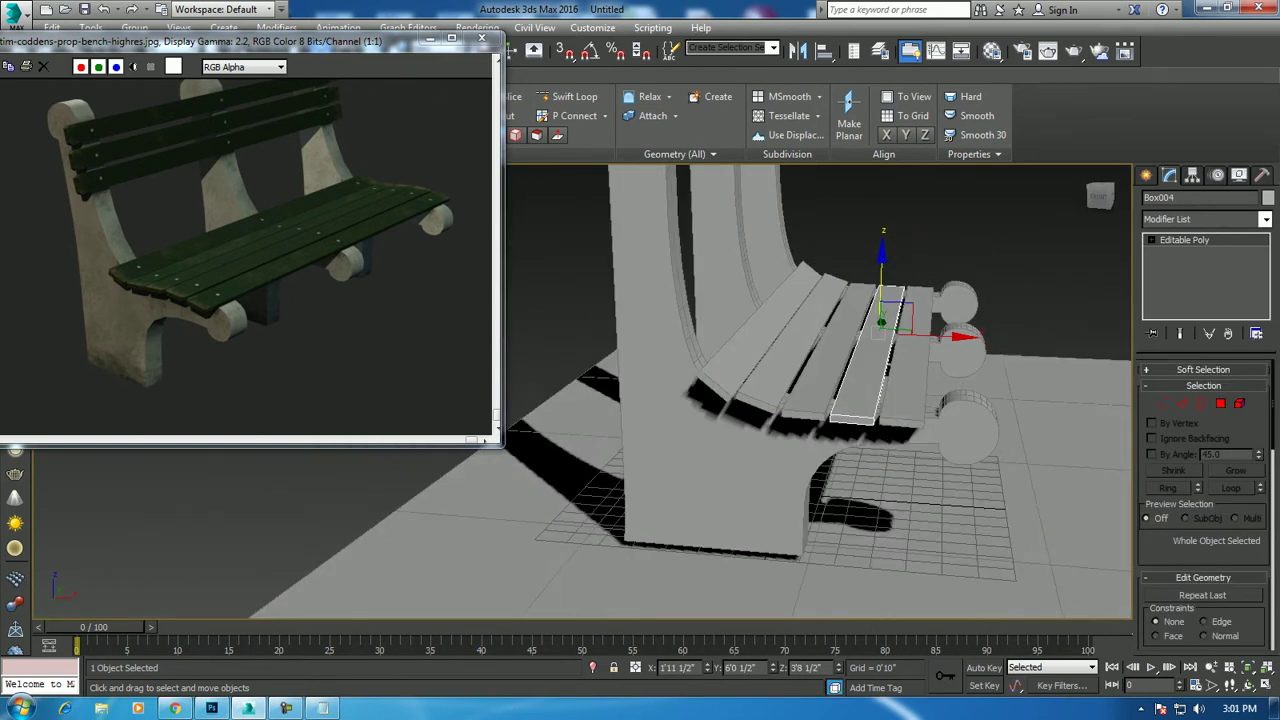
pyautogui.click(910, 370)
pyautogui.click(945, 380)
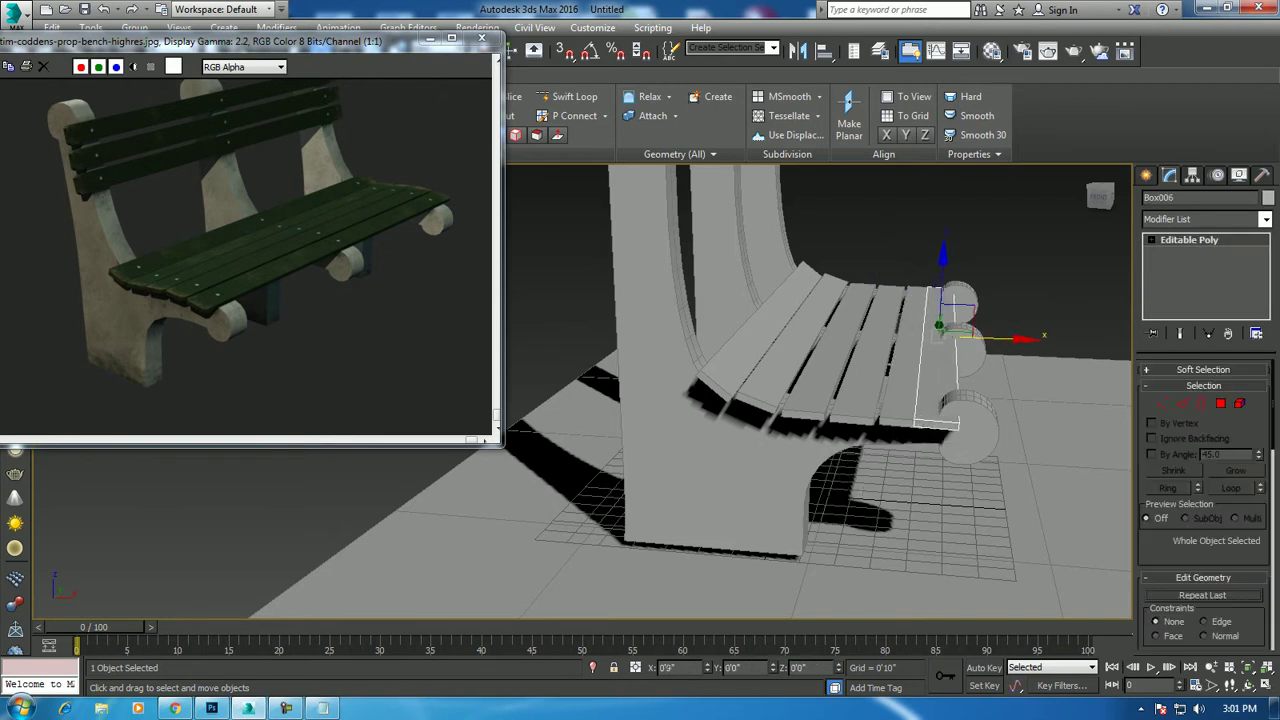
pyautogui.keyDown('shift'); pyautogui.moveTo(960, 335); pyautogui.dragTo(950, 330); pyautogui.keyUp('shift')
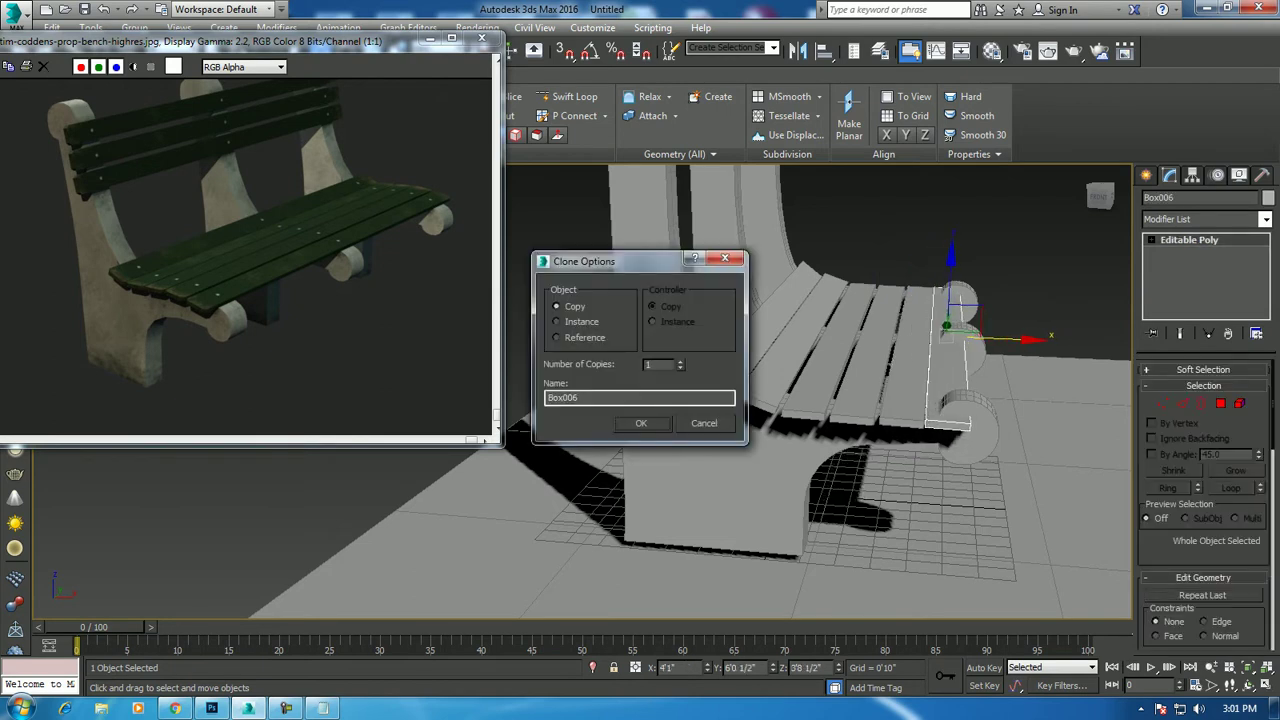
pyautogui.press('Escape')
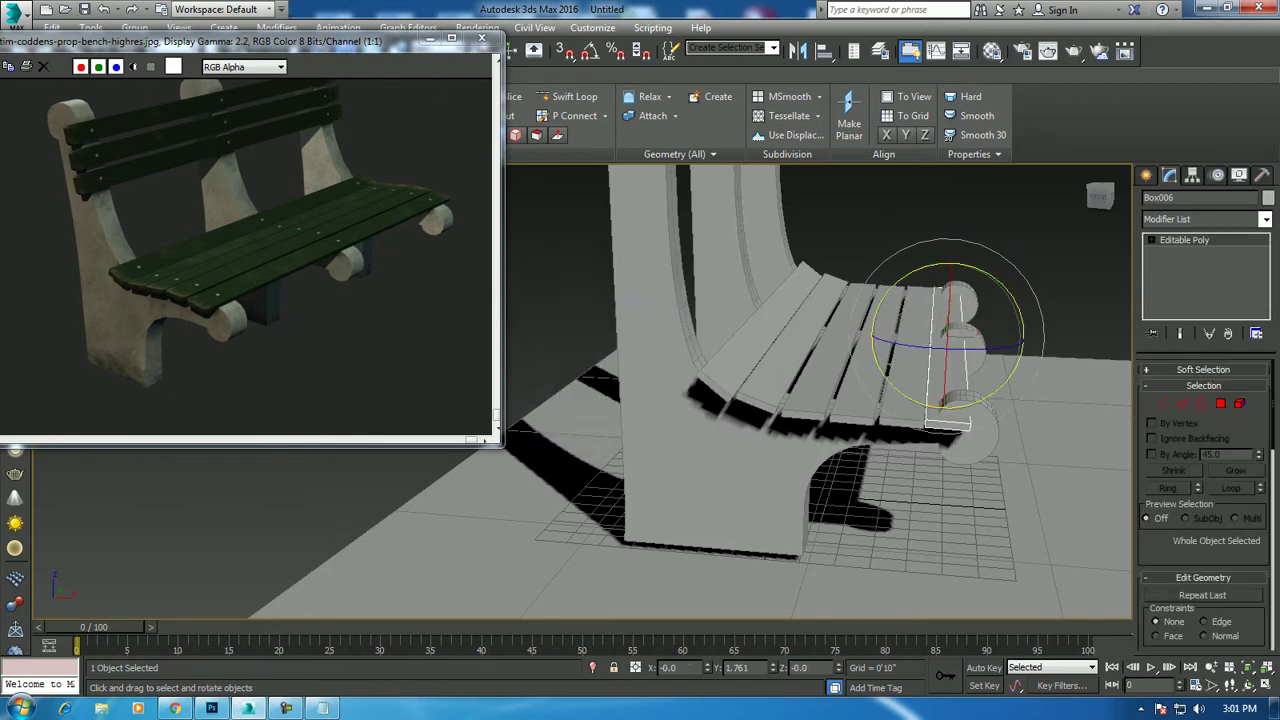
# Shift the end slat Box006 outward and tilt it about 19° down at the seat front
pyautogui.press('e')
pyautogui.press('w')
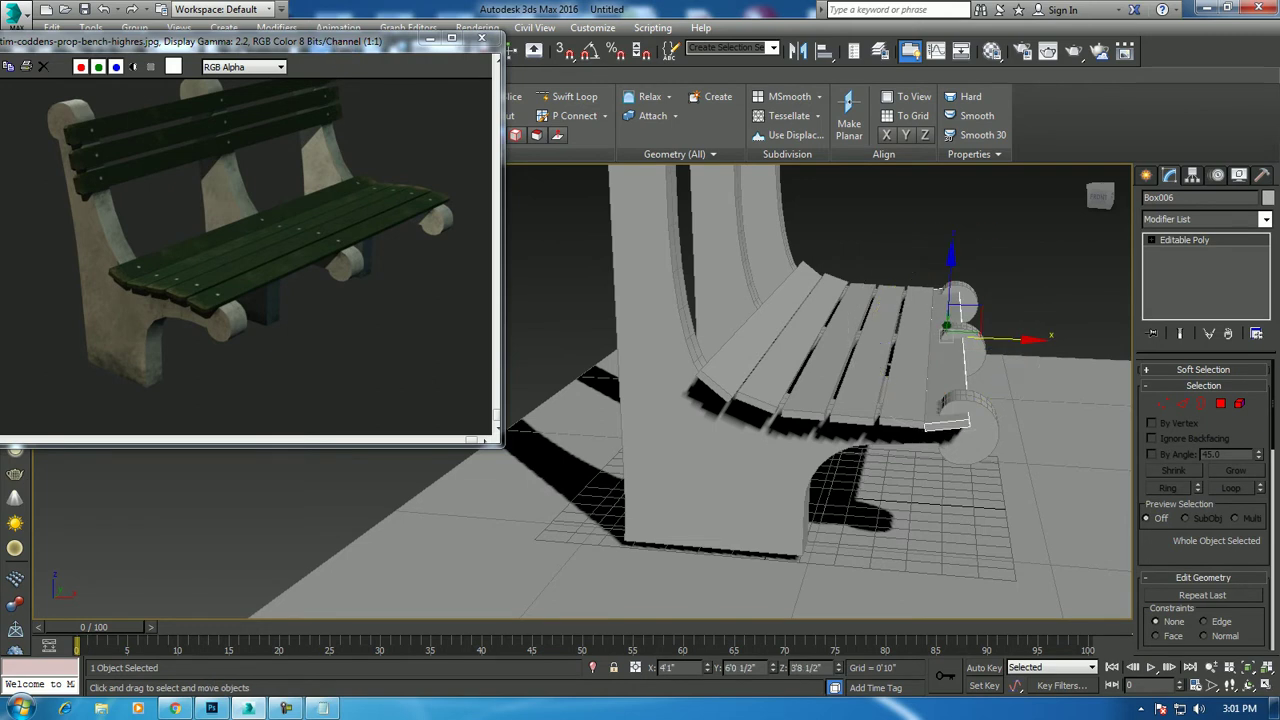
pyautogui.moveTo(955, 336); pyautogui.dragTo(956, 292)
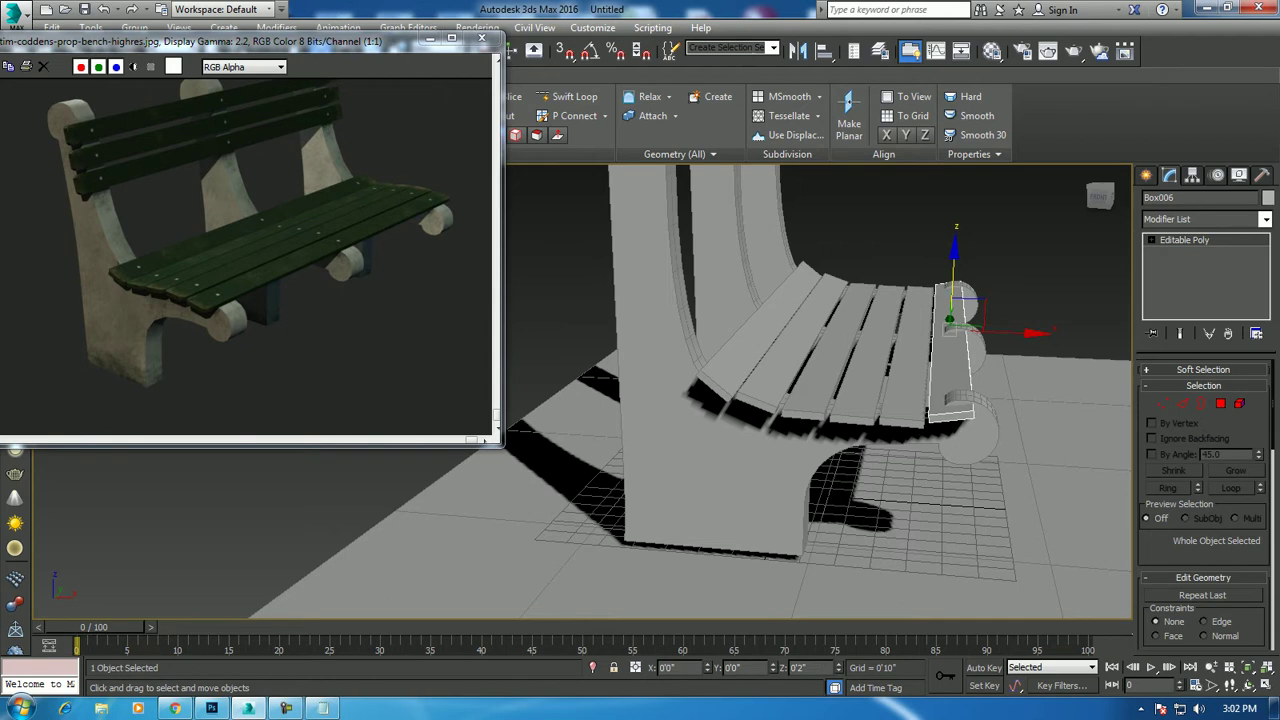
pyautogui.press('e')
pyautogui.moveTo(1000, 290); pyautogui.dragTo(1031, 316)
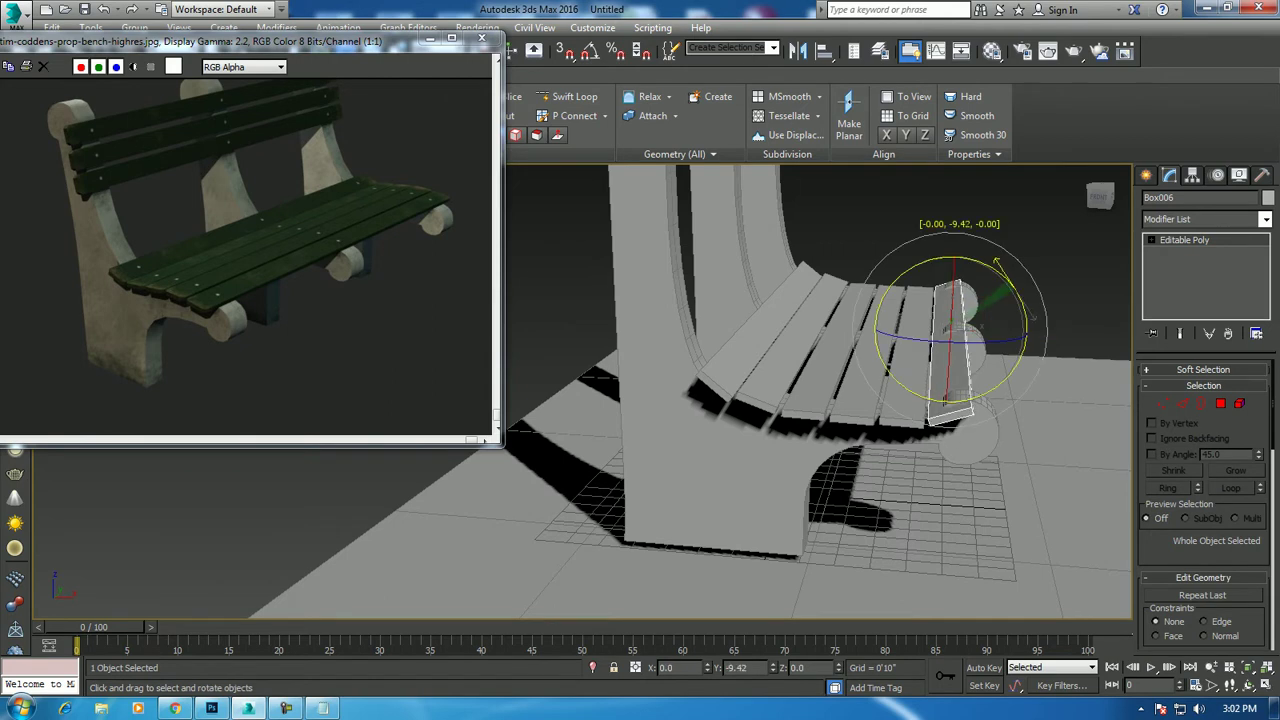
pyautogui.scroll(-5, 1000, 300)
pyautogui.keyDown('alt'); pyautogui.moveTo(1000, 300); pyautogui.dragTo(1003, 298, button='middle'); pyautogui.keyUp('alt')
pyautogui.hotkey('alt', 'w')
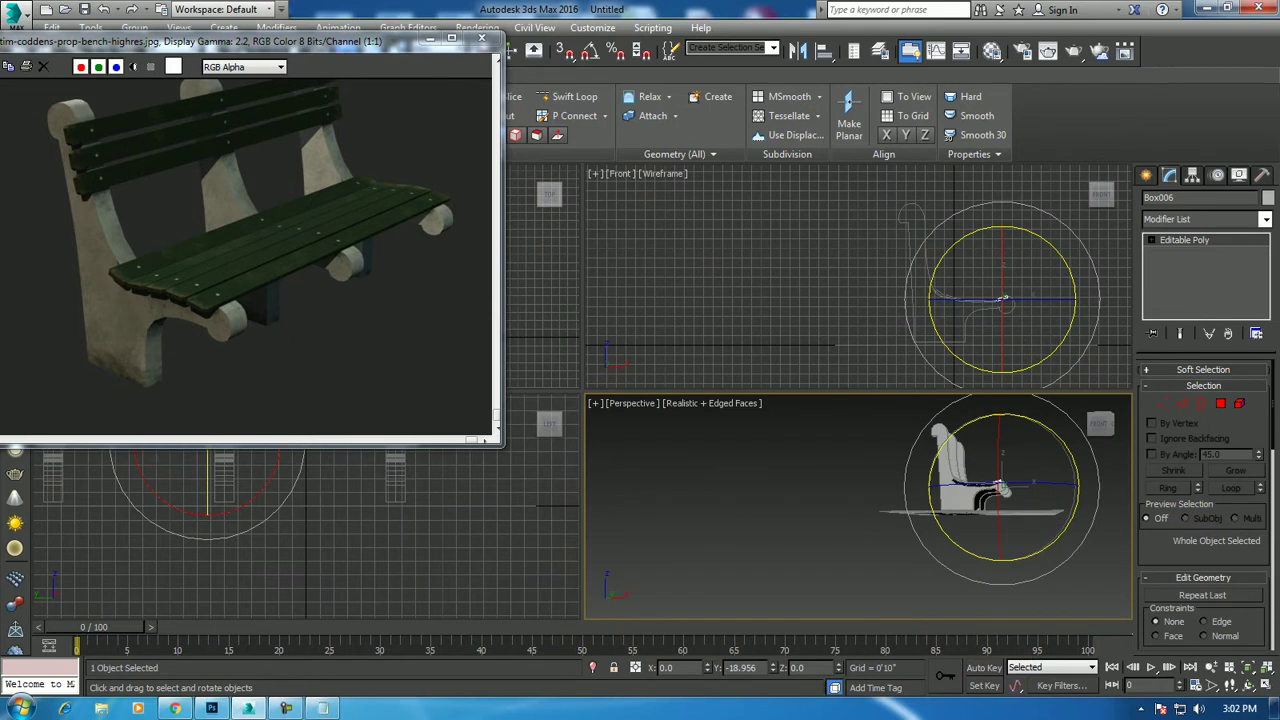
# Adjust the top end vertex of Line002's curved support outline
pyautogui.moveTo(1000, 490); pyautogui.dragTo(951, 484, button='middle')
pyautogui.hotkey('alt', 'w')
pyautogui.scroll(5, 785, 398)
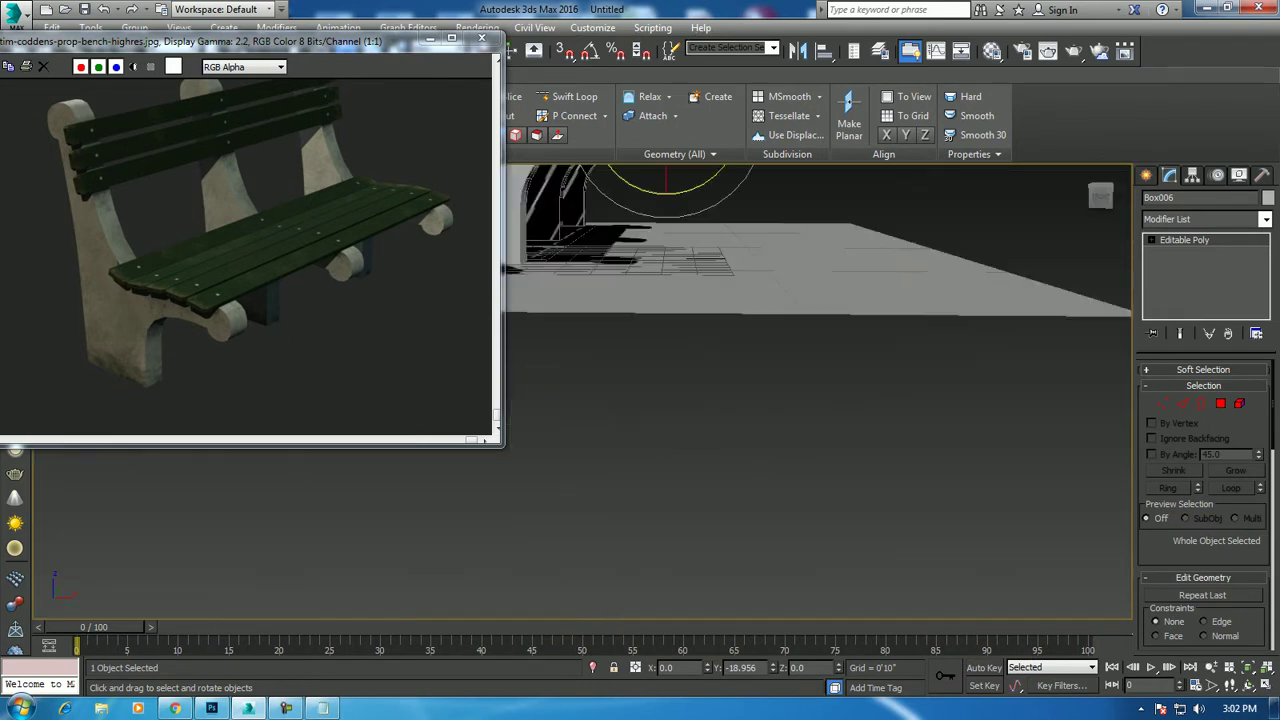
pyautogui.scroll(4, 785, 398)
pyautogui.moveTo(780, 400)
pyautogui.keyDown('alt'); pyautogui.mouseDown(button='middle')
pyautogui.moveTo(672, 410)
pyautogui.moveTo(720, 420)
pyautogui.mouseUp(button='middle'); pyautogui.keyUp('alt')
pyautogui.click(745, 500)
pyautogui.press('1')
pyautogui.click(726, 418)
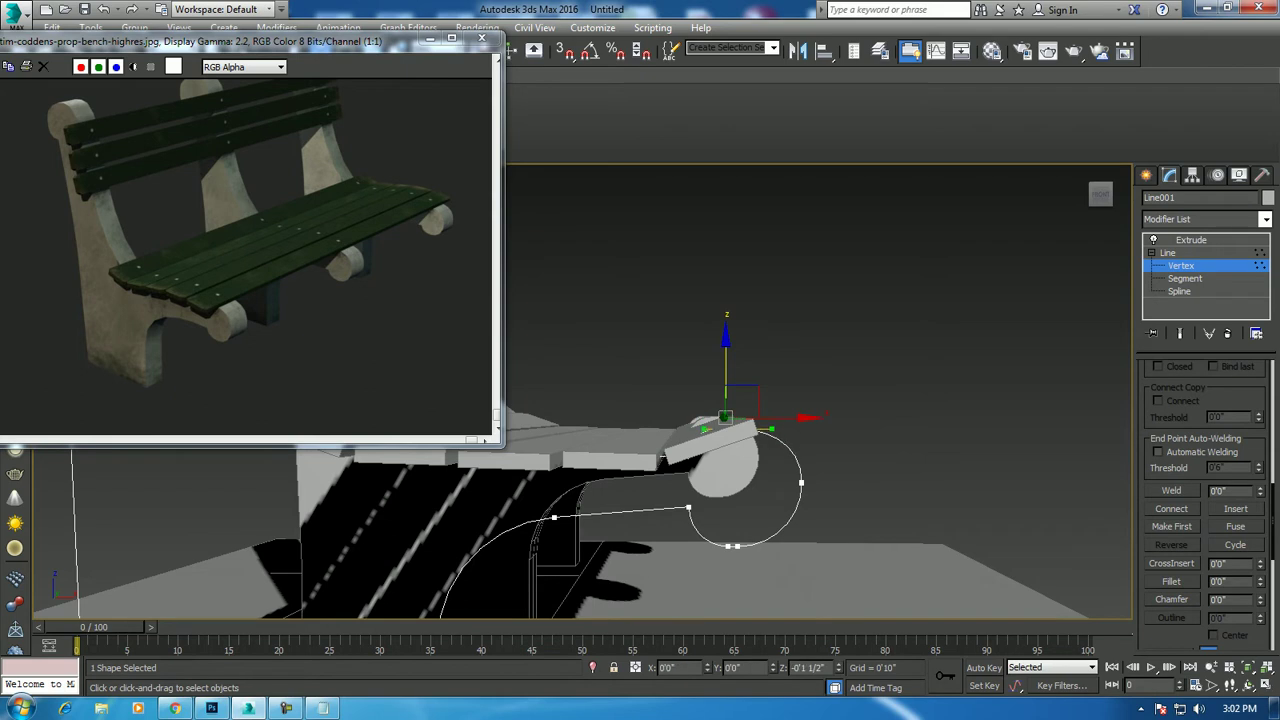
pyautogui.keyDown('alt'); pyautogui.moveTo(720, 420); pyautogui.dragTo(740, 420, button='middle'); pyautogui.keyUp('alt')
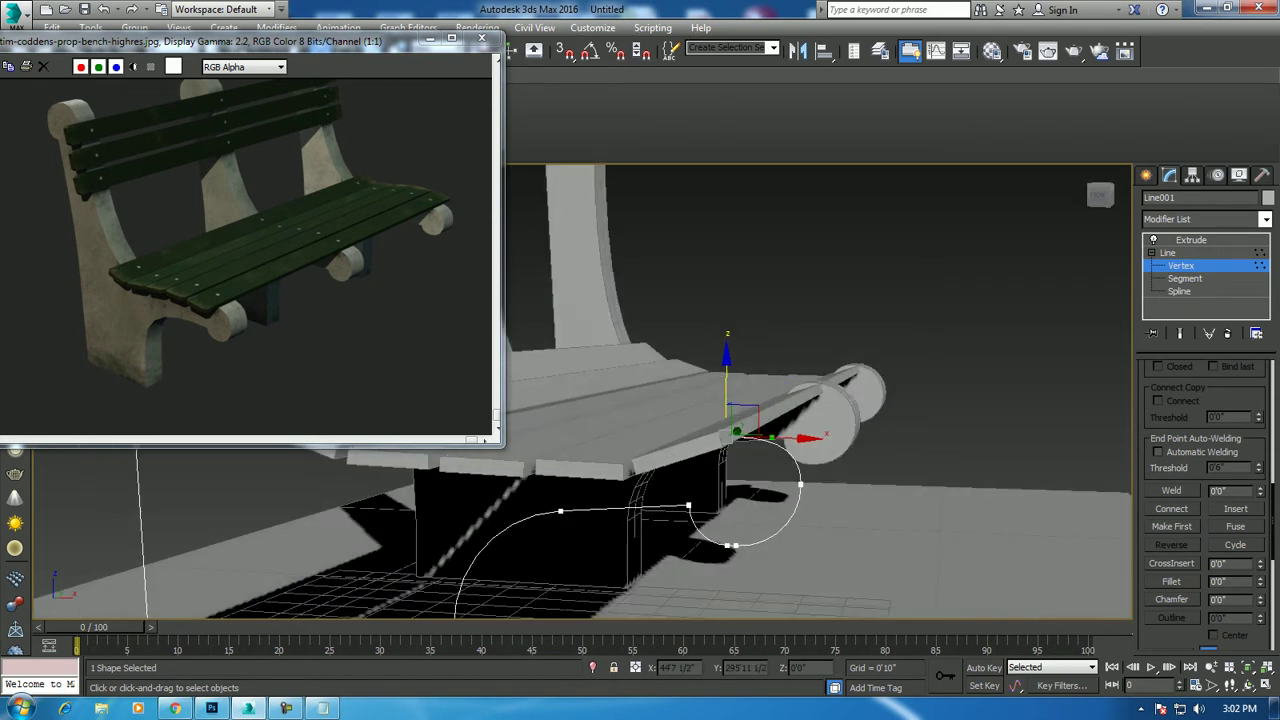
pyautogui.press('1')
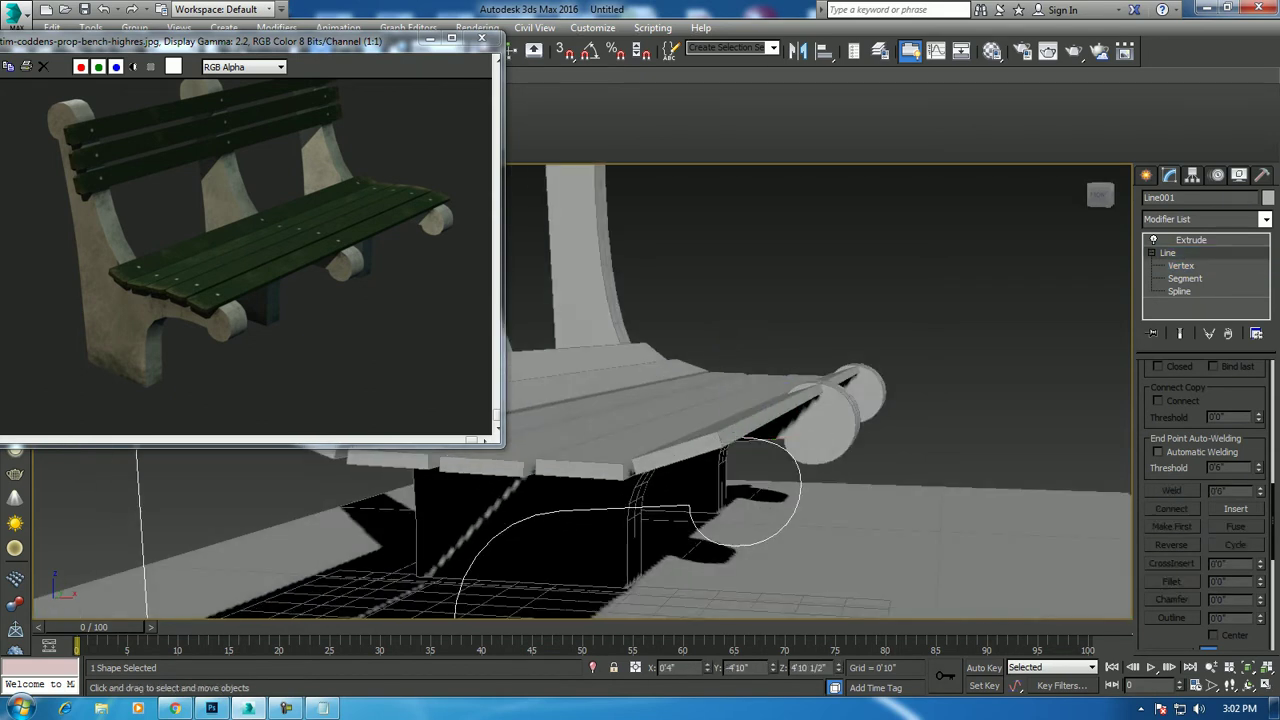
# Adjust Line003's slat and backrest outline end points to meet the tilted front slat
pyautogui.click(835, 415)
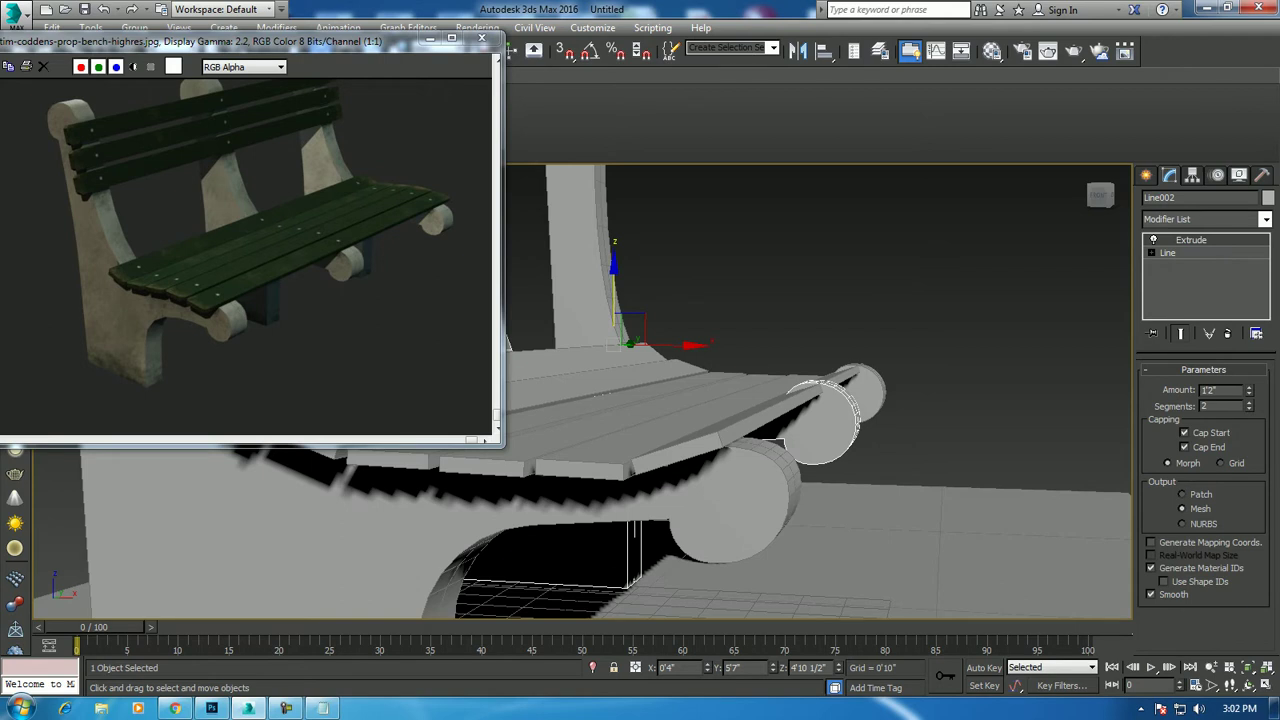
pyautogui.press('1')
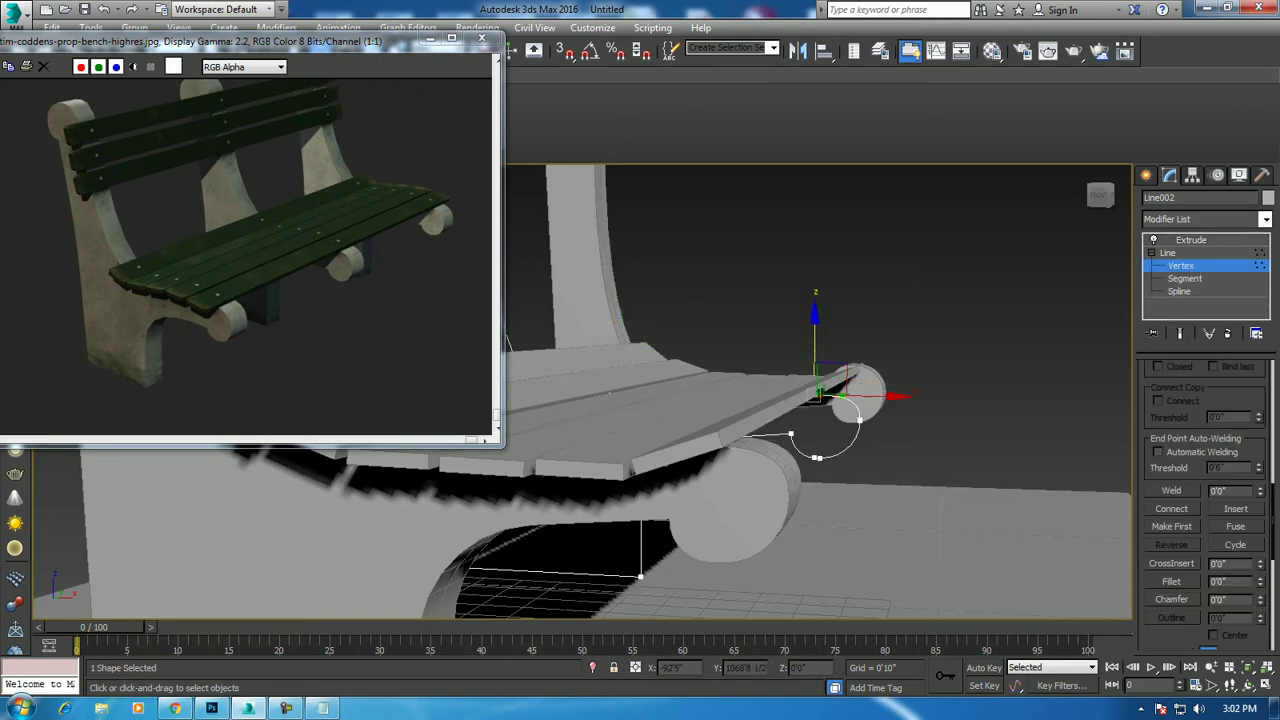
pyautogui.press('1')
pyautogui.click(610, 250)
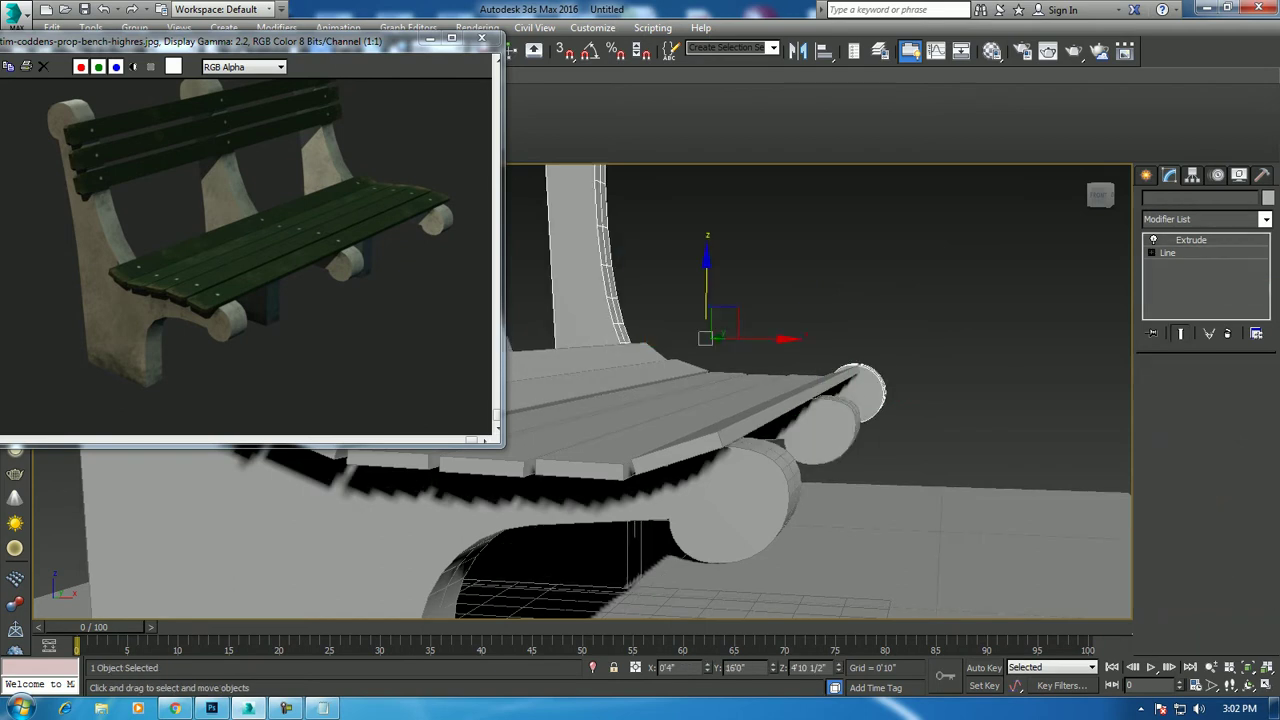
pyautogui.press('1')
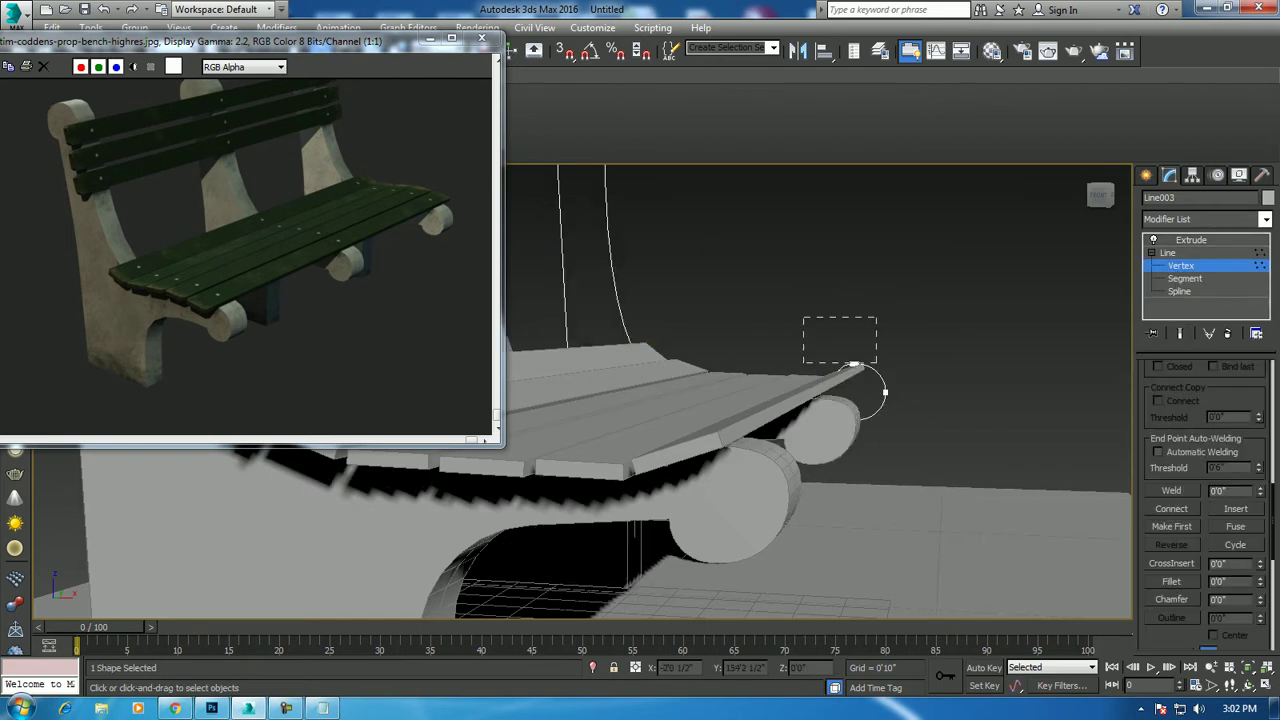
pyautogui.click(857, 373)
pyautogui.press('1')
pyautogui.click(878, 393)
pyautogui.moveTo(878, 393)
pyautogui.keyDown('alt'); pyautogui.mouseDown(button='middle')
pyautogui.moveTo(937, 478)
pyautogui.moveTo(820, 400)
pyautogui.mouseUp(button='middle'); pyautogui.keyUp('alt')
pyautogui.click(937, 478)
# Rotate Box006 until it lies flat on the seat as a slat
pyautogui.press('e')
pyautogui.keyDown('alt'); pyautogui.moveTo(822, 352); pyautogui.dragTo(852, 350, button='middle'); pyautogui.keyUp('alt')
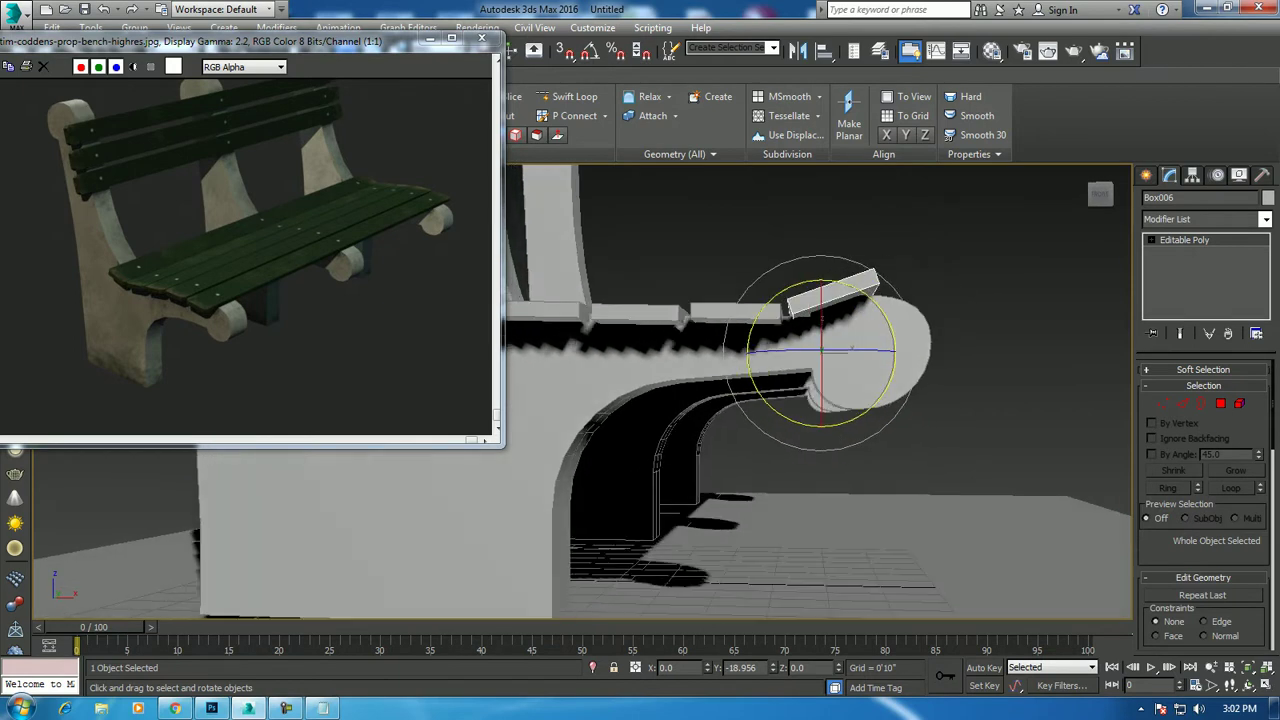
pyautogui.moveTo(850, 349); pyautogui.dragTo(921, 348)
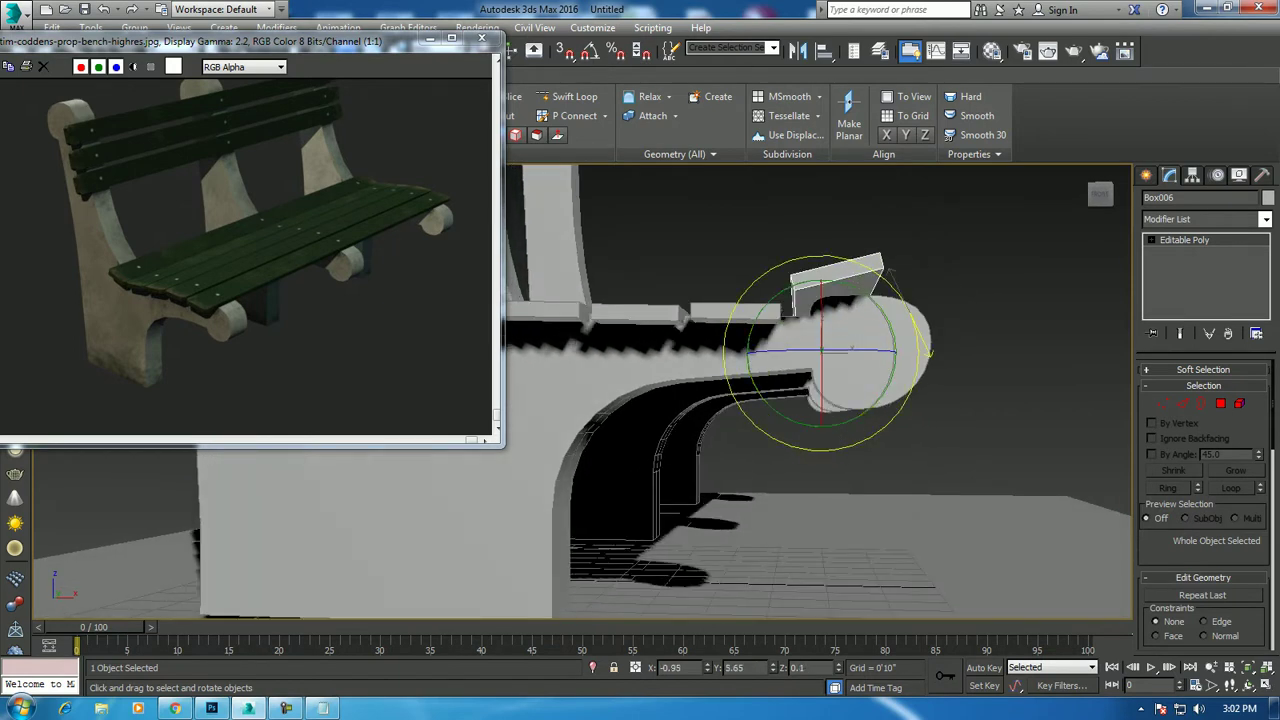
pyautogui.hotkey('alt', 'a')
pyautogui.keyDown('alt'); pyautogui.moveTo(820, 352); pyautogui.dragTo(826, 343, button='middle'); pyautogui.keyUp('alt')
pyautogui.press('w')
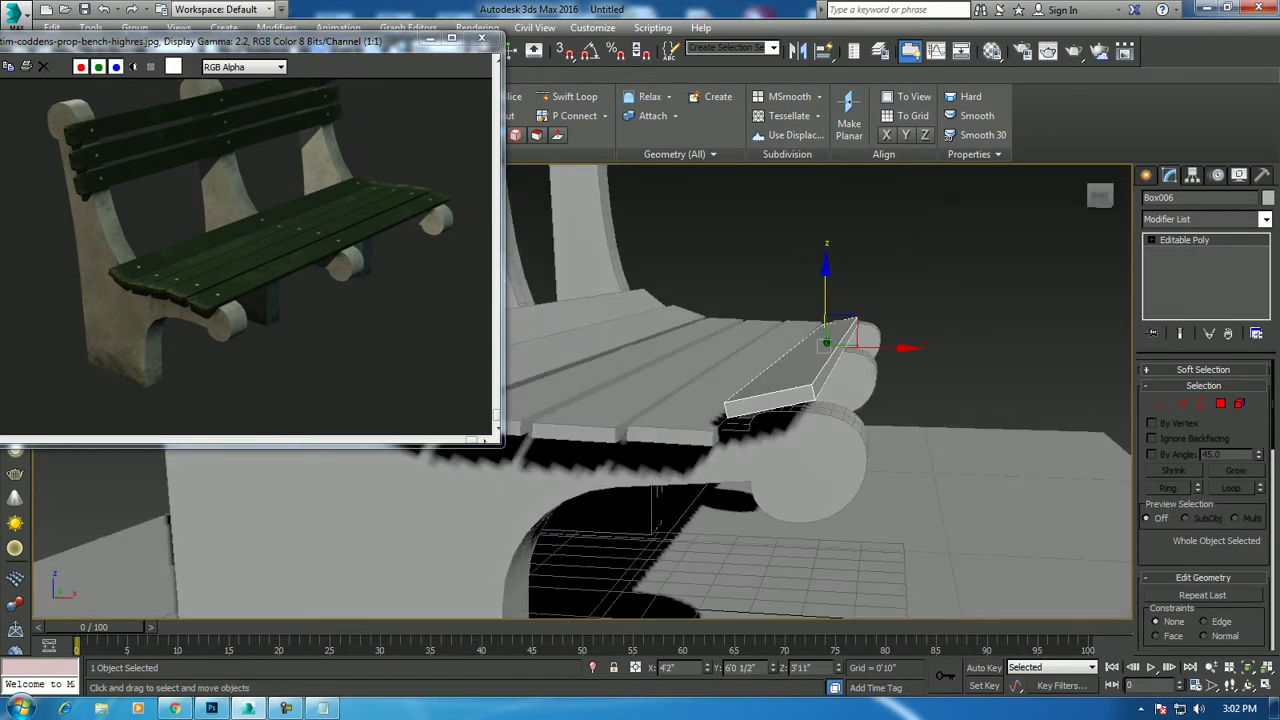
pyautogui.hotkey('ctrl', 'z')
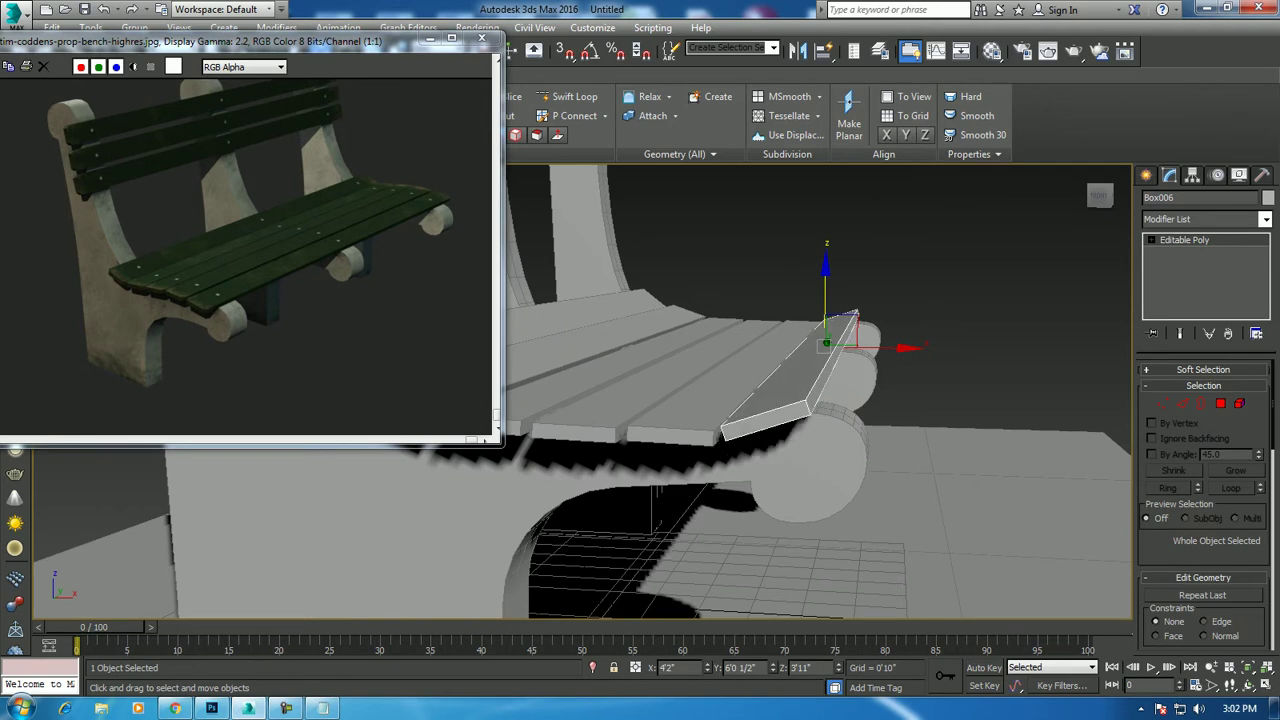
pyautogui.press('e')
pyautogui.moveTo(880, 340); pyautogui.dragTo(880, 380)
pyautogui.press('w')
pyautogui.scroll(-5, 818, 390)
pyautogui.moveTo(818, 390)
pyautogui.keyDown('alt'); pyautogui.mouseDown(button='middle')
pyautogui.moveTo(880, 400)
pyautogui.moveTo(850, 400)
pyautogui.moveTo(880, 380)
pyautogui.mouseUp(button='middle'); pyautogui.keyUp('alt')
# Shift-drag a seat plank upward along Z to clone it above the seat
pyautogui.hotkey('ctrl', 'd')
pyautogui.scroll(4, 818, 390)
pyautogui.keyDown('alt'); pyautogui.moveTo(762, 612); pyautogui.dragTo(772, 608, button='middle'); pyautogui.keyUp('alt')
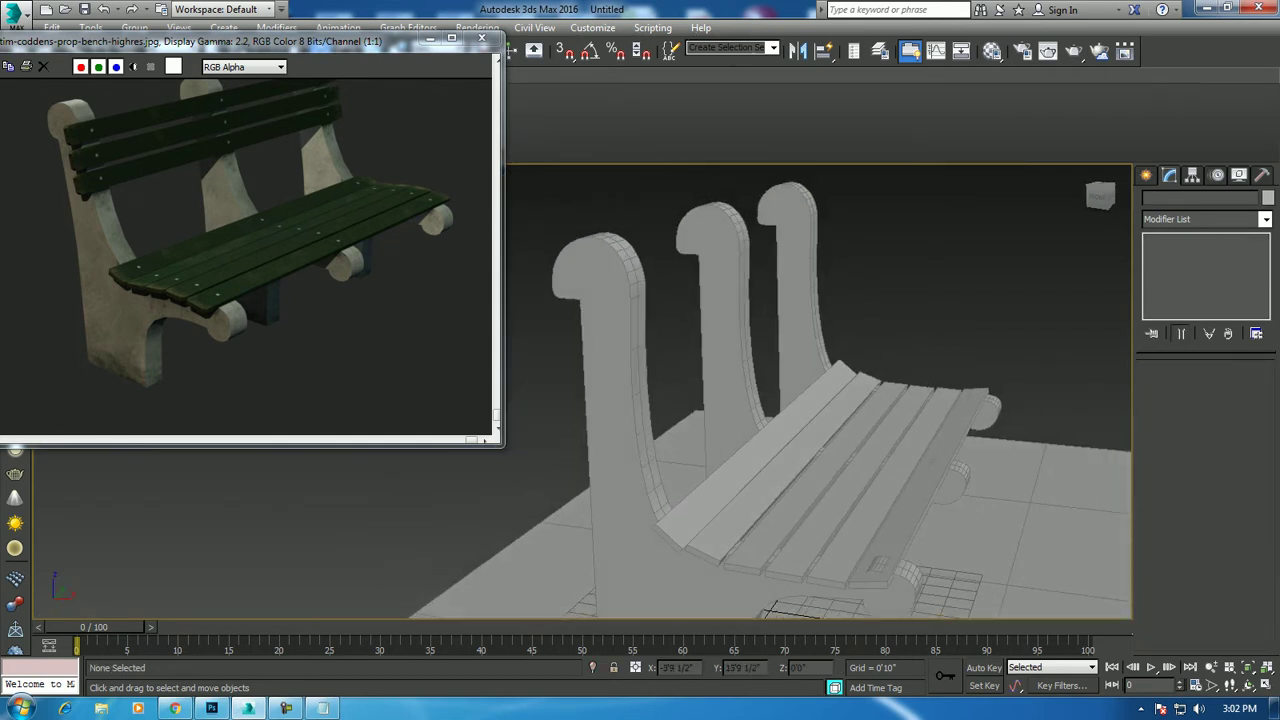
pyautogui.click(829, 420)
pyautogui.moveTo(846, 428); pyautogui.dragTo(862, 312)
# Set Angle Snap to 90° and stand the cloned plank Box007 upright
pyautogui.press('Return')
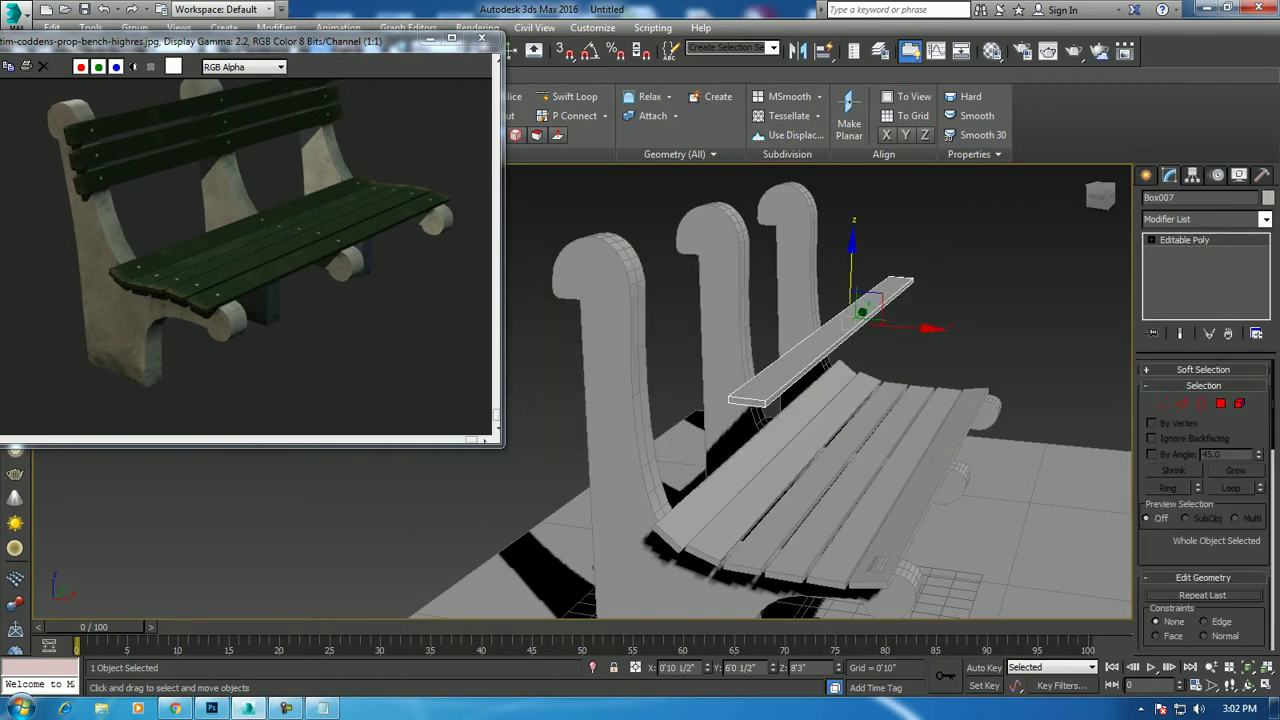
pyautogui.rightClick(590, 51)
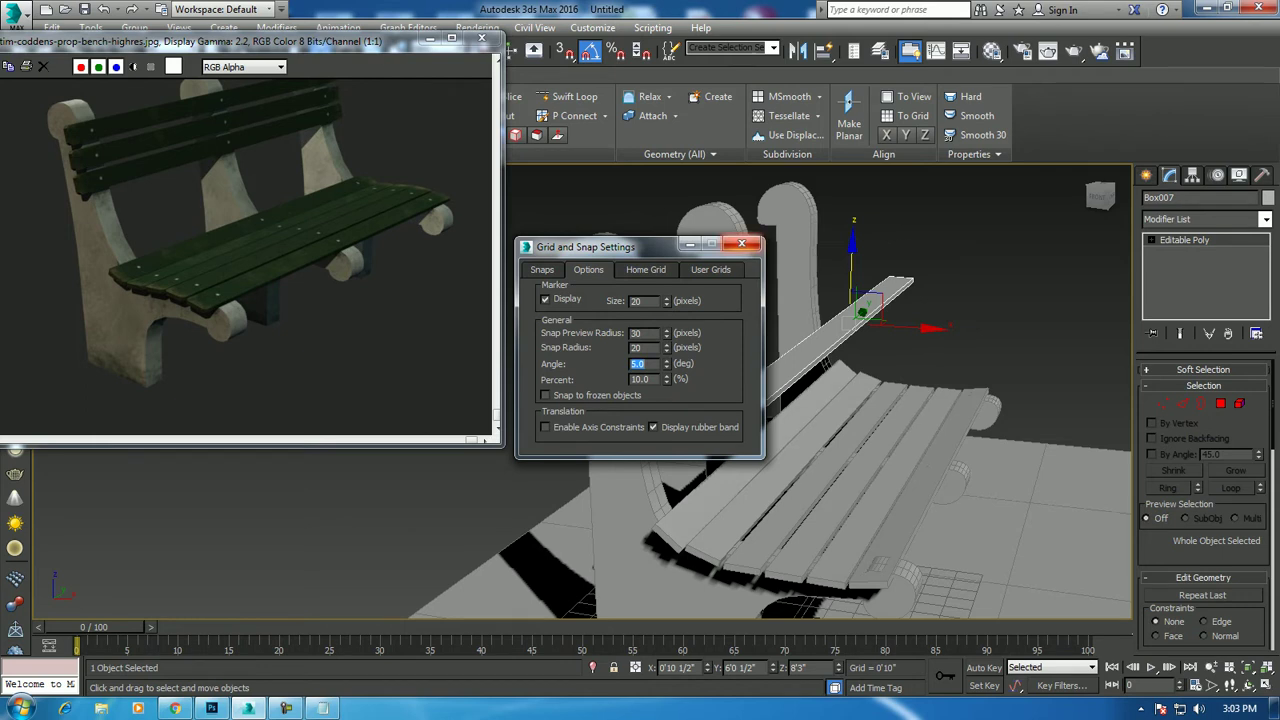
pyautogui.click(741, 243)
pyautogui.press('e')
pyautogui.moveTo(920, 298)
pyautogui.mouseDown()
pyautogui.moveTo(895, 255)
pyautogui.moveTo(905, 300)
pyautogui.mouseUp()
pyautogui.rightClick(590, 51)
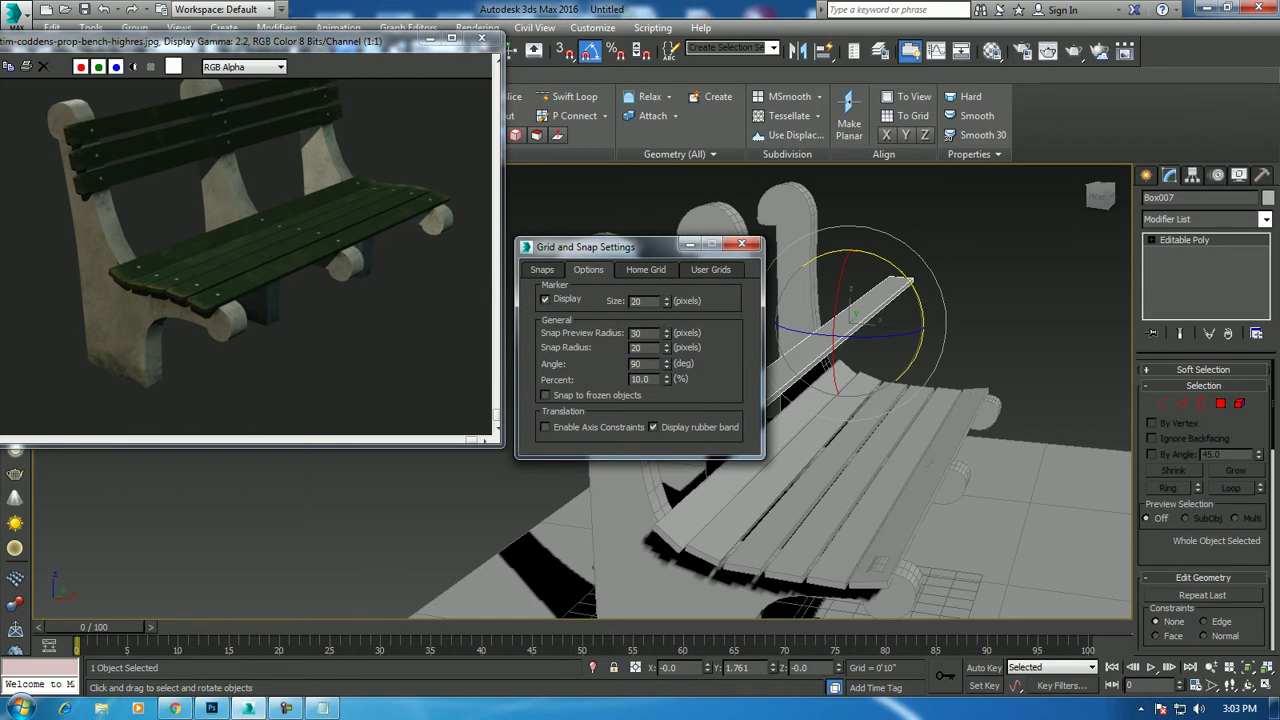
pyautogui.click(741, 243)
pyautogui.moveTo(840, 360)
pyautogui.mouseDown()
pyautogui.moveTo(862, 312)
pyautogui.moveTo(768, 306)
pyautogui.mouseUp()
pyautogui.press('w')
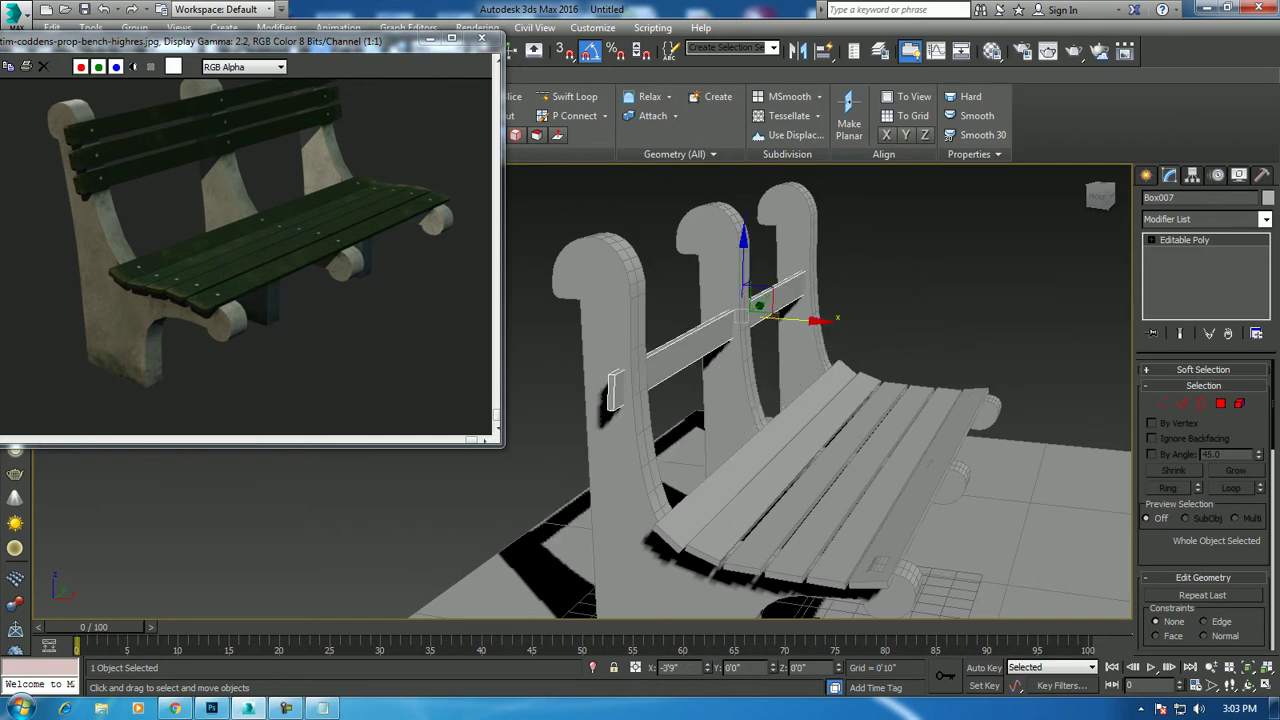
# Raise Box007 to backrest height and fine-tune its tilt in the Left view
pyautogui.click(1100, 195)
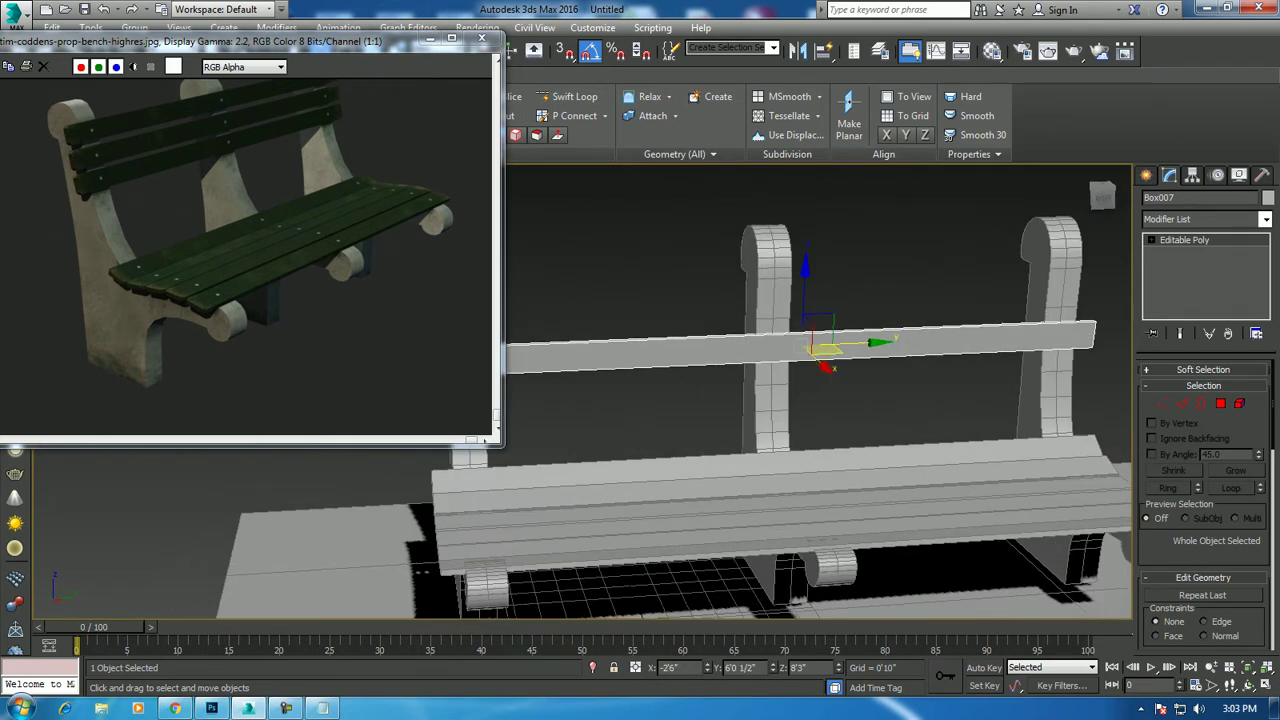
pyautogui.moveTo(802, 330); pyautogui.dragTo(802, 245)
pyautogui.keyDown('alt'); pyautogui.moveTo(802, 245); pyautogui.dragTo(690, 265, button='middle'); pyautogui.keyUp('alt')
pyautogui.press('e')
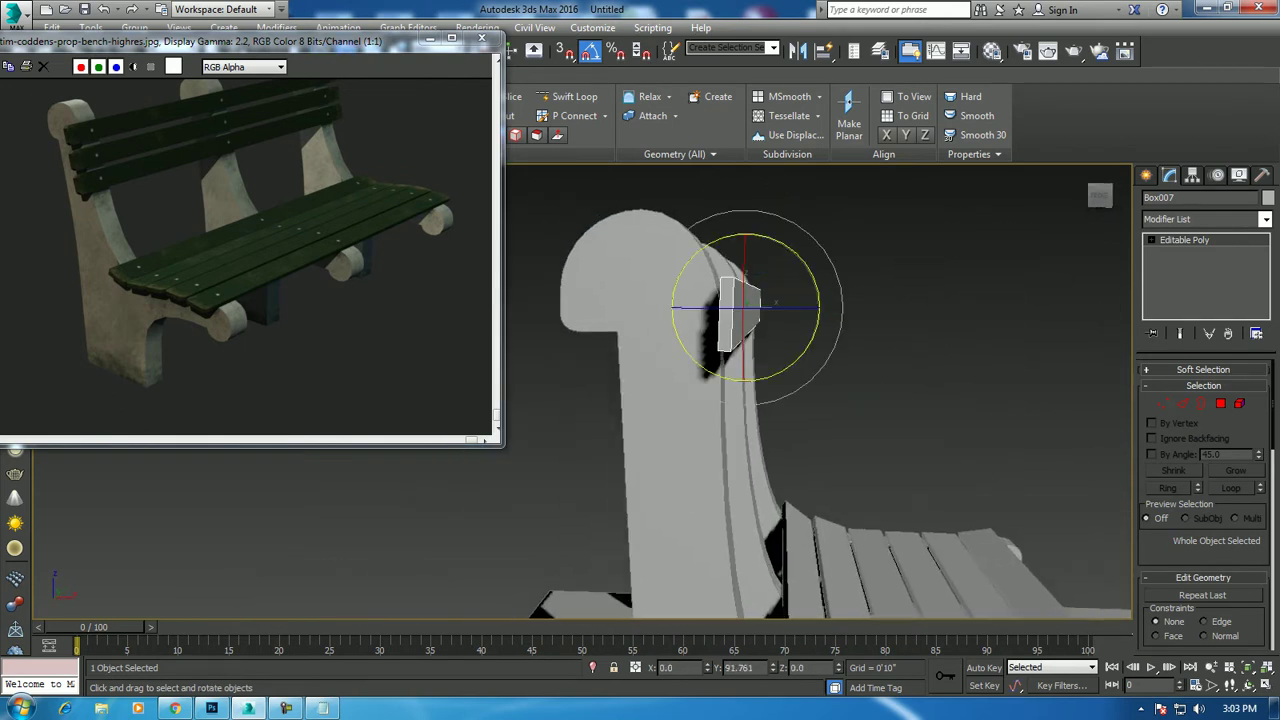
pyautogui.hotkey('alt', 'w')
pyautogui.moveTo(721, 402)
pyautogui.mouseDown(button='middle')
pyautogui.moveTo(817, 354)
pyautogui.moveTo(790, 276)
pyautogui.mouseUp(button='middle')
pyautogui.scroll(-4, 817, 354)
pyautogui.moveTo(785, 277); pyautogui.dragTo(790, 300)
pyautogui.press('w')
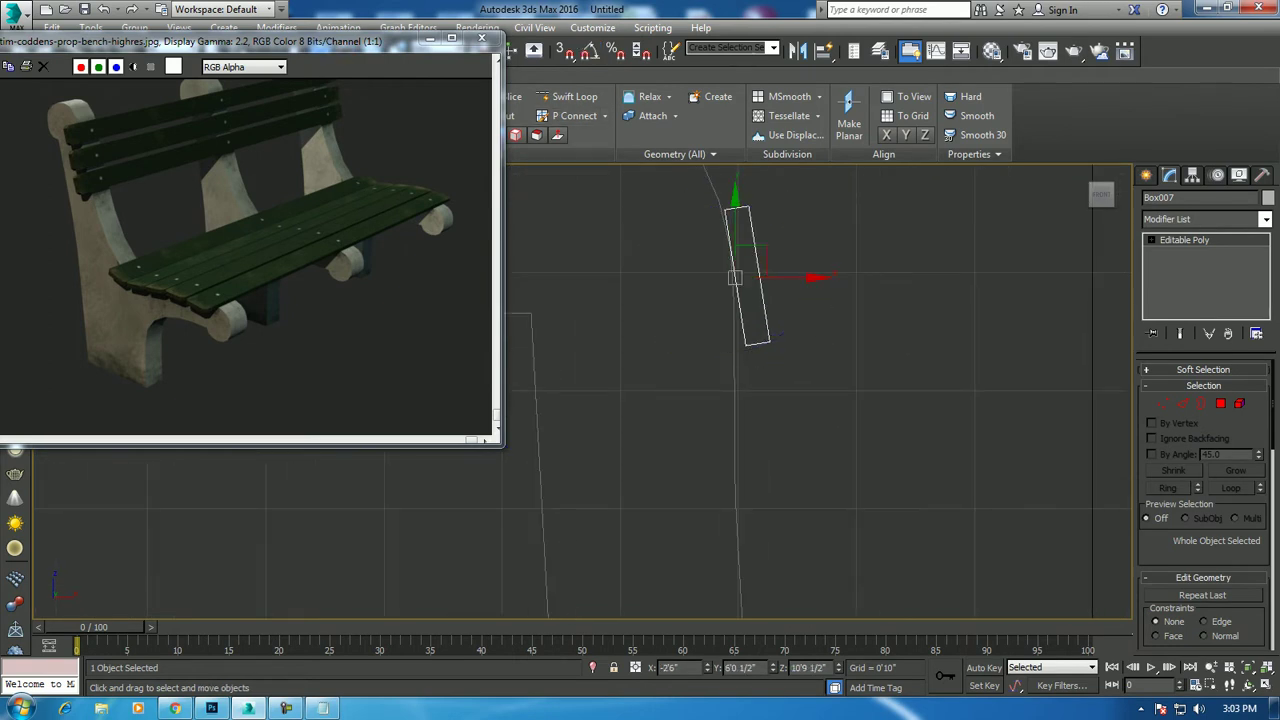
pyautogui.press('e')
pyautogui.moveTo(828, 240); pyautogui.dragTo(843, 278)
# Clone the backrest slat straight down as Box008 and straighten it upright
pyautogui.press('w')
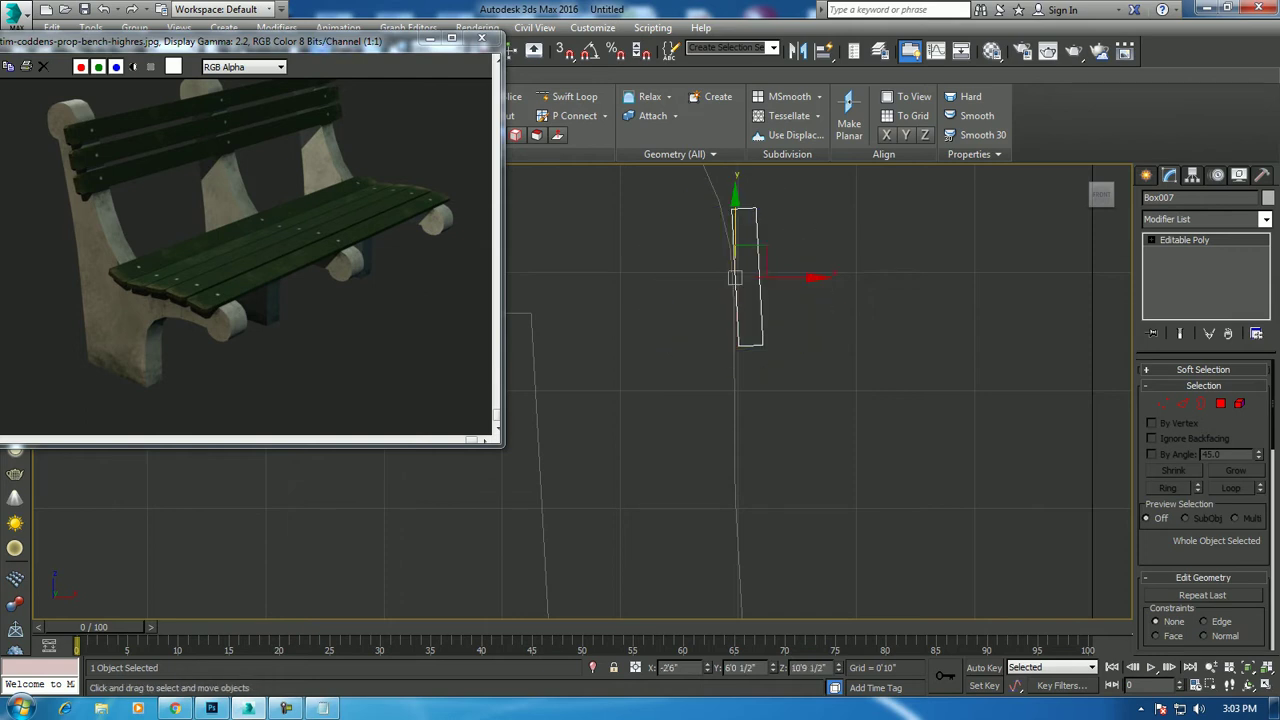
pyautogui.keyDown('shift'); pyautogui.moveTo(736, 240); pyautogui.dragTo(736, 380); pyautogui.keyUp('shift')
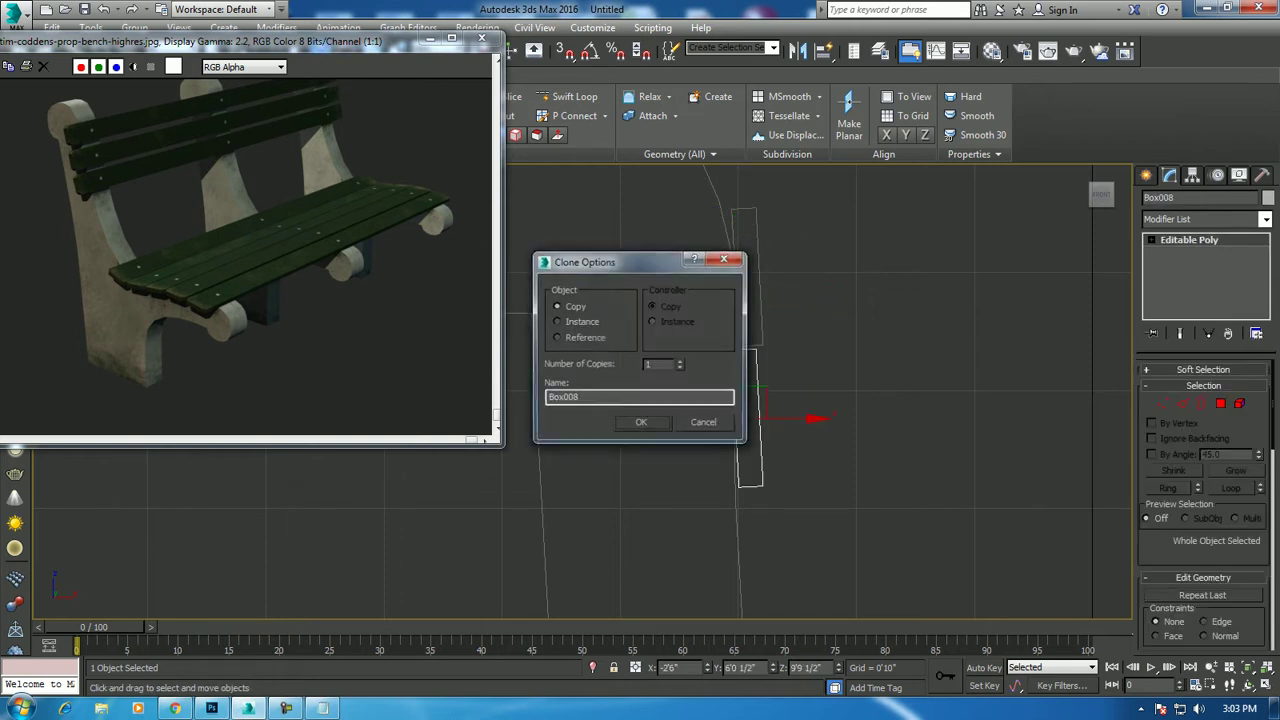
pyautogui.press('Return')
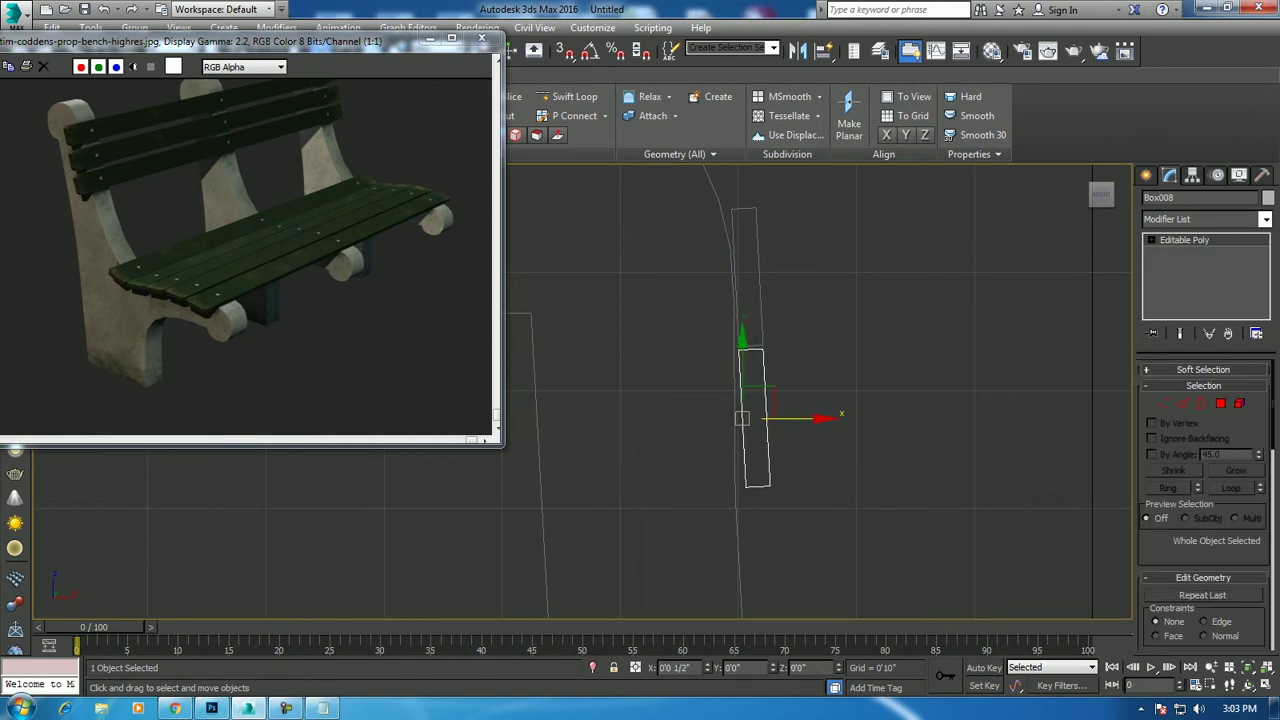
pyautogui.press('e')
pyautogui.moveTo(800, 332); pyautogui.dragTo(792, 324)
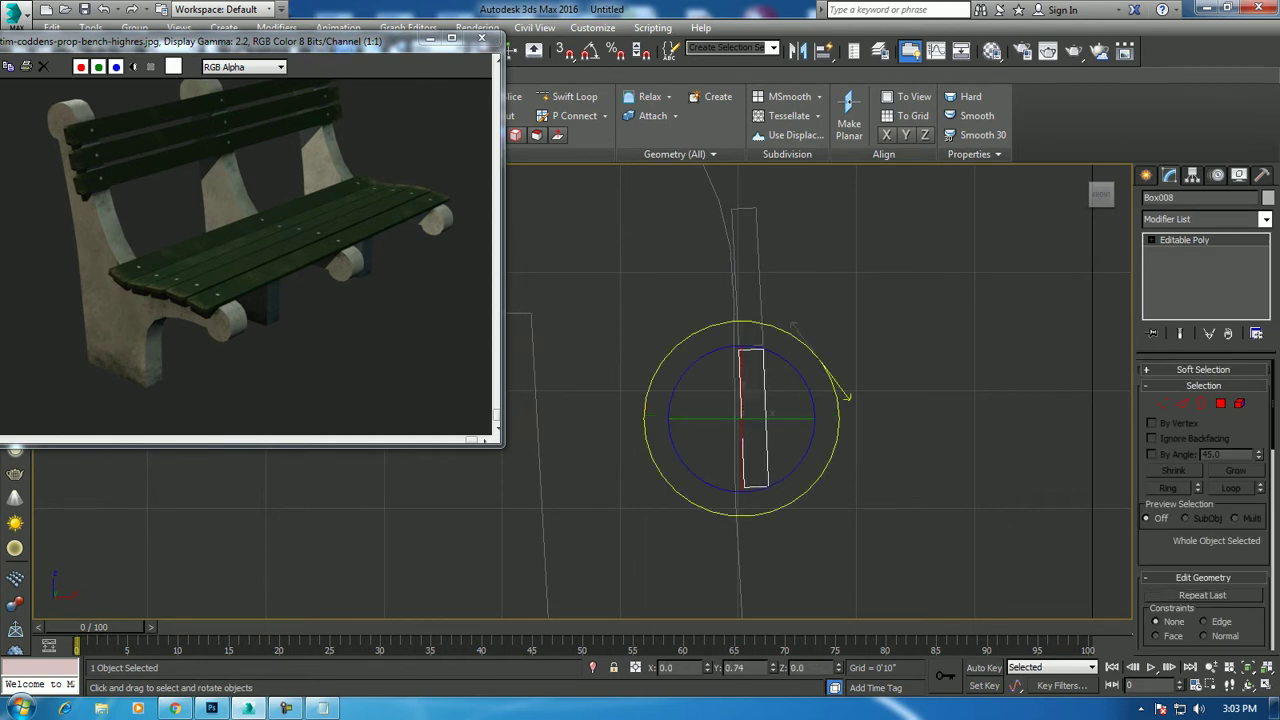
pyautogui.press('w')
pyautogui.moveTo(741, 418); pyautogui.dragTo(738, 418)
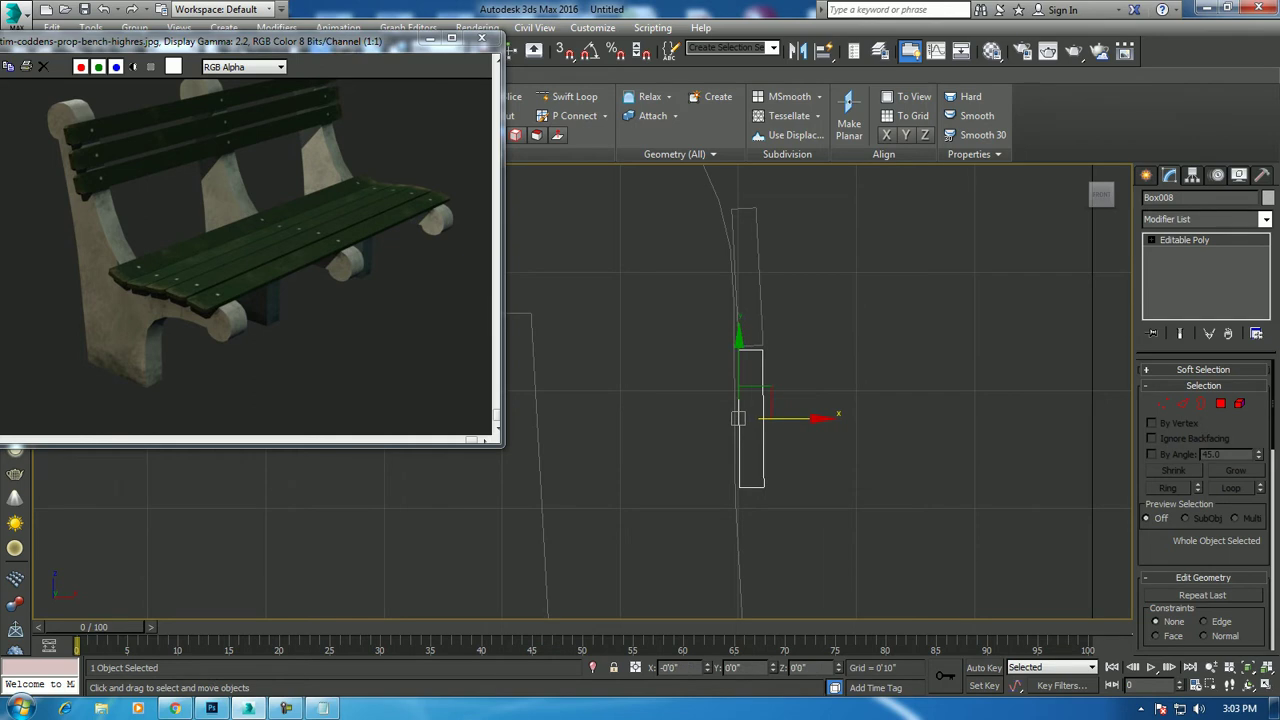
# Add a third backrest slat, Box009, below the second and straighten it
pyautogui.moveTo(738, 418); pyautogui.dragTo(720, 294, button='middle')
pyautogui.moveTo(720, 294)
pyautogui.keyDown('shift'); pyautogui.mouseDown()
pyautogui.moveTo(719, 463)
pyautogui.moveTo(719, 437)
pyautogui.mouseUp(); pyautogui.keyUp('shift')
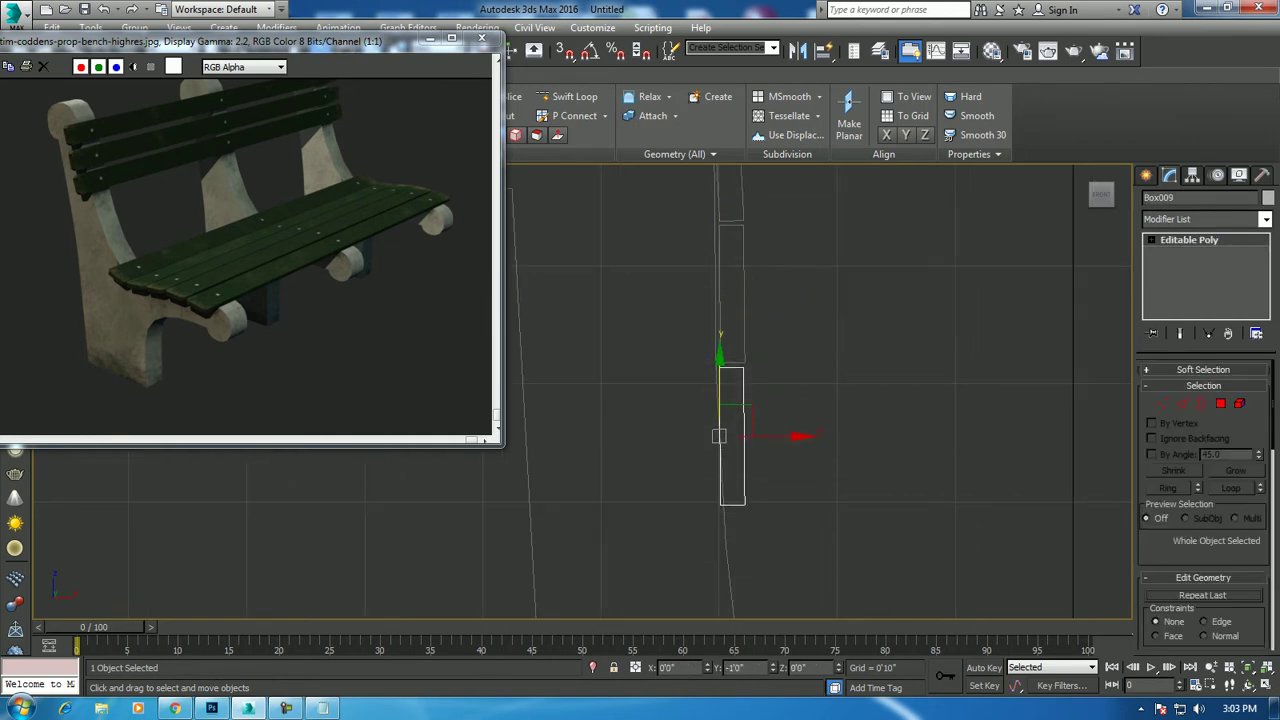
pyautogui.press('Return')
pyautogui.press('e')
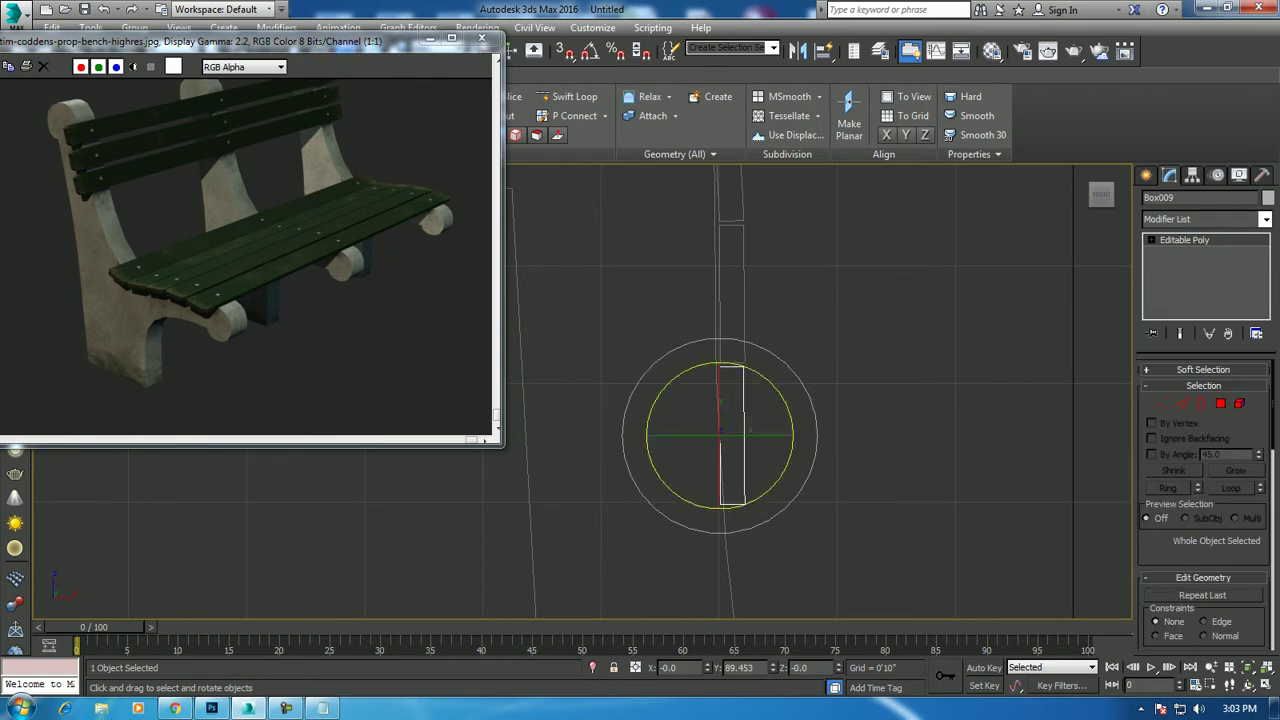
pyautogui.moveTo(720, 533); pyautogui.dragTo(740, 531)
pyautogui.press('w')
pyautogui.moveTo(719, 435); pyautogui.dragTo(721, 435)
pyautogui.hotkey('alt', 'w')
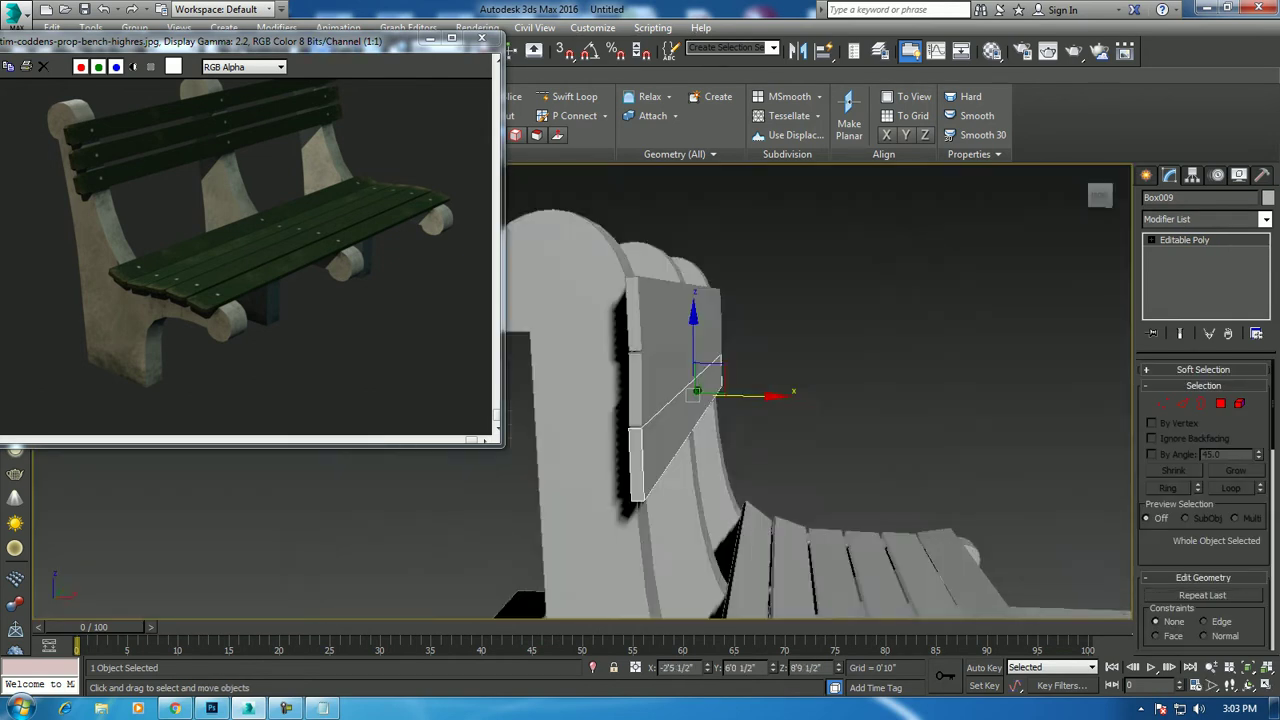
# Lower the bottom backrest slats slightly to even the gaps between all three
pyautogui.moveTo(760, 400)
pyautogui.keyDown('alt'); pyautogui.mouseDown(button='middle')
pyautogui.moveTo(800, 400)
pyautogui.moveTo(705, 400)
pyautogui.mouseUp(button='middle'); pyautogui.keyUp('alt')
pyautogui.scroll(4, 820, 380)
pyautogui.keyDown('ctrl'); pyautogui.click(800, 345); pyautogui.keyUp('ctrl')
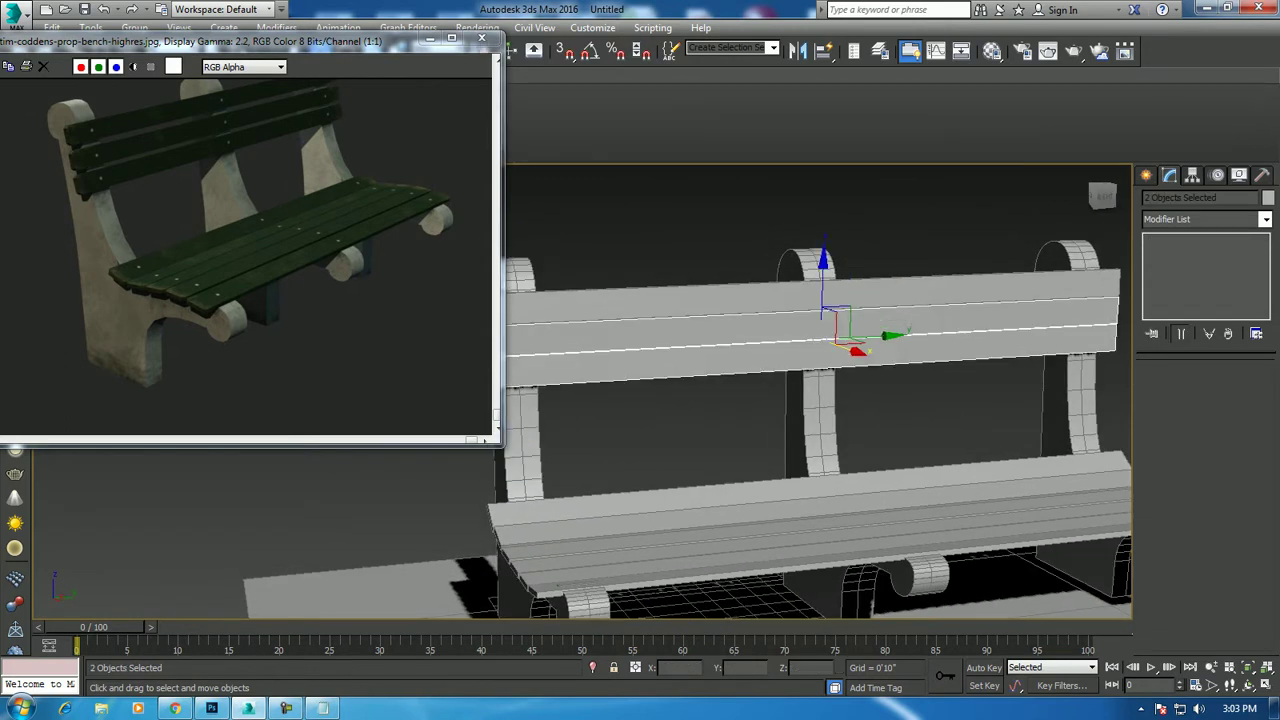
pyautogui.moveTo(822, 290); pyautogui.dragTo(822, 296)
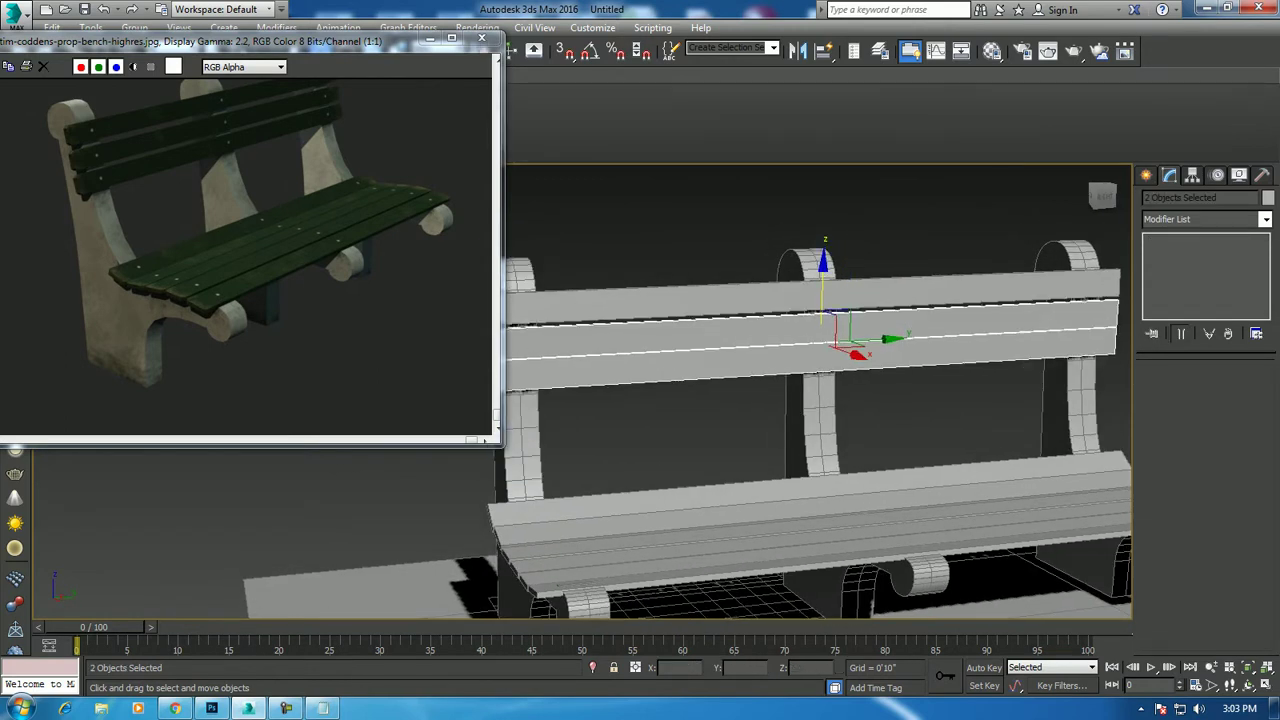
pyautogui.click(820, 350)
pyautogui.moveTo(820, 350); pyautogui.dragTo(820, 354)
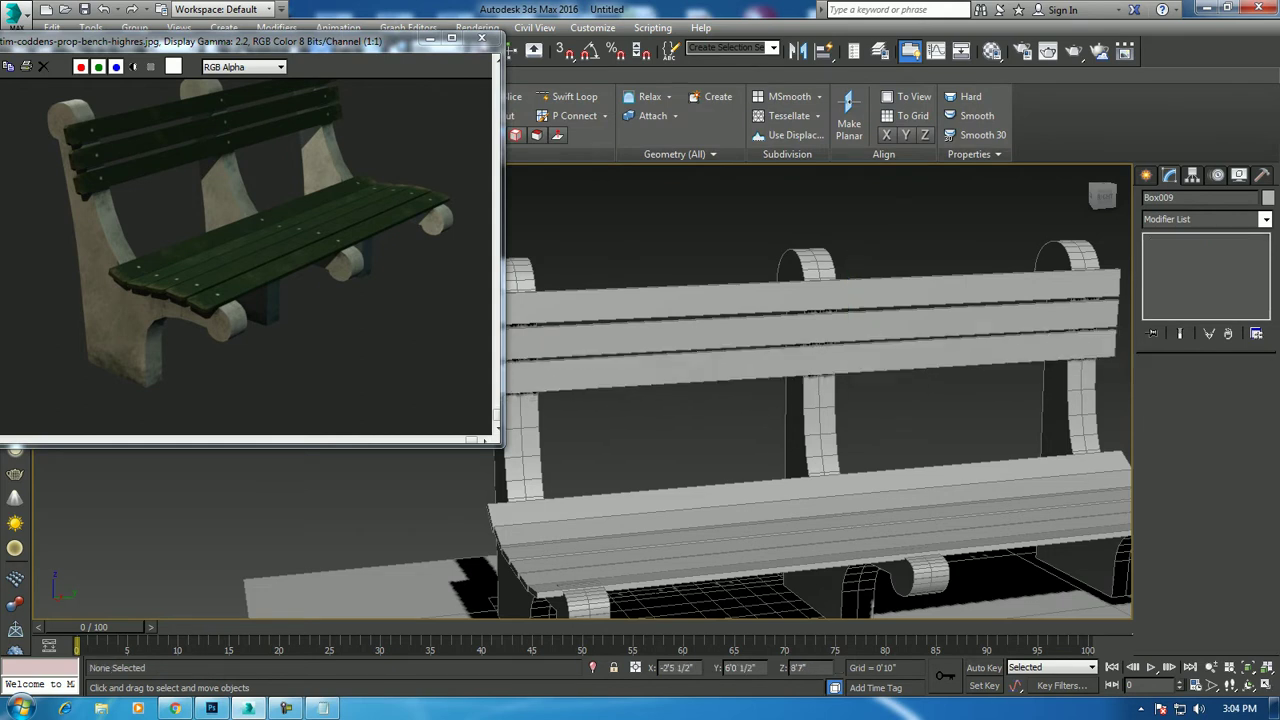
pyautogui.hotkey('ctrl', 'd')
pyautogui.keyDown('alt'); pyautogui.moveTo(820, 400); pyautogui.dragTo(900, 400, button='middle'); pyautogui.keyUp('alt')
pyautogui.keyDown('alt'); pyautogui.moveTo(820, 400); pyautogui.dragTo(880, 400, button='middle'); pyautogui.keyUp('alt')
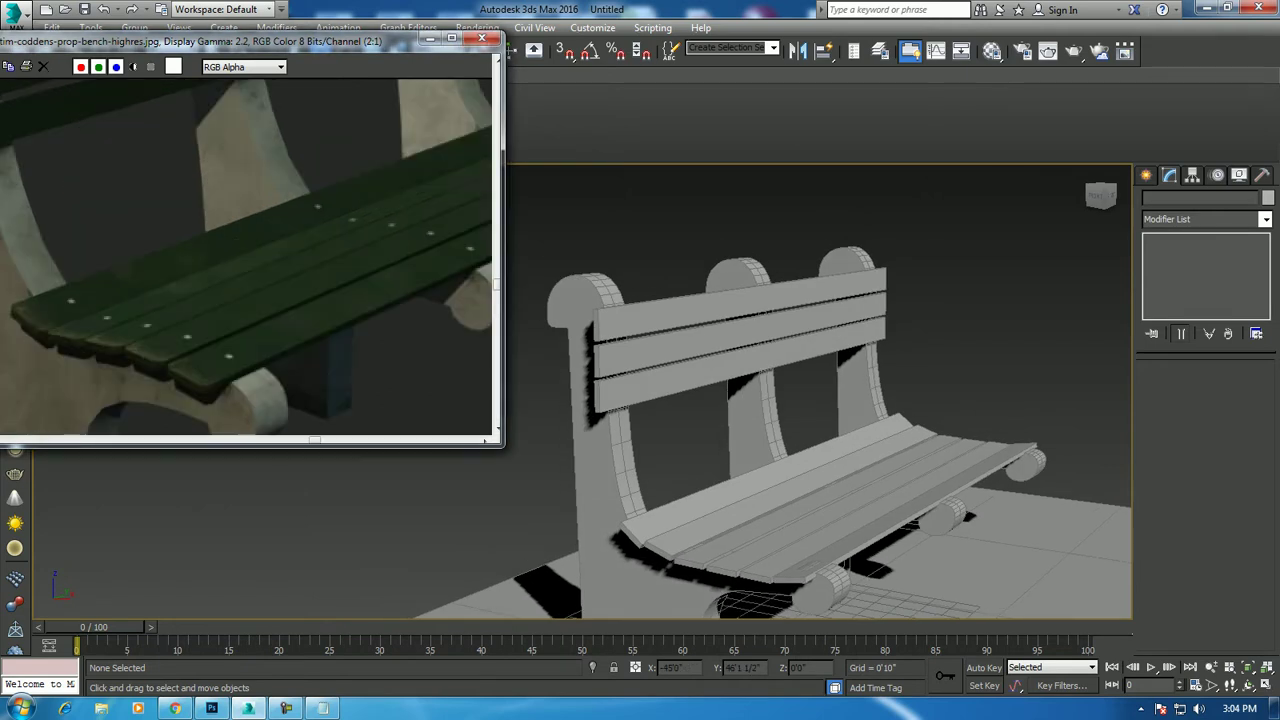
pyautogui.moveTo(820, 400)
pyautogui.keyDown('alt'); pyautogui.mouseDown(button='middle')
pyautogui.moveTo(700, 400)
pyautogui.moveTo(860, 400)
pyautogui.moveTo(720, 400)
pyautogui.moveTo(760, 400)
pyautogui.mouseUp(button='middle'); pyautogui.keyUp('alt')
pyautogui.click(740, 345)
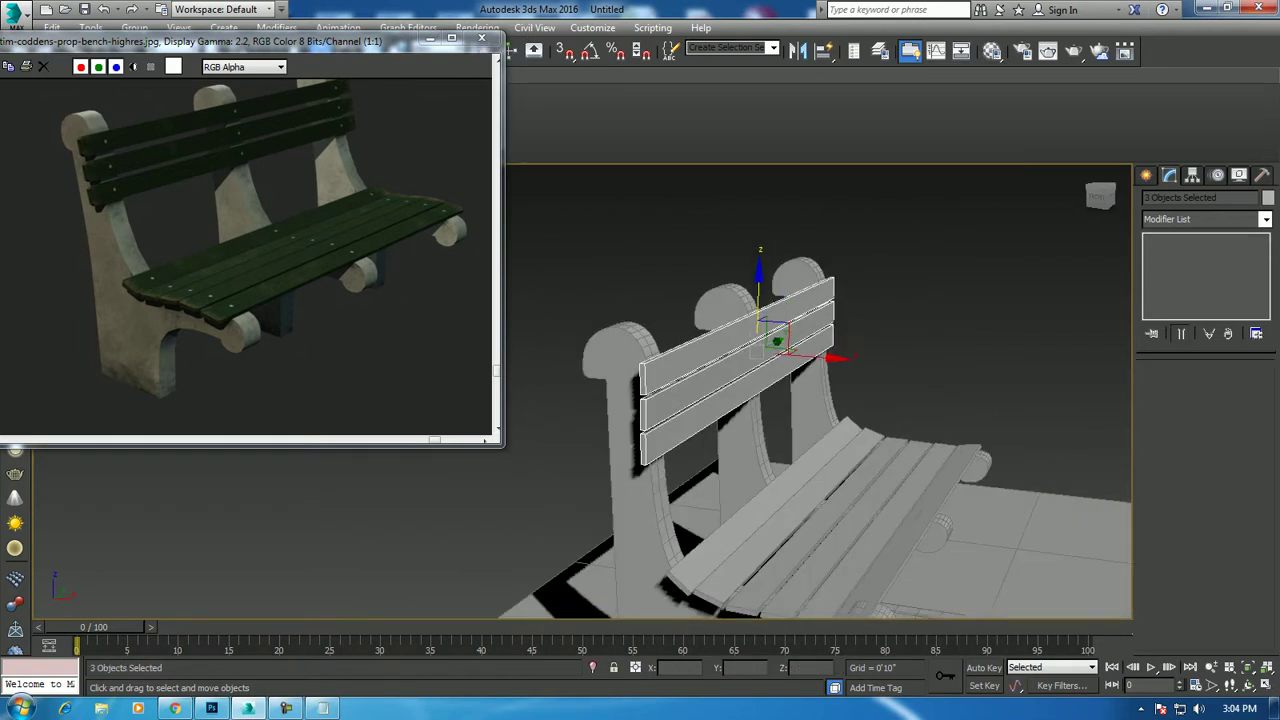
pyautogui.keyDown('alt'); pyautogui.moveTo(760, 400); pyautogui.dragTo(900, 370, button='middle'); pyautogui.keyUp('alt')
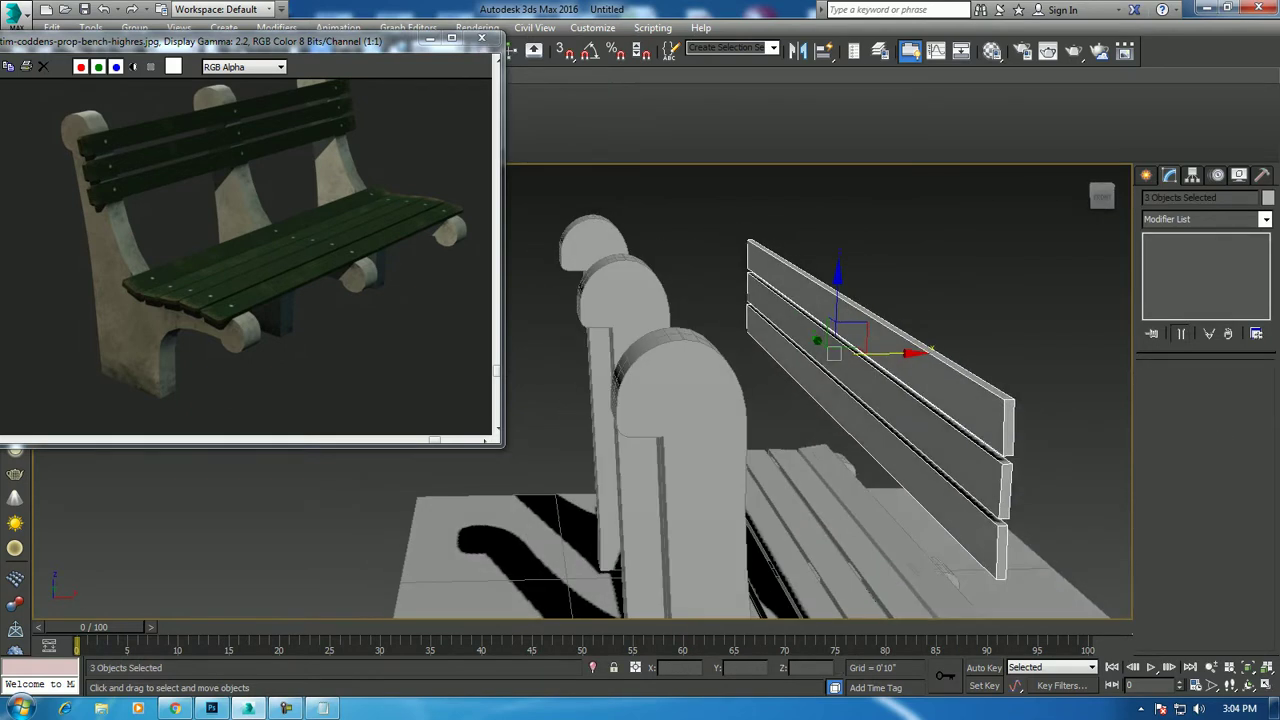
# Convert the first backrest slat to Editable Poly; inset its front face and extrude it 0'3 1/2"
pyautogui.click(914, 364)
pyautogui.rightClick(914, 364)
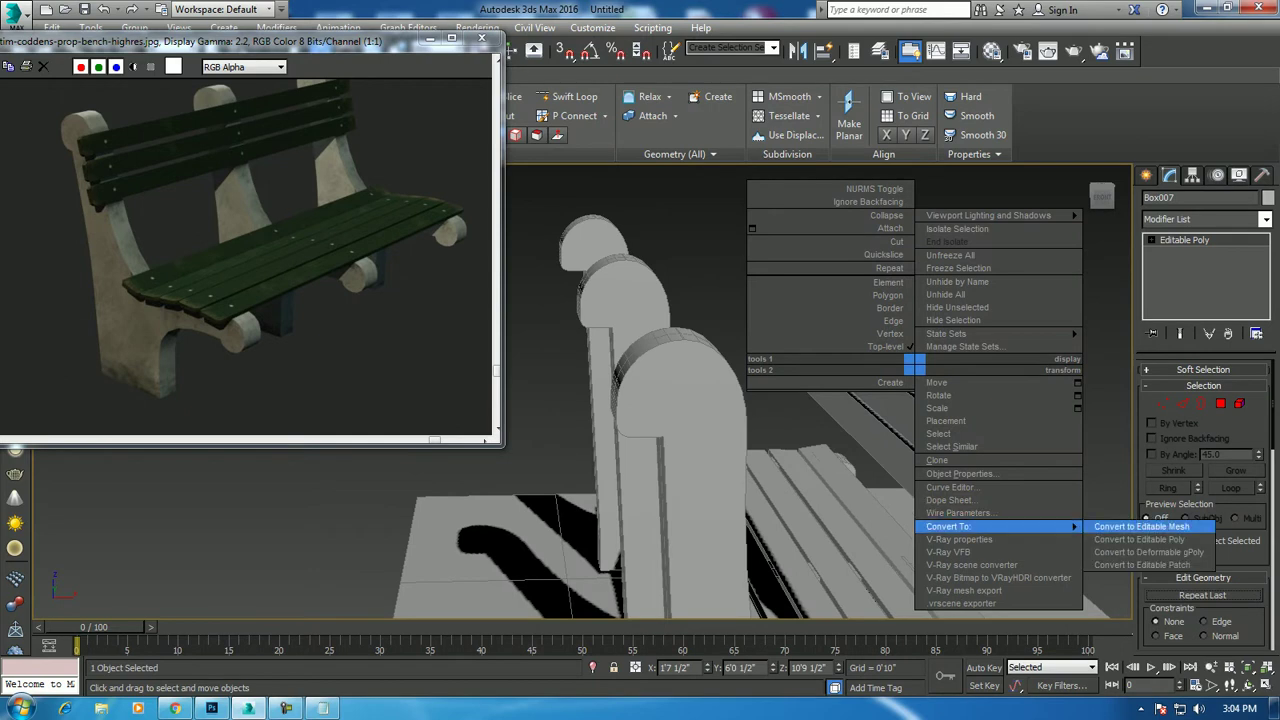
pyautogui.click(1150, 540)
pyautogui.press('4')
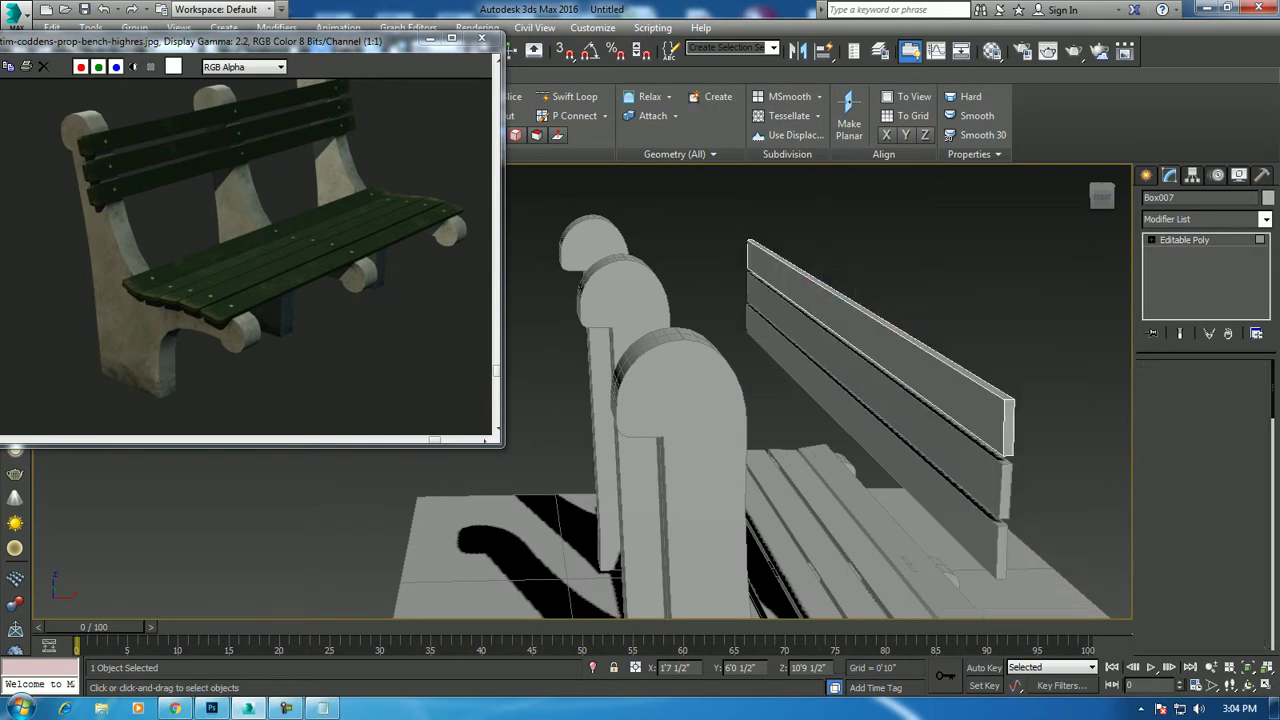
pyautogui.click(815, 299)
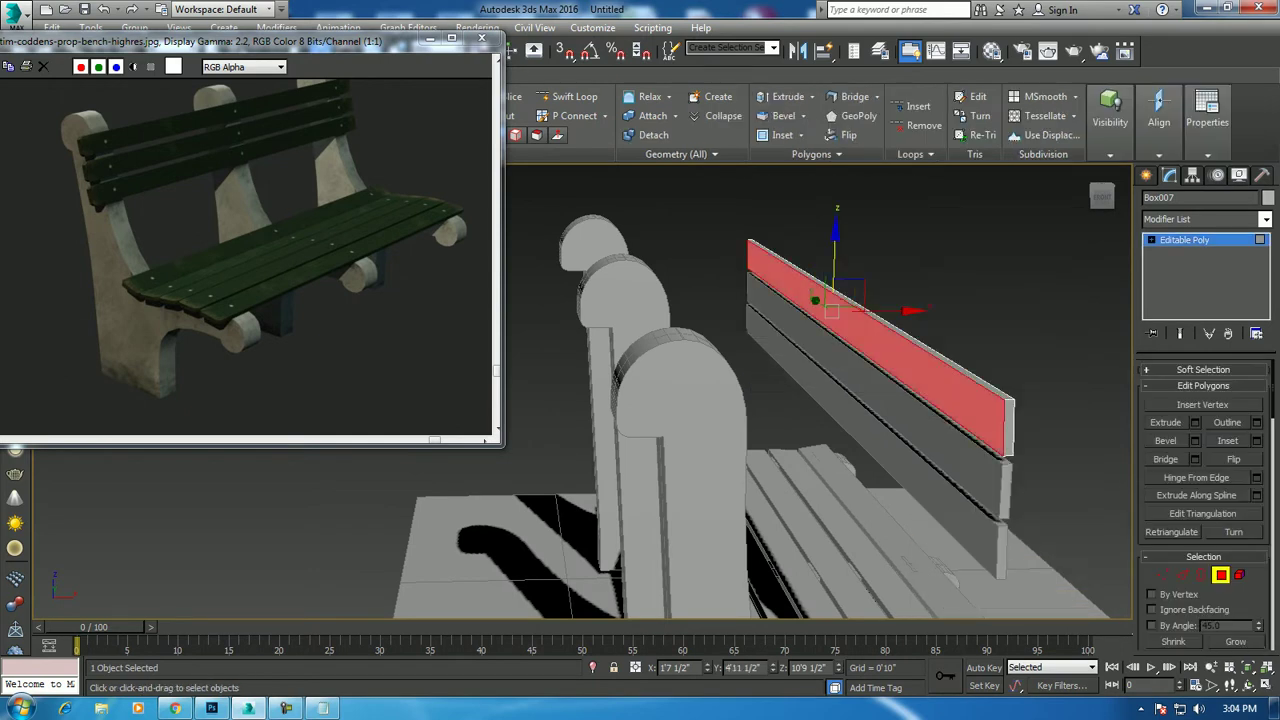
pyautogui.click(1257, 440)
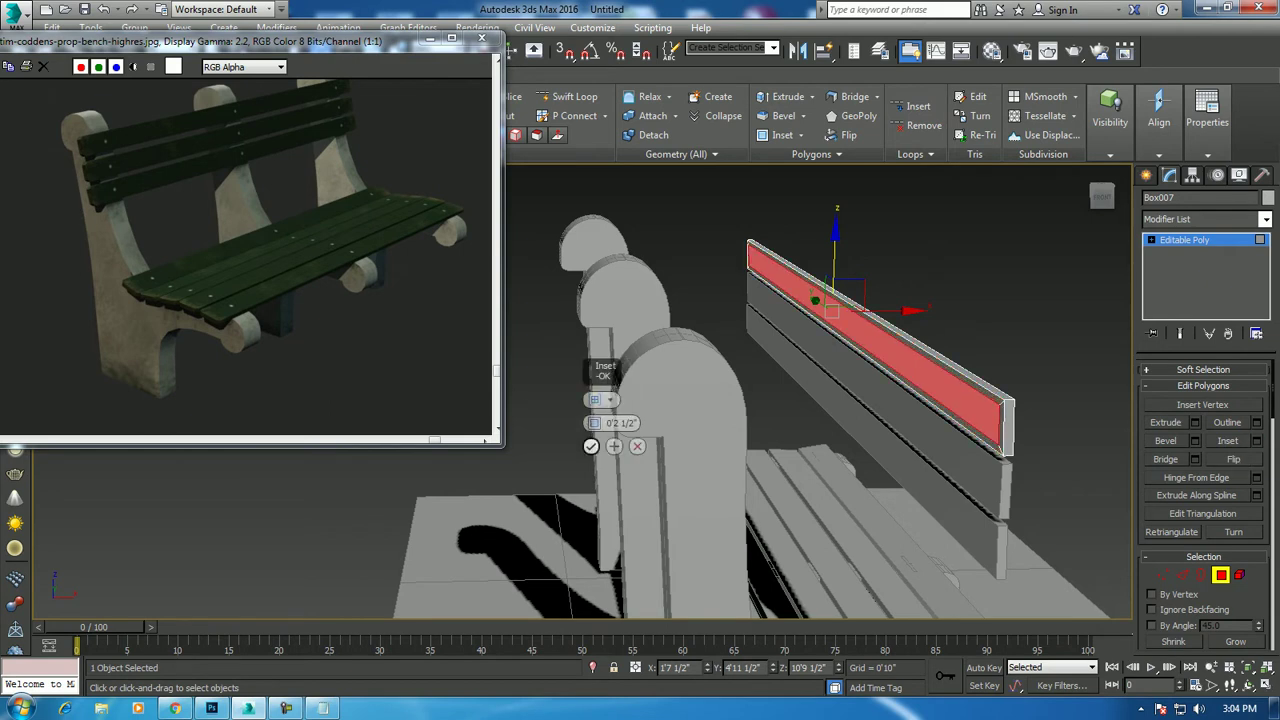
pyautogui.click(591, 446)
pyautogui.click(1194, 422)
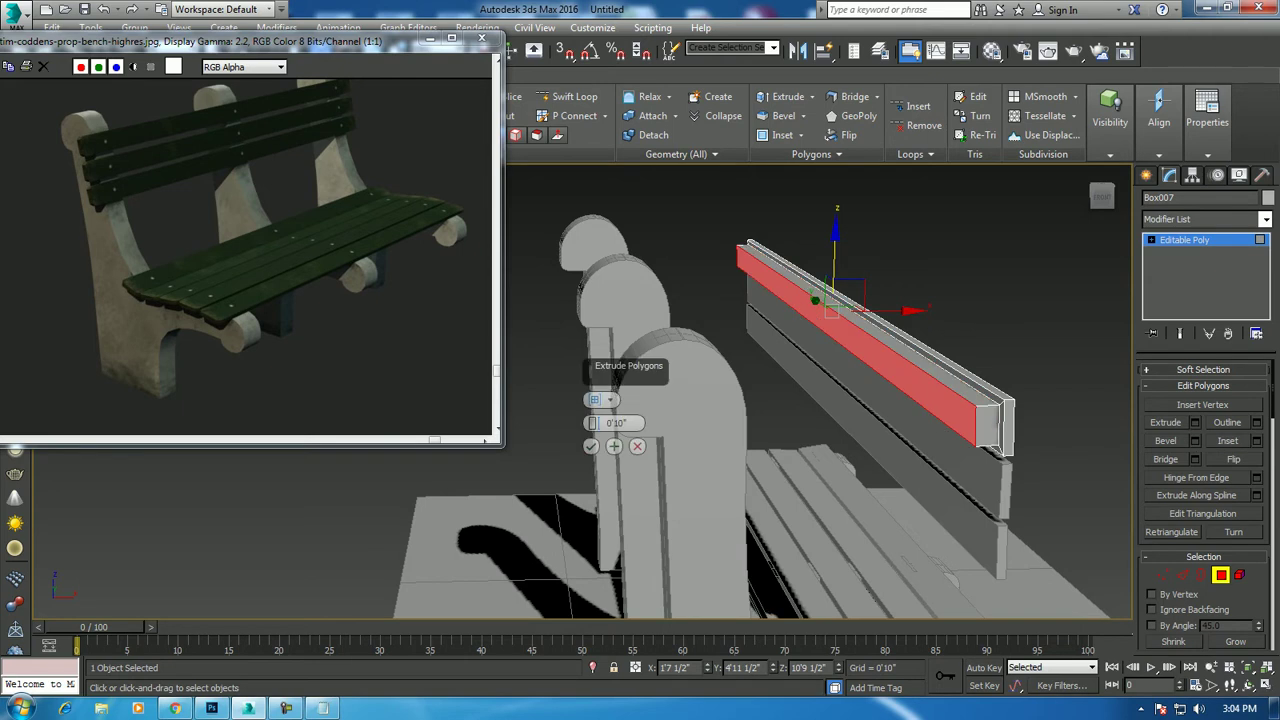
pyautogui.moveTo(615, 422); pyautogui.dragTo(600, 440)
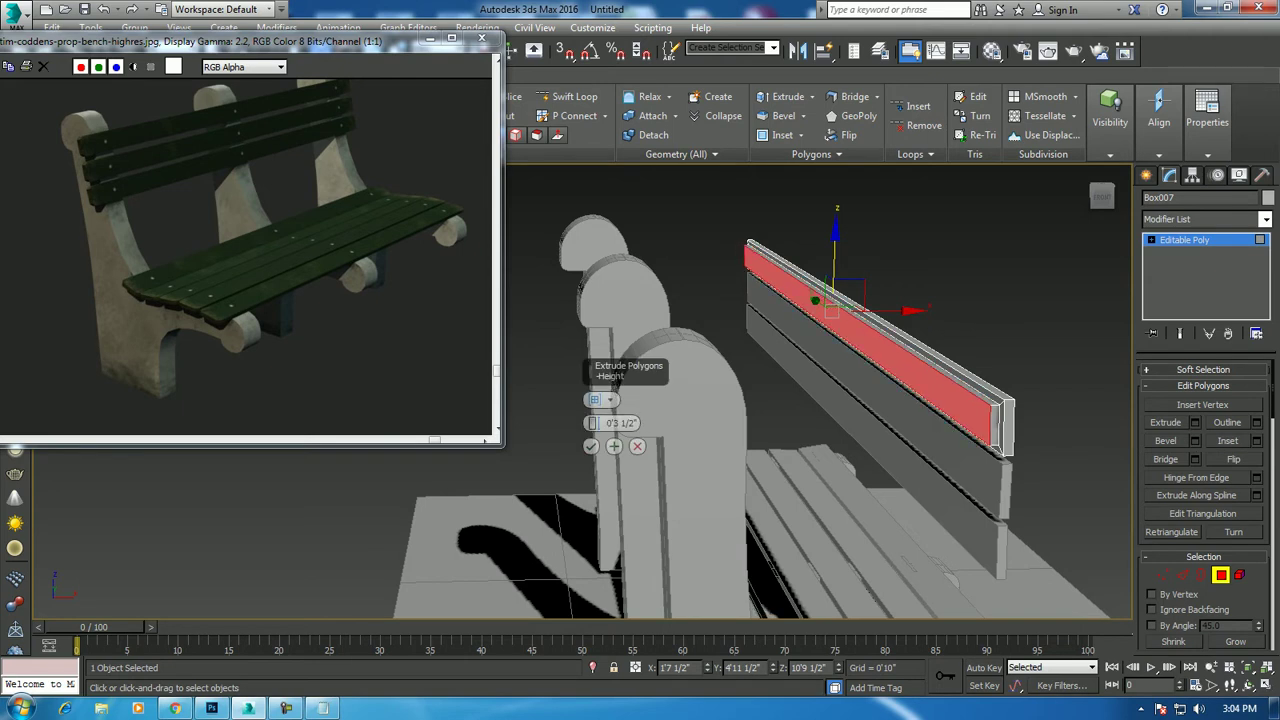
pyautogui.click(591, 446)
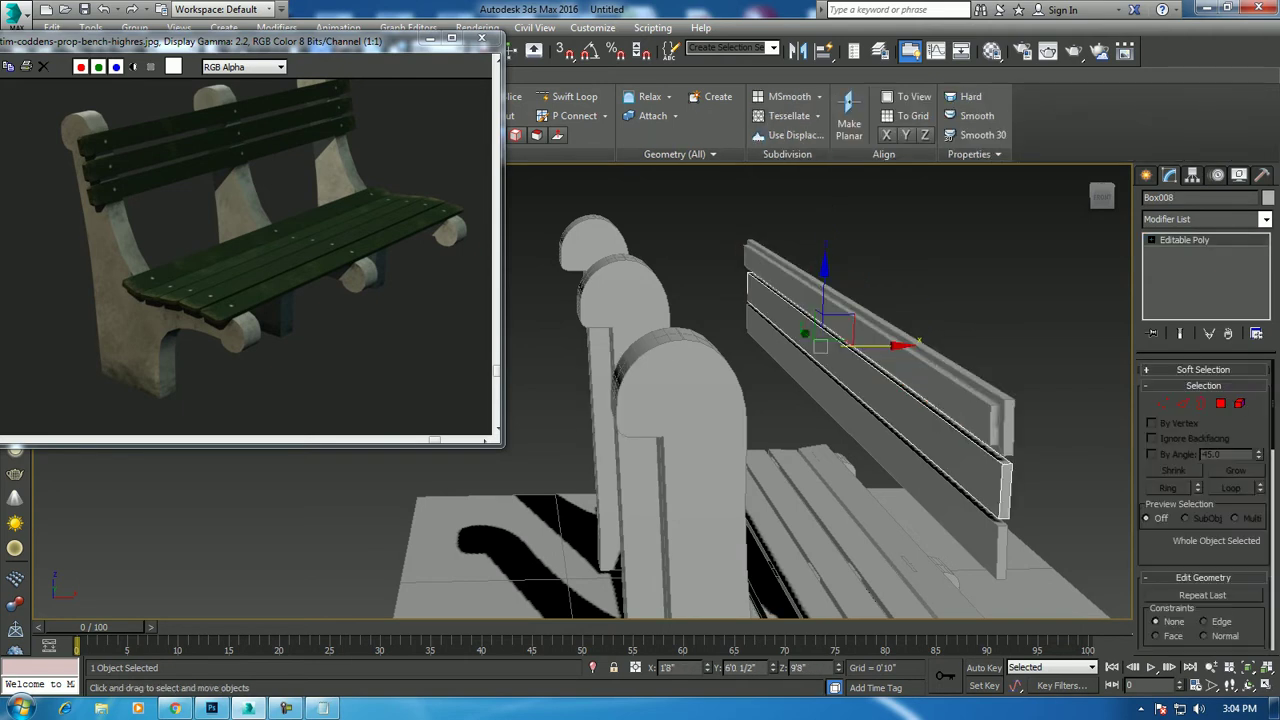
# Inset the second plank's front face and extrude it about 0'4"
pyautogui.click(1220, 403)
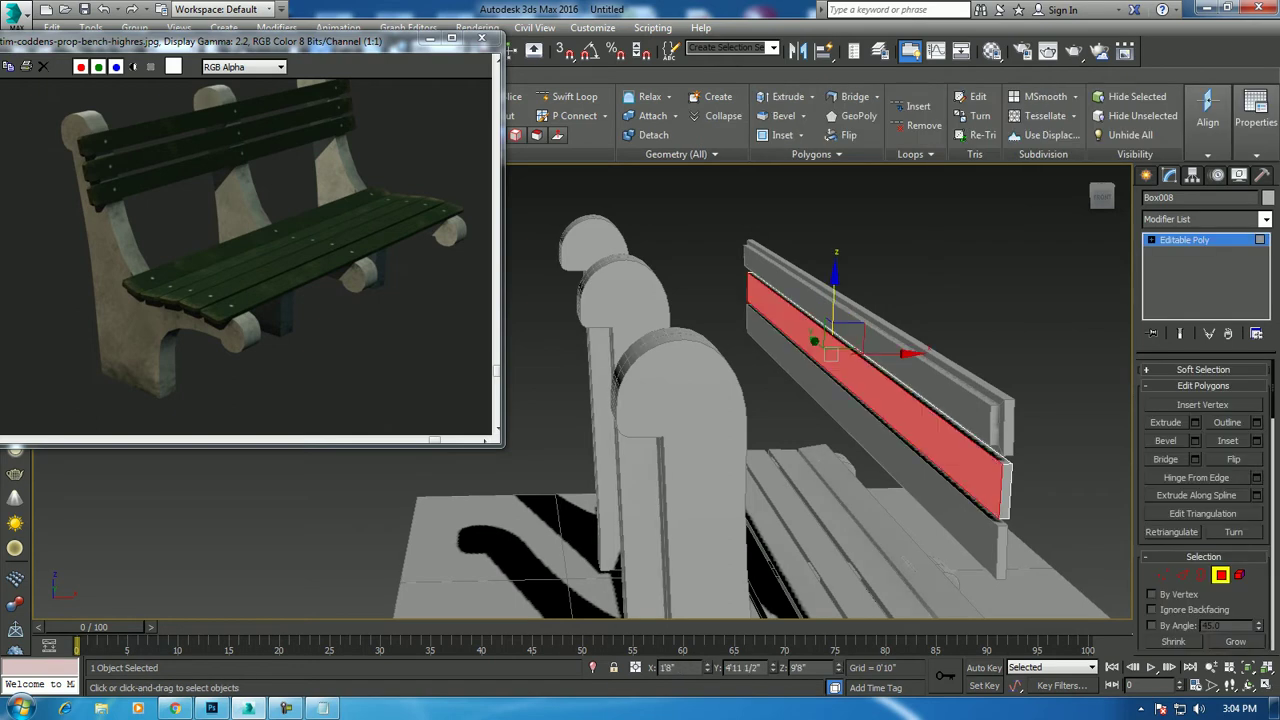
pyautogui.click(1256, 440)
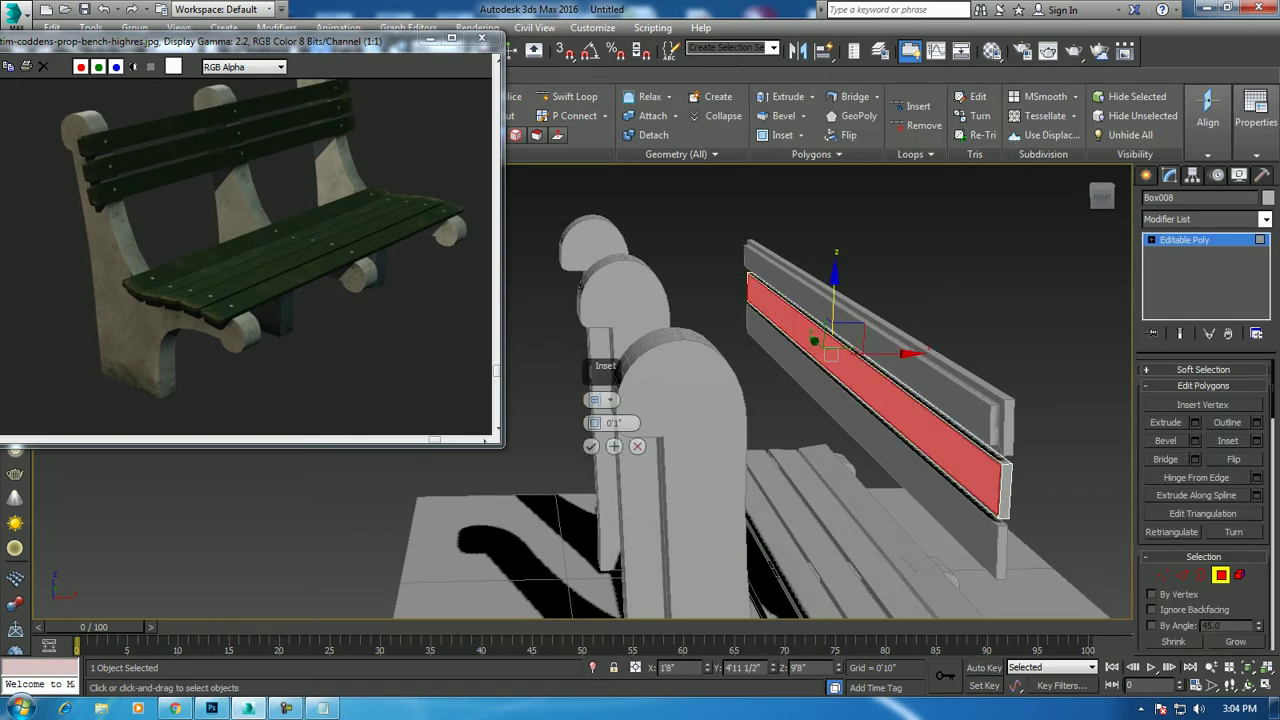
pyautogui.click(591, 446)
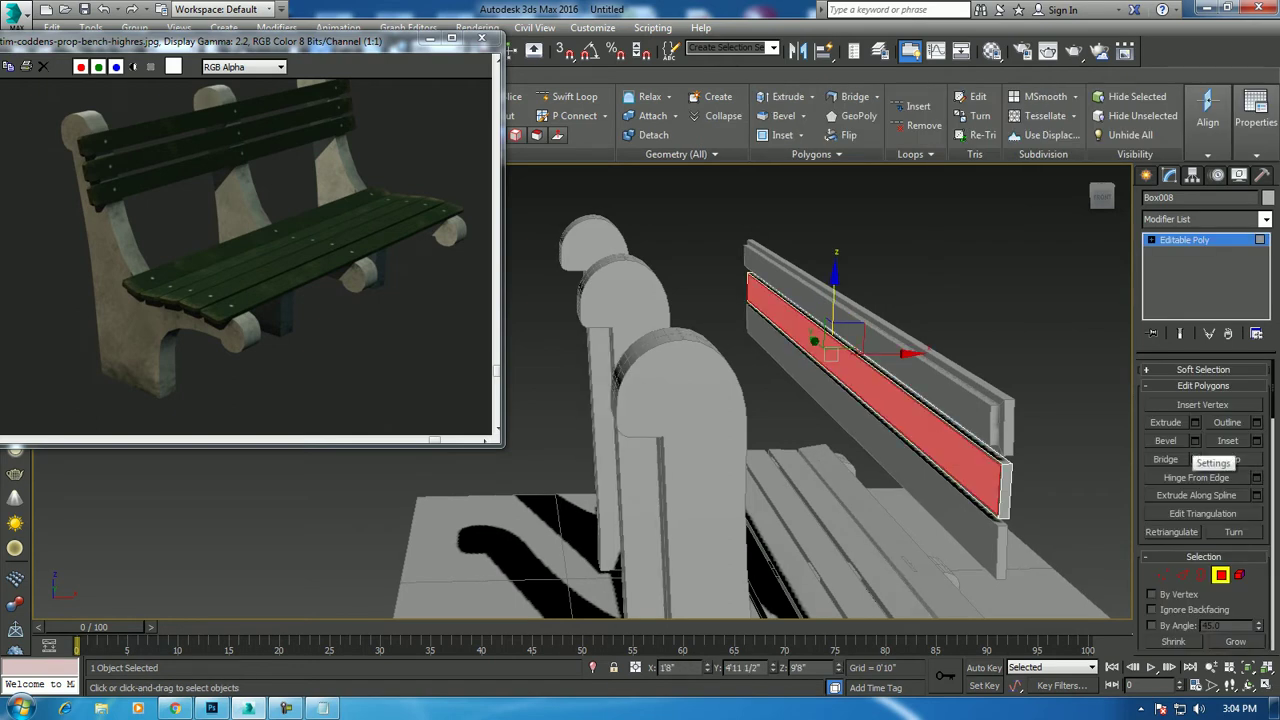
pyautogui.click(1195, 422)
pyautogui.moveTo(620, 423); pyautogui.dragTo(612, 424)
pyautogui.keyDown('alt'); pyautogui.moveTo(760, 450); pyautogui.dragTo(700, 440, button='middle'); pyautogui.keyUp('alt')
pyautogui.moveTo(612, 423); pyautogui.dragTo(612, 450)
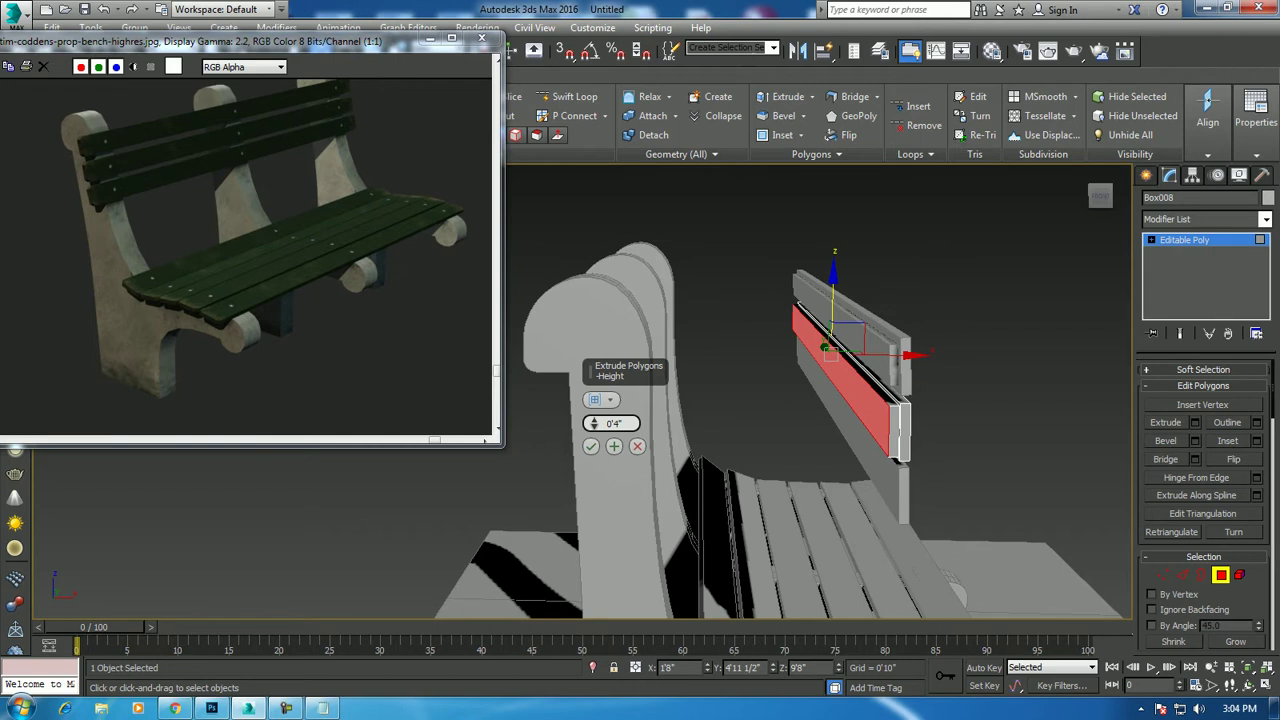
pyautogui.click(590, 446)
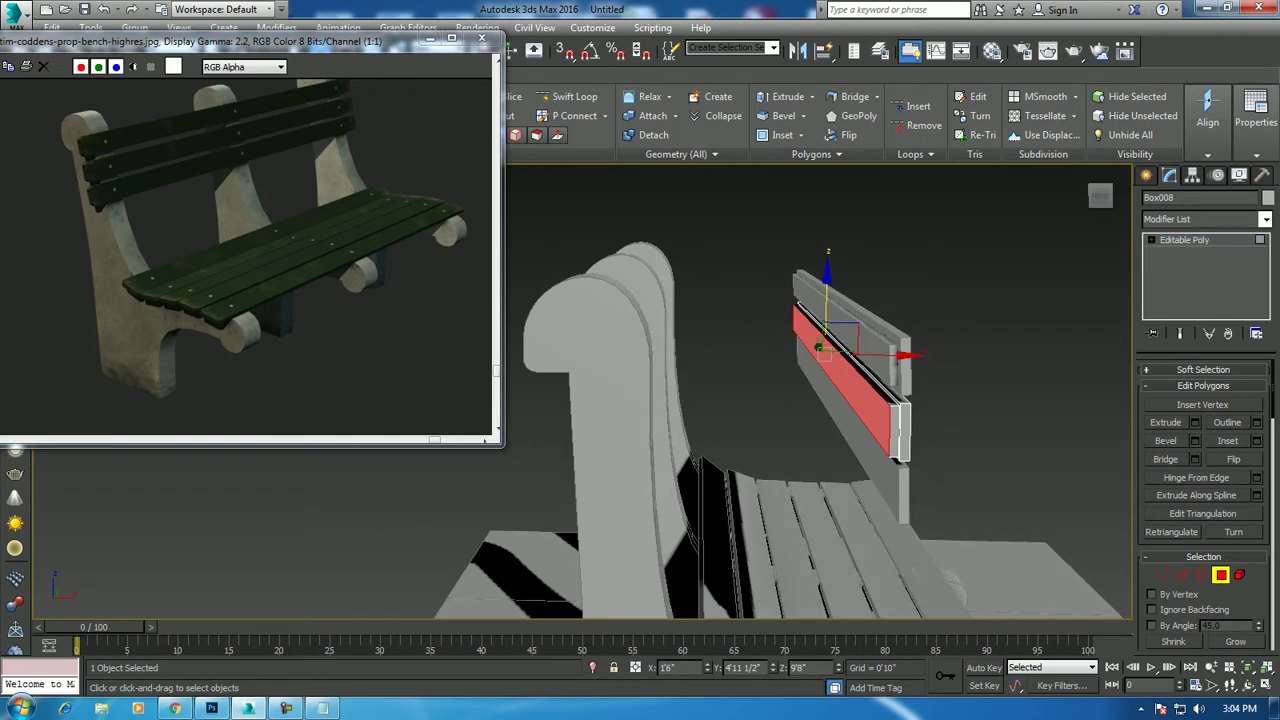
# Inset the lower plank Box009's front face and extrude it 0'4"
pyautogui.click(850, 385)
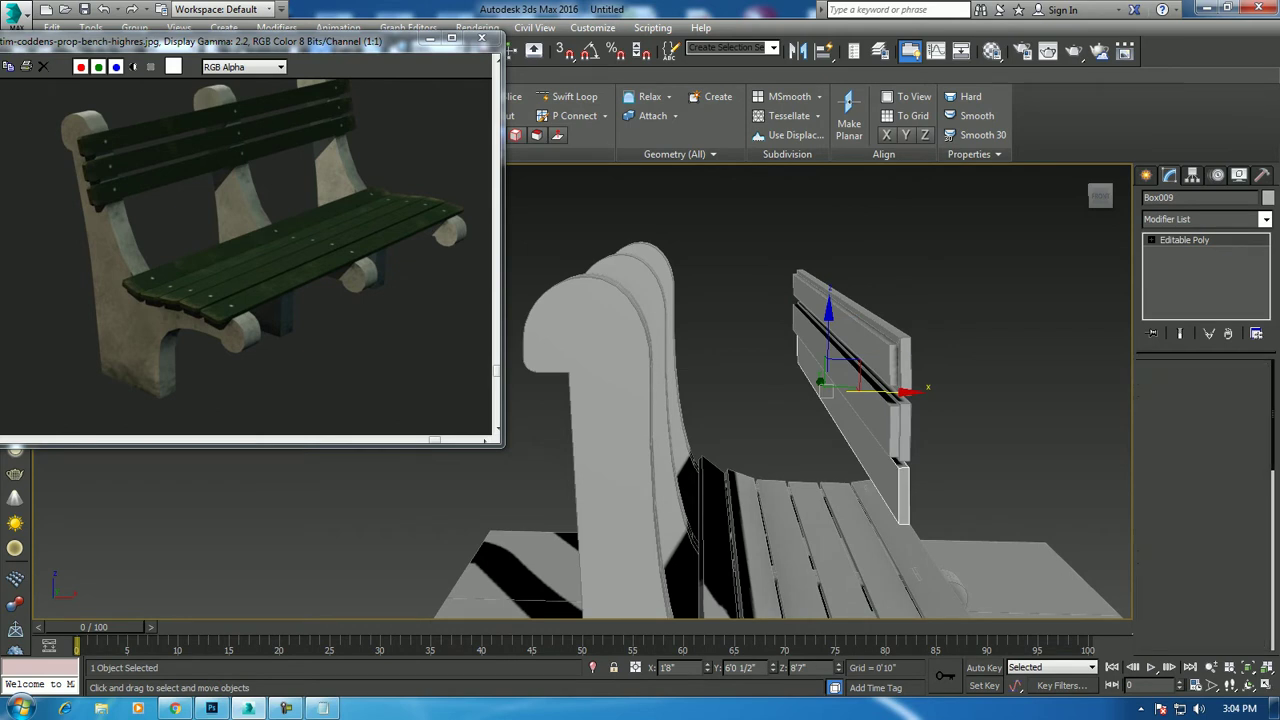
pyautogui.press('4')
pyautogui.click(825, 390)
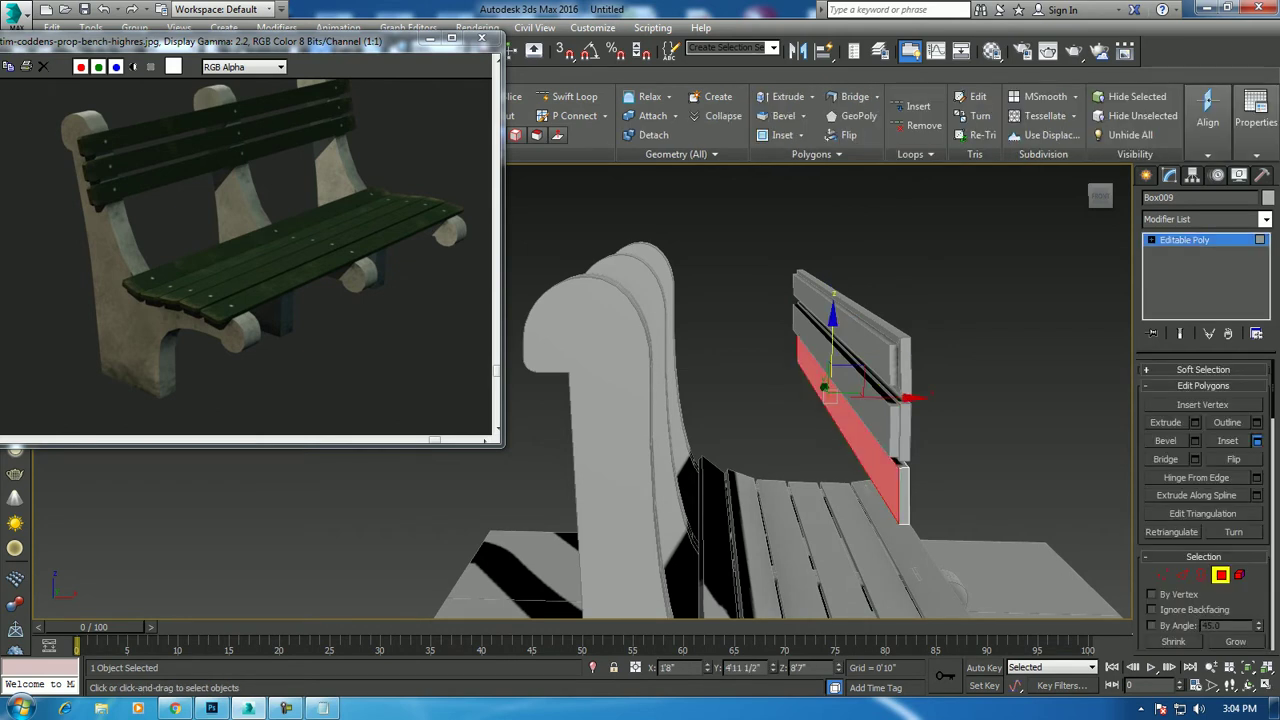
pyautogui.click(1257, 440)
pyautogui.click(637, 446)
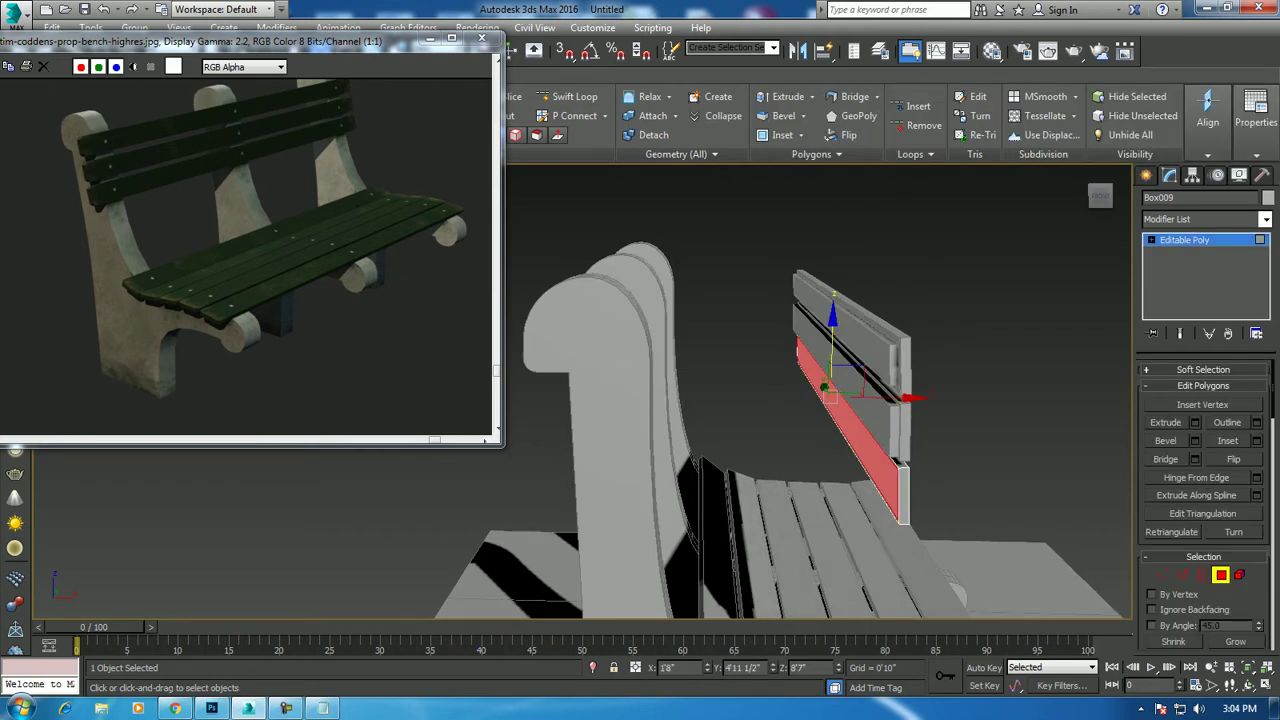
pyautogui.hotkey('shift', 'e')
pyautogui.moveTo(592, 422); pyautogui.dragTo(592, 440)
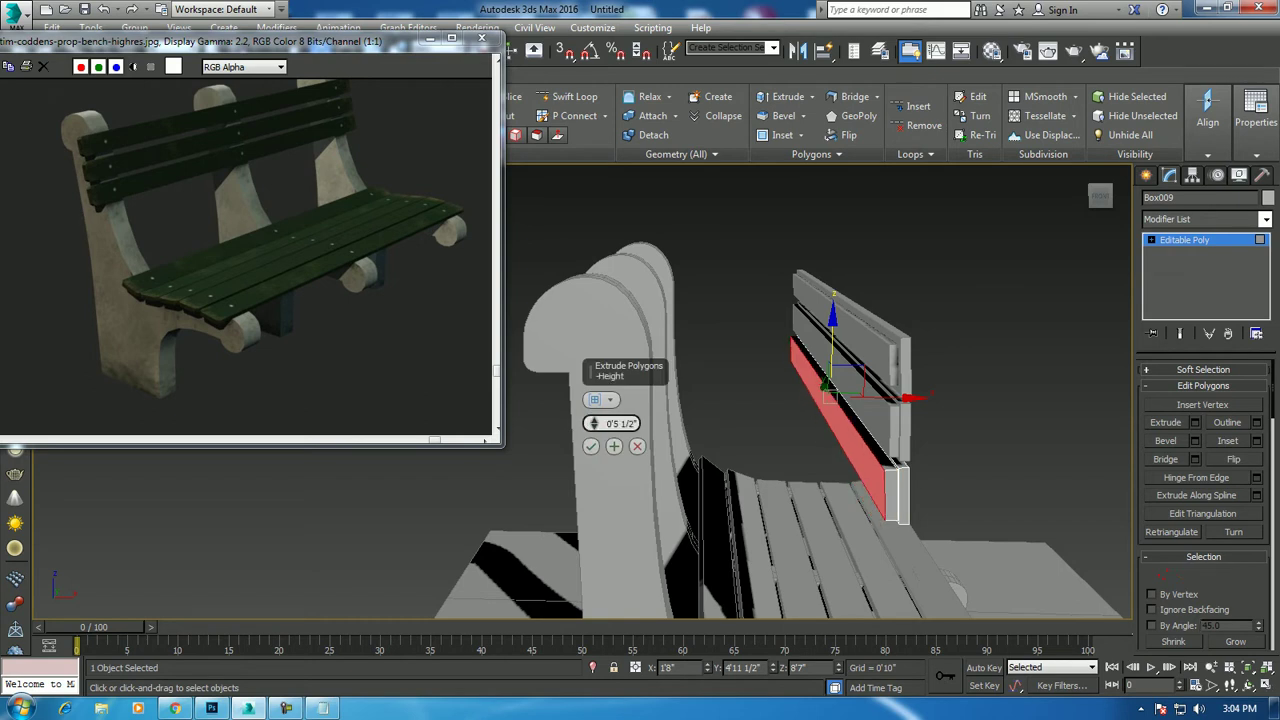
pyautogui.click(590, 446)
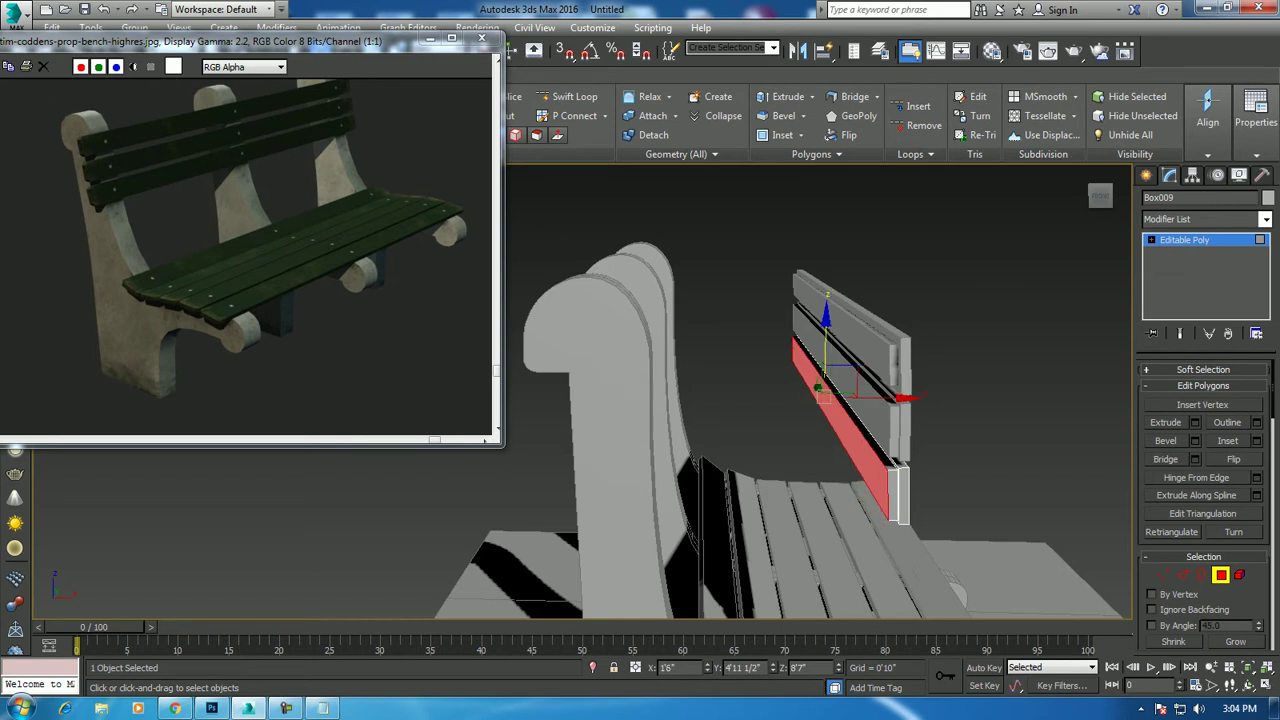
# Select all three back planks and move them against the curved bench supports
pyautogui.hotkey('ctrl', 'b')
pyautogui.hotkey('ctrl', 'q')
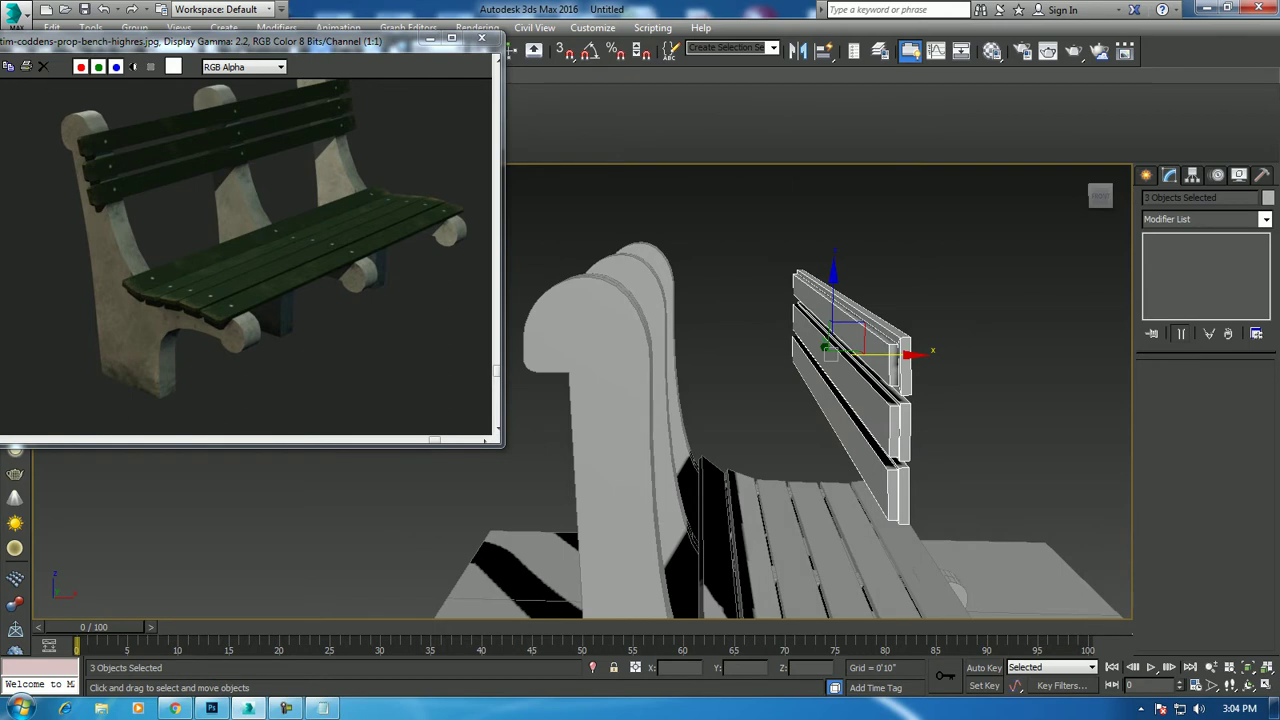
pyautogui.moveTo(875, 352); pyautogui.dragTo(715, 352)
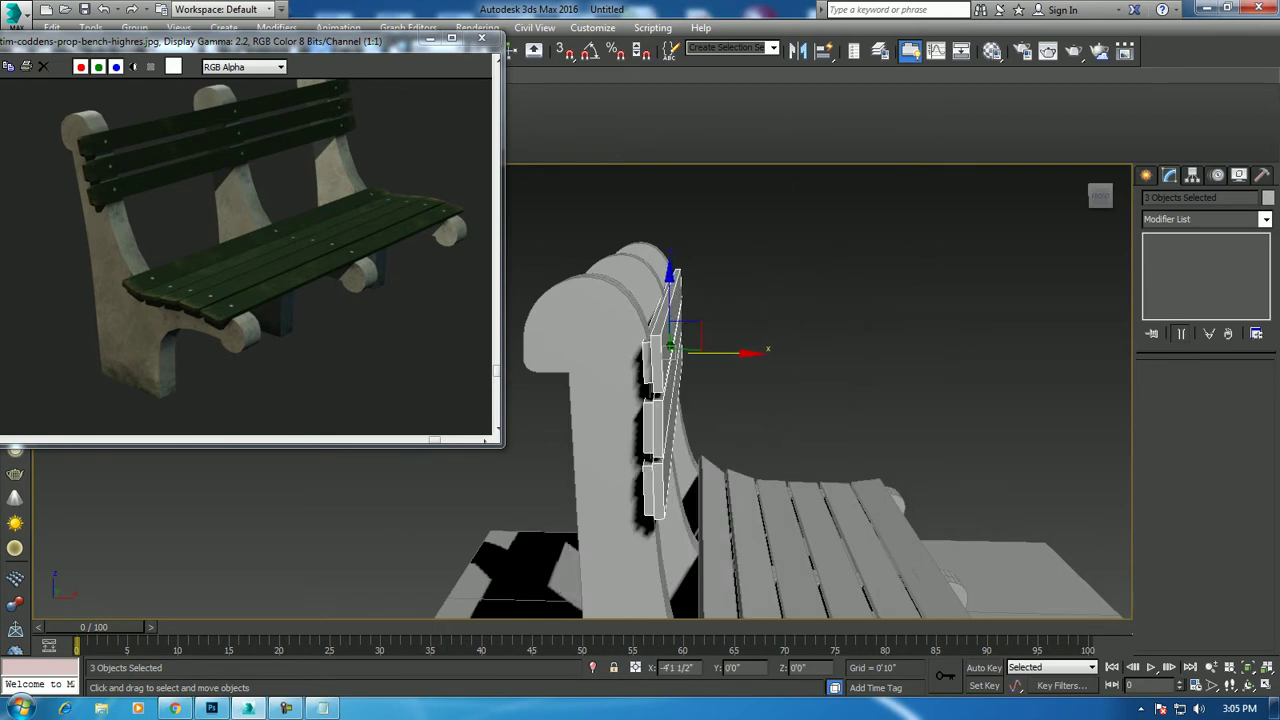
pyautogui.moveTo(760, 400)
pyautogui.keyDown('alt'); pyautogui.mouseDown(button='middle')
pyautogui.moveTo(560, 400)
pyautogui.moveTo(700, 400)
pyautogui.mouseUp(button='middle'); pyautogui.keyUp('alt')
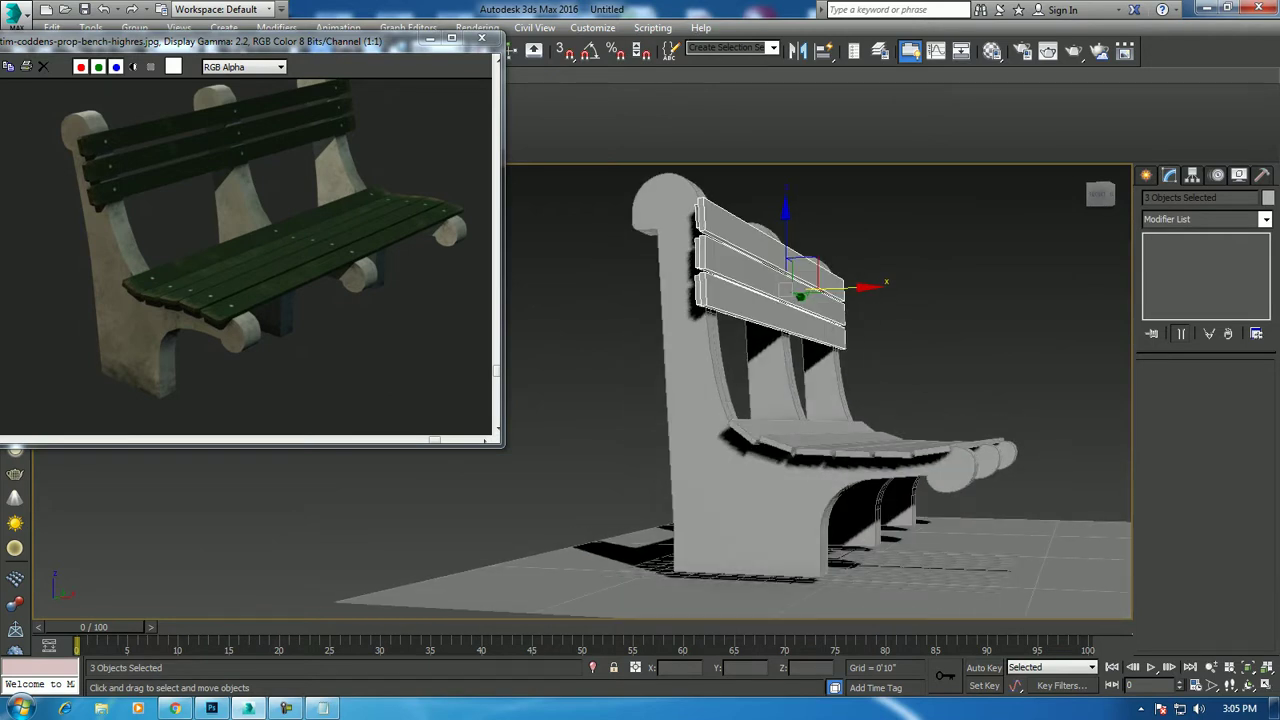
pyautogui.moveTo(700, 400)
pyautogui.keyDown('alt'); pyautogui.mouseDown(button='middle')
pyautogui.moveTo(580, 400)
pyautogui.moveTo(590, 414)
pyautogui.mouseUp(button='middle'); pyautogui.keyUp('alt')
pyautogui.keyDown('alt'); pyautogui.moveTo(890, 446); pyautogui.dragTo(970, 452, button='middle'); pyautogui.keyUp('alt')
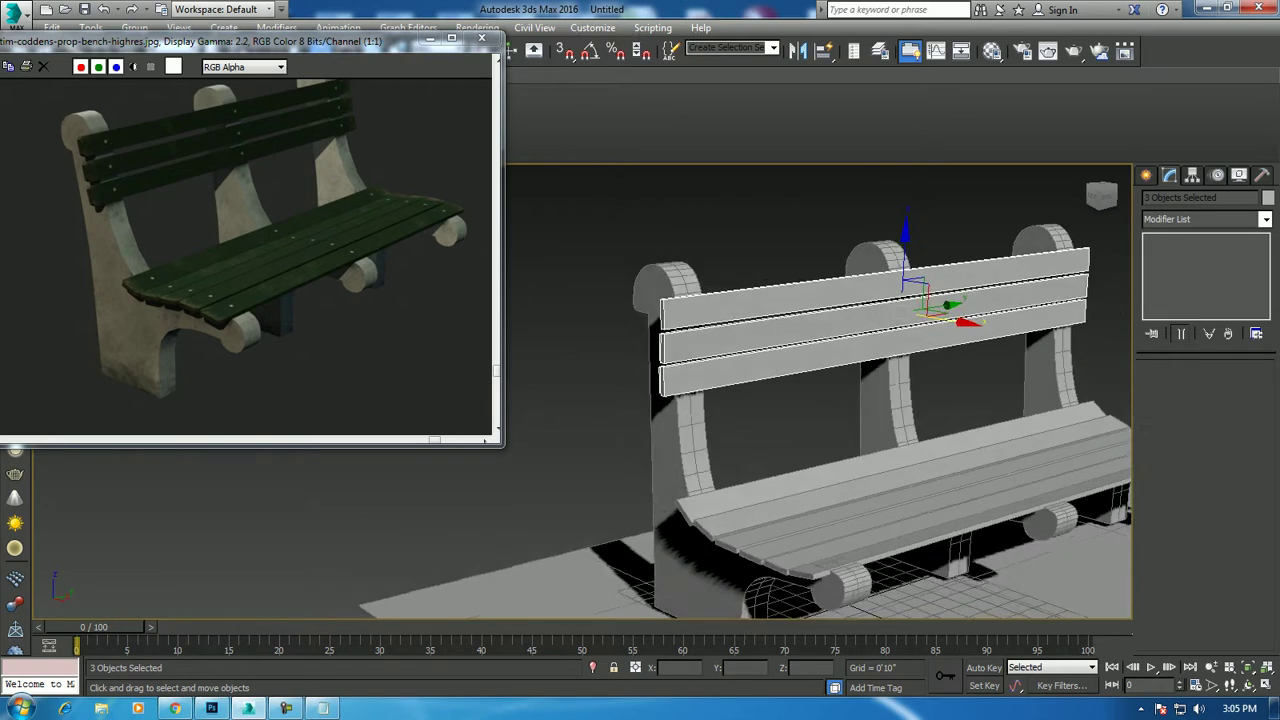
pyautogui.scroll(3, 840, 300)
pyautogui.scroll(2, 840, 300)
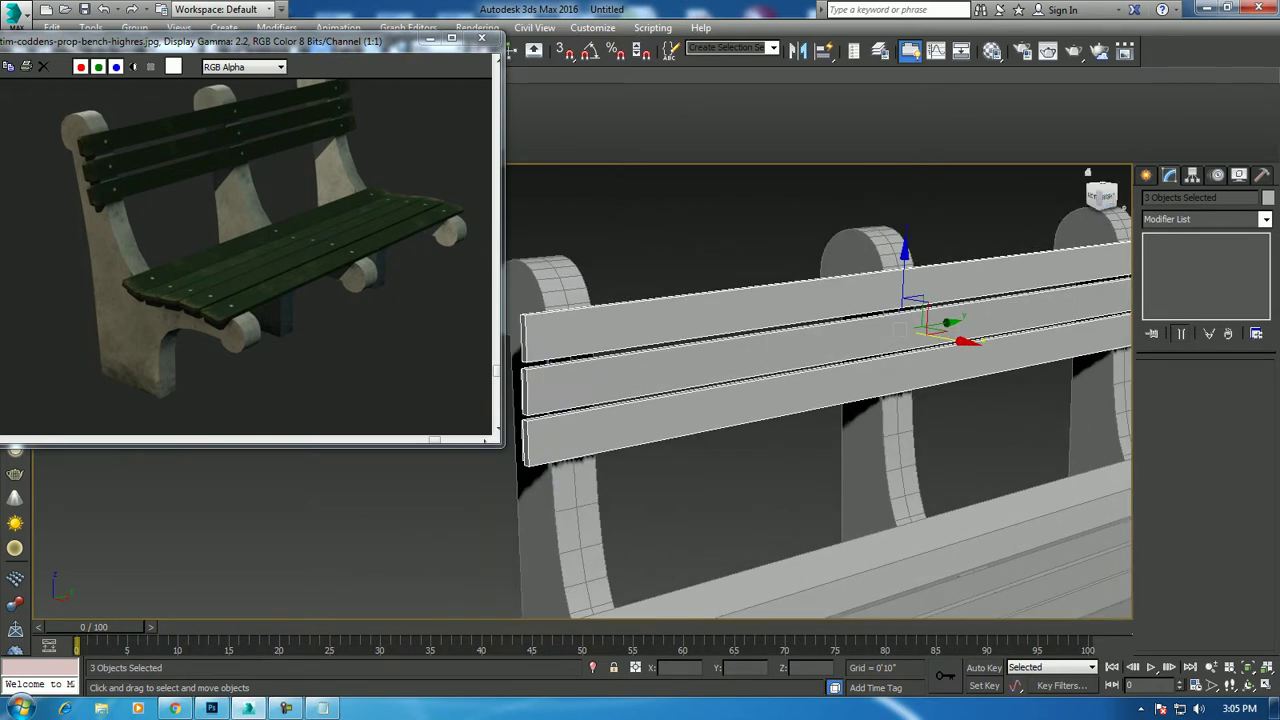
pyautogui.click(1146, 175)
# Create a small sphere, Sphere001, on the front backrest plank
pyautogui.click(1172, 293)
pyautogui.keyDown('alt'); pyautogui.moveTo(820, 400); pyautogui.dragTo(900, 410, button='middle'); pyautogui.keyUp('alt')
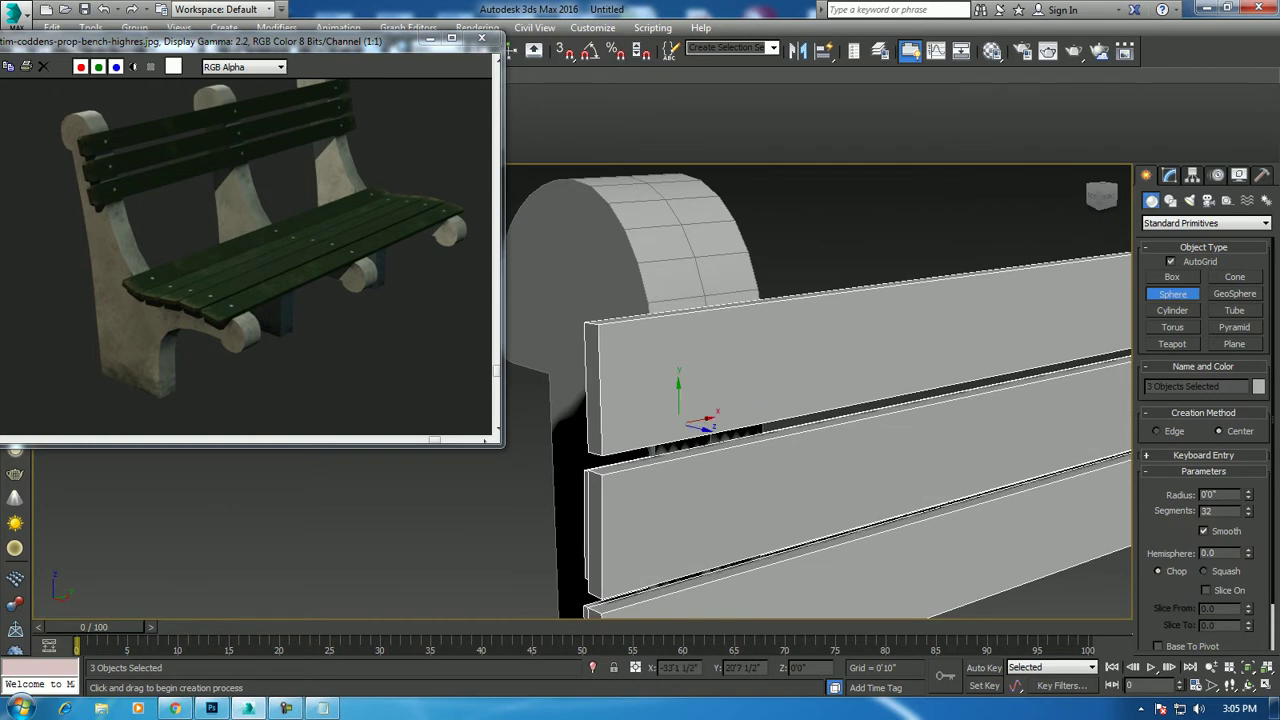
pyautogui.moveTo(745, 372); pyautogui.dragTo(752, 370)
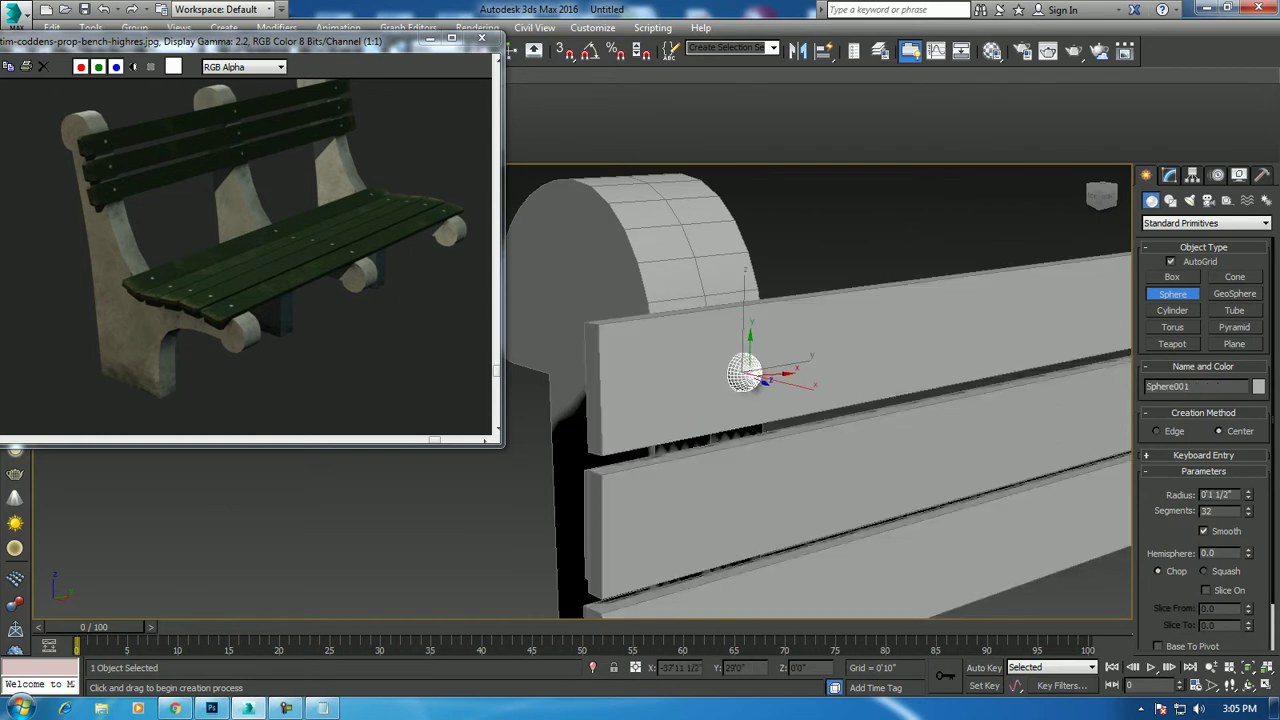
pyautogui.rightClick(760, 378)
pyautogui.keyDown('alt'); pyautogui.moveTo(760, 378); pyautogui.dragTo(790, 380, button='middle'); pyautogui.keyUp('alt')
pyautogui.scroll(5, 600, 300)
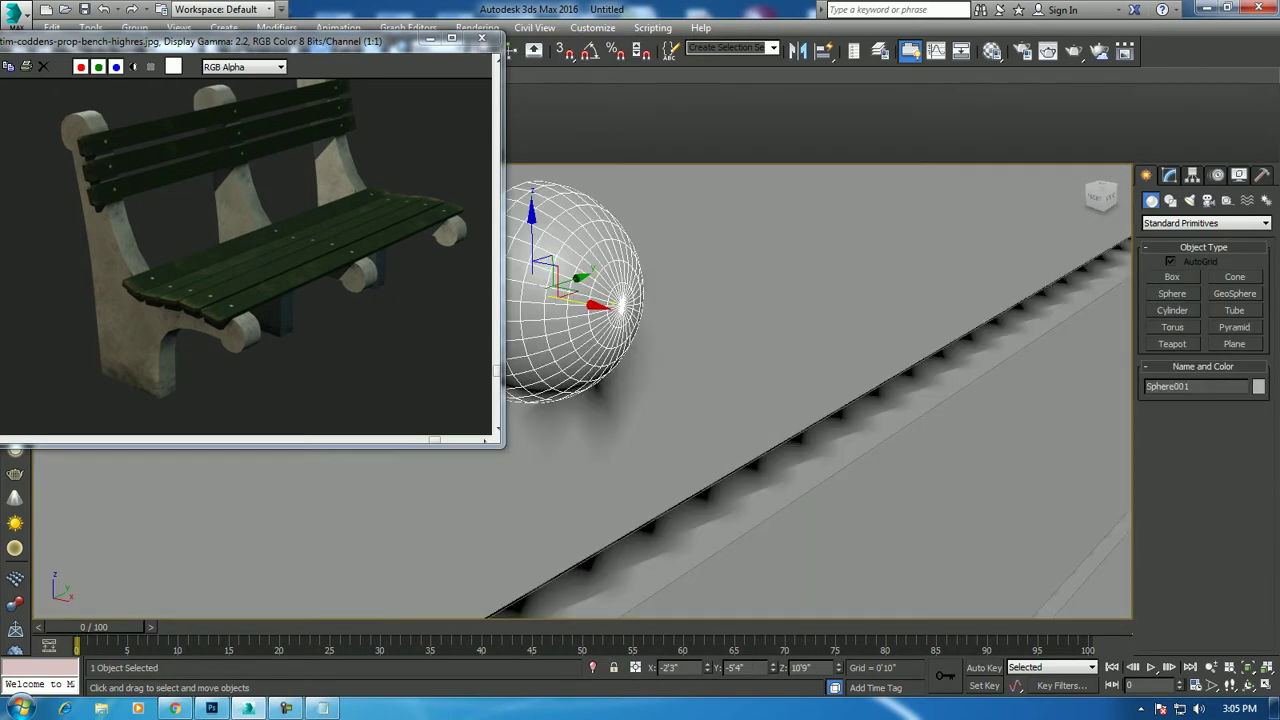
# Lower Sphere001 to 7 segments, then flatten it and position it as a bolt head
pyautogui.click(1169, 175)
pyautogui.moveTo(1248, 413)
pyautogui.mouseDown()
pyautogui.moveTo(1248, 450)
pyautogui.moveTo(1248, 425)
pyautogui.mouseUp()
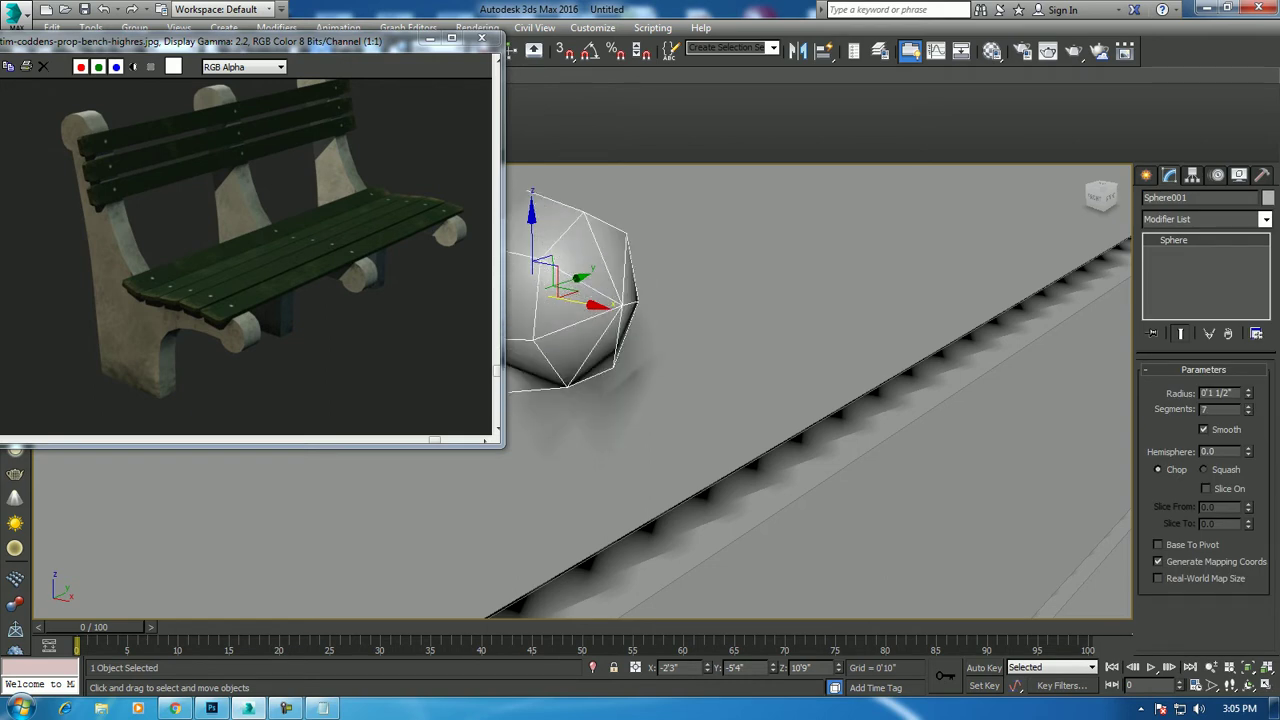
pyautogui.scroll(-5, 820, 390)
pyautogui.keyDown('alt'); pyautogui.moveTo(820, 390); pyautogui.dragTo(760, 400, button='middle'); pyautogui.keyUp('alt')
pyautogui.press('r')
pyautogui.press('w')
pyautogui.keyDown('alt'); pyautogui.moveTo(820, 390); pyautogui.dragTo(760, 400, button='middle'); pyautogui.keyUp('alt')
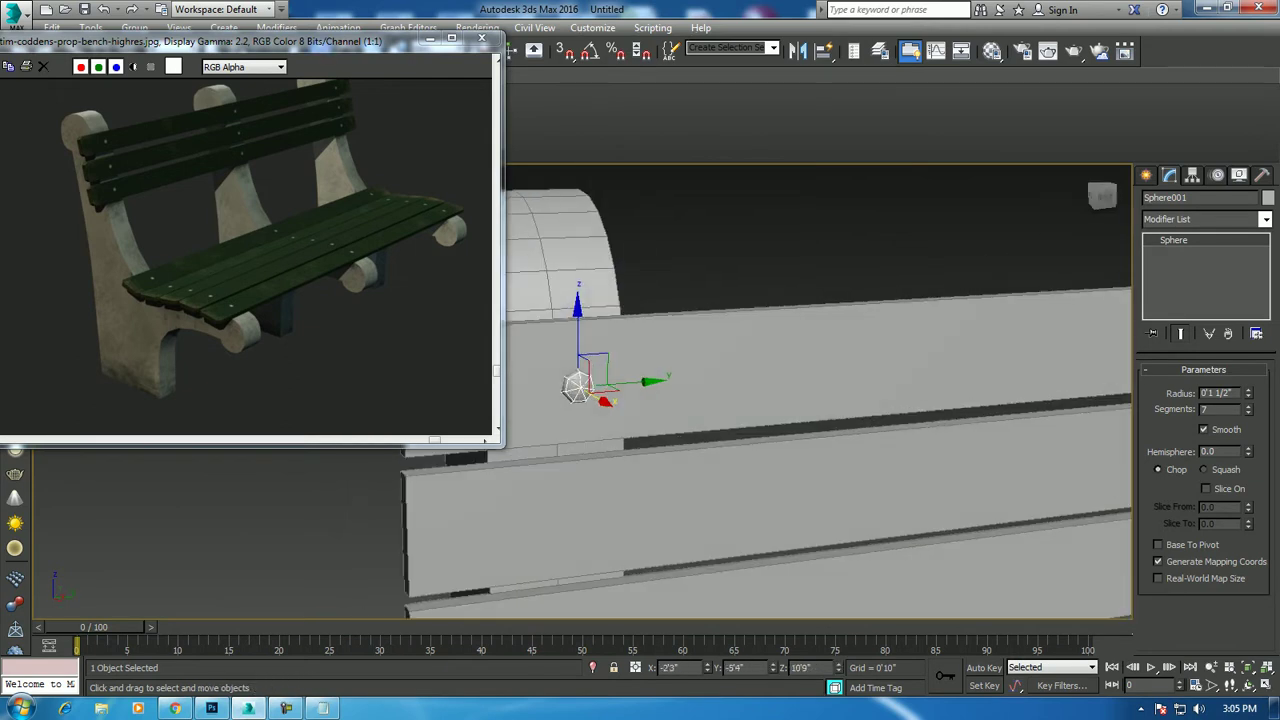
pyautogui.scroll(-4, 590, 390)
pyautogui.scroll(-2, 600, 405)
pyautogui.scroll(2, 600, 408)
pyautogui.scroll(4, 590, 420)
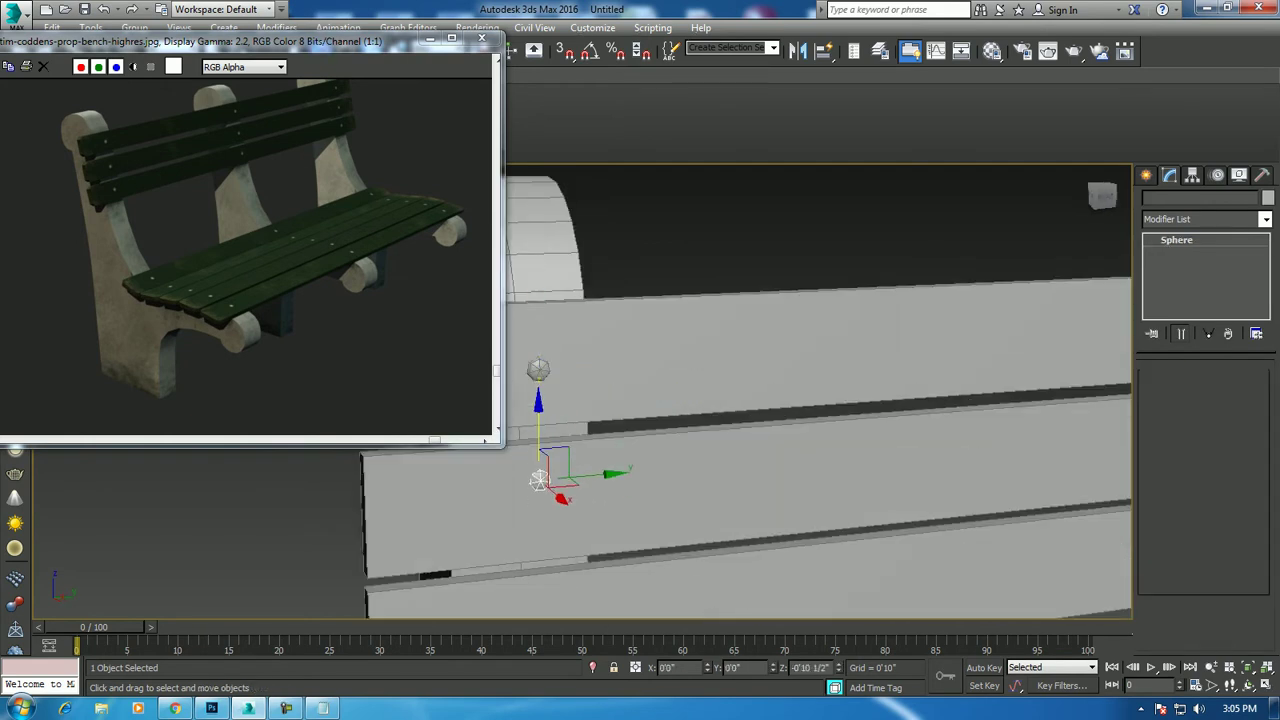
# Clone the sphere into three bolt heads, one per back slat, then select all three
pyautogui.keyDown('shift'); pyautogui.moveTo(538, 480); pyautogui.dragTo(539, 503); pyautogui.keyUp('shift')
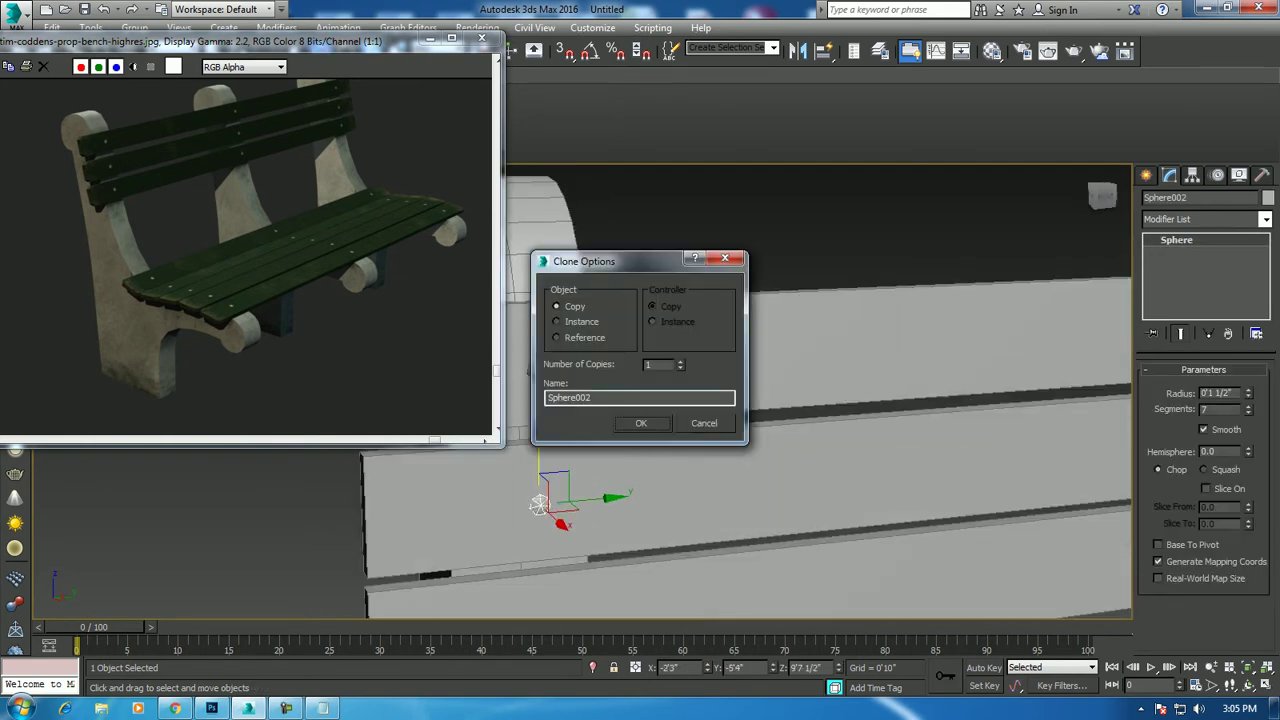
pyautogui.press('Return')
pyautogui.scroll(-3, 640, 470)
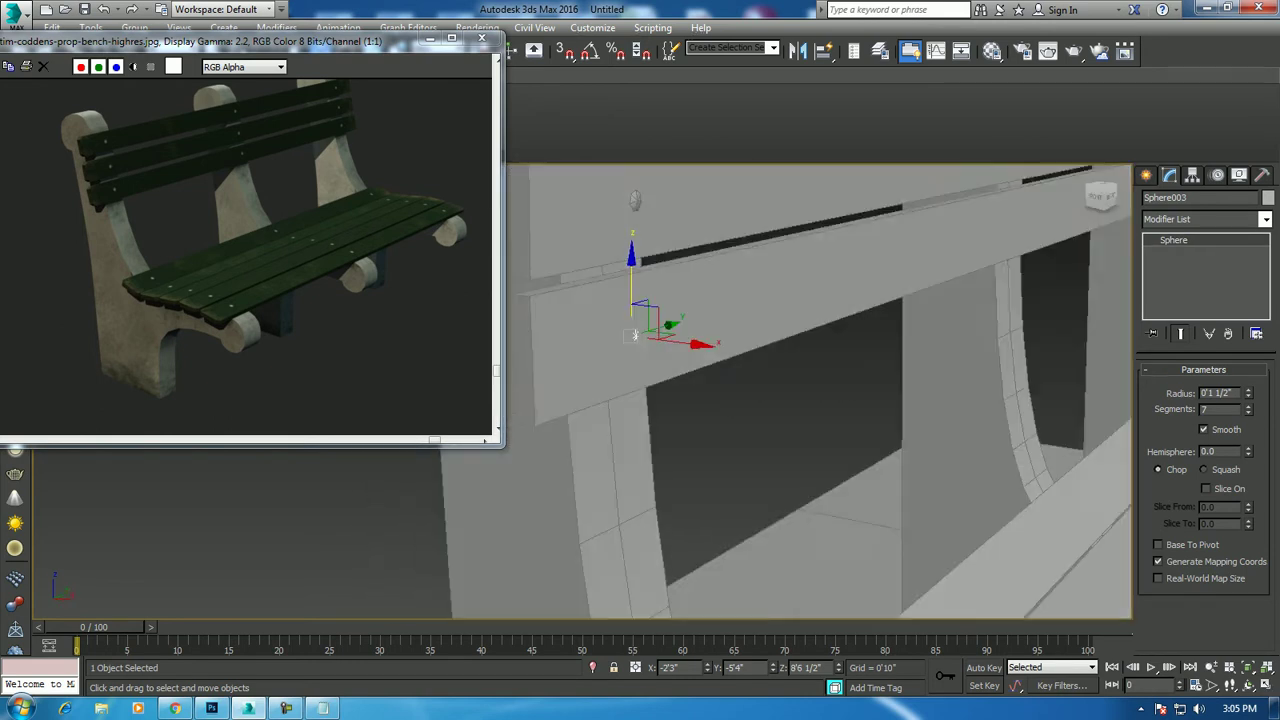
pyautogui.click(660, 430)
pyautogui.click(653, 323)
pyautogui.moveTo(653, 323); pyautogui.dragTo(657, 325)
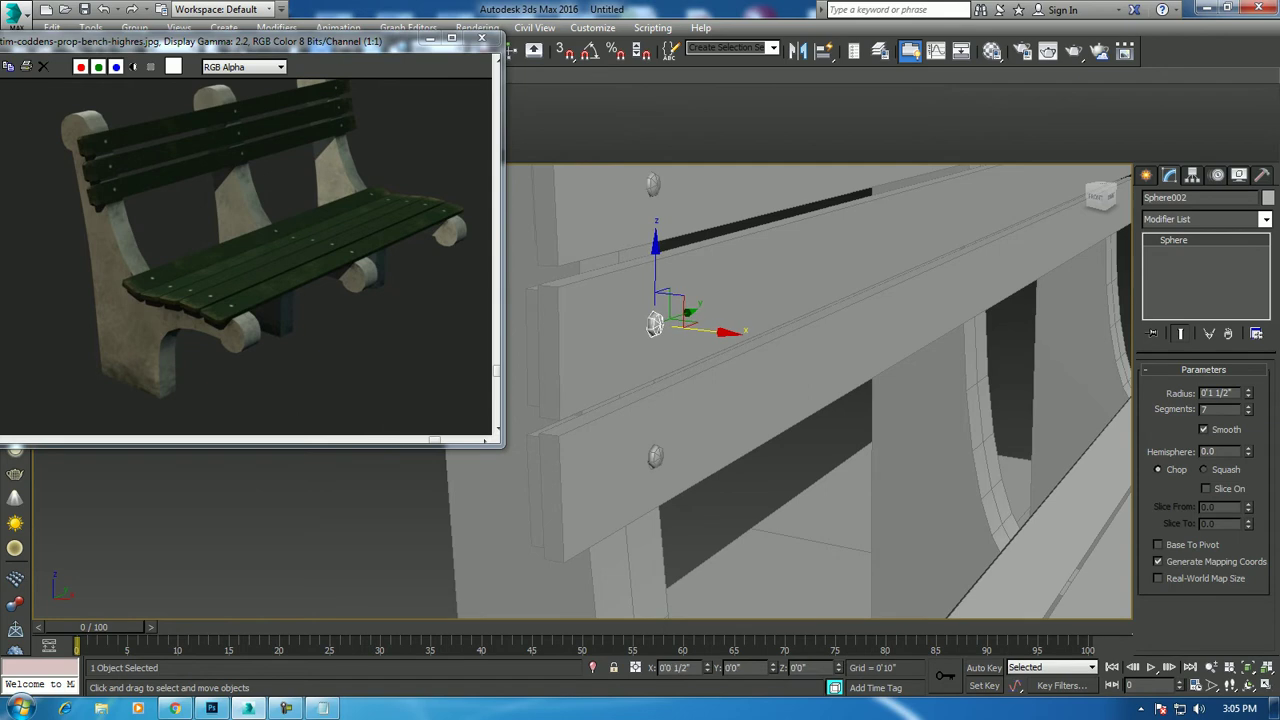
pyautogui.keyDown('ctrl'); pyautogui.click(655, 456); pyautogui.keyUp('ctrl')
pyautogui.keyDown('ctrl'); pyautogui.click(653, 183); pyautogui.keyUp('ctrl')
# Copy the three bolts to the other support and orbit to inspect the backrest
pyautogui.scroll(-4, 619, 374)
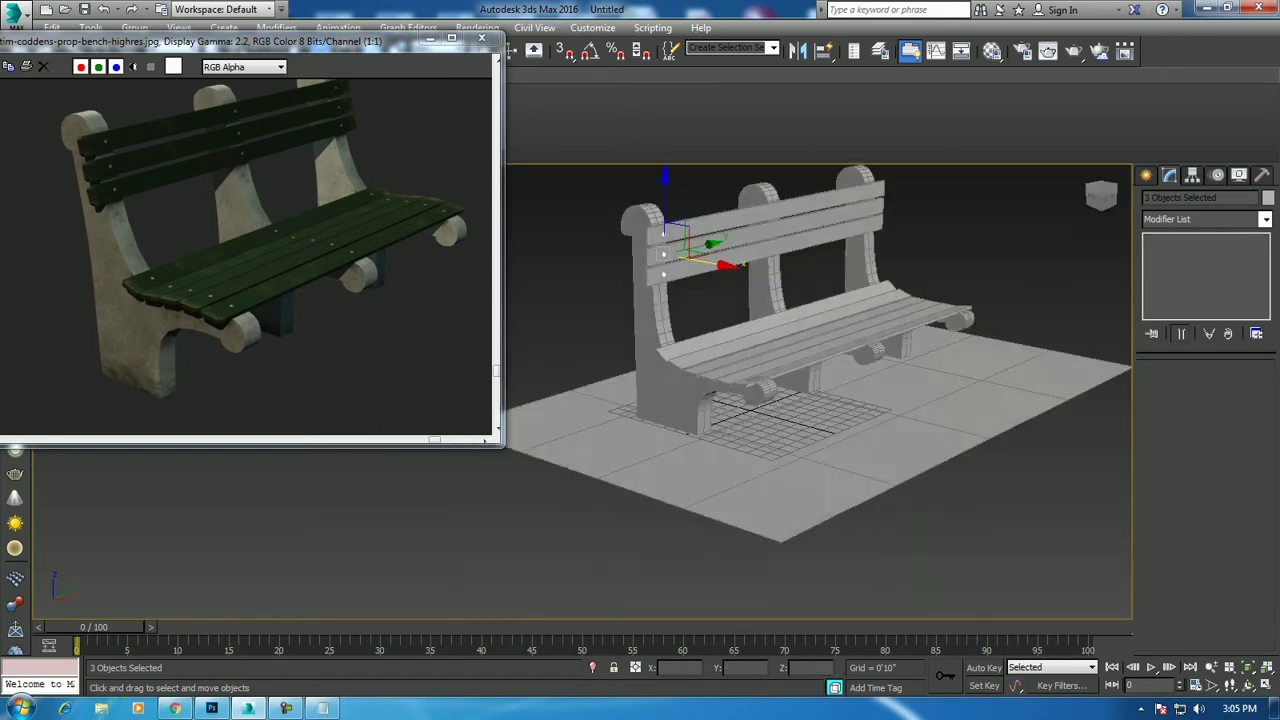
pyautogui.scroll(-4, 619, 374)
pyautogui.moveTo(619, 374); pyautogui.dragTo(581, 434, button='middle')
pyautogui.moveTo(600, 415); pyautogui.dragTo(778, 392)
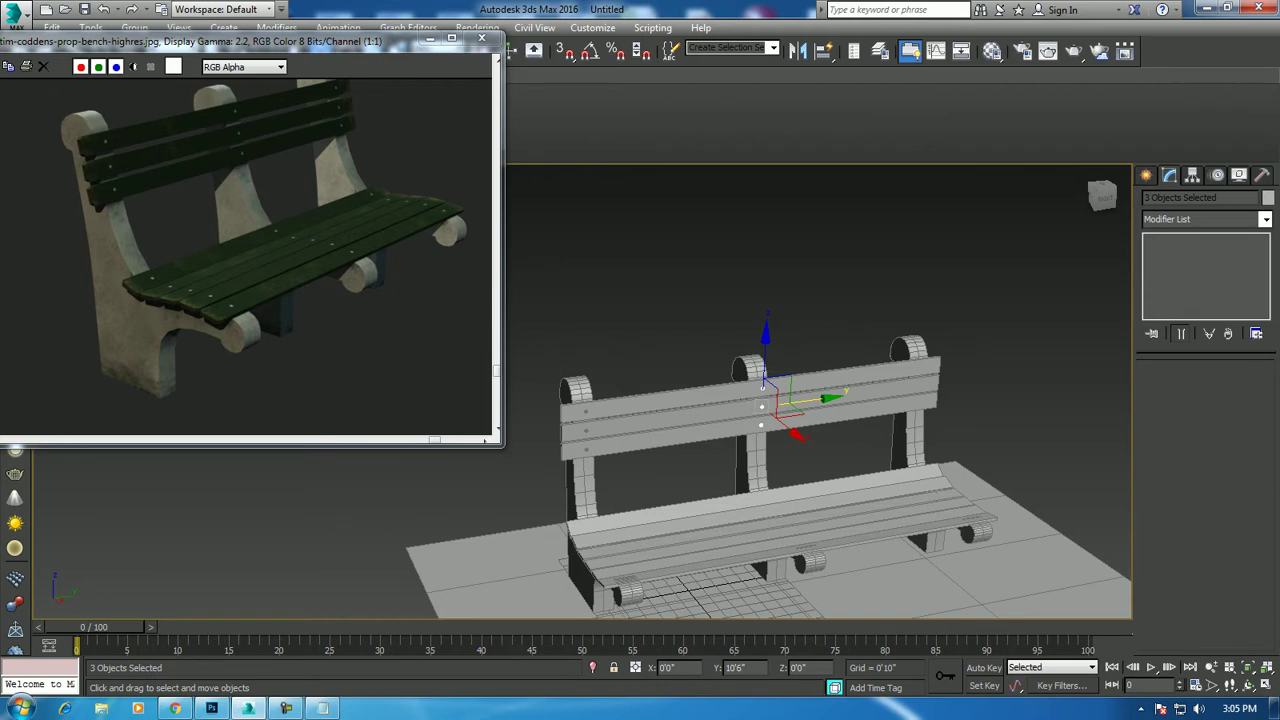
pyautogui.press('Return')
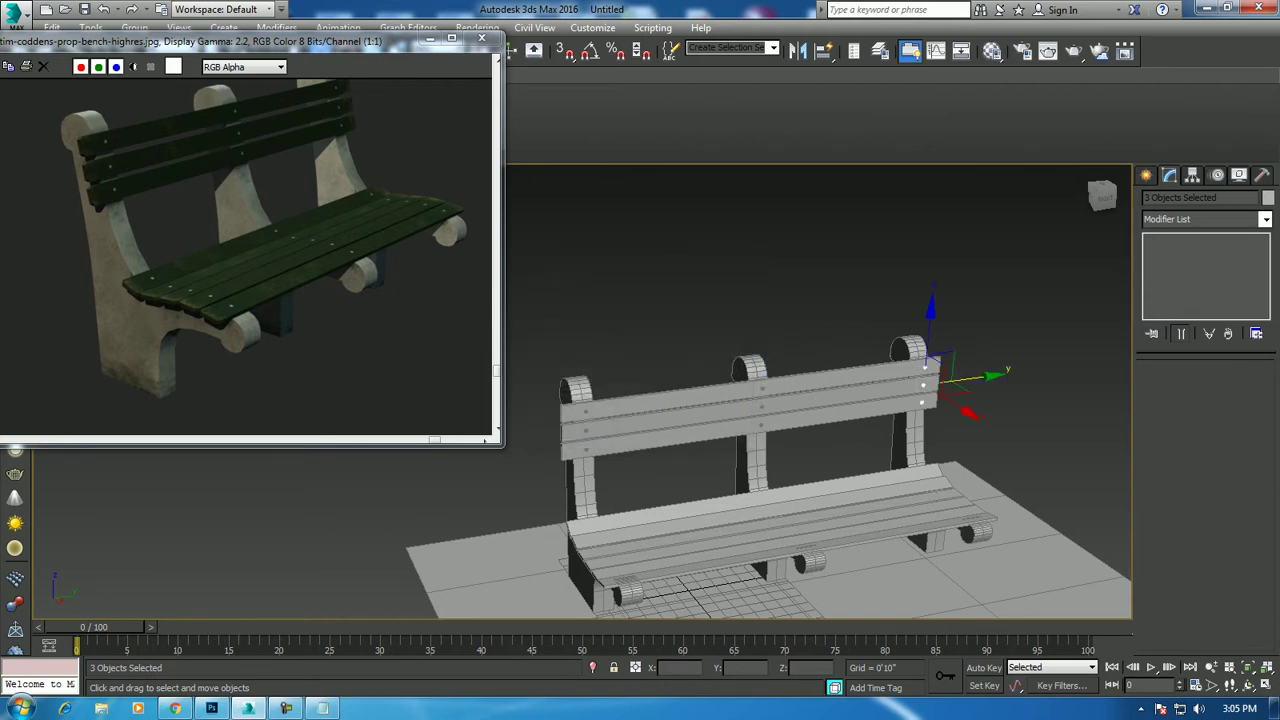
pyautogui.keyDown('alt'); pyautogui.moveTo(700, 450); pyautogui.dragTo(748, 542, button='middle'); pyautogui.keyUp('alt')
pyautogui.scroll(4, 955, 392)
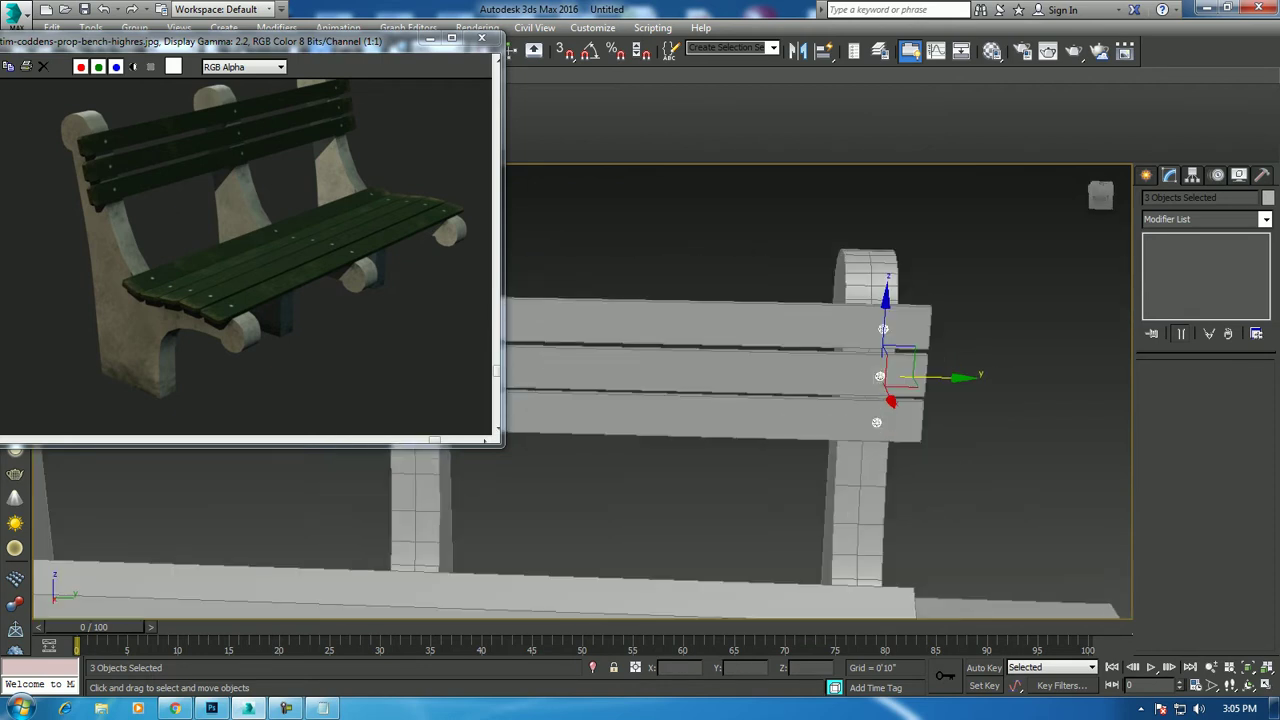
pyautogui.scroll(-5, 820, 390)
pyautogui.moveTo(820, 390)
pyautogui.keyDown('alt'); pyautogui.mouseDown(button='middle')
pyautogui.moveTo(760, 380)
pyautogui.moveTo(720, 400)
pyautogui.moveTo(760, 360)
pyautogui.mouseUp(button='middle'); pyautogui.keyUp('alt')
pyautogui.scroll(4, 820, 390)
pyautogui.scroll(-2, 820, 390)
pyautogui.keyDown('alt'); pyautogui.moveTo(820, 390); pyautogui.dragTo(770, 380, button='middle'); pyautogui.keyUp('alt')
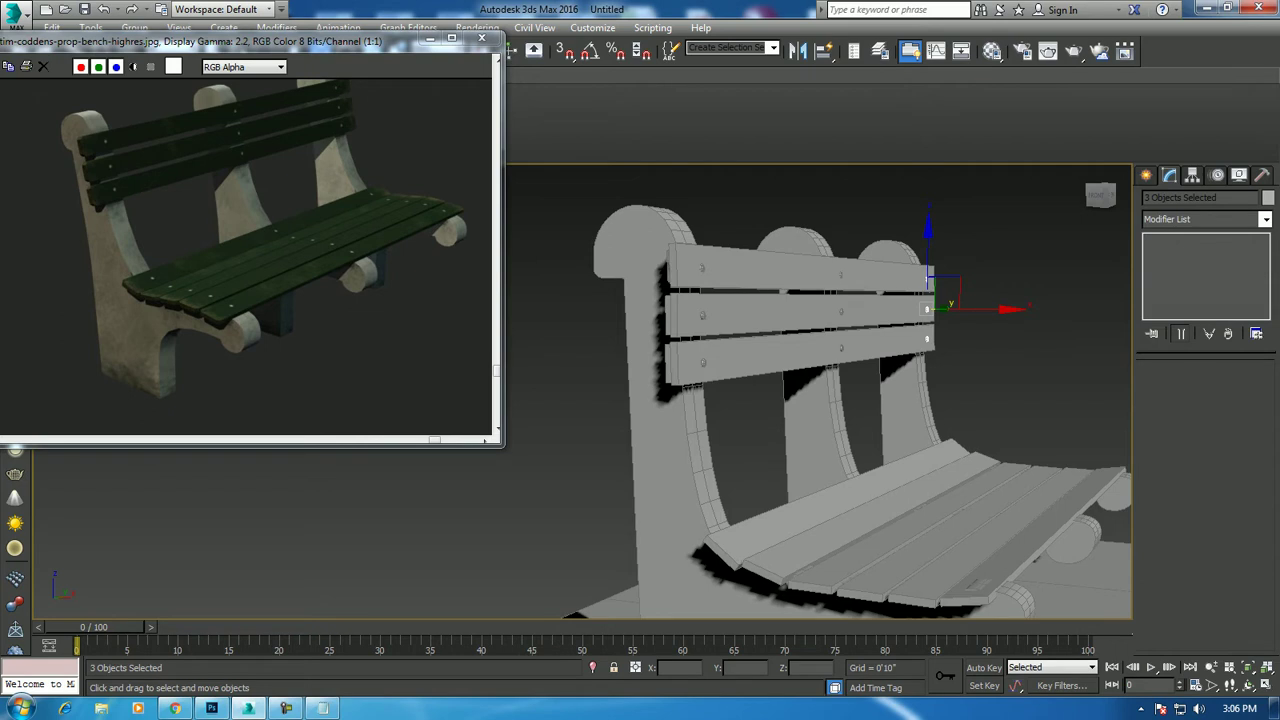
# Clone a backrest bolt, tilt it about 15° and seat it on a seat slat
pyautogui.click(703, 362)
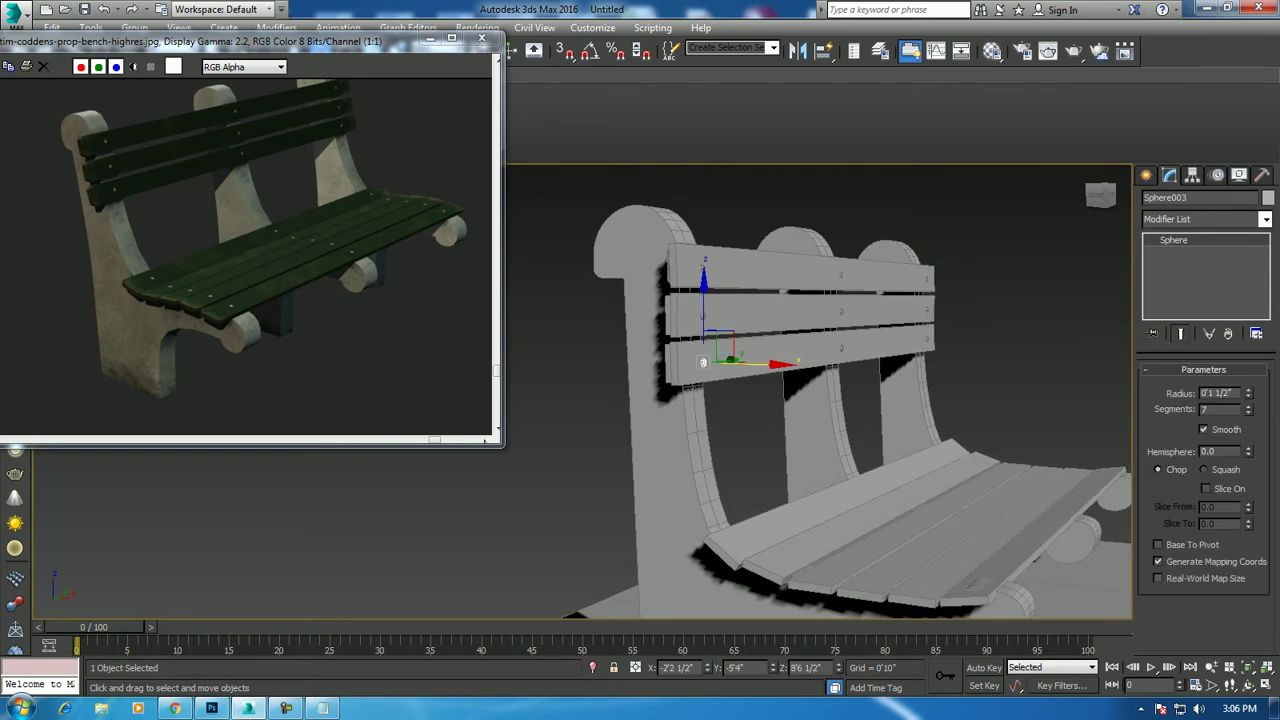
pyautogui.keyDown('shift'); pyautogui.moveTo(703, 362); pyautogui.dragTo(815, 366); pyautogui.keyUp('shift')
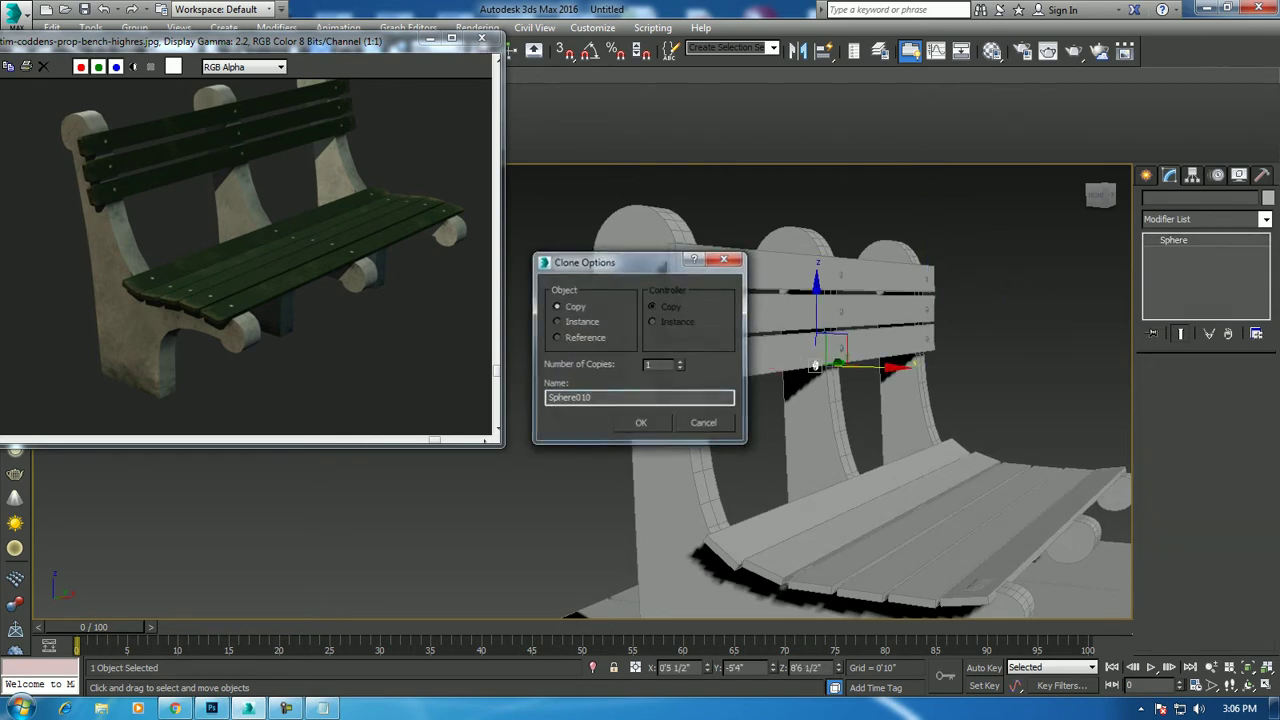
pyautogui.press('Return')
pyautogui.press('e')
pyautogui.moveTo(816, 366); pyautogui.dragTo(813, 569)
pyautogui.press('w')
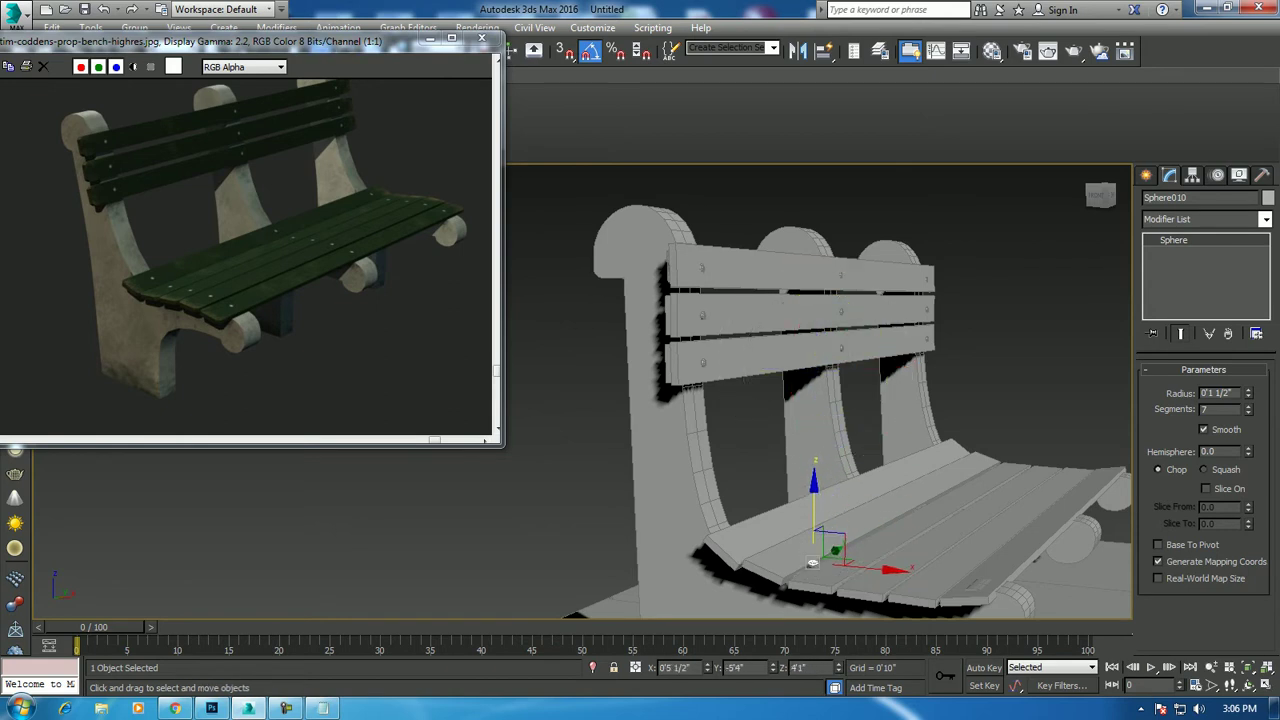
pyautogui.scroll(5, 835, 560)
pyautogui.moveTo(849, 286); pyautogui.dragTo(850, 440, button='middle')
pyautogui.moveTo(848, 444)
pyautogui.mouseDown()
pyautogui.moveTo(659, 434)
pyautogui.moveTo(660, 380)
pyautogui.mouseUp()
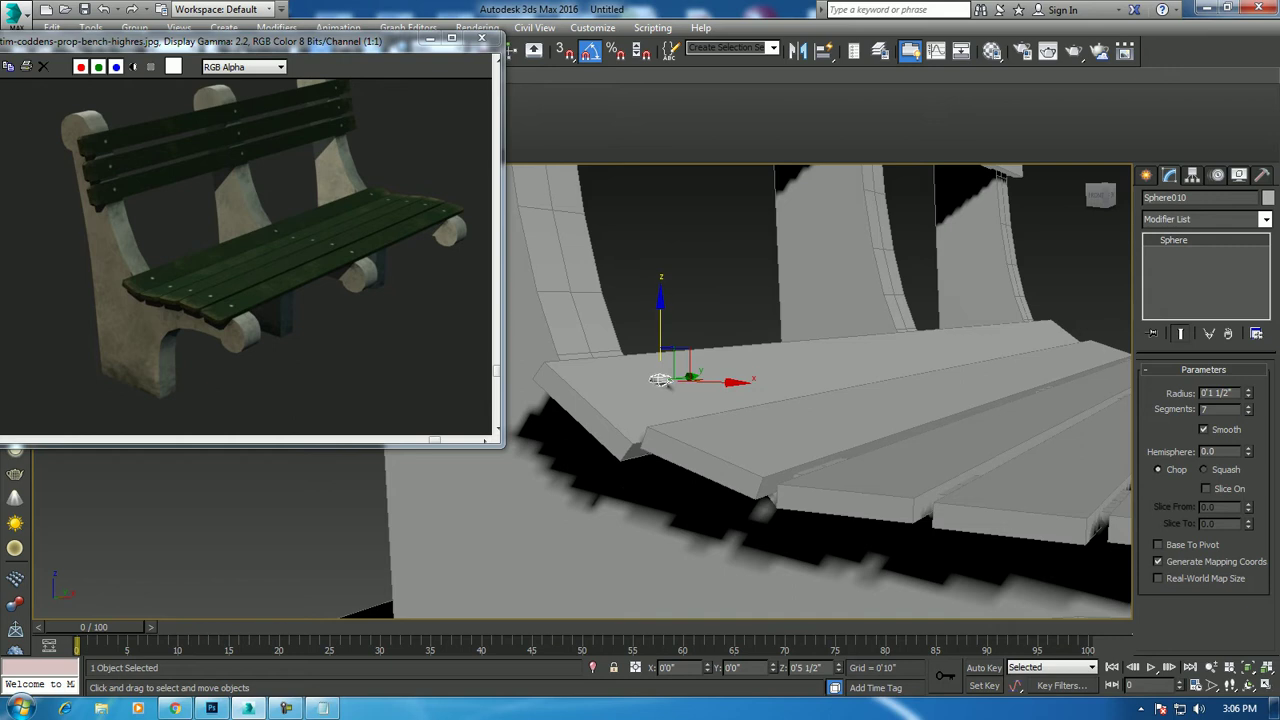
pyautogui.press('e')
pyautogui.moveTo(659, 380); pyautogui.dragTo(660, 381)
pyautogui.keyDown('alt'); pyautogui.moveTo(660, 381); pyautogui.dragTo(567, 393, button='middle'); pyautogui.keyUp('alt')
pyautogui.press('w')
# Clone two more seat bolts toward the far end, plus one at mid-seat resting on the slat
pyautogui.keyDown('shift'); pyautogui.moveTo(566, 392); pyautogui.dragTo(763, 396); pyautogui.keyUp('shift')
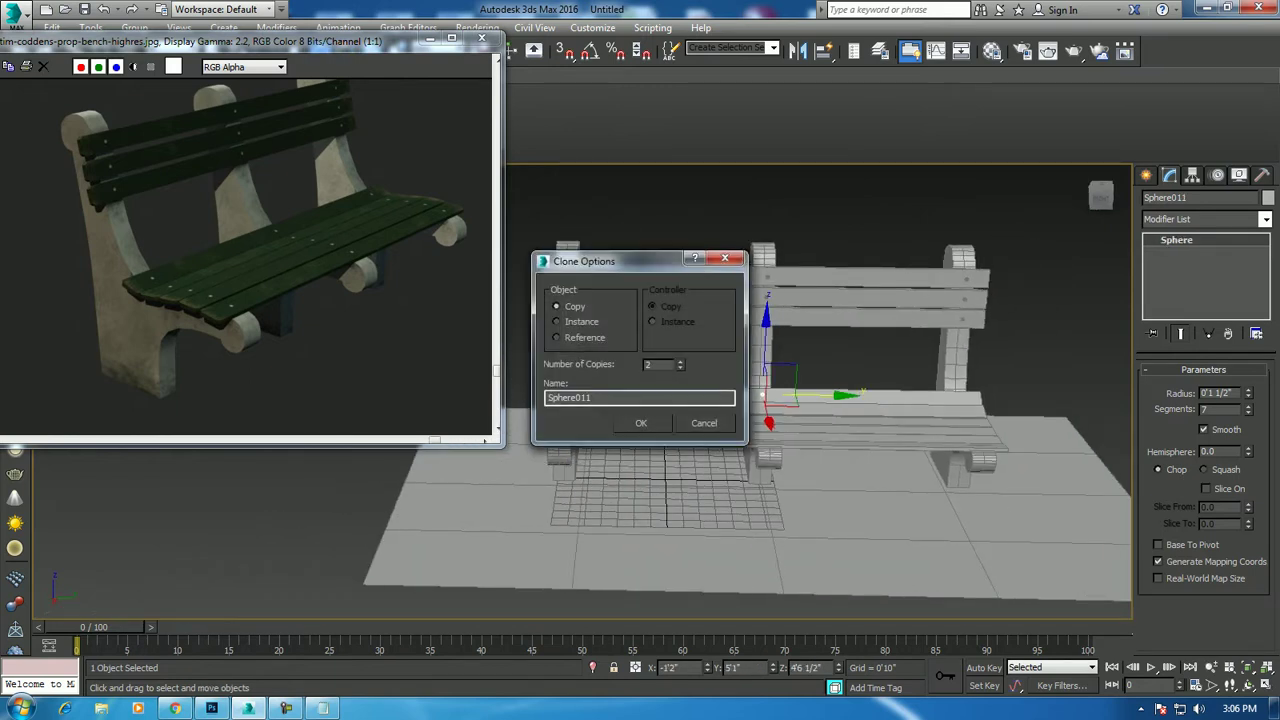
pyautogui.press('Return')
pyautogui.keyDown('alt'); pyautogui.moveTo(762, 394); pyautogui.dragTo(932, 350, button='middle'); pyautogui.keyUp('alt')
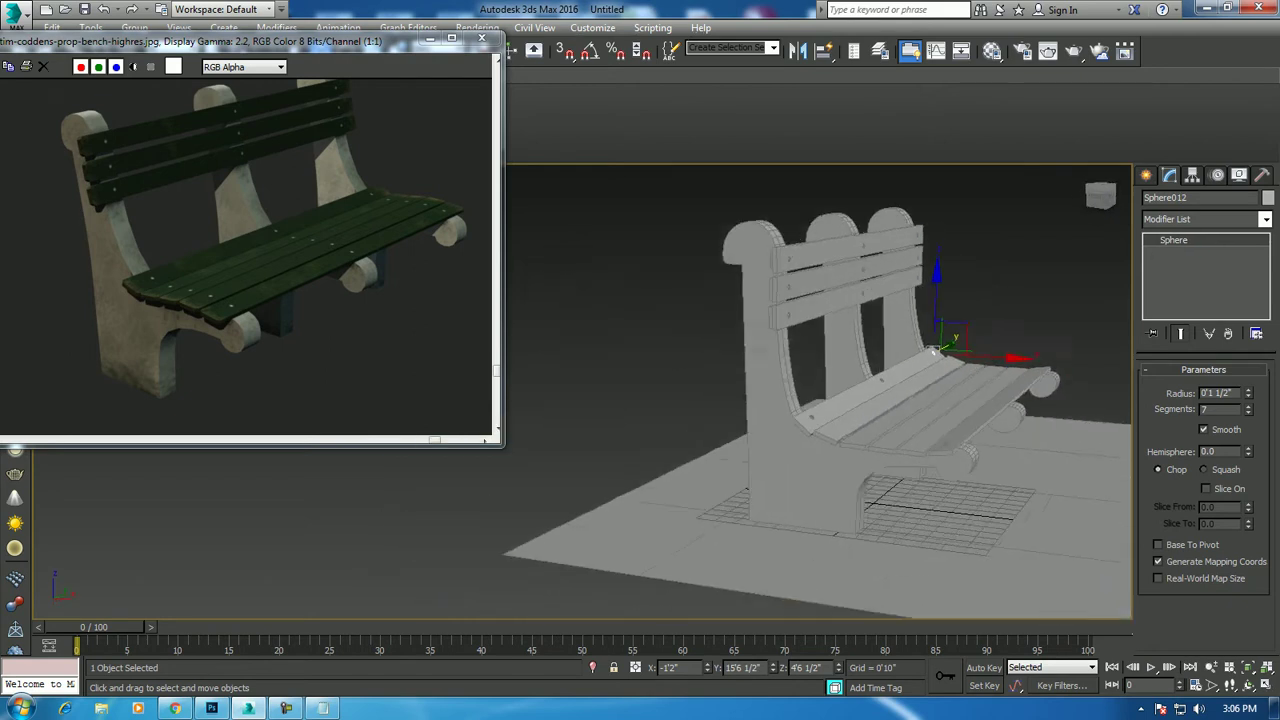
pyautogui.scroll(5, 932, 350)
pyautogui.moveTo(1106, 271)
pyautogui.keyDown('shift'); pyautogui.mouseDown()
pyautogui.moveTo(810, 438)
pyautogui.moveTo(940, 448)
pyautogui.moveTo(957, 465)
pyautogui.moveTo(953, 523)
pyautogui.mouseUp(); pyautogui.keyUp('shift')
pyautogui.press('Return')
pyautogui.press('e')
pyautogui.press('w')
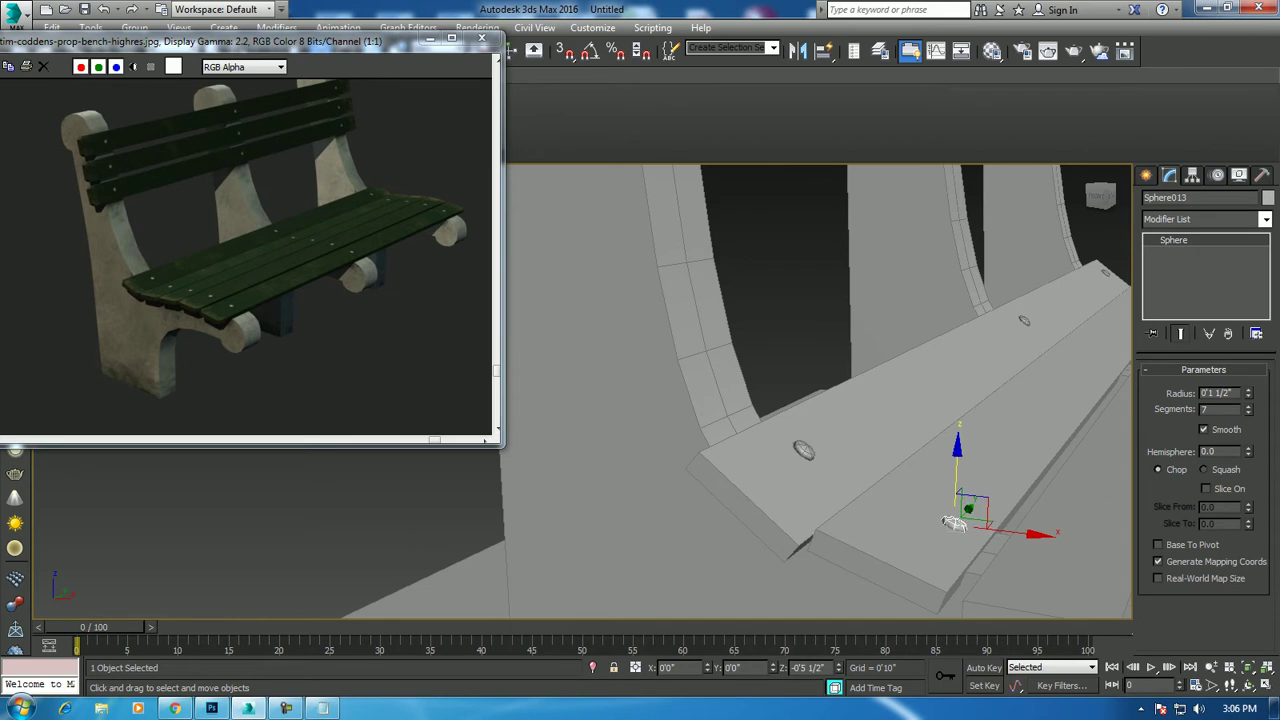
pyautogui.moveTo(934, 520); pyautogui.dragTo(927, 508)
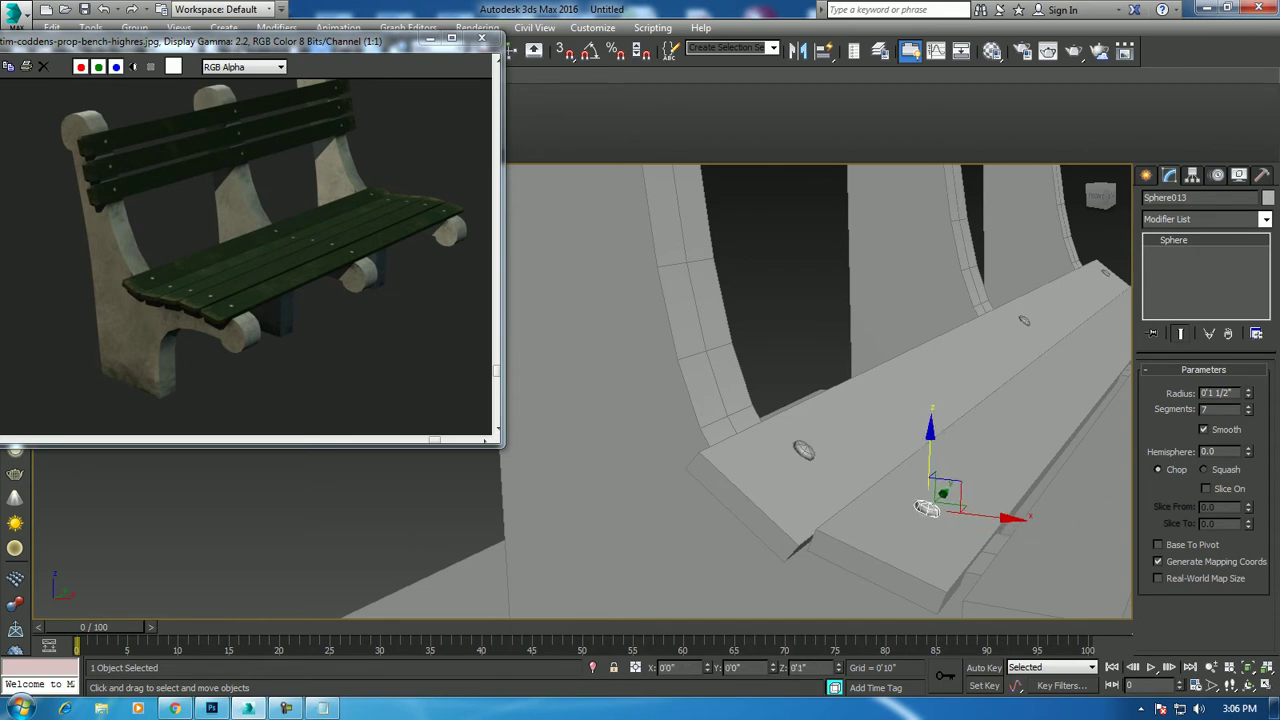
pyautogui.keyDown('alt'); pyautogui.moveTo(927, 508); pyautogui.dragTo(700, 450, button='middle'); pyautogui.keyUp('alt')
pyautogui.scroll(-3, 700, 450)
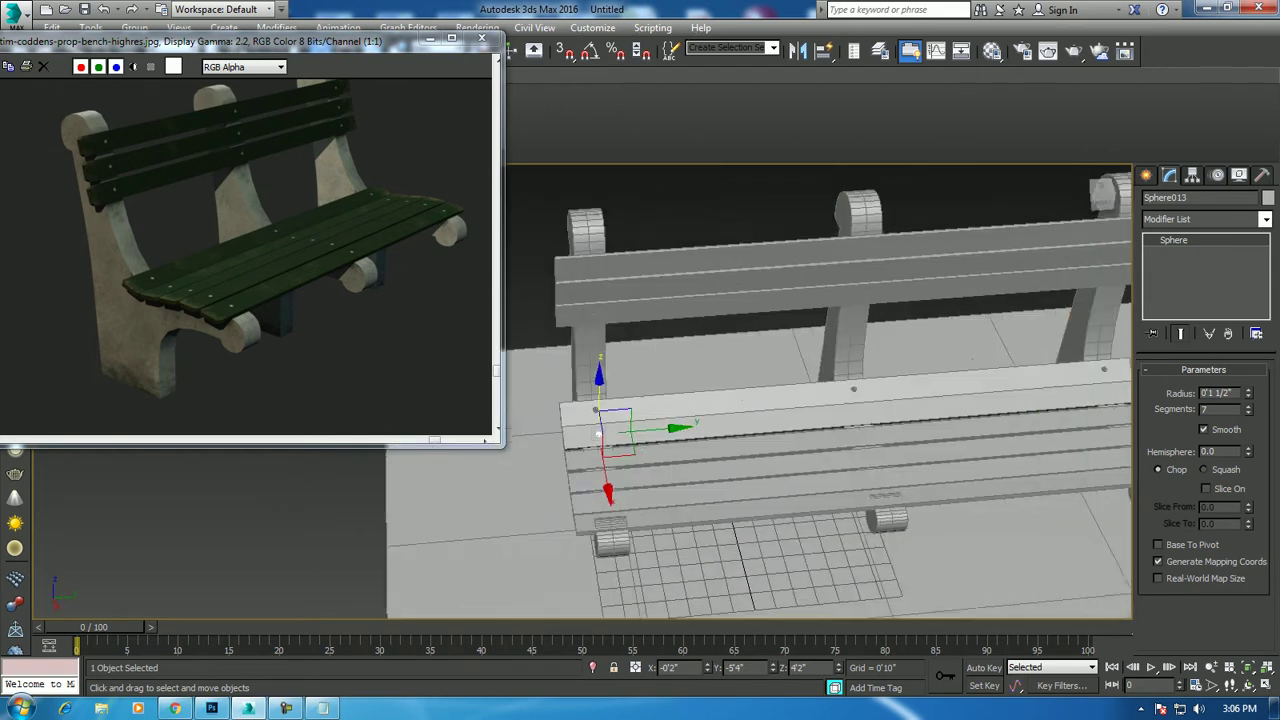
# Move the left bolt to the middle of the front seat plank and clone it
pyautogui.scroll(-1, 598, 433)
pyautogui.click(605, 425)
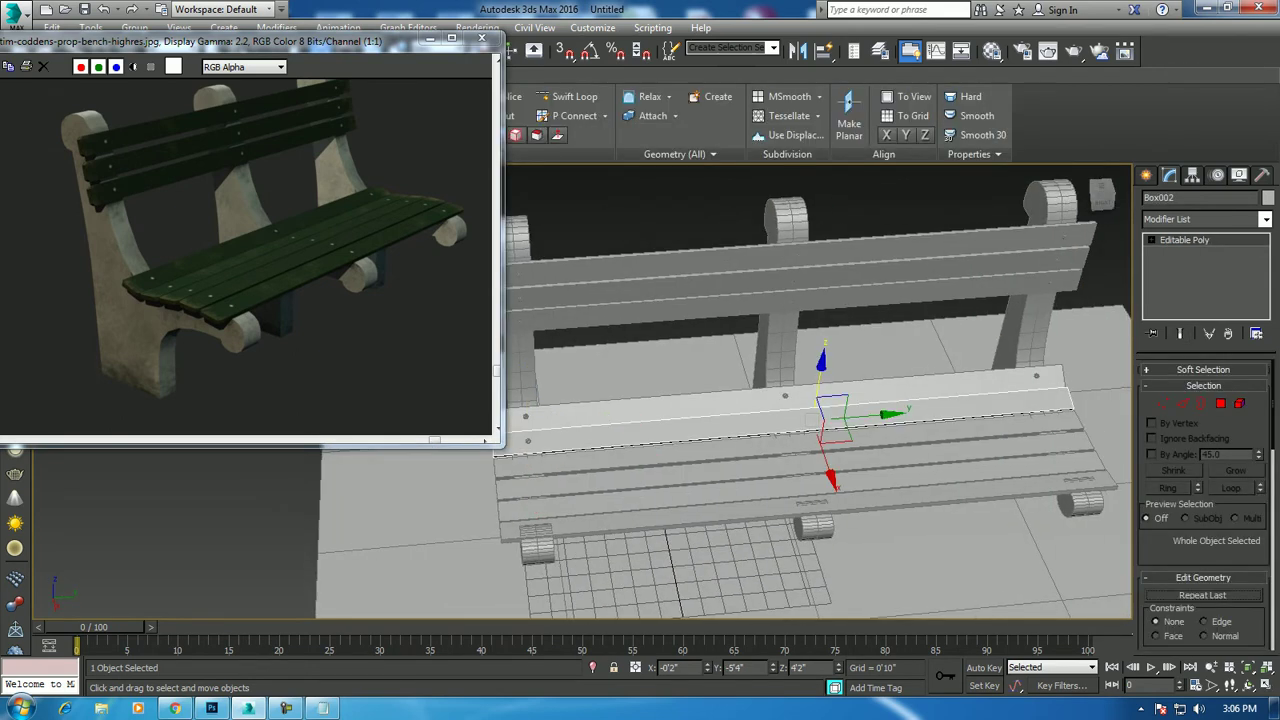
pyautogui.moveTo(525, 416); pyautogui.dragTo(791, 419)
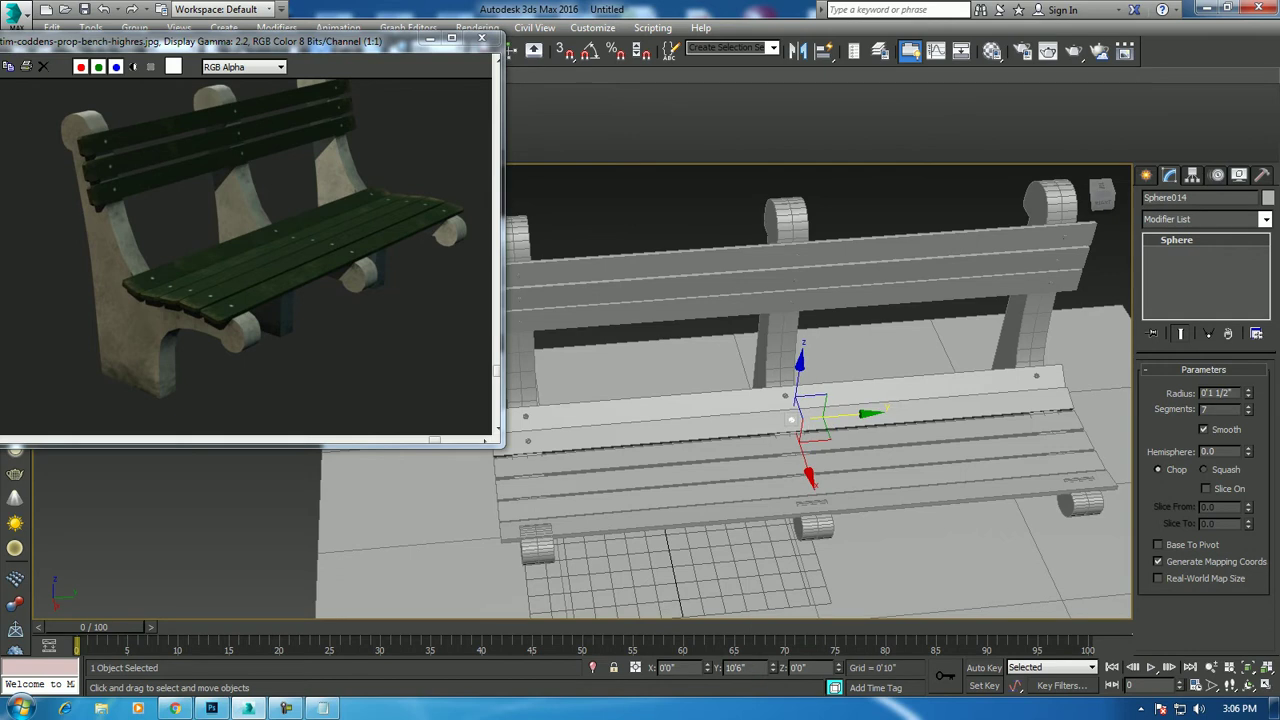
pyautogui.keyDown('shift'); pyautogui.moveTo(791, 419); pyautogui.dragTo(788, 421); pyautogui.keyUp('shift')
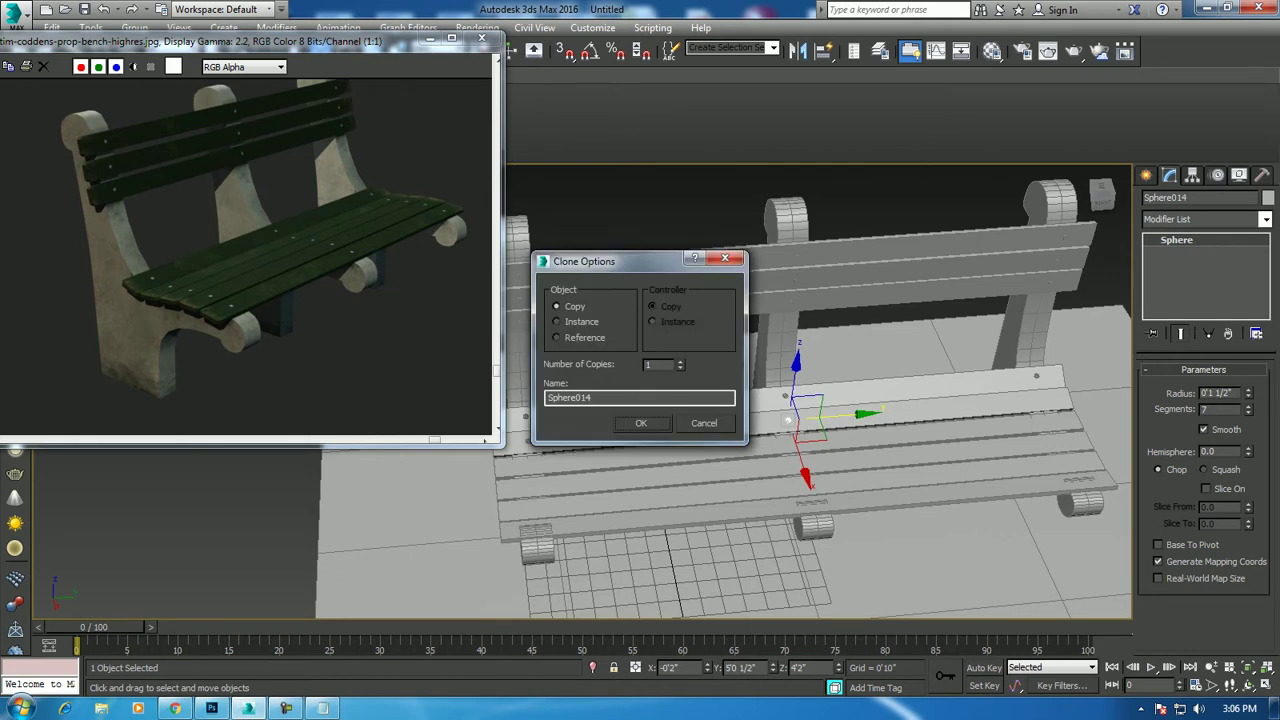
pyautogui.click(641, 423)
pyautogui.moveTo(641, 423)
pyautogui.keyDown('alt'); pyautogui.mouseDown(button='middle')
pyautogui.moveTo(925, 364)
pyautogui.moveTo(900, 340)
pyautogui.moveTo(866, 390)
pyautogui.mouseUp(button='middle'); pyautogui.keyUp('alt')
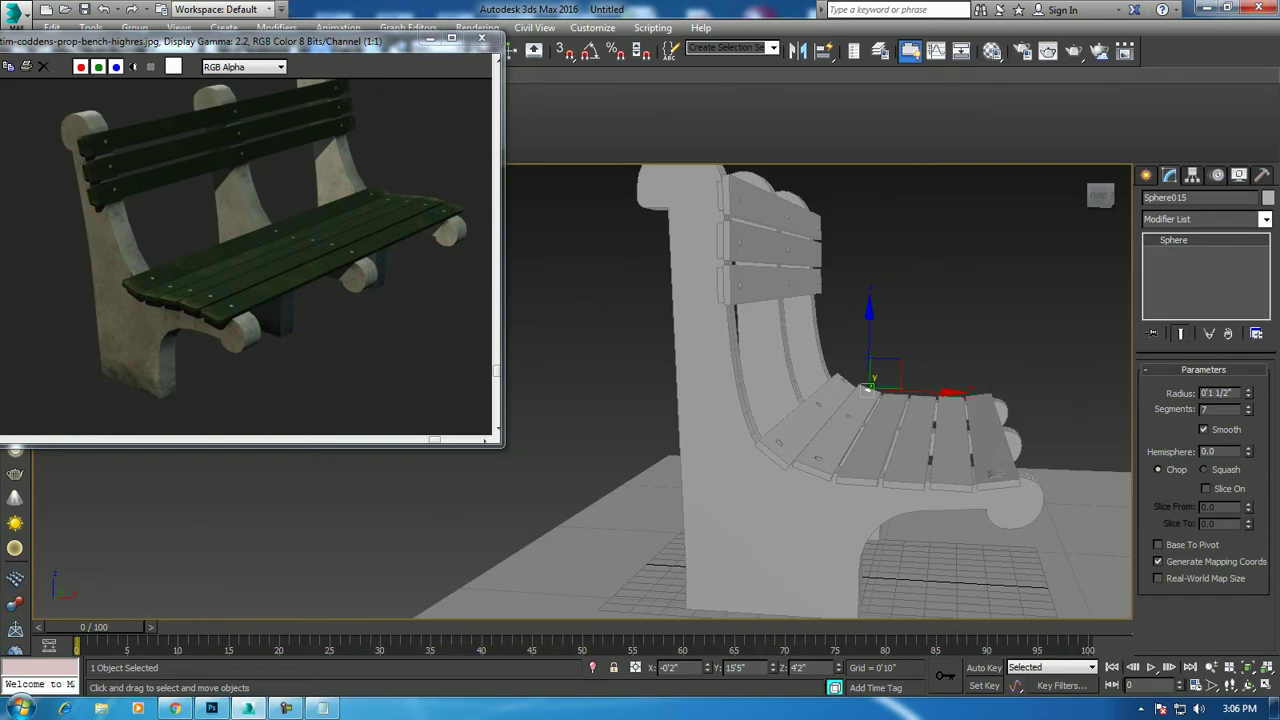
# Clone additional bolts along the seat slats and onto the front of the seat
pyautogui.click(860, 402)
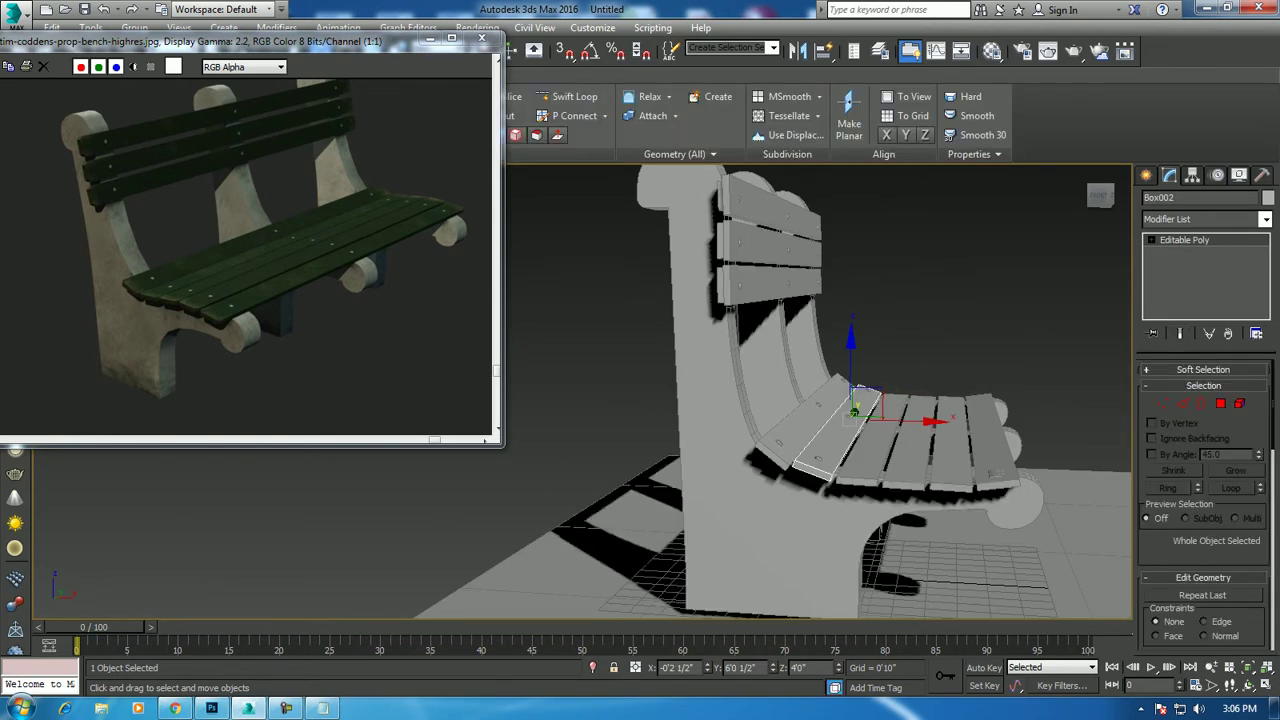
pyautogui.click(818, 457)
pyautogui.keyDown('shift'); pyautogui.moveTo(818, 457); pyautogui.dragTo(866, 460); pyautogui.keyUp('shift')
pyautogui.press('Return')
pyautogui.press('e')
pyautogui.press('w')
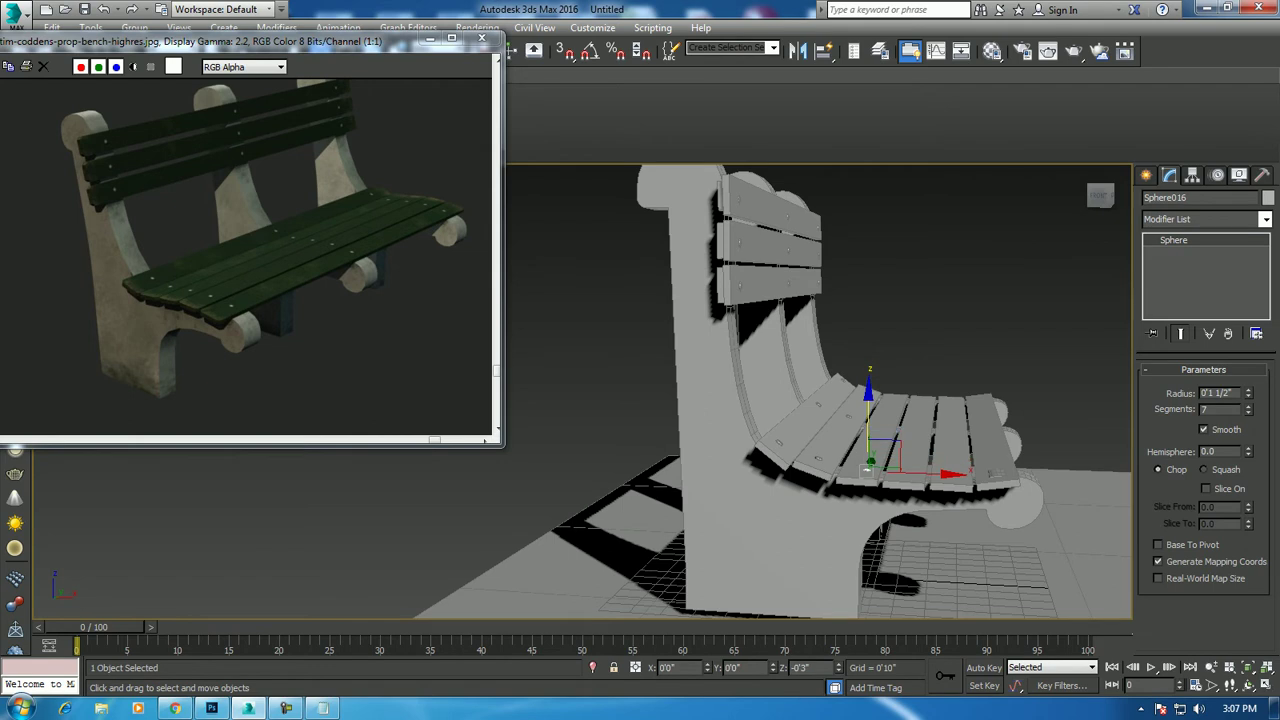
pyautogui.keyDown('alt'); pyautogui.moveTo(866, 460); pyautogui.dragTo(760, 470, button='middle'); pyautogui.keyUp('alt')
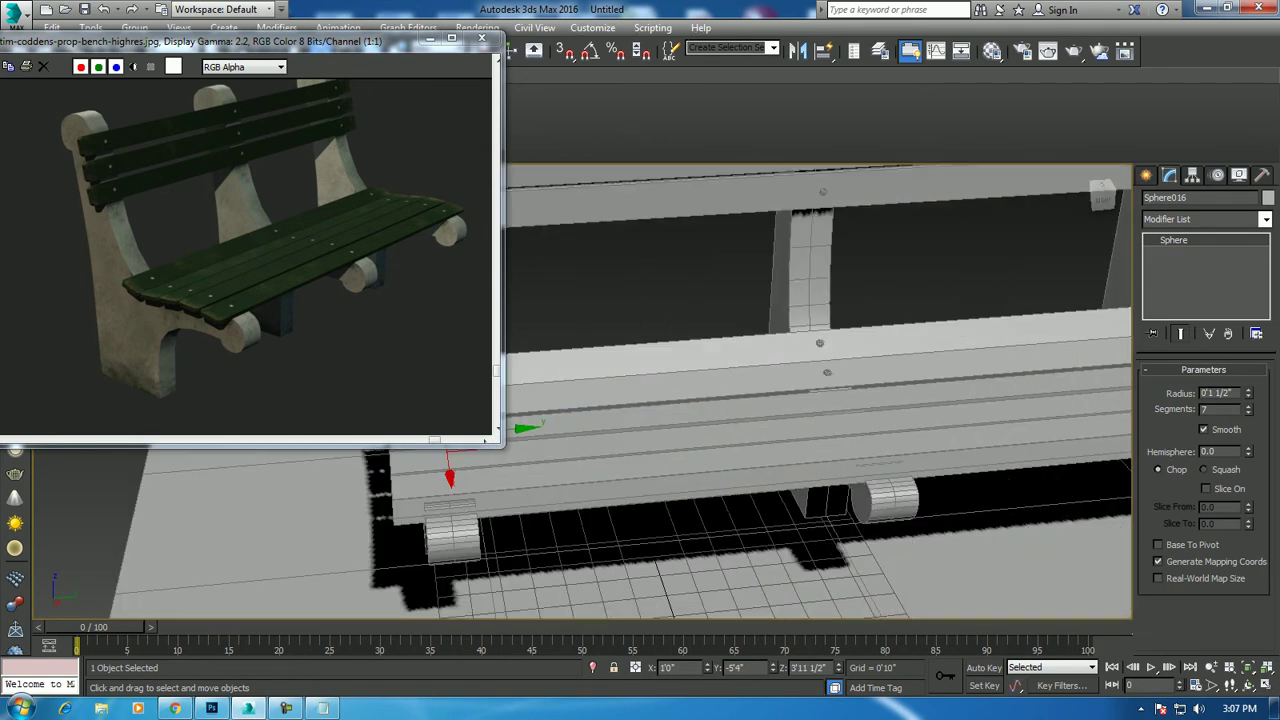
pyautogui.keyDown('shift'); pyautogui.moveTo(445, 448); pyautogui.dragTo(835, 402); pyautogui.keyUp('shift')
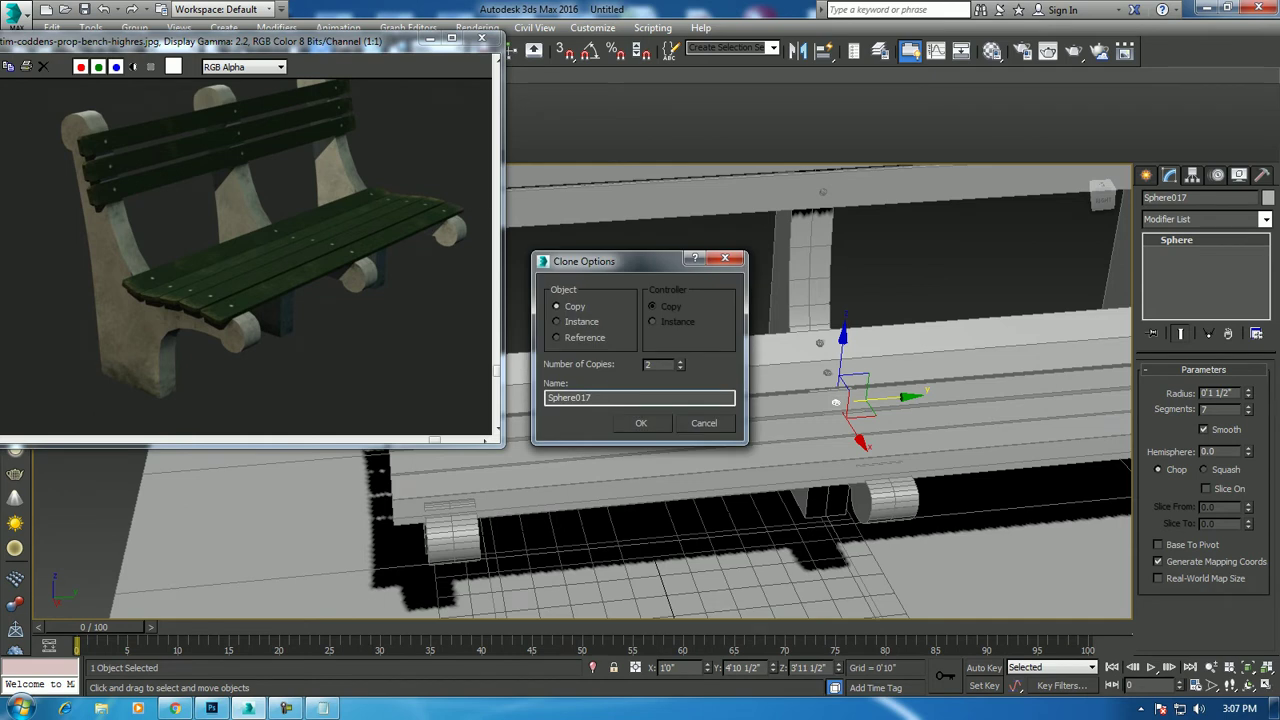
pyautogui.click(642, 421)
pyautogui.keyDown('alt'); pyautogui.moveTo(760, 400); pyautogui.dragTo(707, 229, button='middle'); pyautogui.keyUp('alt')
pyautogui.scroll(-5, 707, 229)
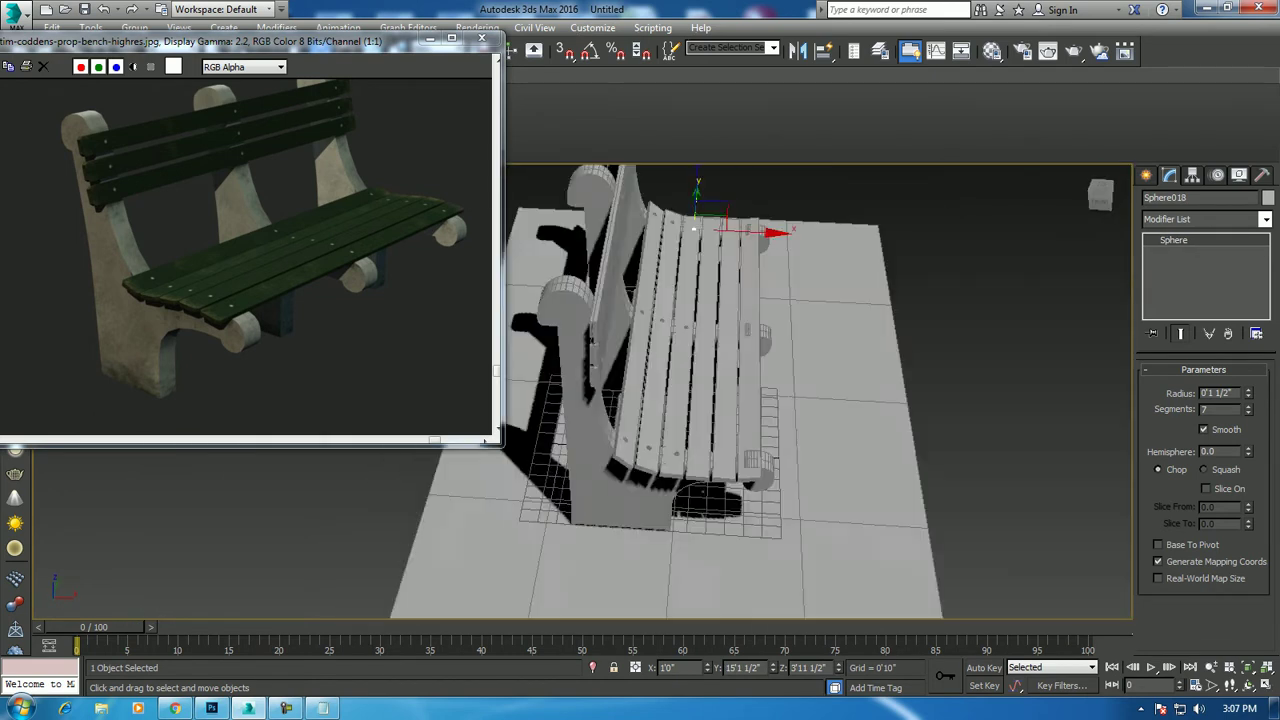
pyautogui.scroll(3, 707, 229)
pyautogui.scroll(5, 707, 229)
# Select a set of three seat bolts and clone them with 3 copies
pyautogui.click(676, 497)
pyautogui.keyDown('alt'); pyautogui.moveTo(676, 497); pyautogui.dragTo(700, 470, button='middle'); pyautogui.keyUp('alt')
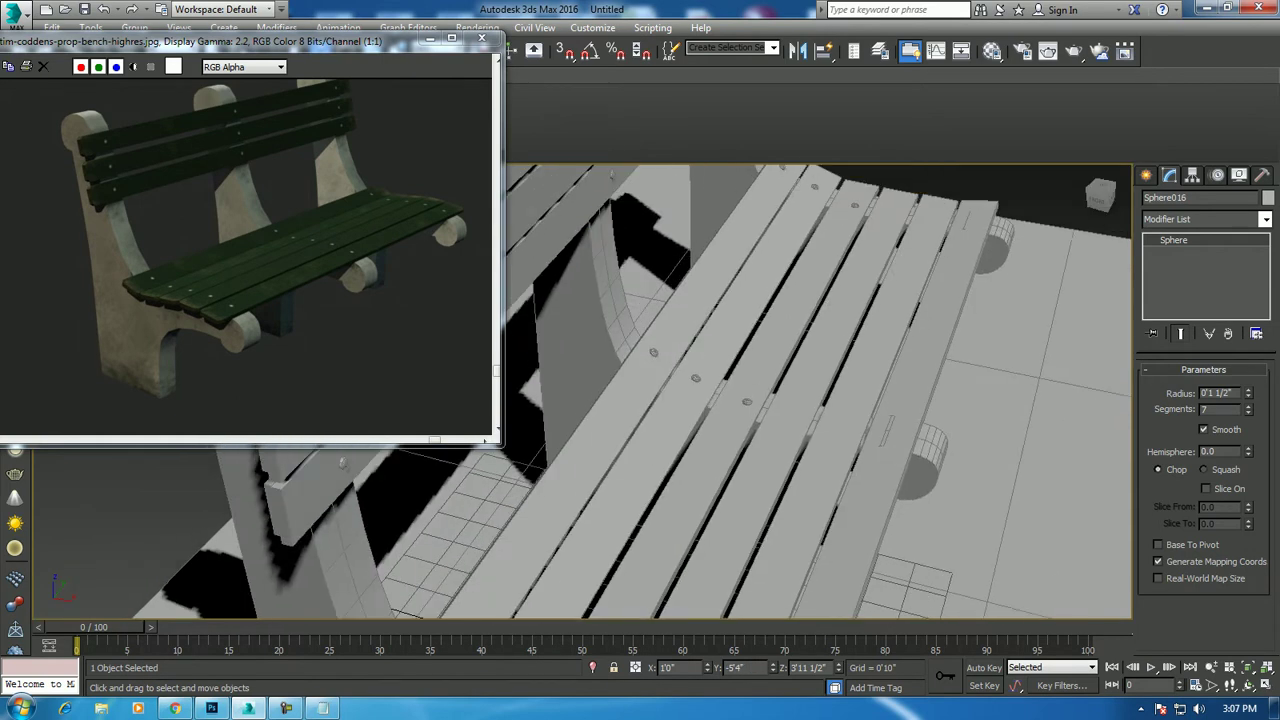
pyautogui.keyDown('ctrl'); pyautogui.click(746, 402); pyautogui.keyUp('ctrl')
pyautogui.keyDown('ctrl'); pyautogui.click(760, 355); pyautogui.keyUp('ctrl')
pyautogui.scroll(-5, 760, 355)
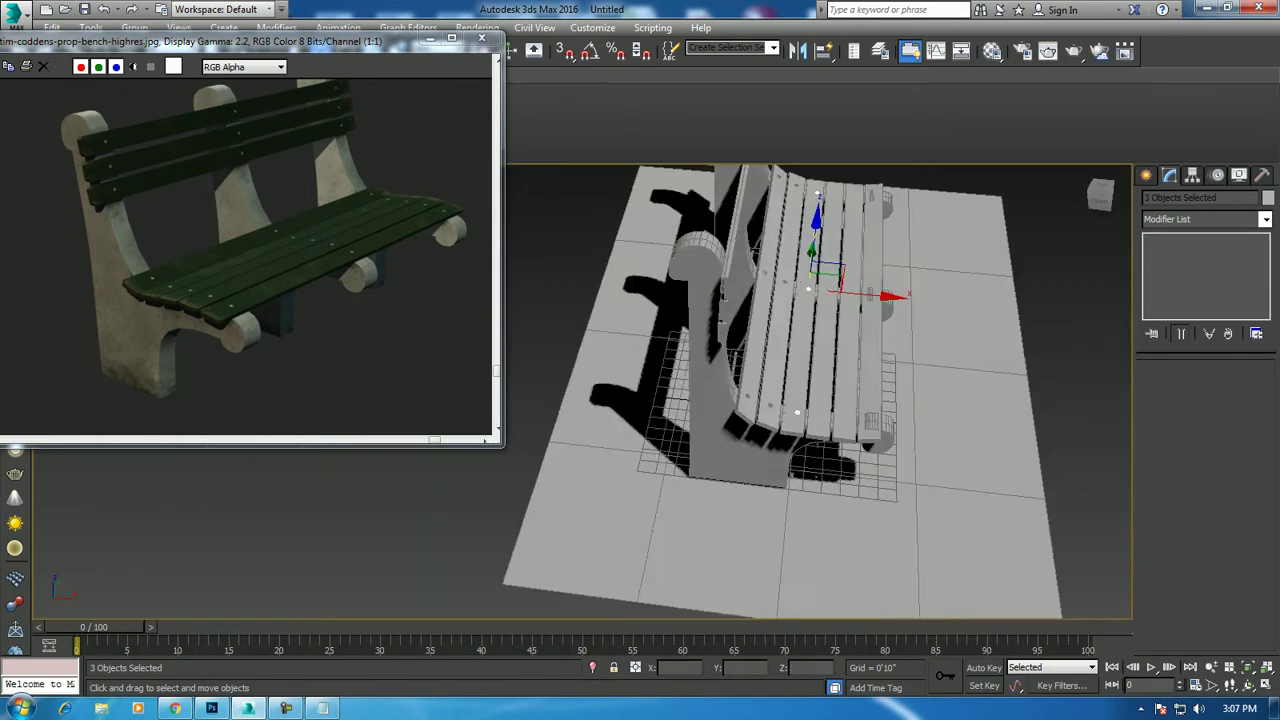
pyautogui.scroll(-2, 800, 400)
pyautogui.keyDown('alt'); pyautogui.moveTo(833, 448); pyautogui.dragTo(826, 270, button='middle'); pyautogui.keyUp('alt')
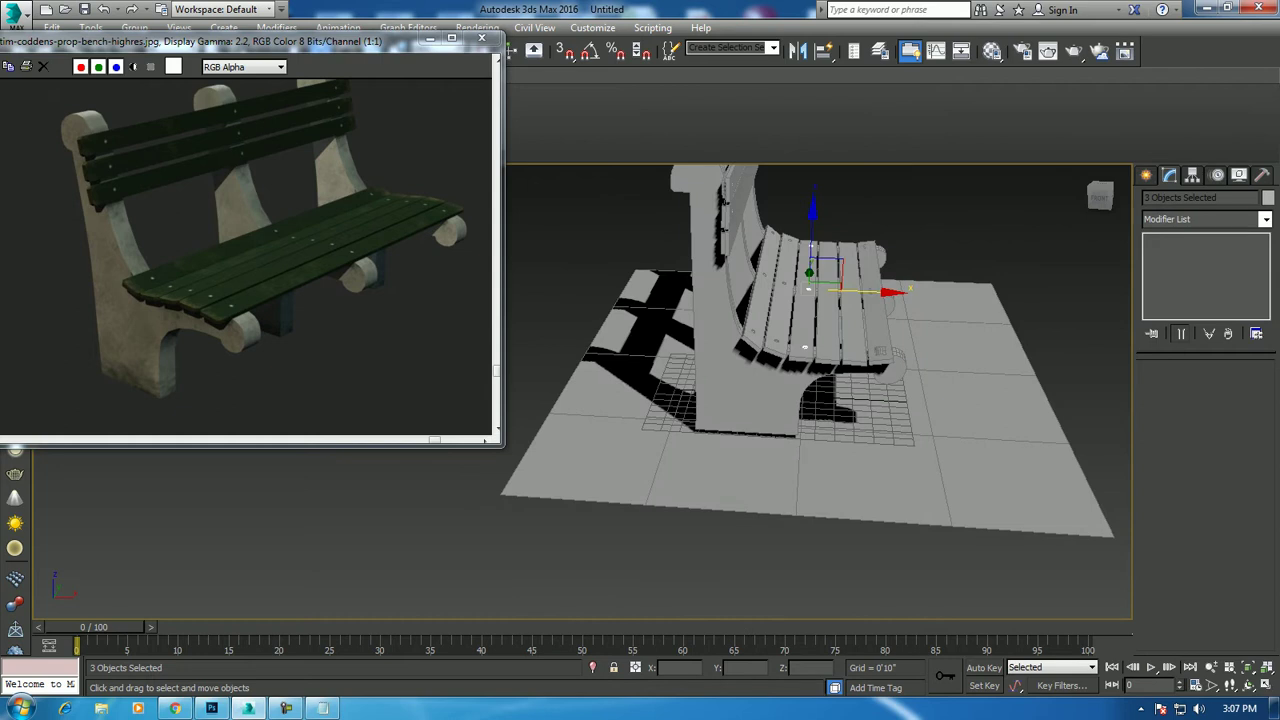
pyautogui.hotkey('ctrl', 'v')
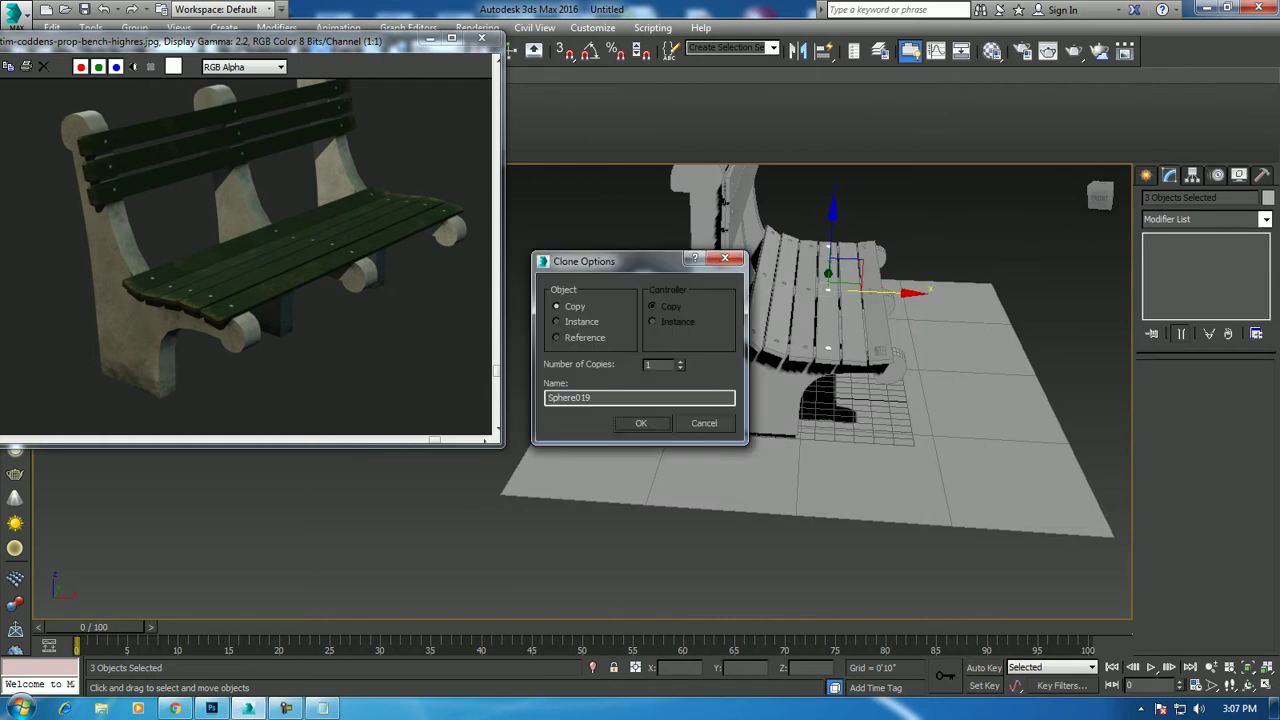
pyautogui.write('3')
pyautogui.press('Return')
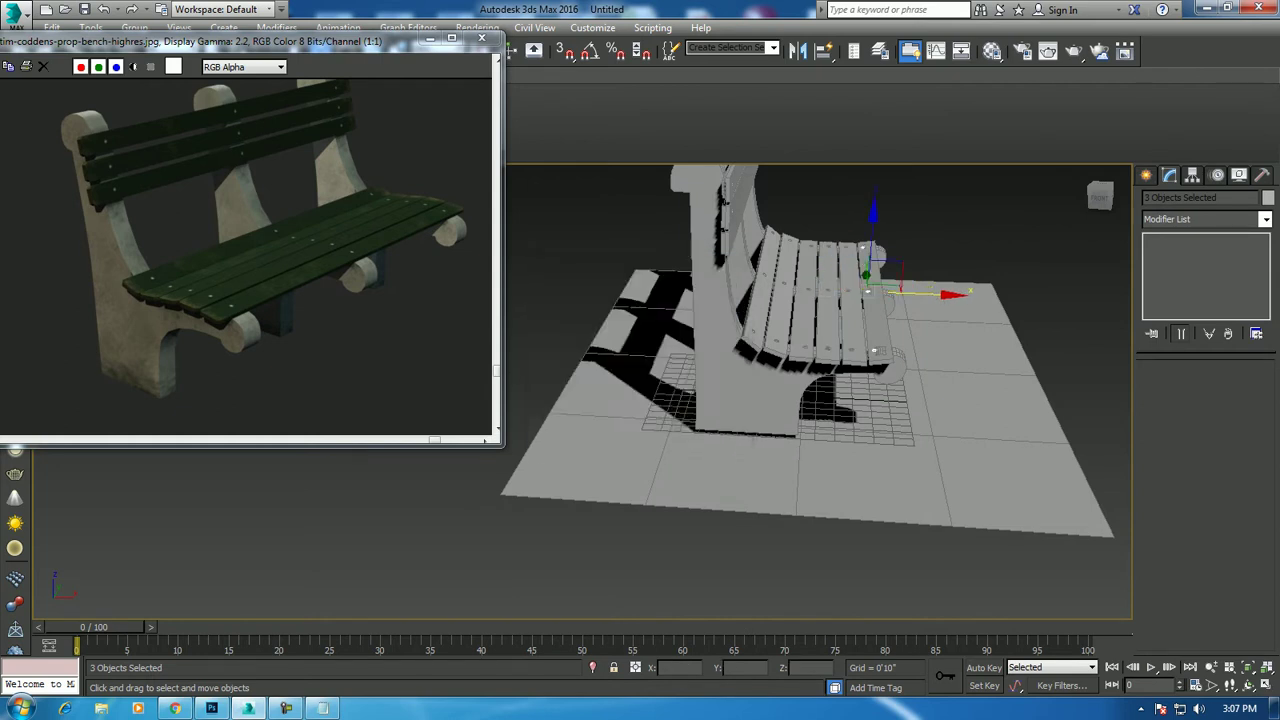
pyautogui.keyDown('alt'); pyautogui.moveTo(826, 300); pyautogui.dragTo(790, 310, button='middle'); pyautogui.keyUp('alt')
pyautogui.keyDown('alt'); pyautogui.moveTo(870, 290); pyautogui.dragTo(804, 473, button='middle'); pyautogui.keyUp('alt')
# Nudge the copied bolts slightly along X so they line up
pyautogui.scroll(5, 840, 380)
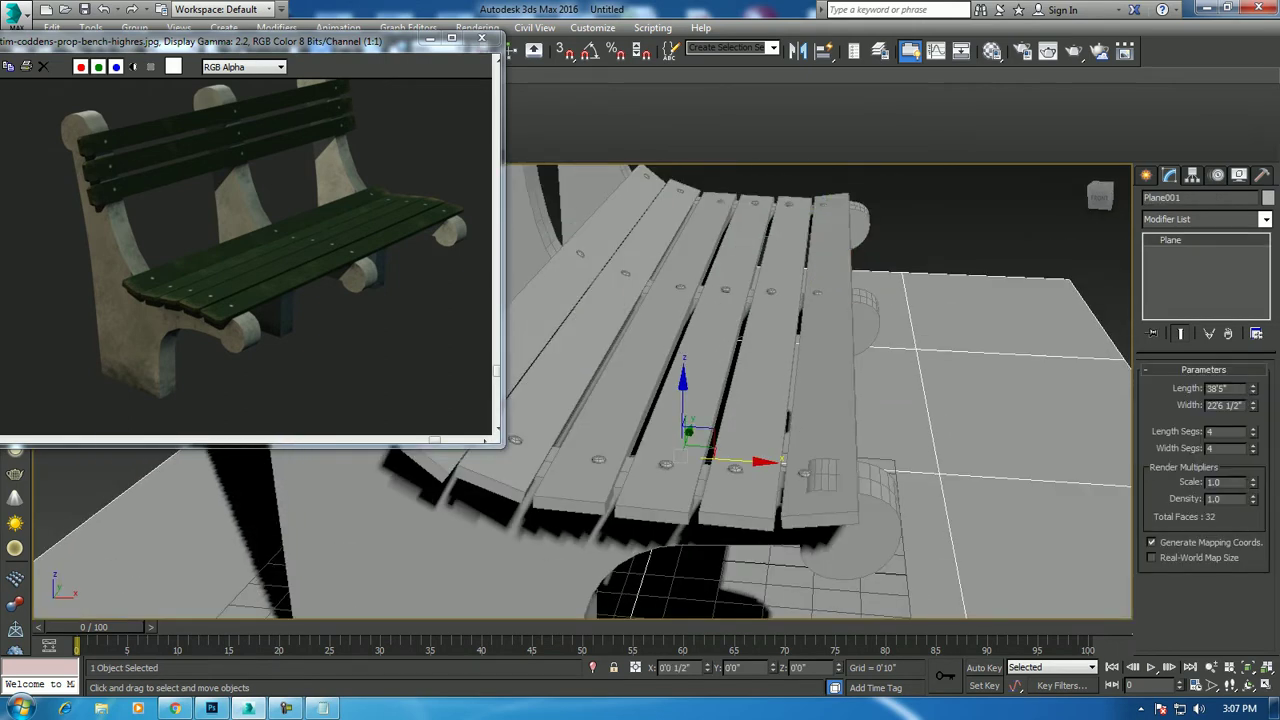
pyautogui.moveTo(804, 473); pyautogui.dragTo(819, 469)
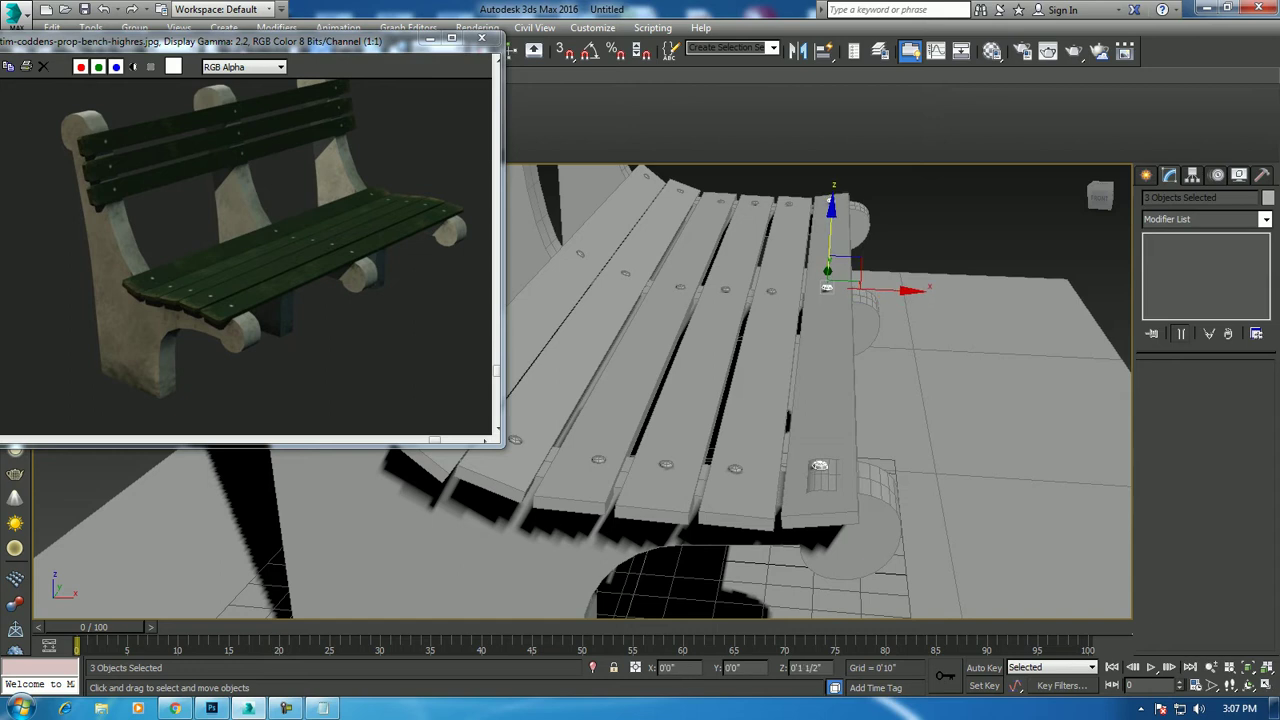
pyautogui.moveTo(819, 469)
pyautogui.keyDown('alt'); pyautogui.mouseDown(button='middle')
pyautogui.moveTo(532, 428)
pyautogui.moveTo(560, 330)
pyautogui.moveTo(600, 300)
pyautogui.mouseUp(button='middle'); pyautogui.keyUp('alt')
pyautogui.hotkey('ctrl', 'd')
pyautogui.scroll(-5, 532, 428)
pyautogui.scroll(-3, 532, 428)
# Frame a curved support and orbit to a more frontal view of the bench
pyautogui.click(830, 190)
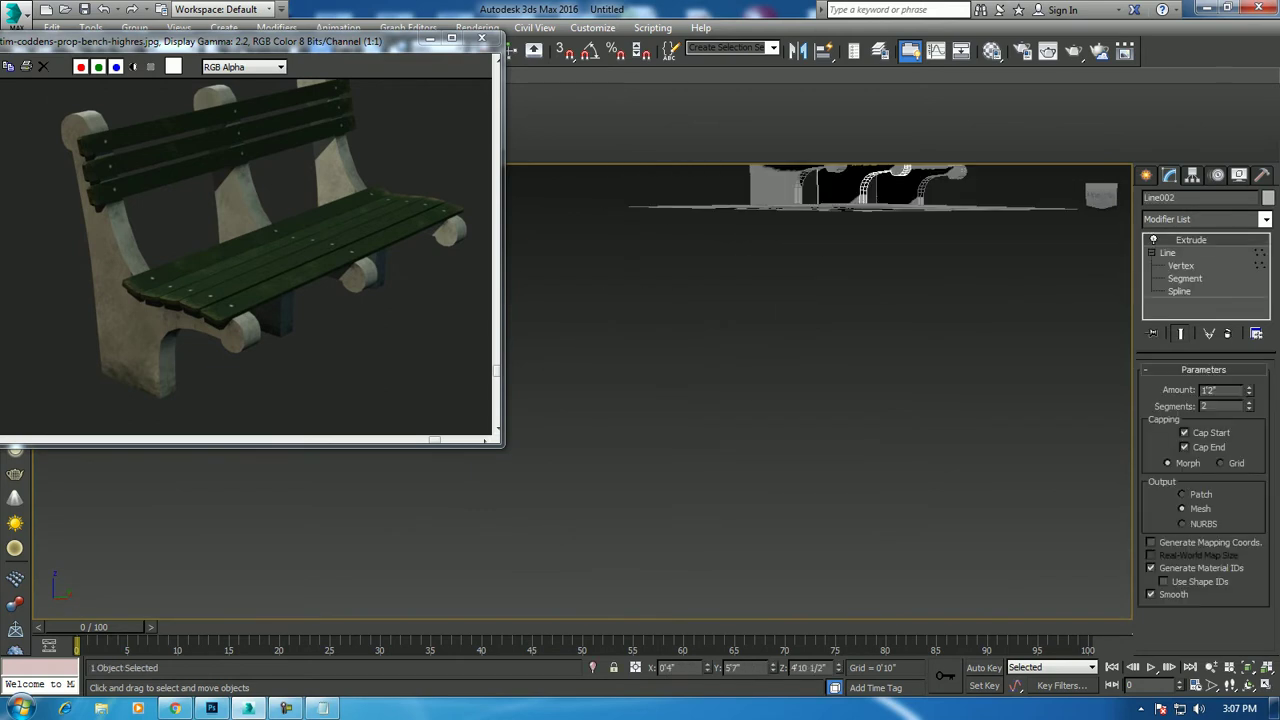
pyautogui.press('z')
pyautogui.scroll(-5, 818, 390)
pyautogui.keyDown('alt'); pyautogui.moveTo(818, 390); pyautogui.dragTo(735, 390, button='middle'); pyautogui.keyUp('alt')
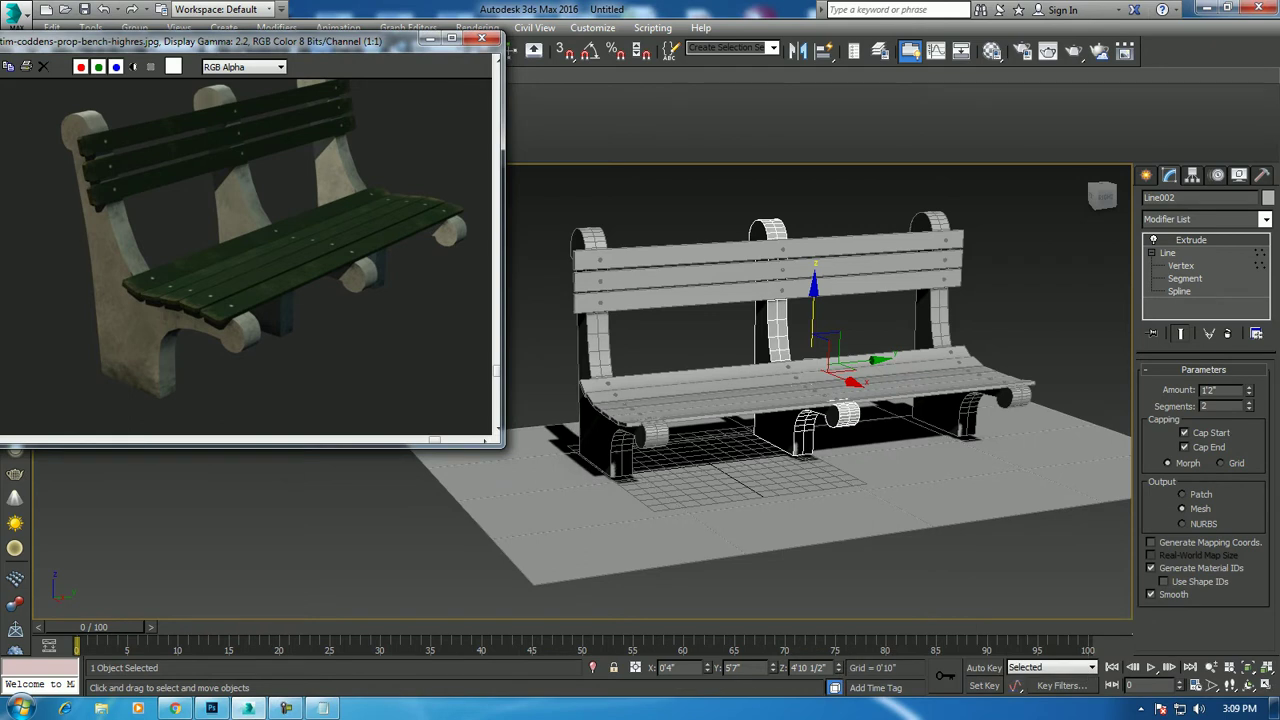
pyautogui.scroll(2, 820, 390)
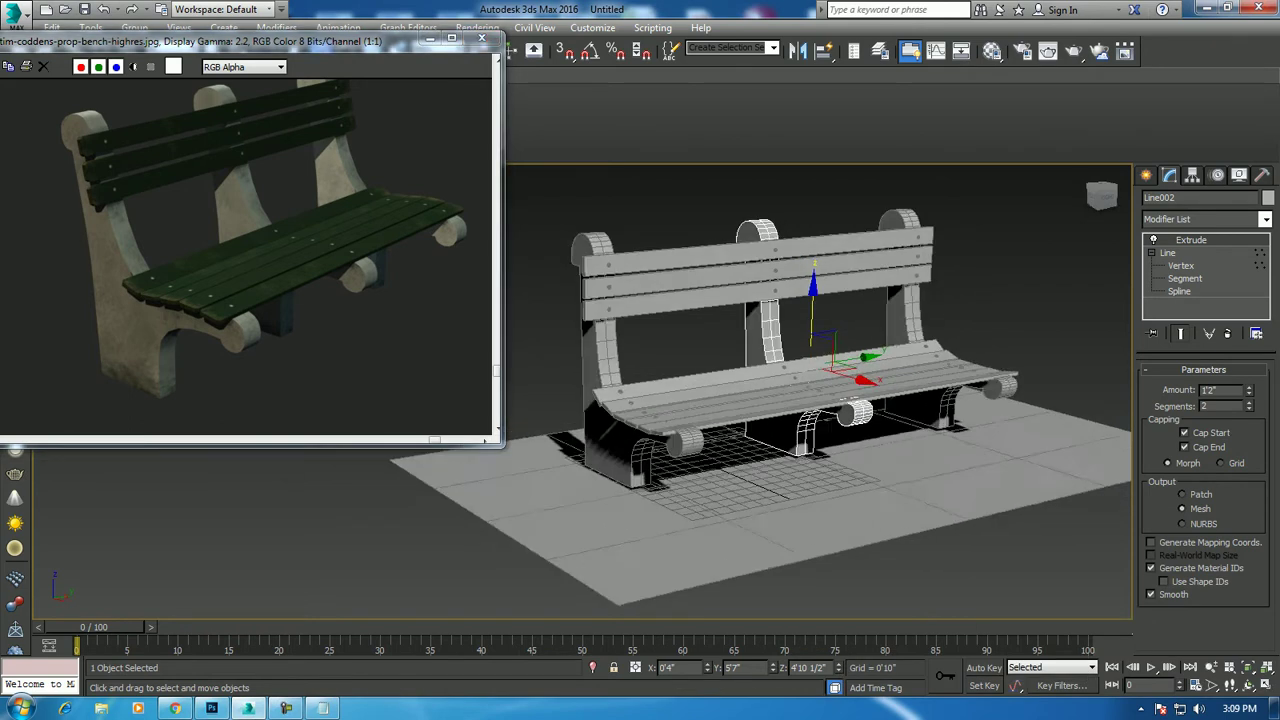
pyautogui.scroll(3, 820, 390)
# Select the three backrest slats and every seat slat together
pyautogui.click(770, 268)
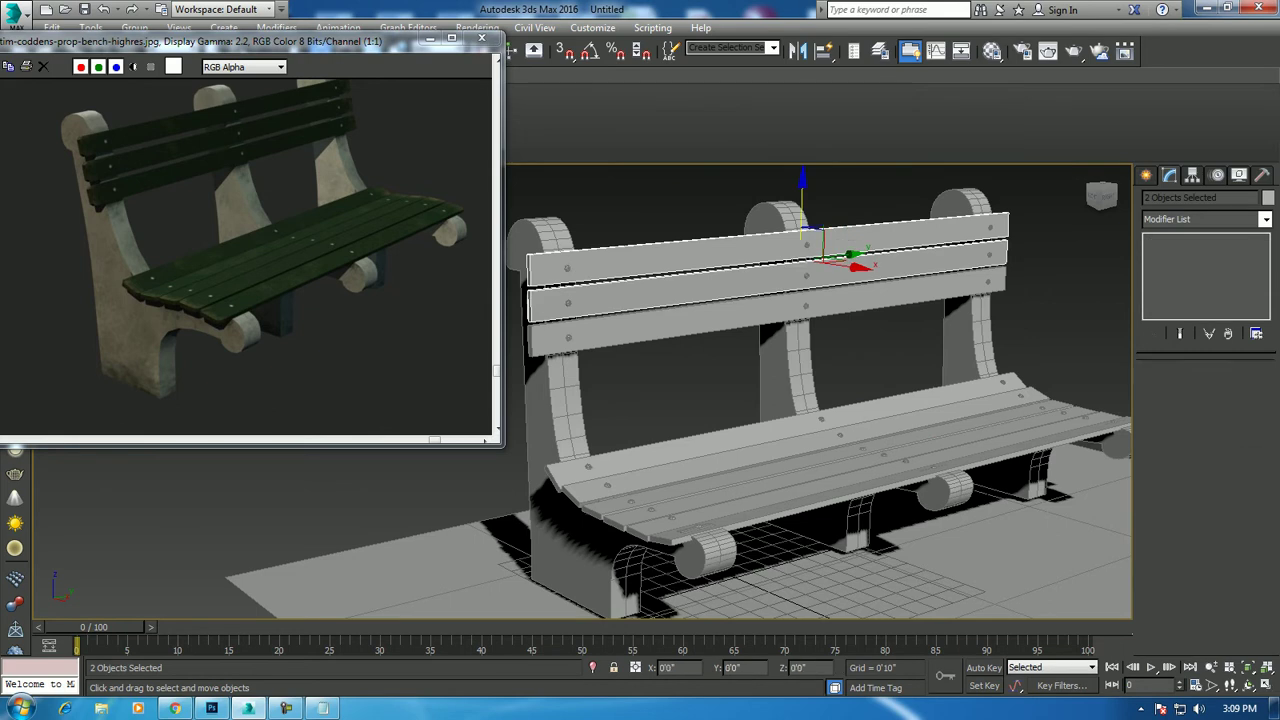
pyautogui.keyDown('ctrl'); pyautogui.click(812, 395); pyautogui.keyUp('ctrl')
pyautogui.keyDown('ctrl'); pyautogui.click(820, 352); pyautogui.keyUp('ctrl')
pyautogui.keyDown('ctrl'); pyautogui.click(831, 368); pyautogui.keyUp('ctrl')
pyautogui.keyDown('ctrl'); pyautogui.click(840, 381); pyautogui.keyUp('ctrl')
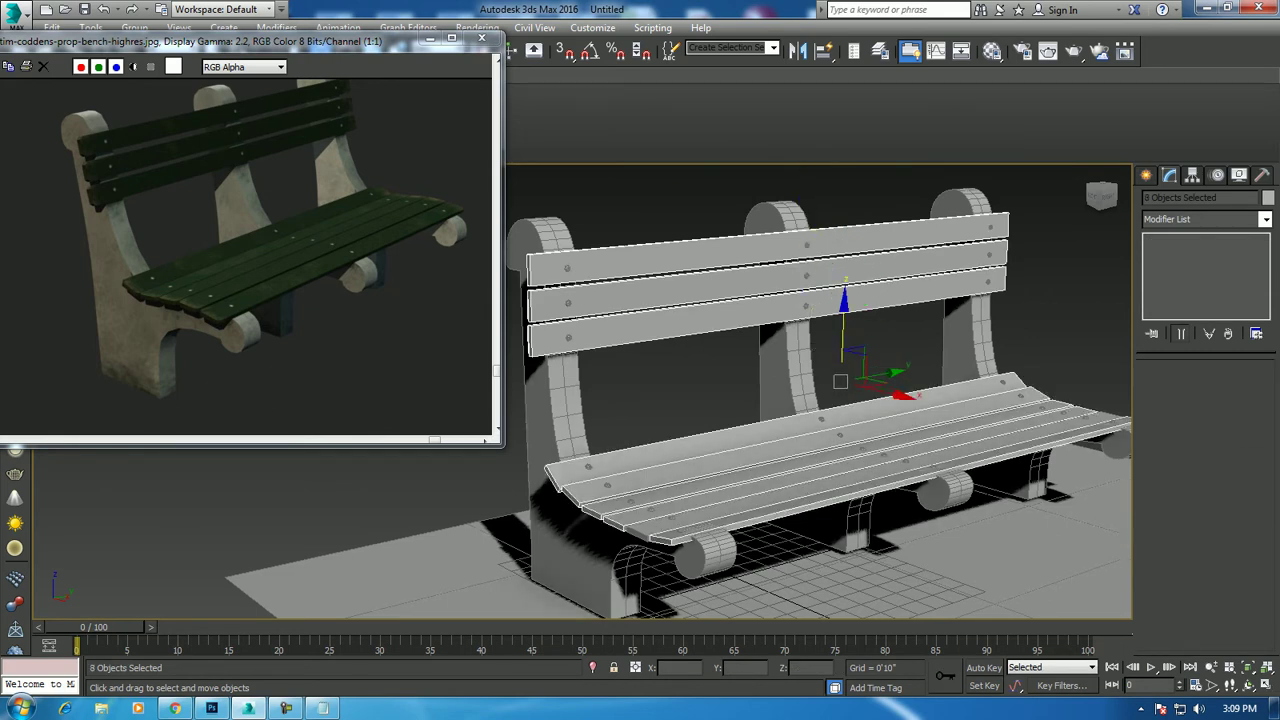
pyautogui.keyDown('ctrl'); pyautogui.click(846, 392); pyautogui.keyUp('ctrl')
pyautogui.click(991, 51)
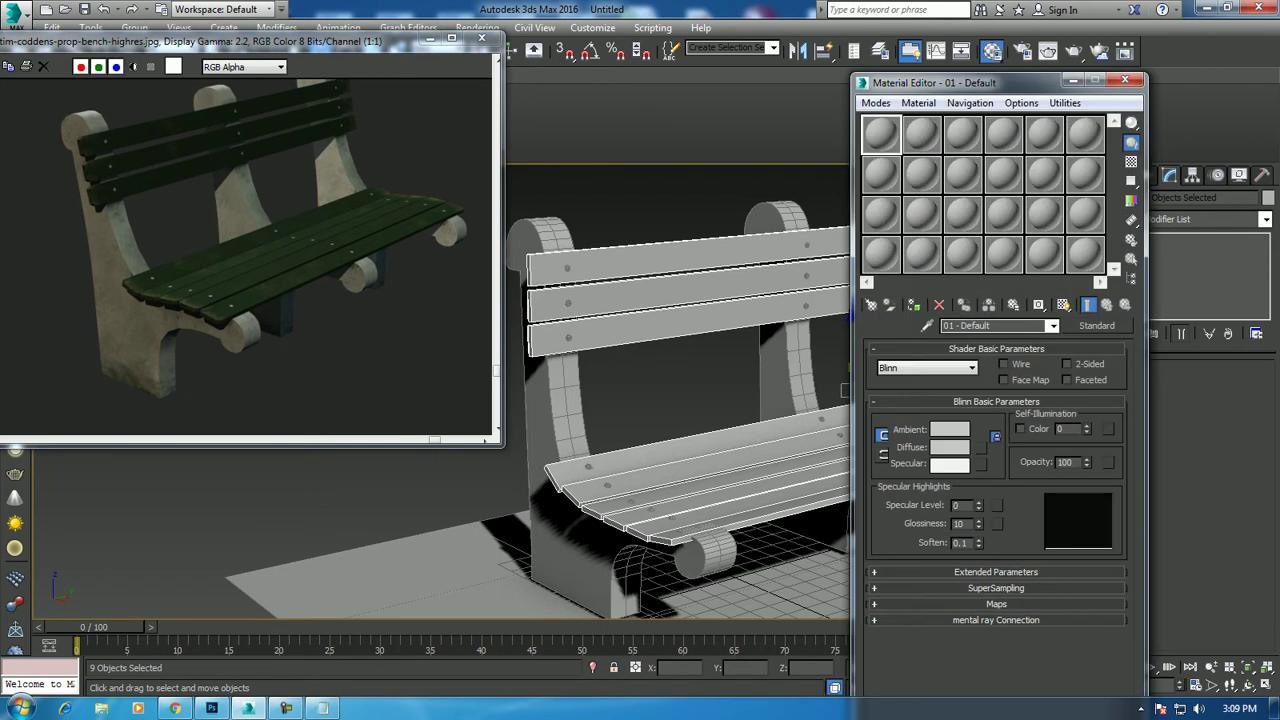
# Change 01 - Default to an Architectural material using the Wood Unfinished template
pyautogui.keyDown('alt'); pyautogui.moveTo(700, 400); pyautogui.dragTo(650, 400, button='middle'); pyautogui.keyUp('alt')
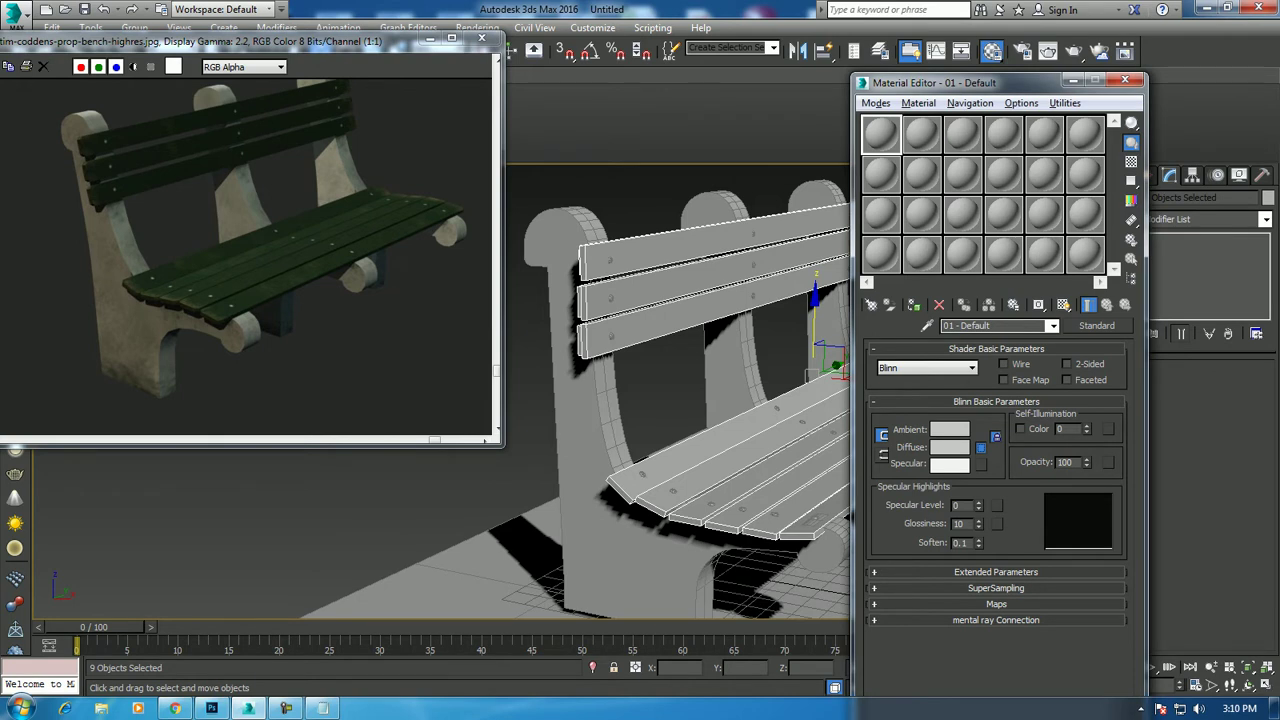
pyautogui.click(980, 447)
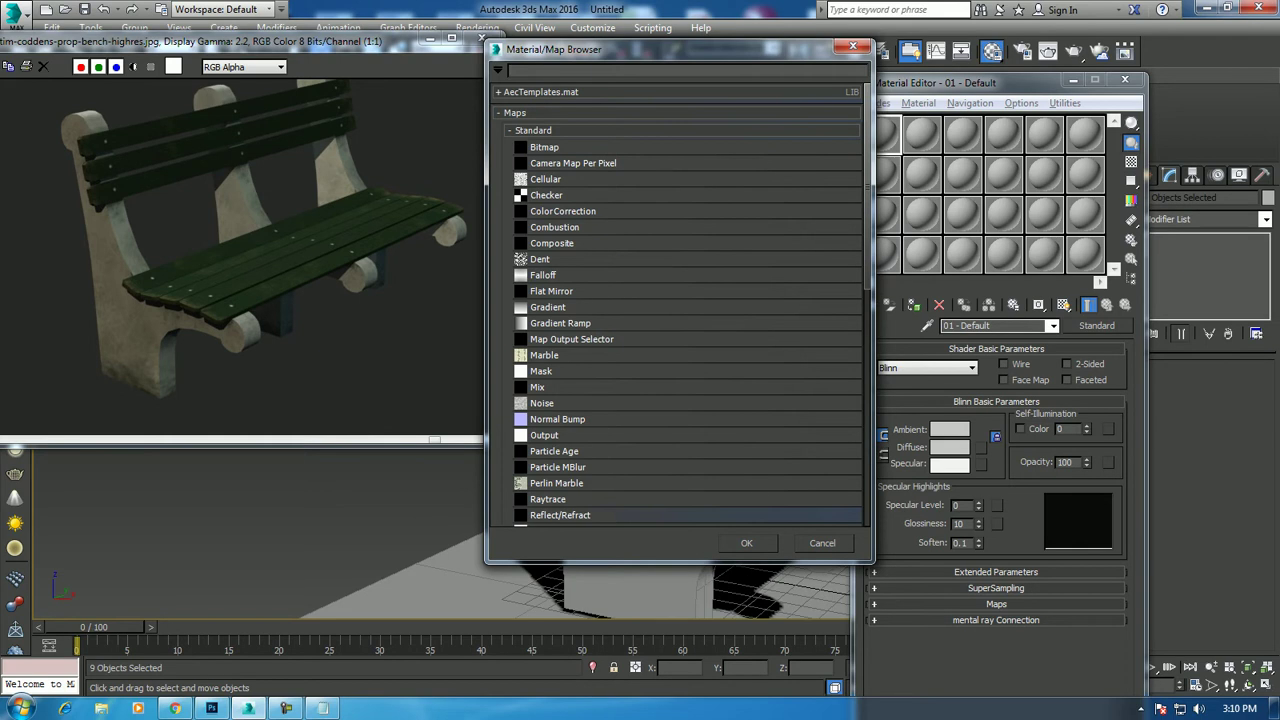
pyautogui.press('Escape')
pyautogui.click(1096, 325)
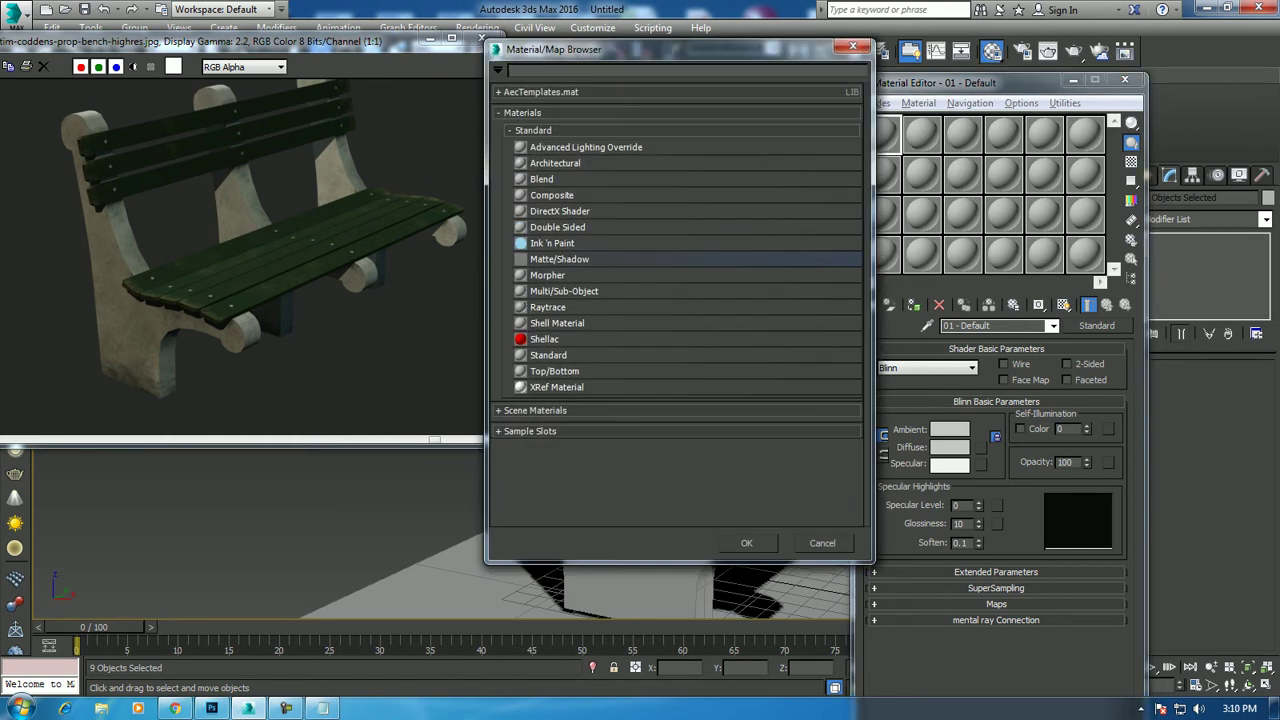
pyautogui.doubleClick(555, 163)
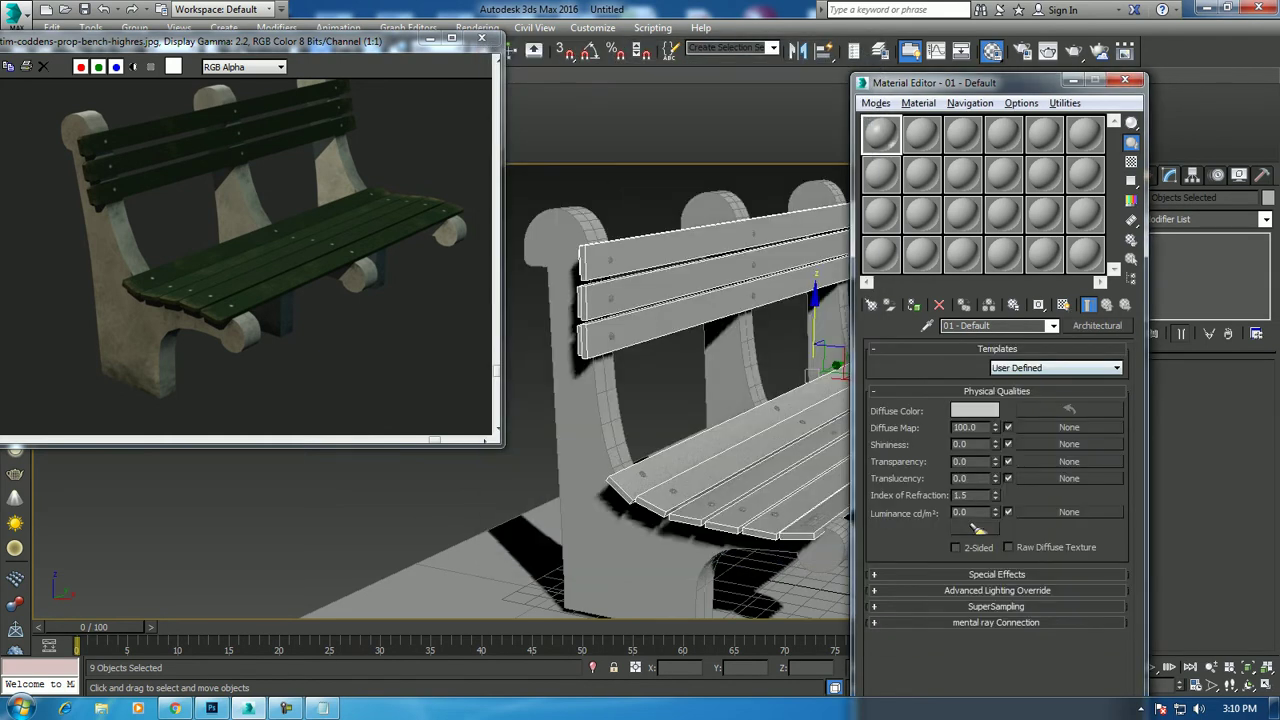
pyautogui.click(1055, 367)
pyautogui.click(1050, 606)
# Assign green-wood-texture-background-hd-500x281.jpg as a Bitmap diffuse map
pyautogui.click(1069, 427)
pyautogui.doubleClick(545, 147)
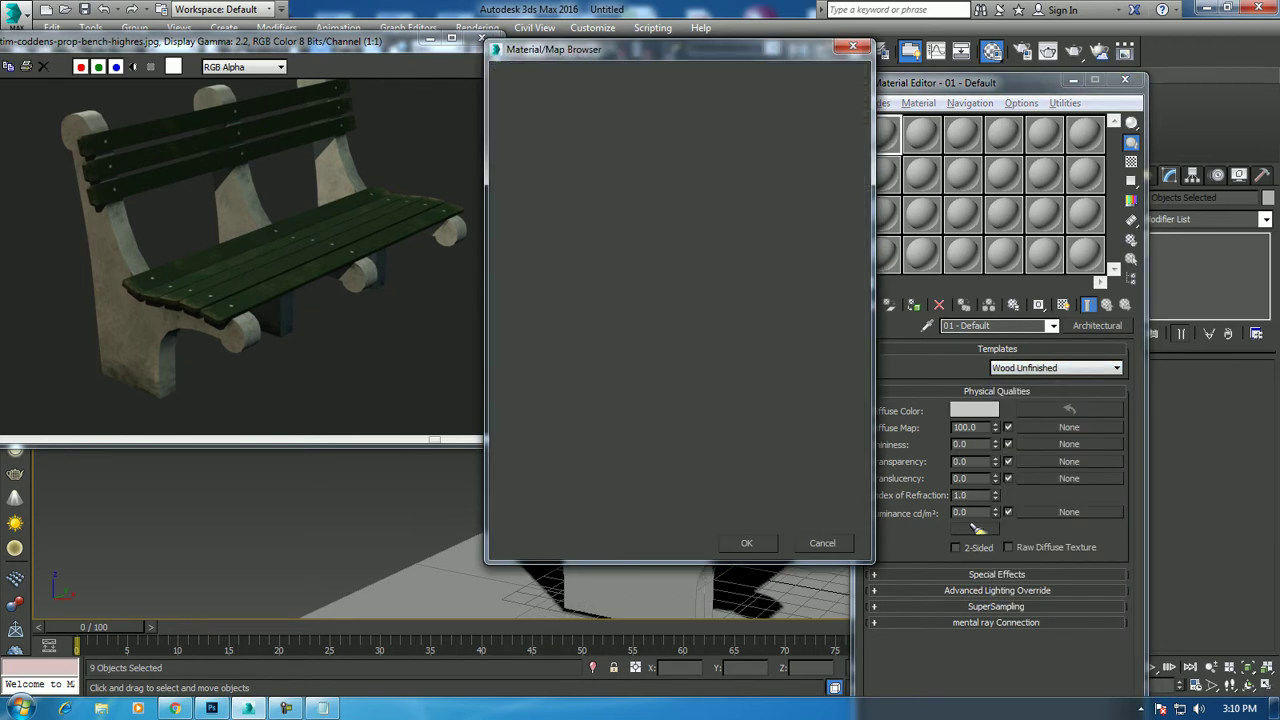
pyautogui.click(360, 305)
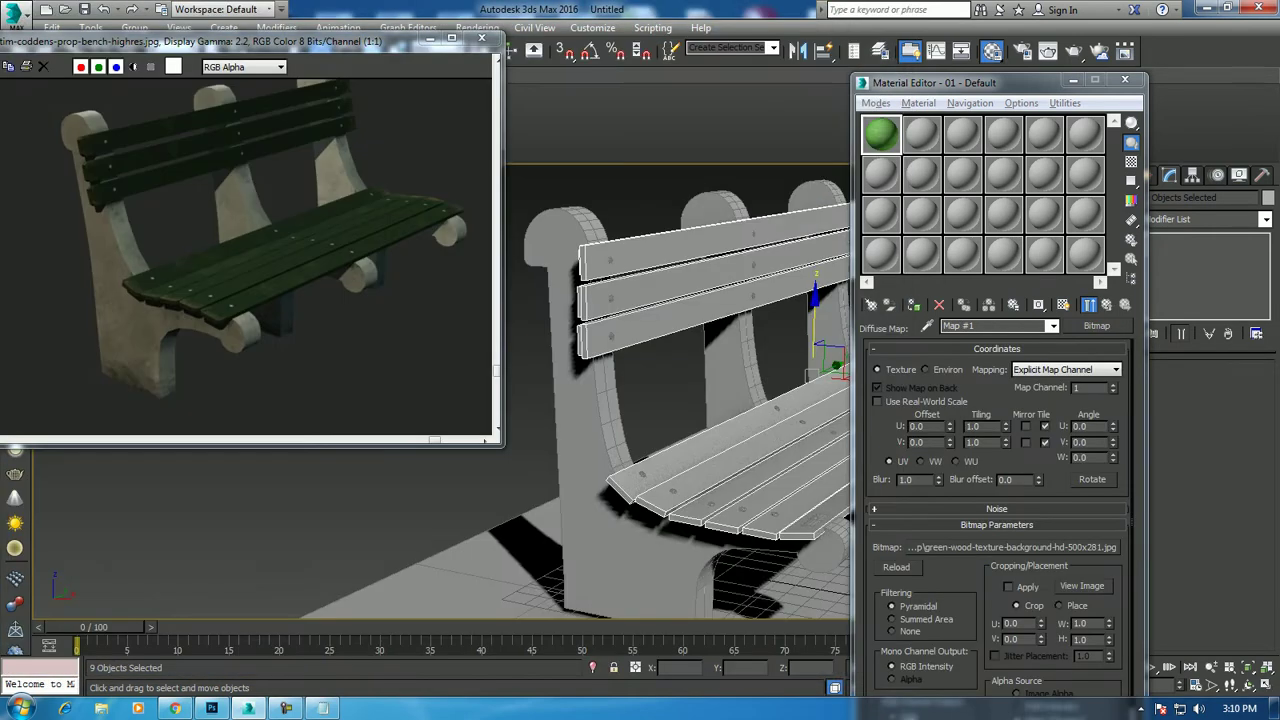
# Show the wood material in the viewport and add a Box UVW Map to the top rail
pyautogui.click(1063, 304)
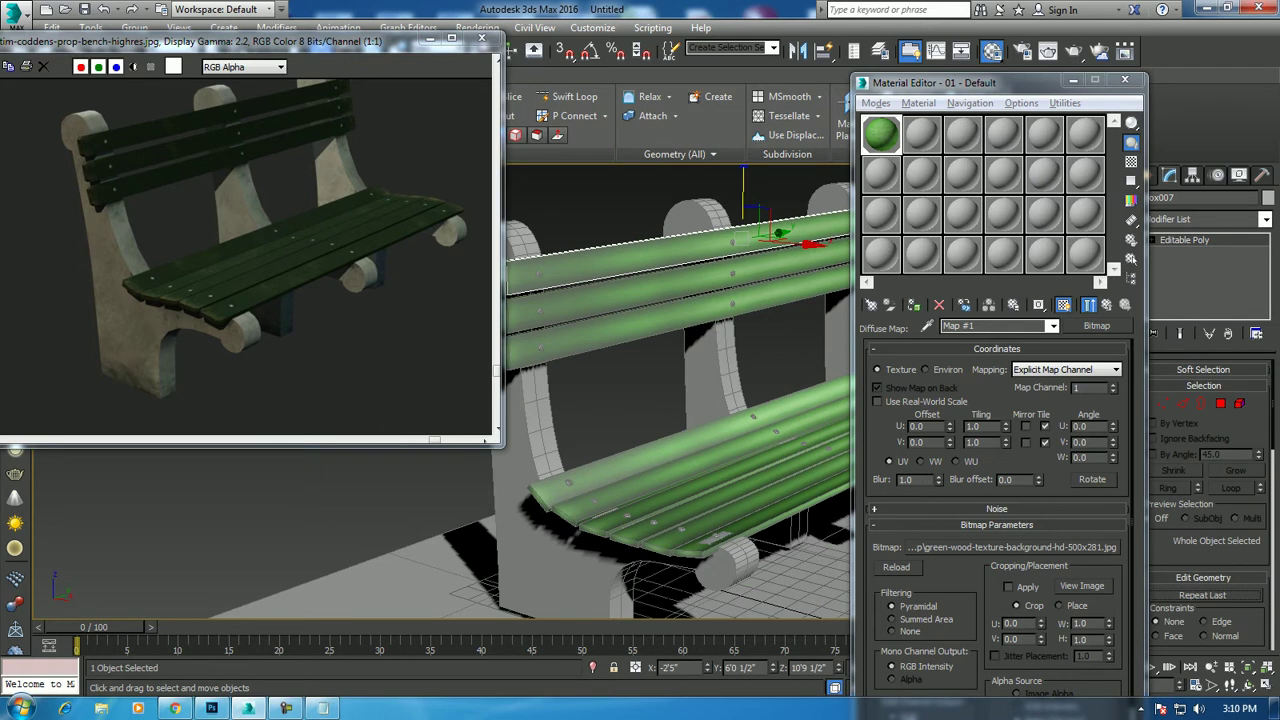
pyautogui.click(1265, 219)
pyautogui.scroll(-10, 1195, 450)
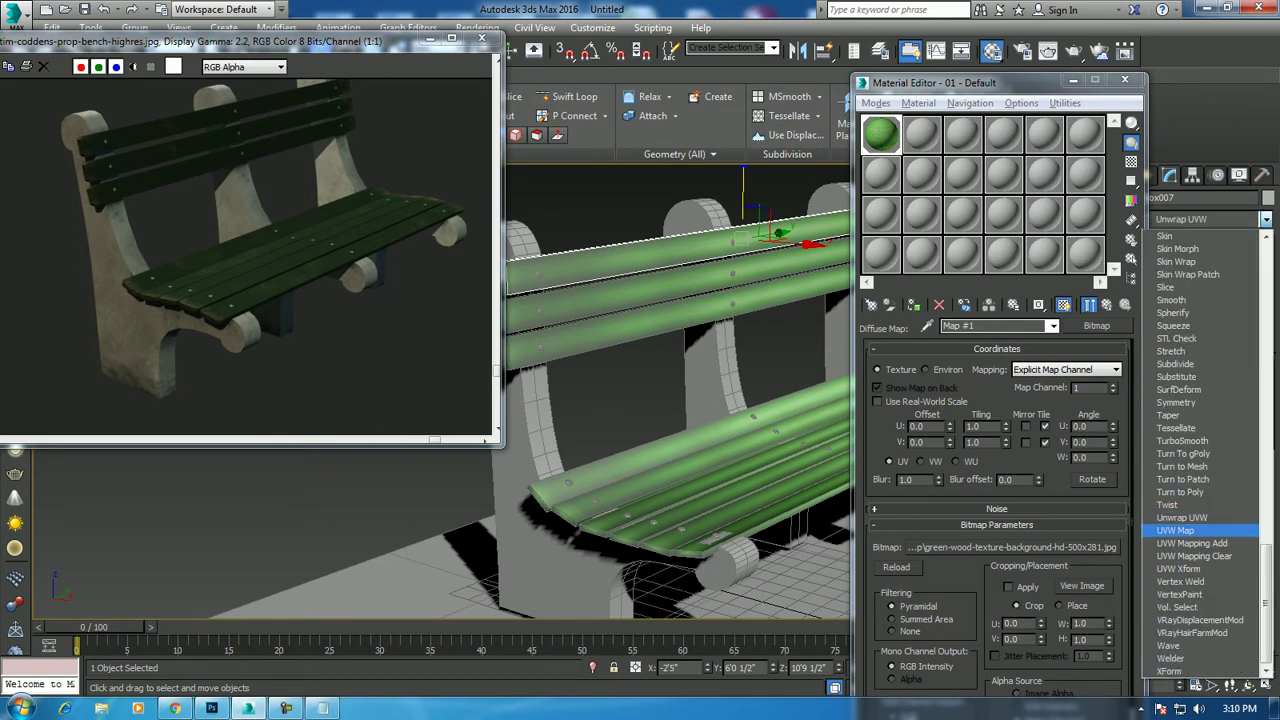
pyautogui.click(1185, 530)
pyautogui.click(1173, 459)
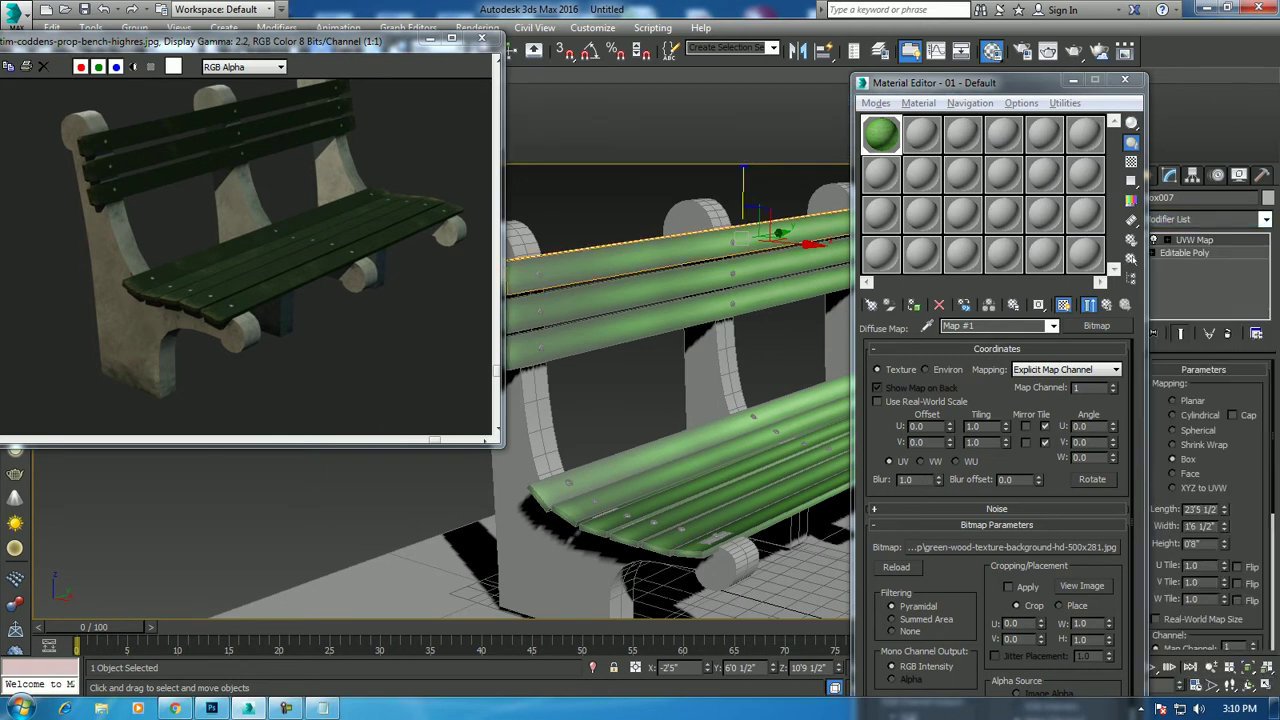
# Try U/V tiling of 5, return both to 1.0, and adjust the top rail's mapping length
pyautogui.click(972, 426)
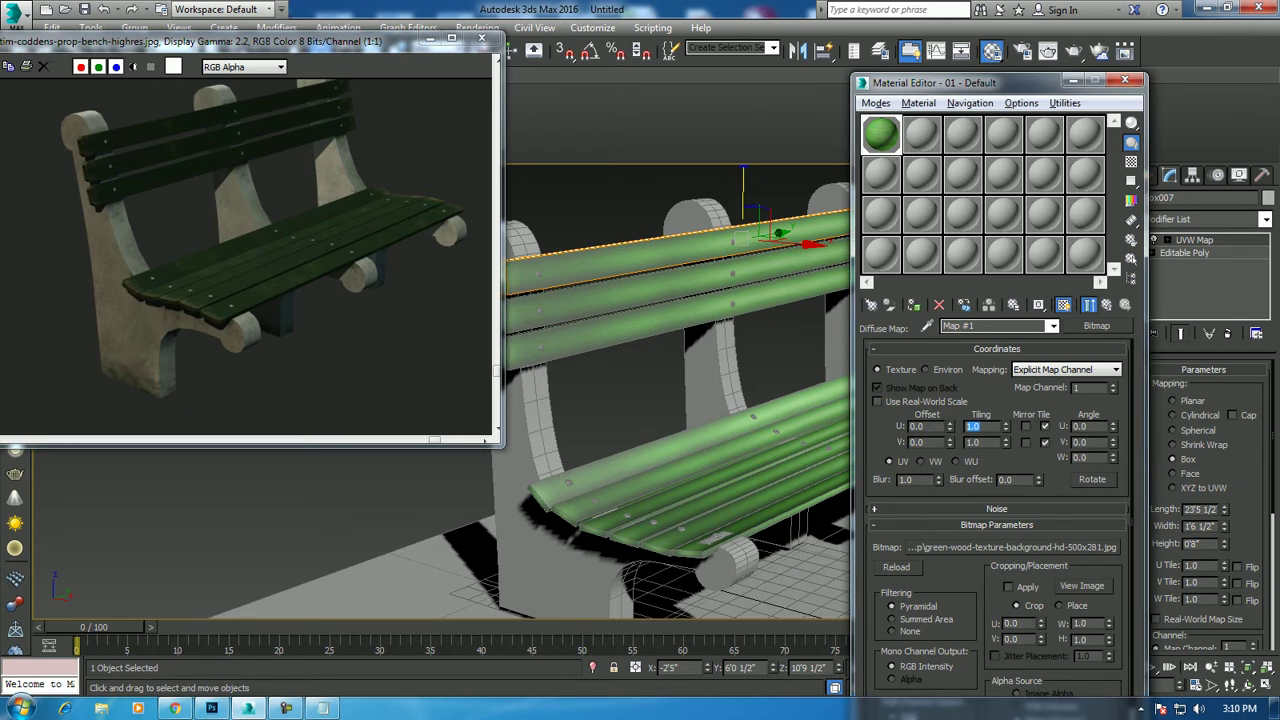
pyautogui.press('Tab')
pyautogui.hotkey('shift', 'Tab')
pyautogui.write('5')
pyautogui.press('Tab')
pyautogui.write('5')
pyautogui.press('Return')
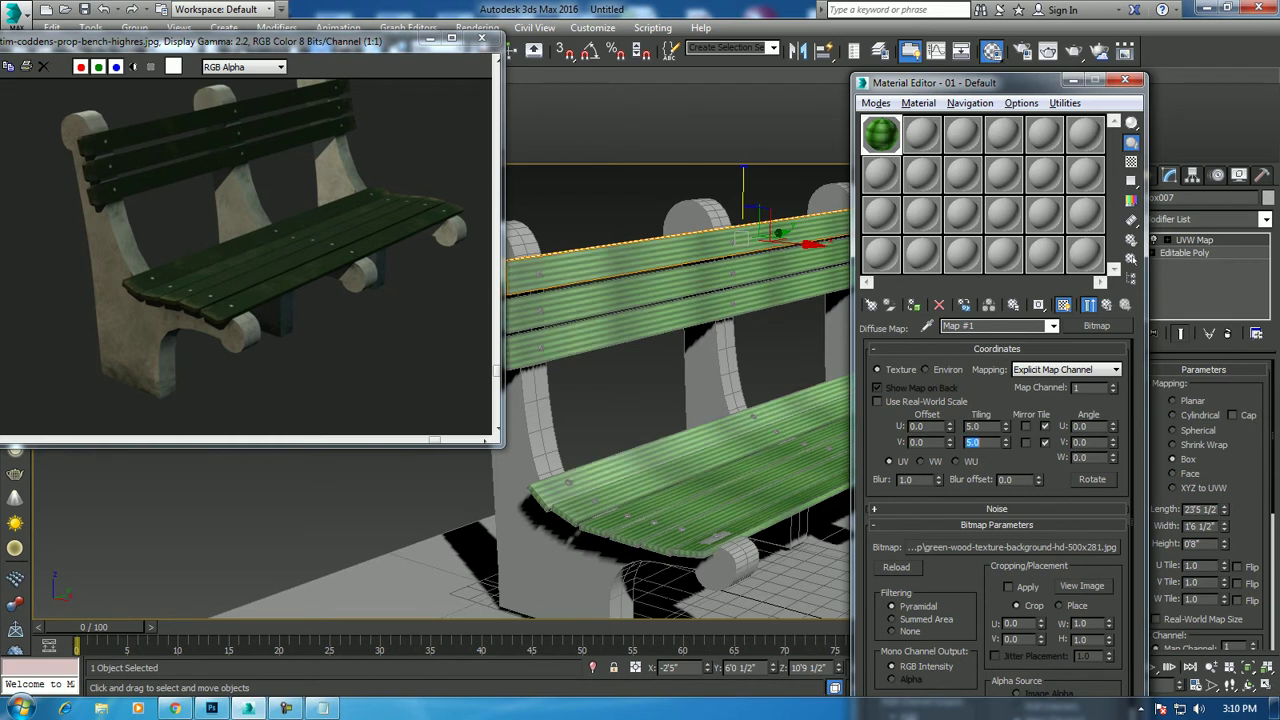
pyautogui.hotkey('shift', 'Tab')
pyautogui.press('Tab')
pyautogui.write('1')
pyautogui.press('Return')
pyautogui.hotkey('shift', 'Tab')
pyautogui.write('1')
pyautogui.press('Tab')
pyautogui.write('5')
pyautogui.press('Return')
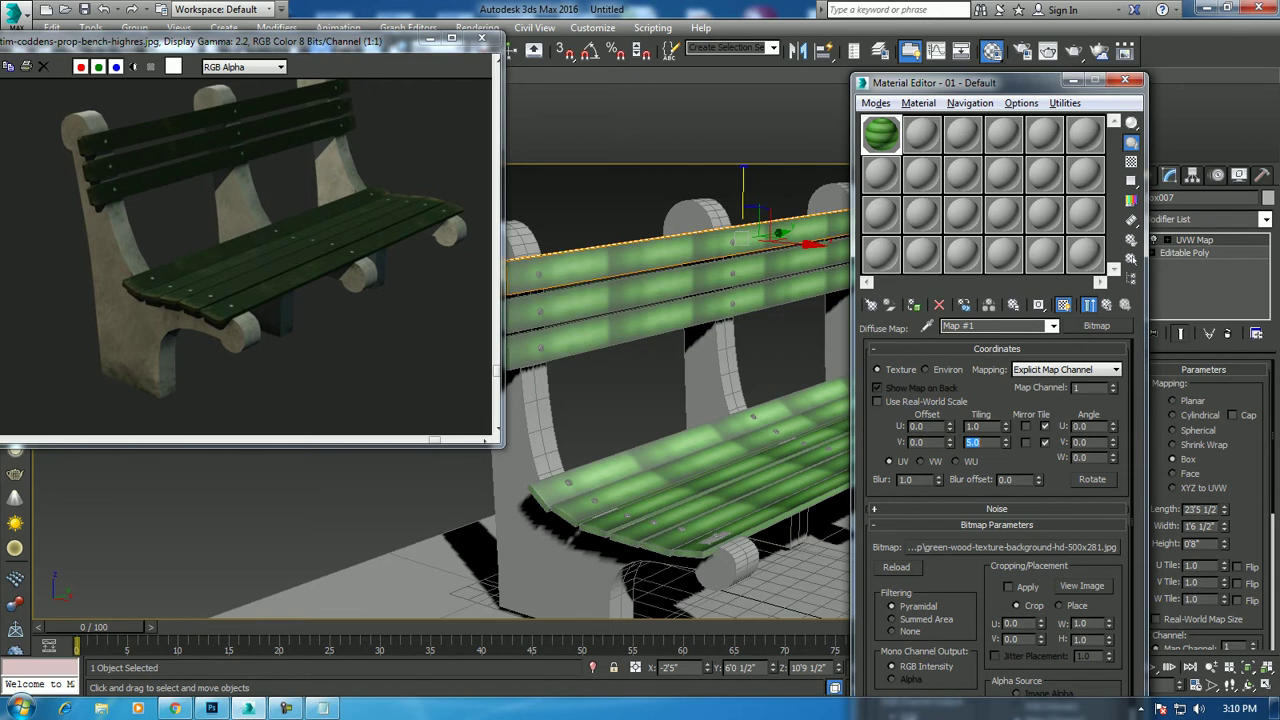
pyautogui.hotkey('shift', 'Tab')
pyautogui.press('Tab')
pyautogui.write('1')
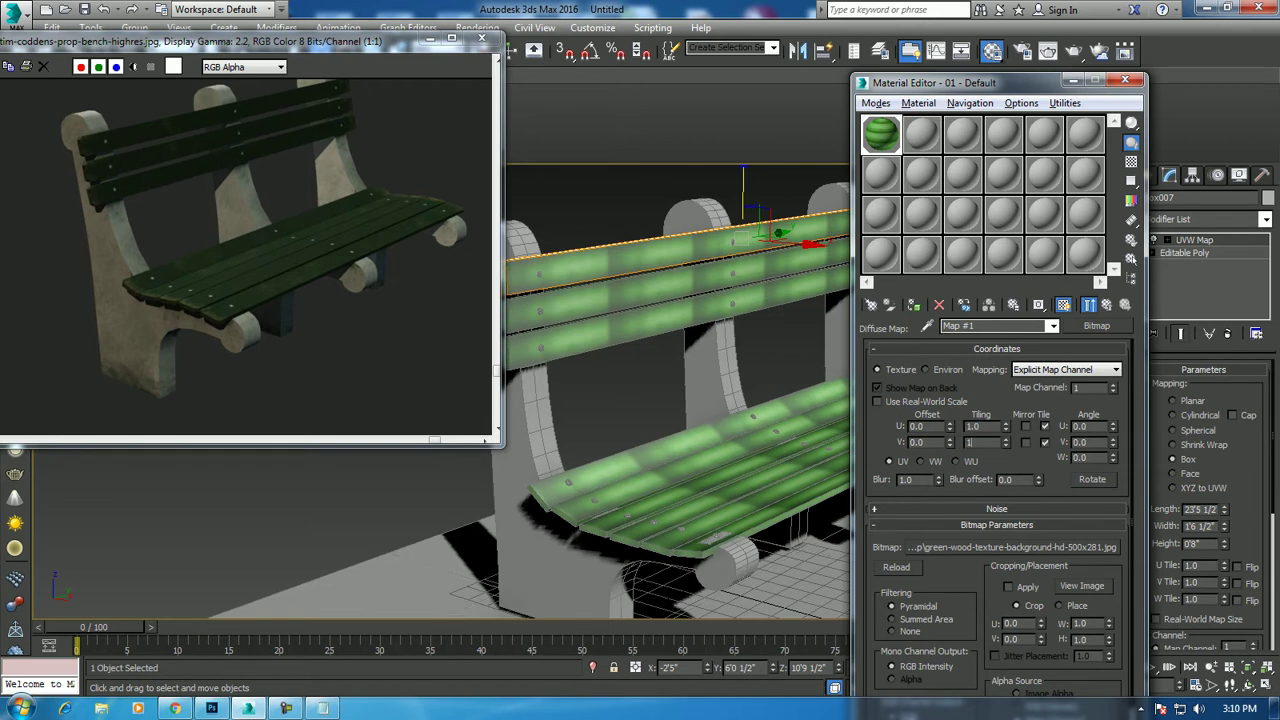
pyautogui.press('Return')
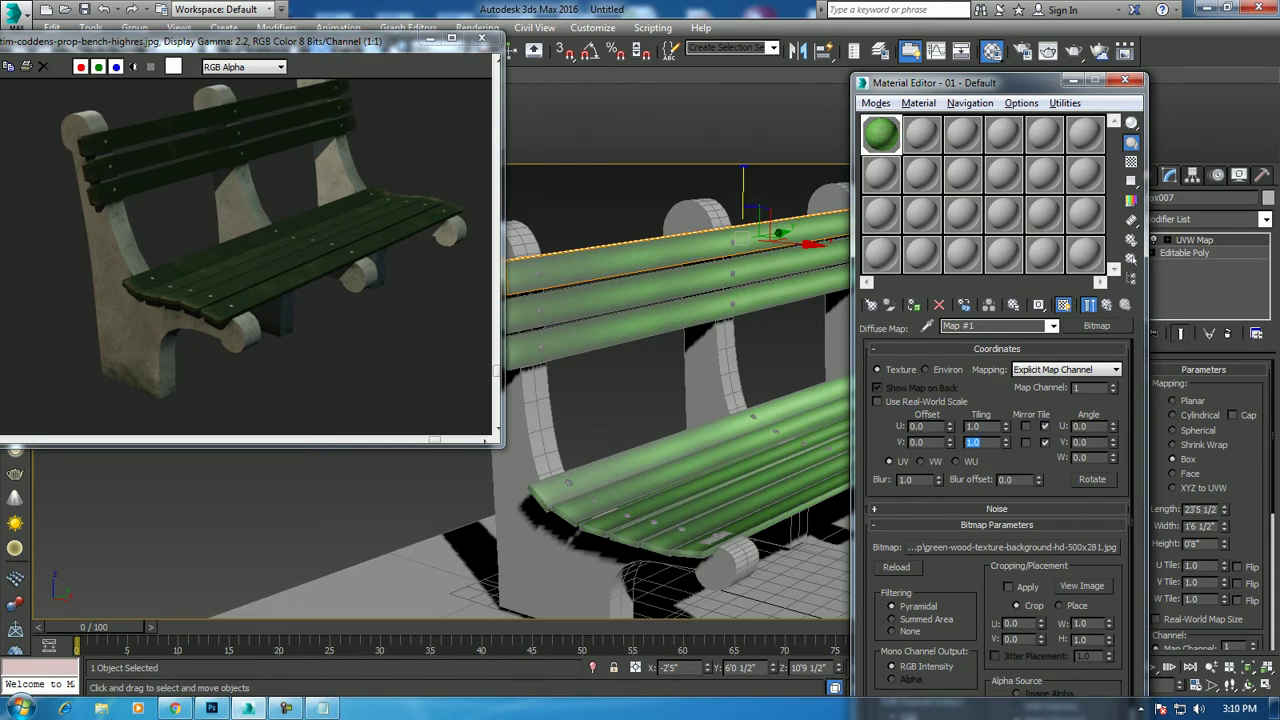
pyautogui.moveTo(1224, 509); pyautogui.dragTo(1224, 470)
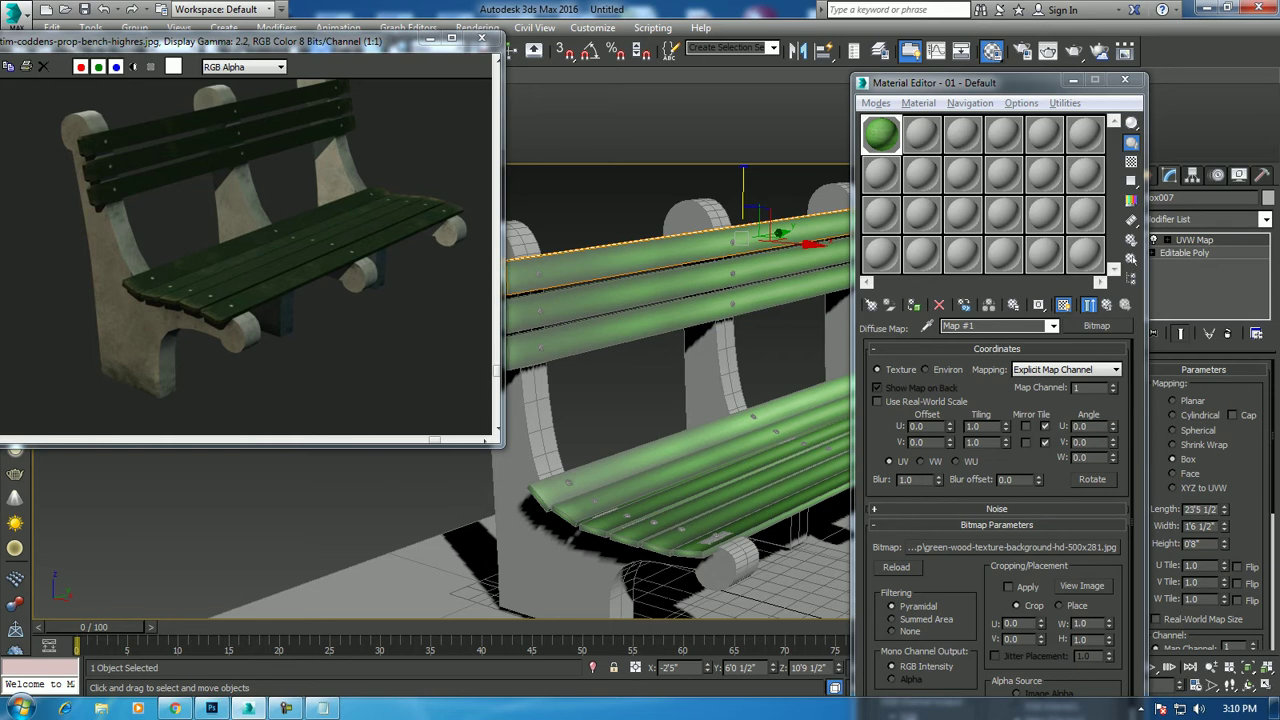
# Close the Material Editor and widen the top rail's UVW Map to 5'9"
pyautogui.click(1124, 80)
pyautogui.click(1060, 120)
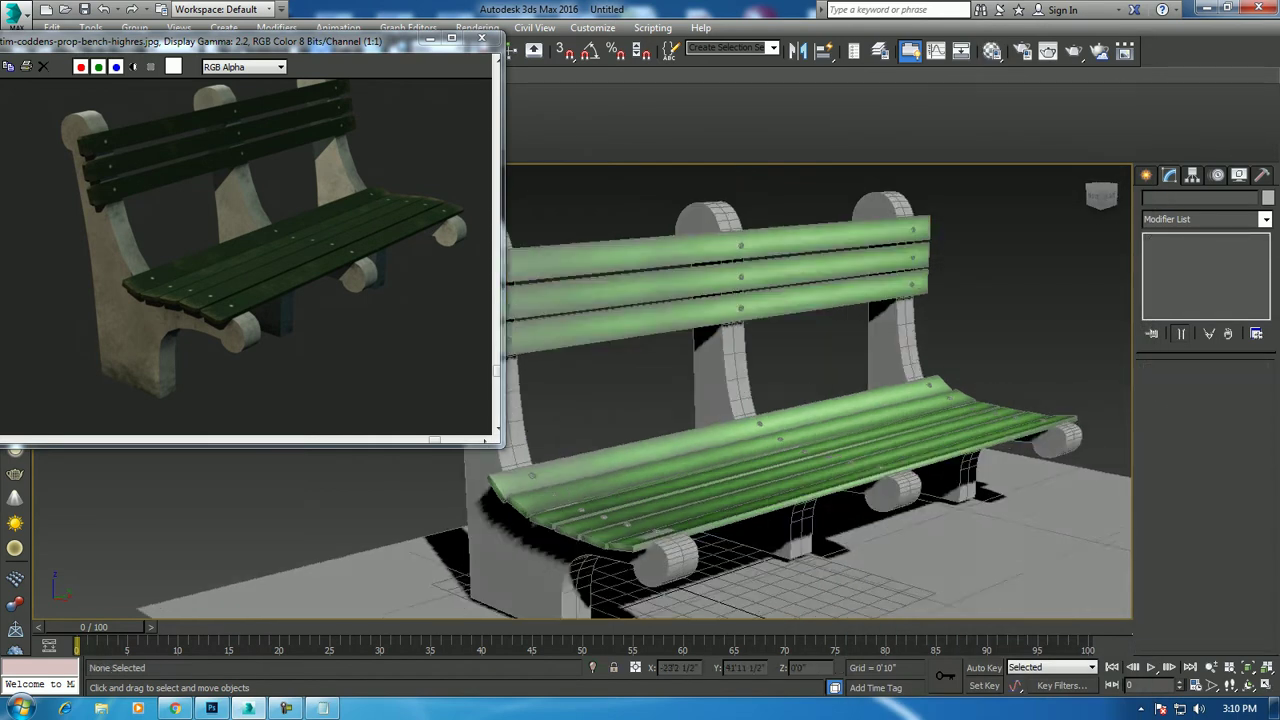
pyautogui.scroll(-3, 800, 400)
pyautogui.scroll(3, 800, 400)
pyautogui.moveTo(800, 400)
pyautogui.keyDown('alt'); pyautogui.mouseDown(button='middle')
pyautogui.moveTo(760, 400)
pyautogui.moveTo(800, 390)
pyautogui.mouseUp(button='middle'); pyautogui.keyUp('alt')
pyautogui.click(800, 275)
pyautogui.scroll(5, 800, 275)
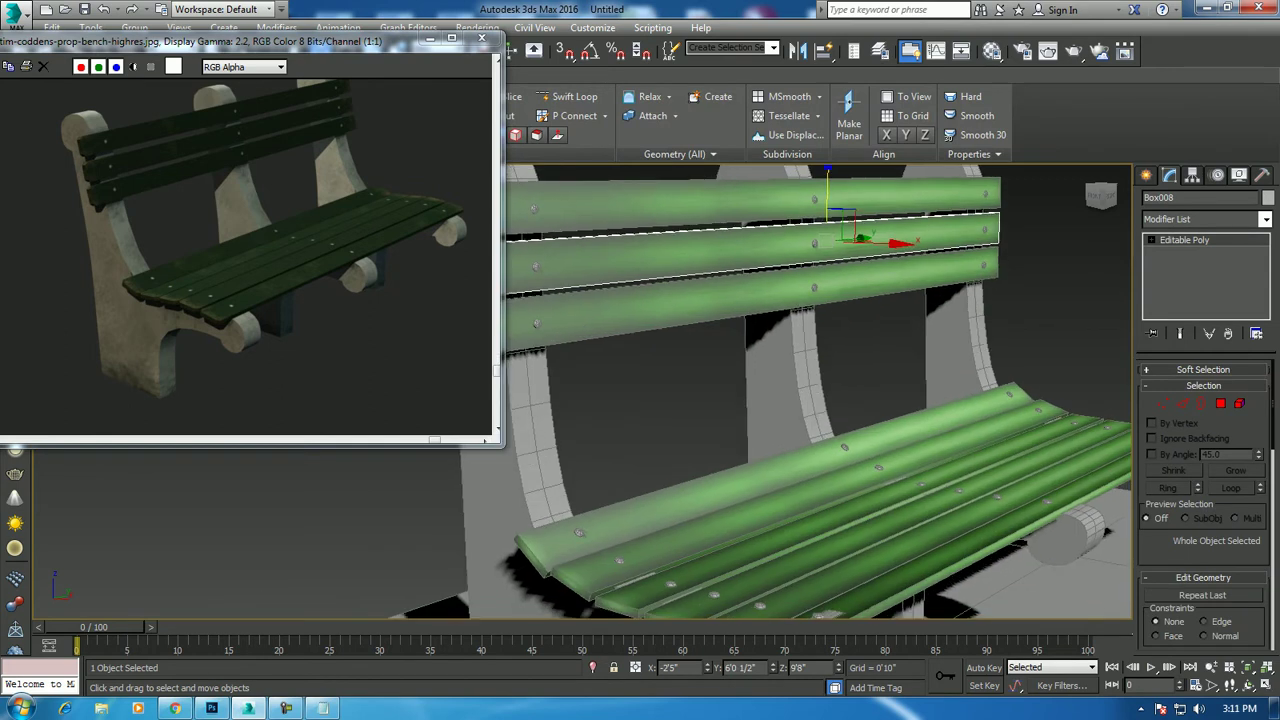
pyautogui.click(991, 51)
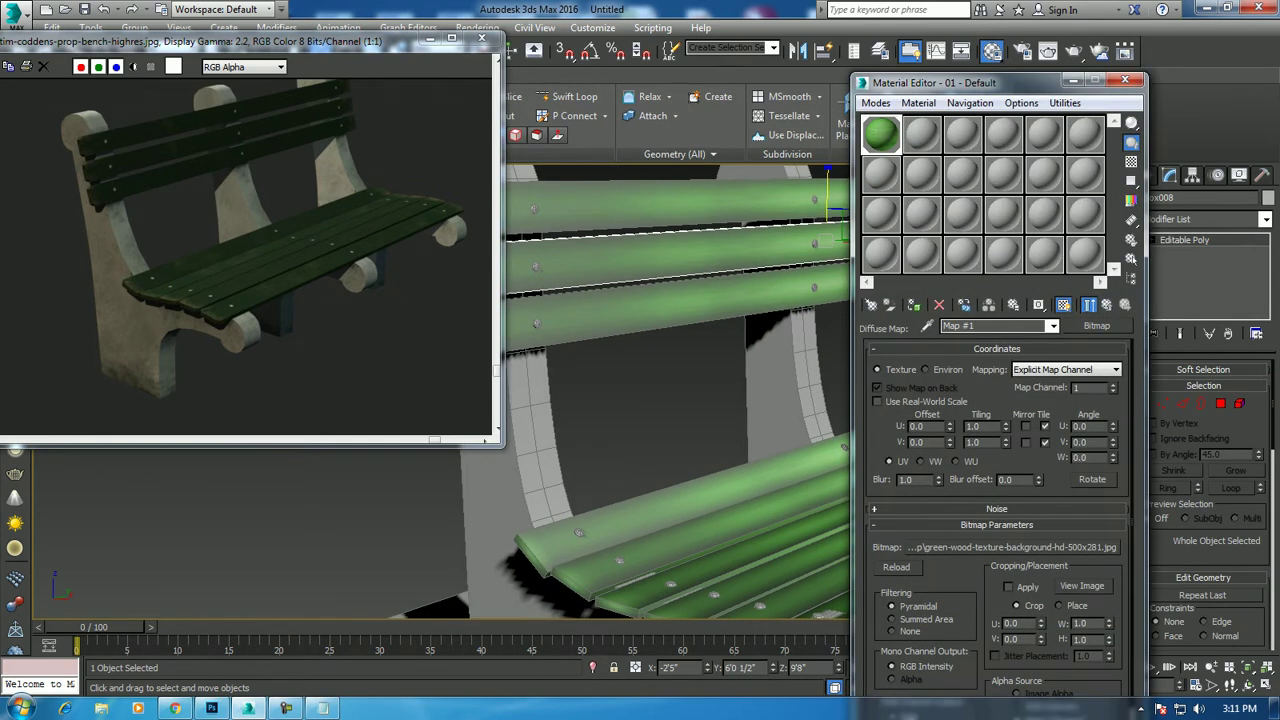
pyautogui.press('m')
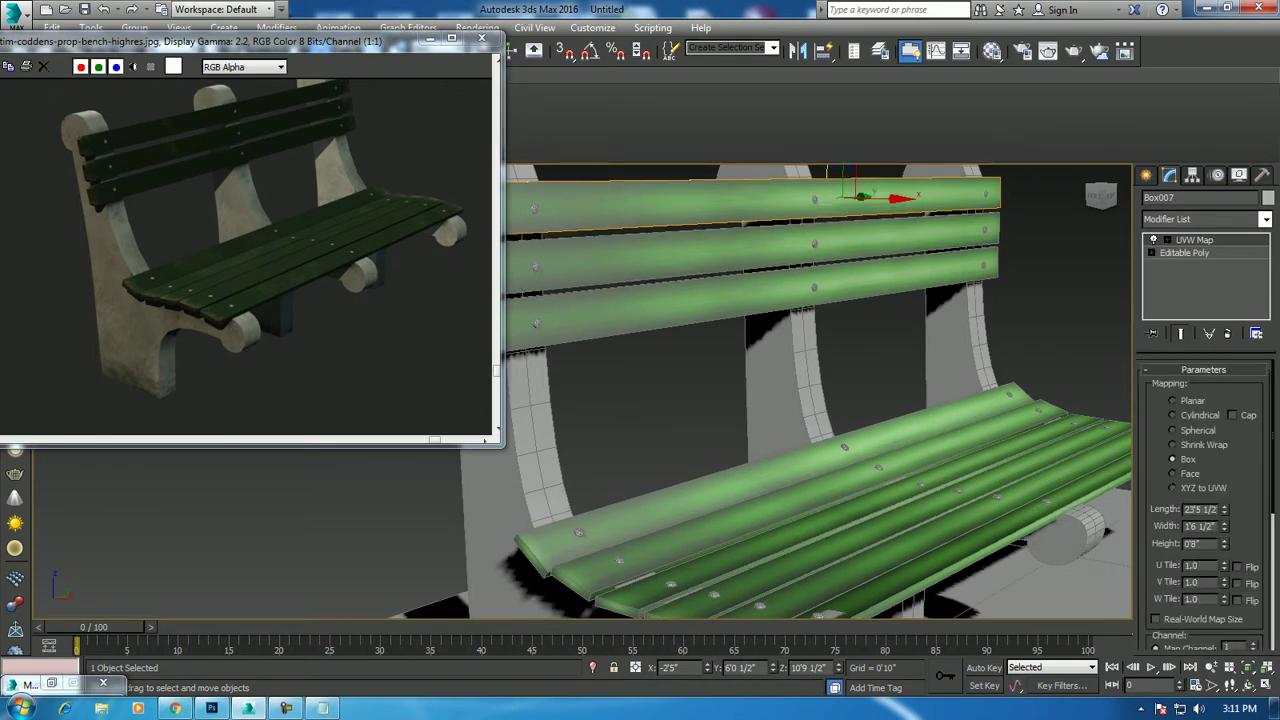
pyautogui.moveTo(1224, 526); pyautogui.dragTo(1224, 560)
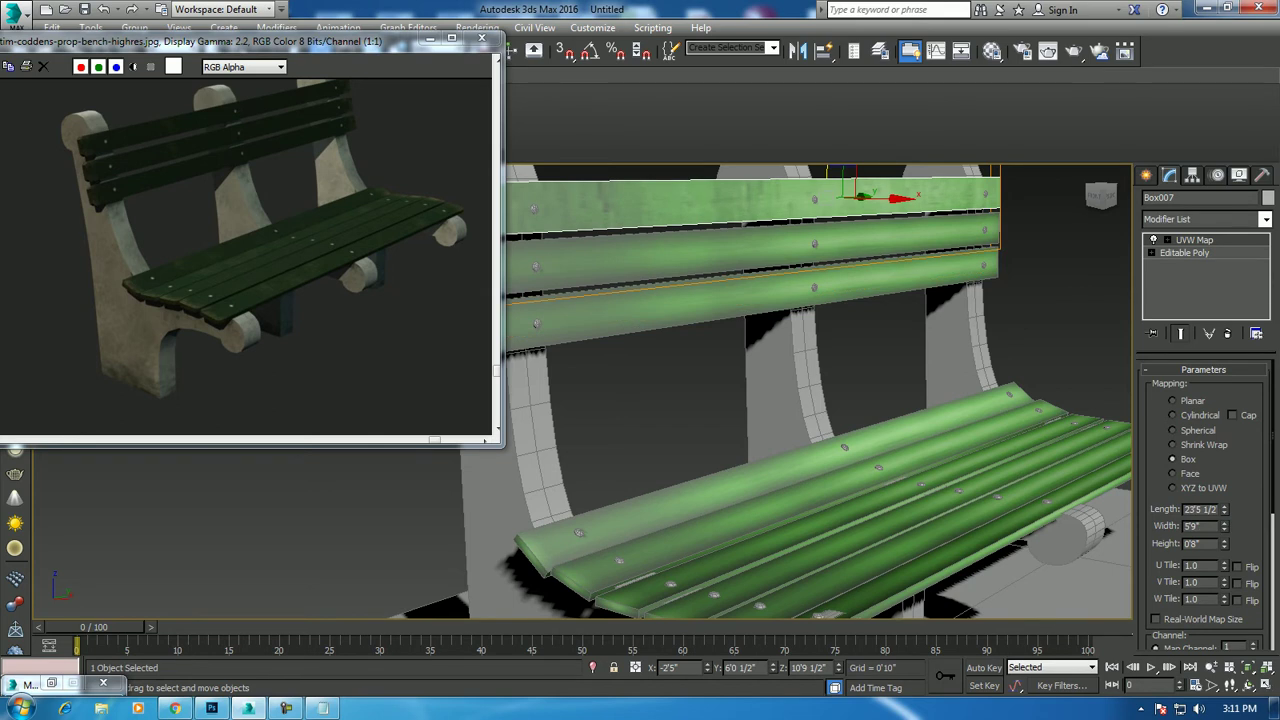
# Add a UVW Map modifier to middle rail Box008 with a 3'9" width
pyautogui.click(750, 250)
pyautogui.click(1265, 219)
pyautogui.press('u')
pyautogui.press('Down')
pyautogui.press('Down')
pyautogui.press('Up')
pyautogui.press('Return')
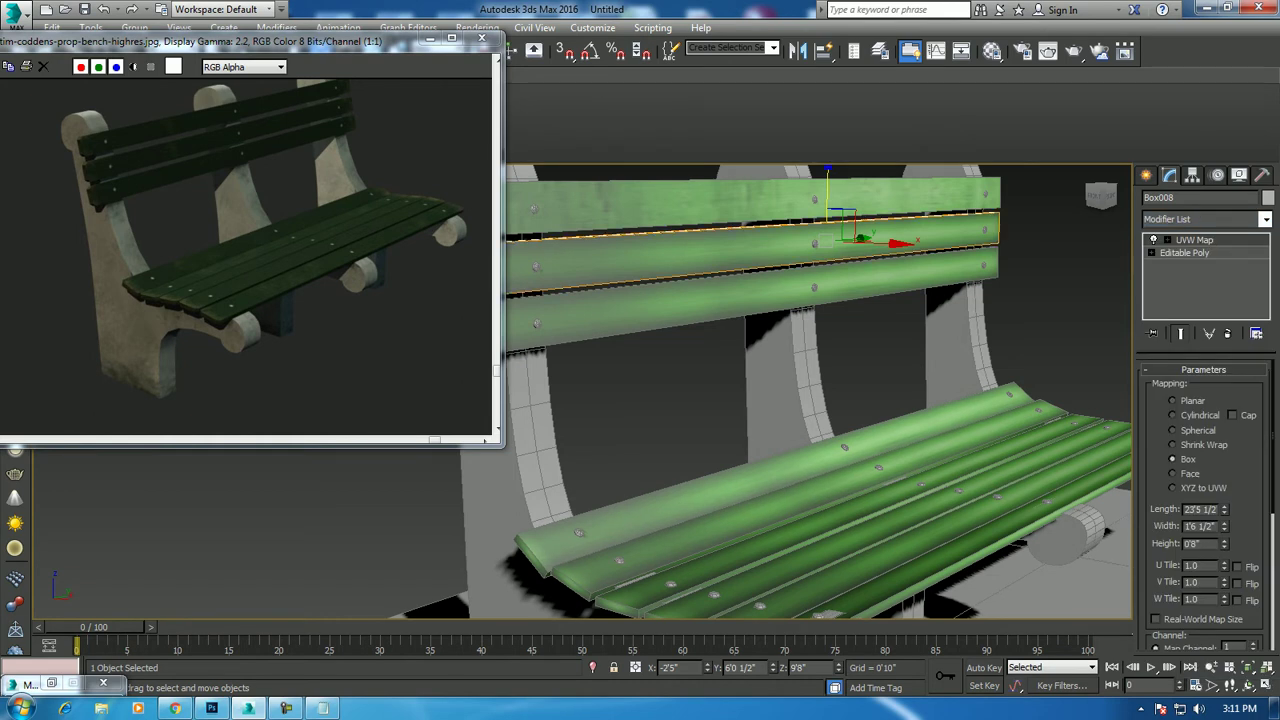
pyautogui.write('45')
pyautogui.press('Return')
# Give the lower back rail Box UVW mapping widened to 3'2 1/2"
pyautogui.keyDown('alt'); pyautogui.moveTo(800, 400); pyautogui.dragTo(775, 400, button='middle'); pyautogui.keyUp('alt')
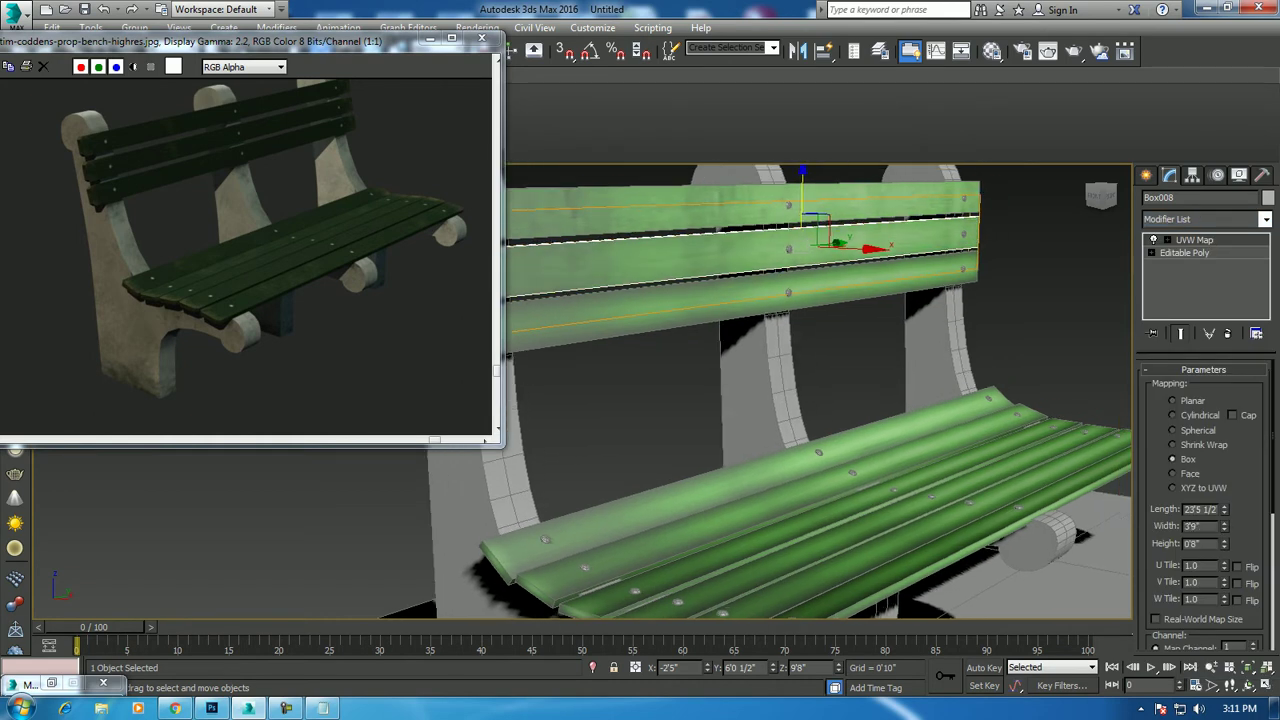
pyautogui.click(788, 292)
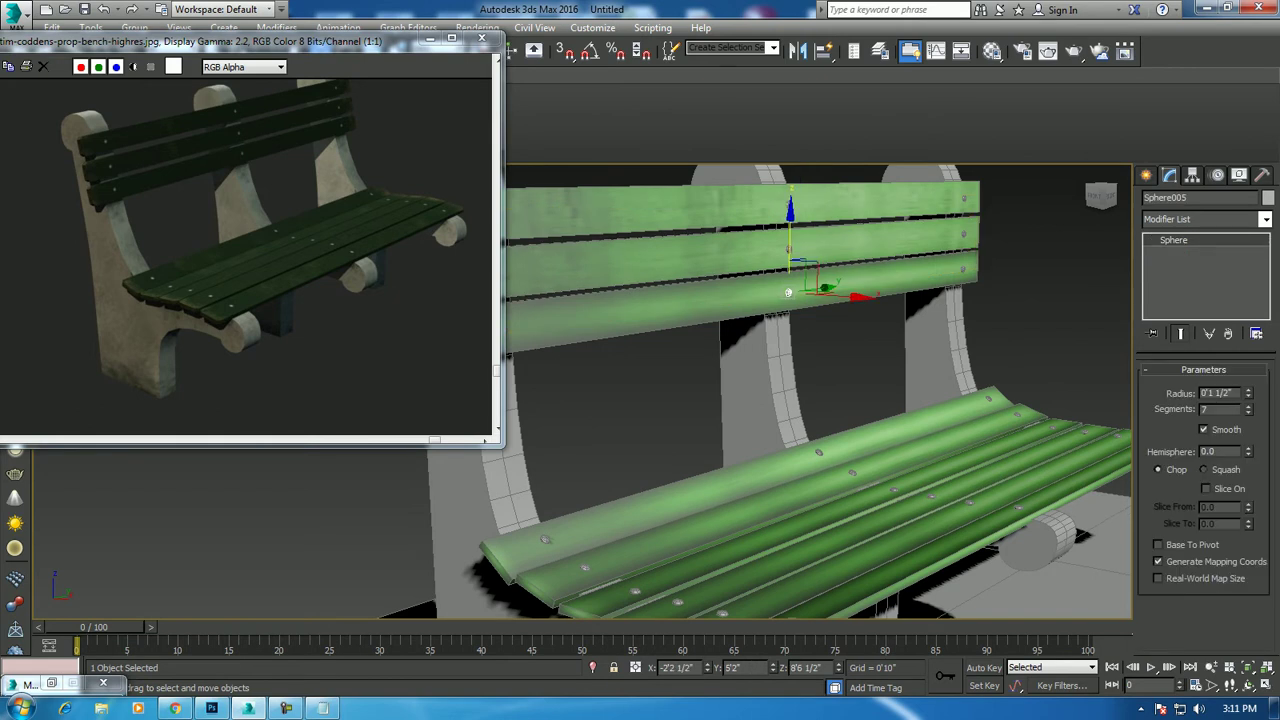
pyautogui.click(760, 312)
pyautogui.click(1205, 219)
pyautogui.press('u')
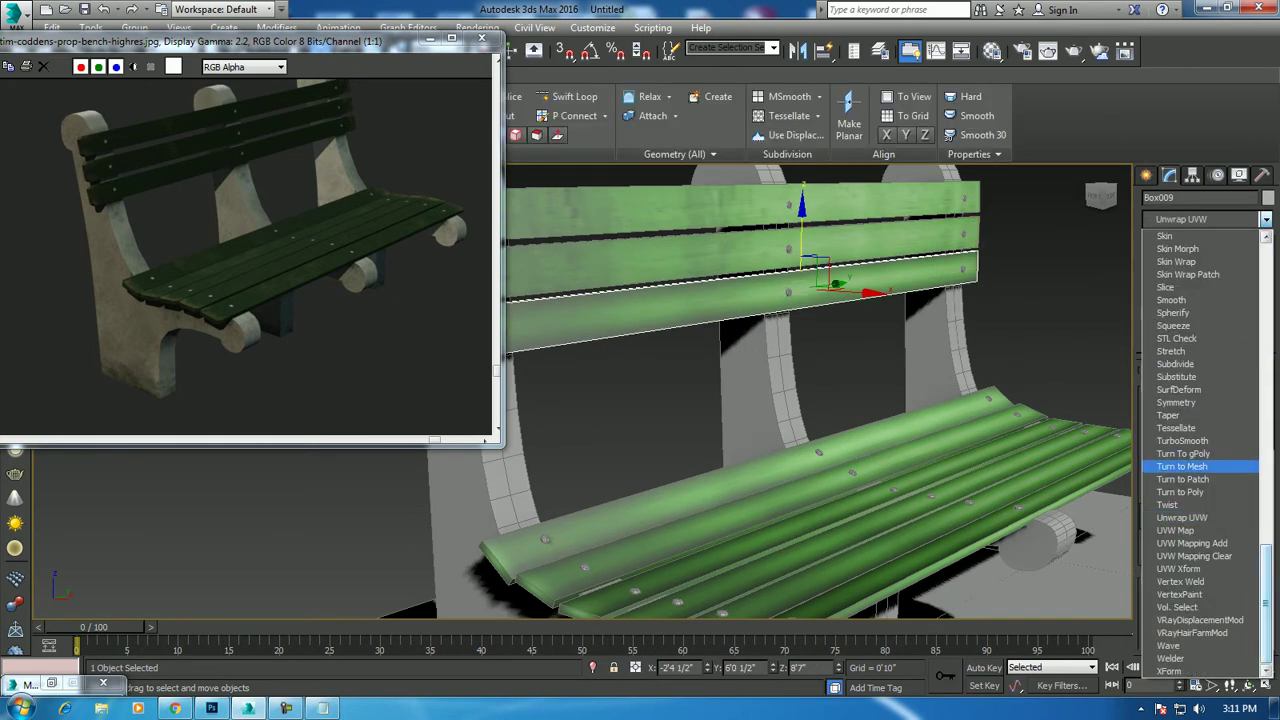
pyautogui.click(1183, 530)
pyautogui.click(1173, 459)
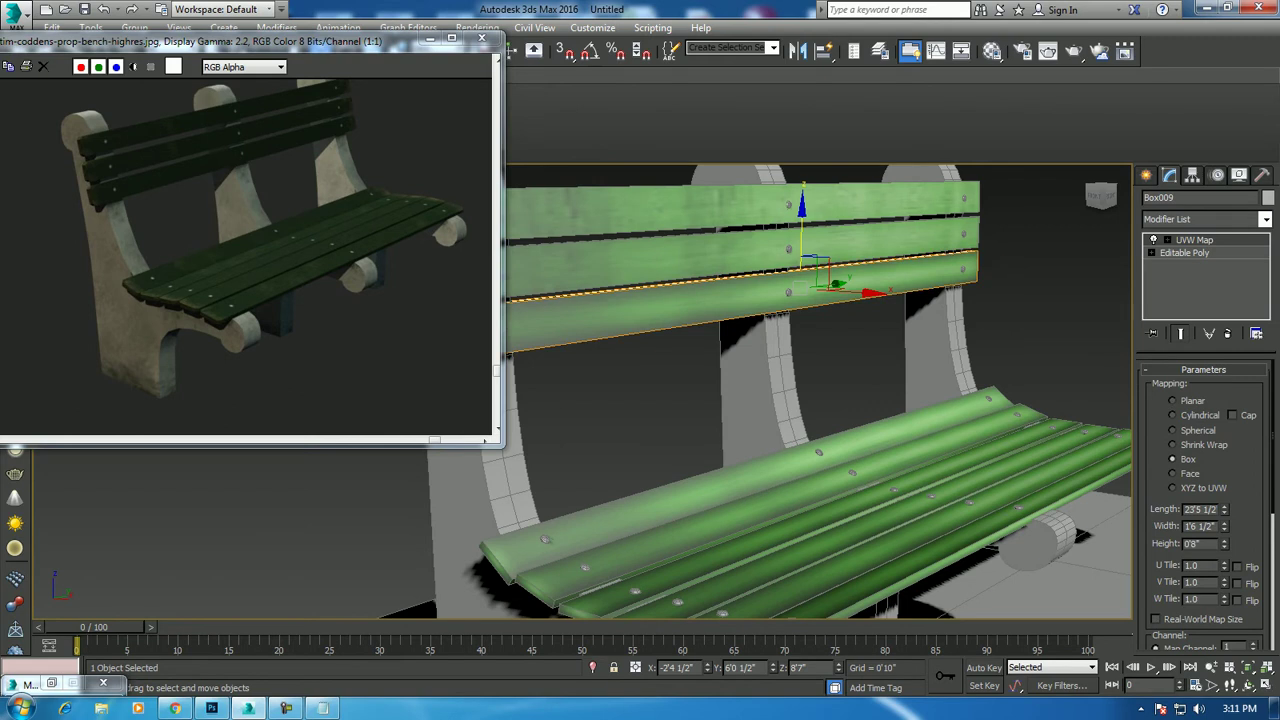
pyautogui.moveTo(1224, 526); pyautogui.dragTo(1224, 490)
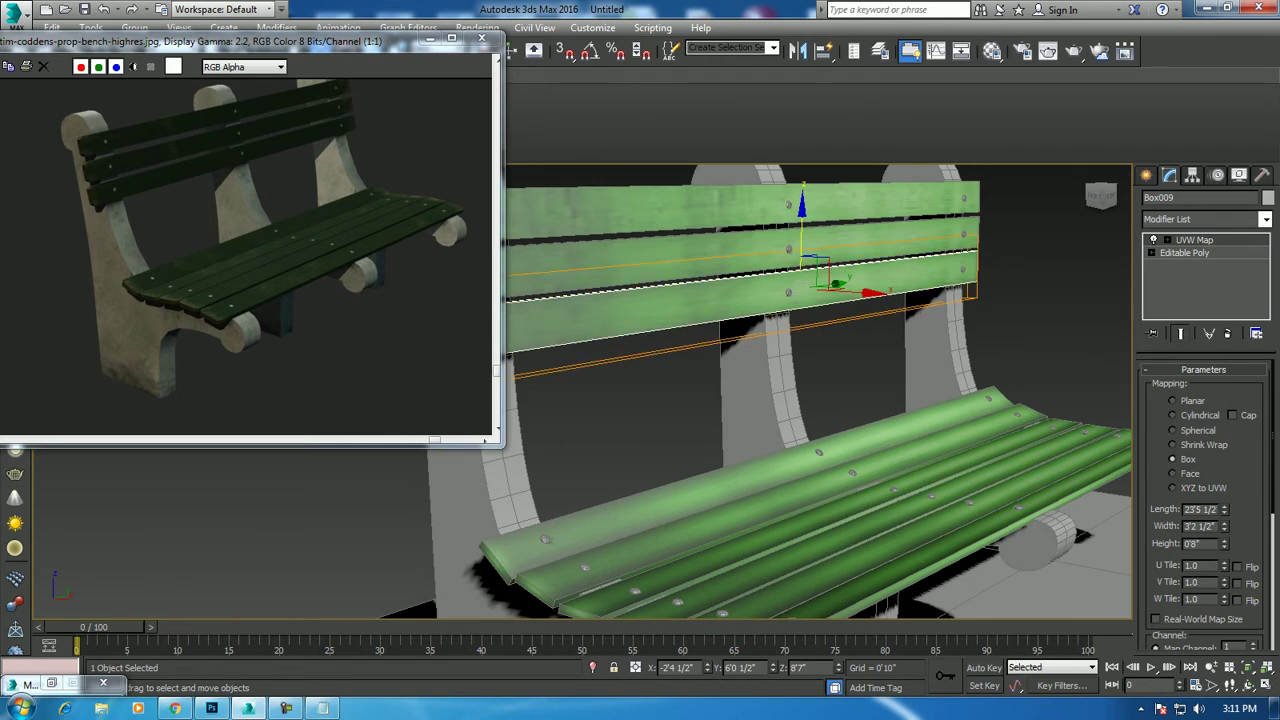
# Add a UVW Map to a seat slat and widen it to 1'9"
pyautogui.click(1050, 340)
pyautogui.click(800, 480)
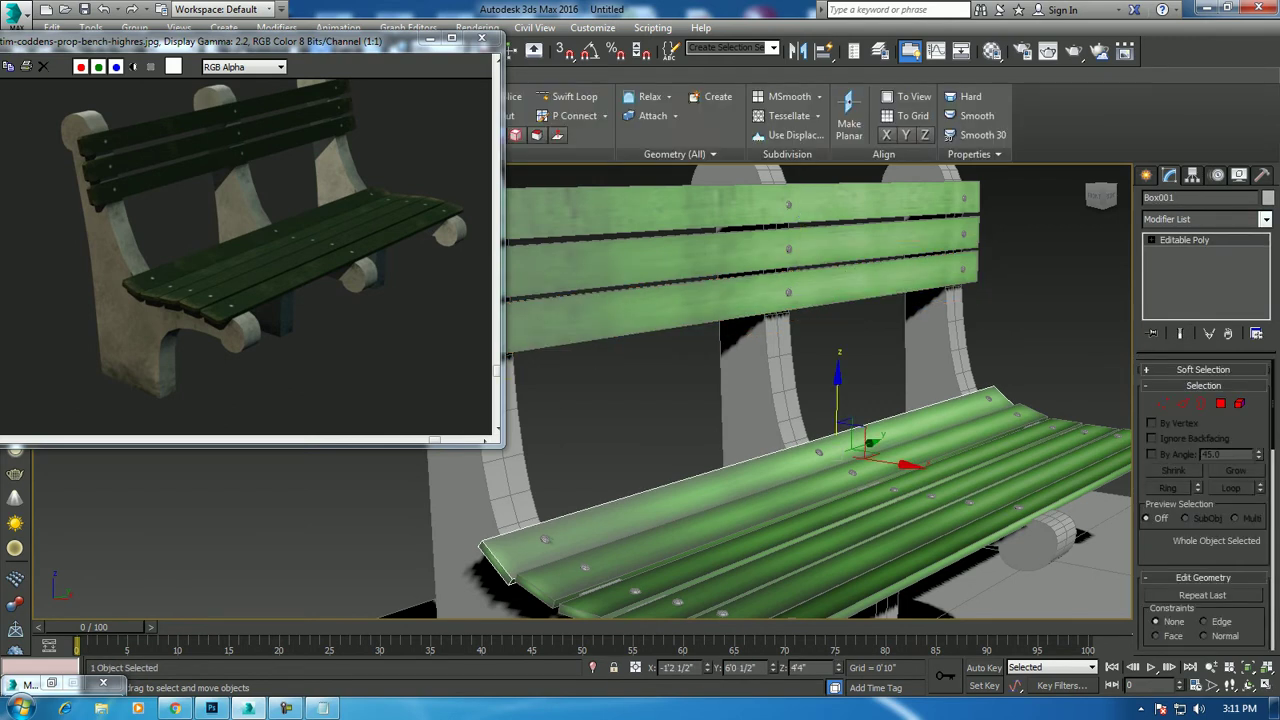
pyautogui.click(1265, 219)
pyautogui.scroll(-10, 1190, 450)
pyautogui.click(1175, 530)
pyautogui.moveTo(1224, 526); pyautogui.dragTo(1224, 510)
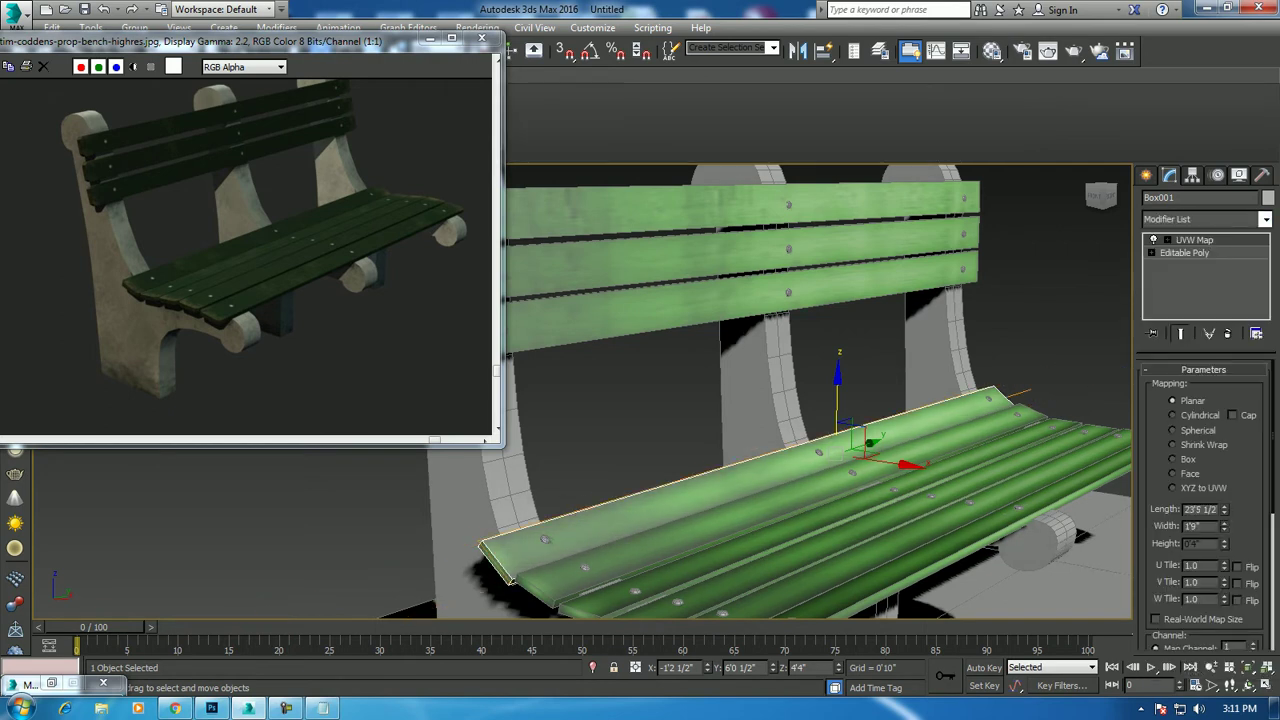
# Give the second seat slat Box UVW mapping widened across the plank
pyautogui.click(760, 488)
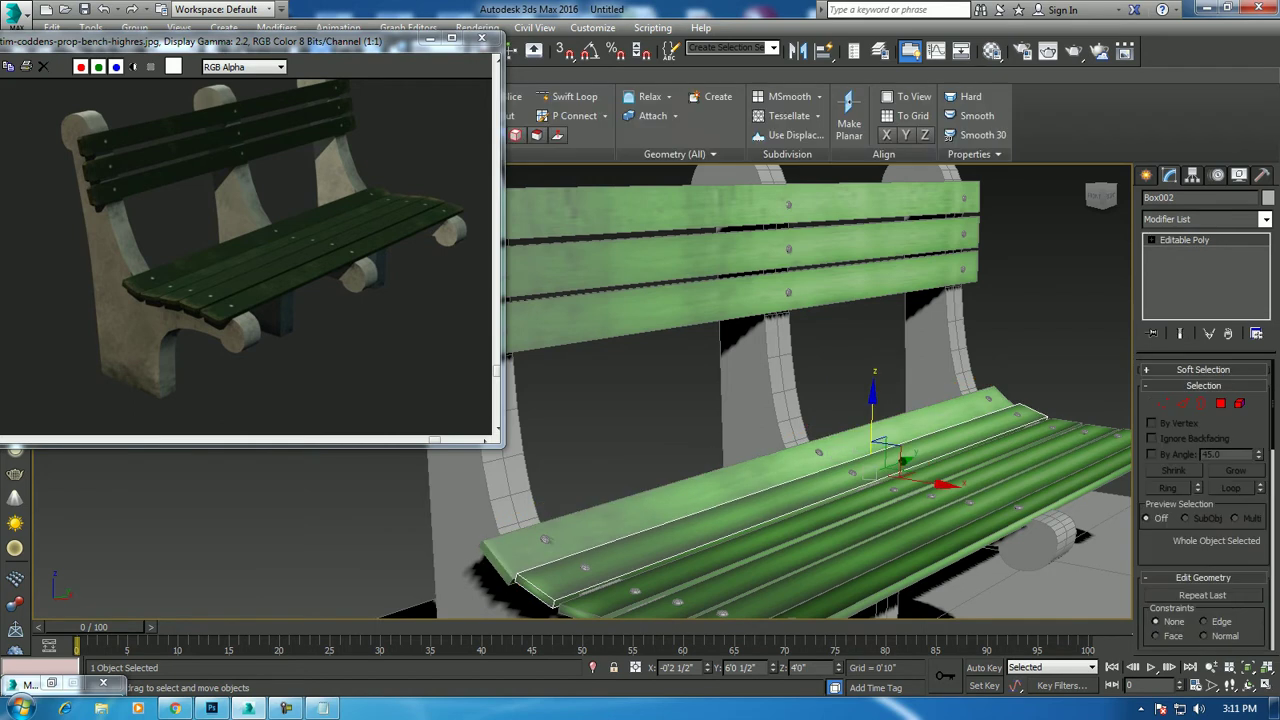
pyautogui.click(1265, 219)
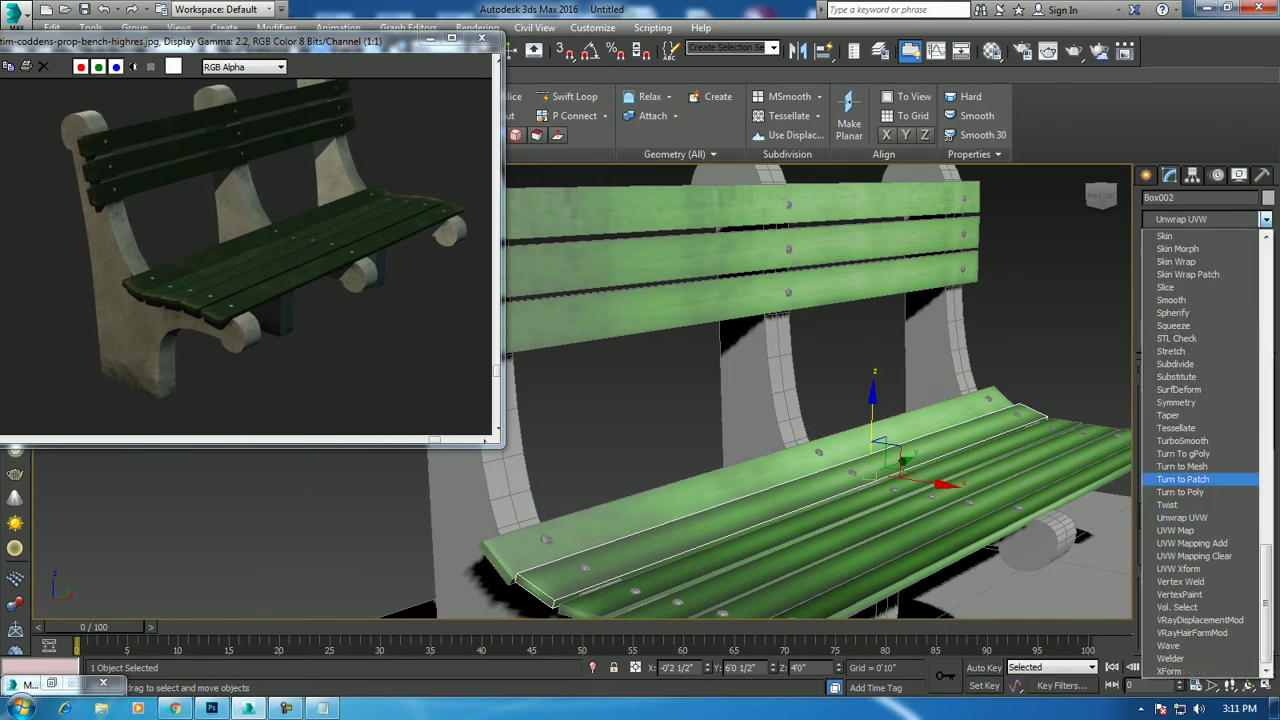
pyautogui.click(1185, 531)
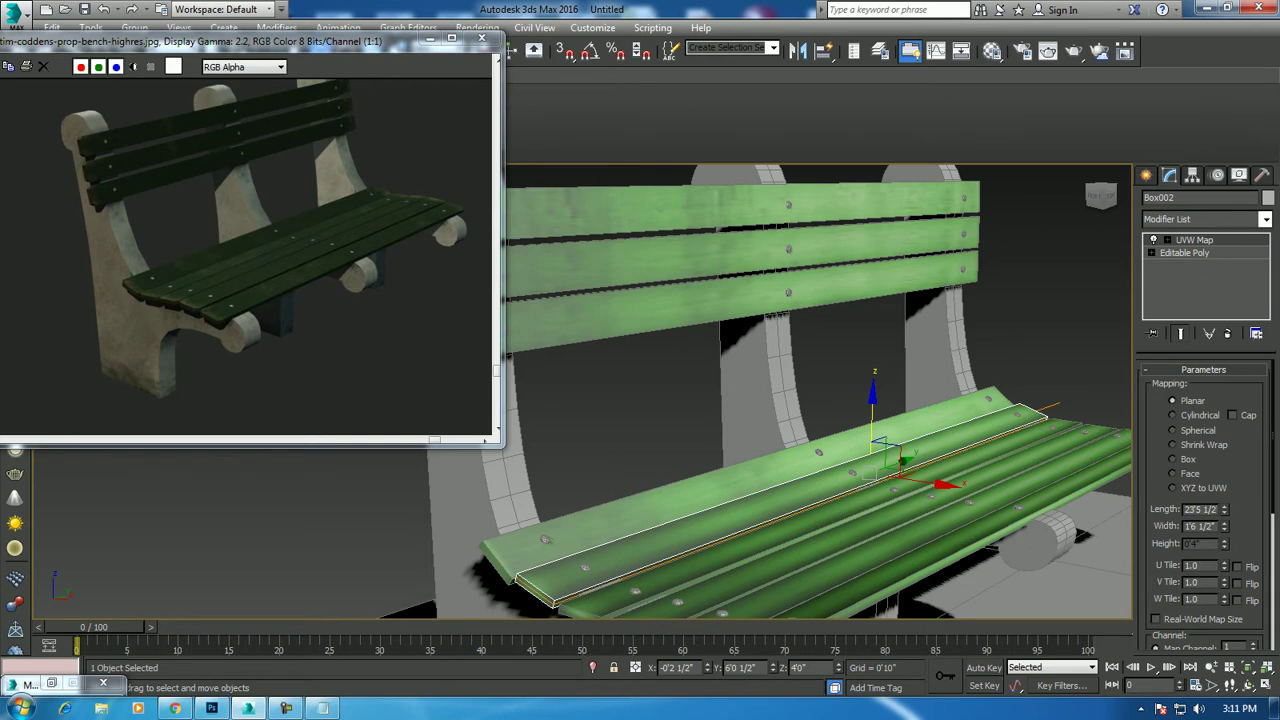
pyautogui.click(1173, 459)
pyautogui.moveTo(1224, 527); pyautogui.dragTo(1224, 480)
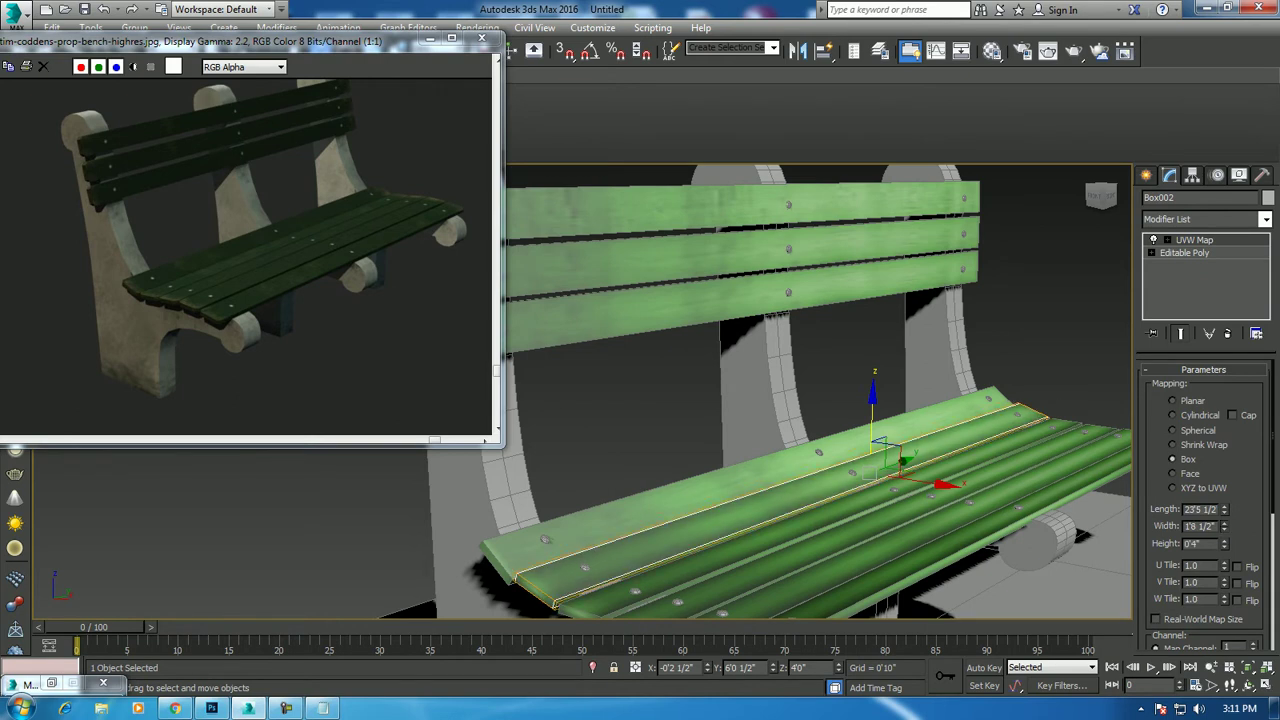
# Give the front seat slat Box UVW mapping with a 3/4" width
pyautogui.click(760, 480)
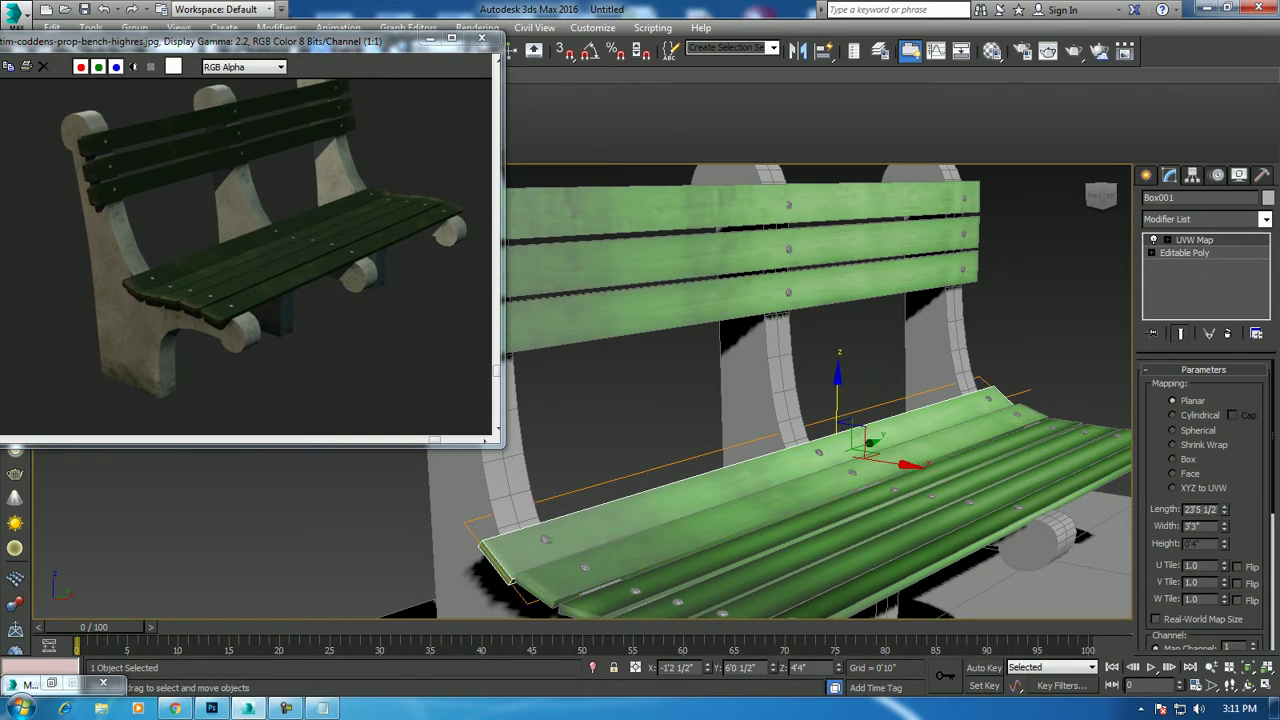
pyautogui.click(900, 490)
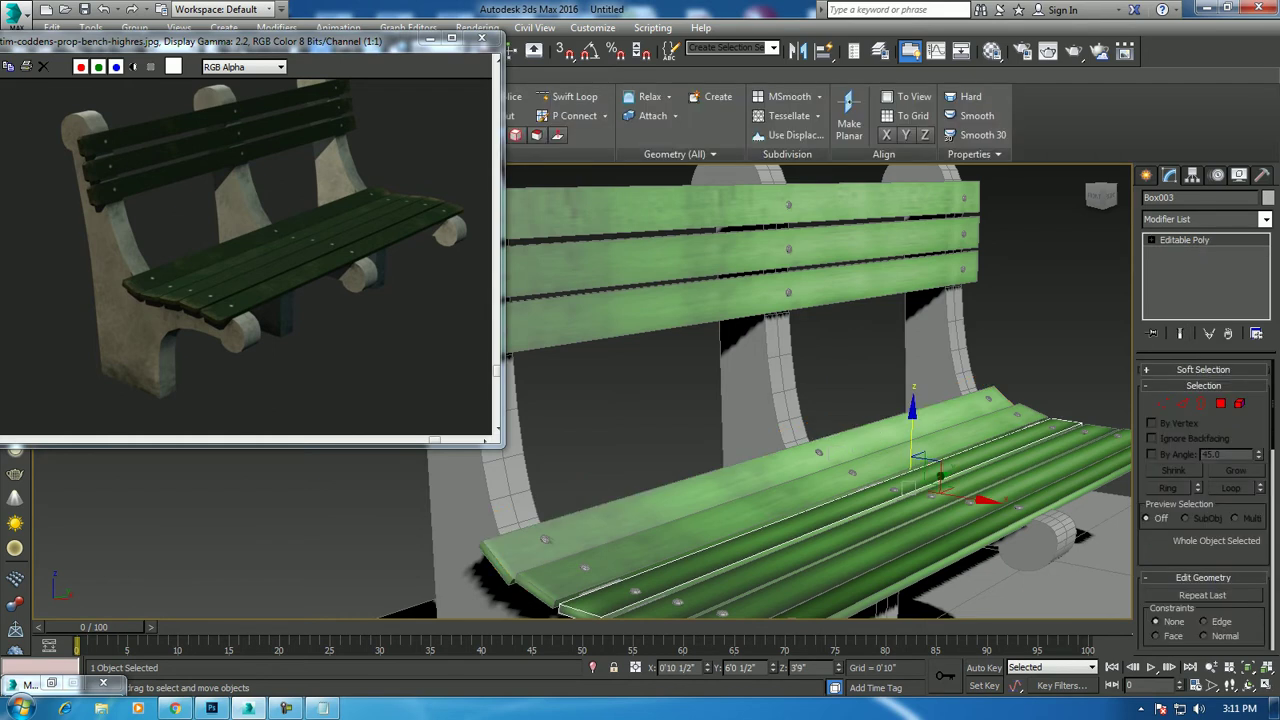
pyautogui.click(1265, 219)
pyautogui.scroll(-10, 1200, 450)
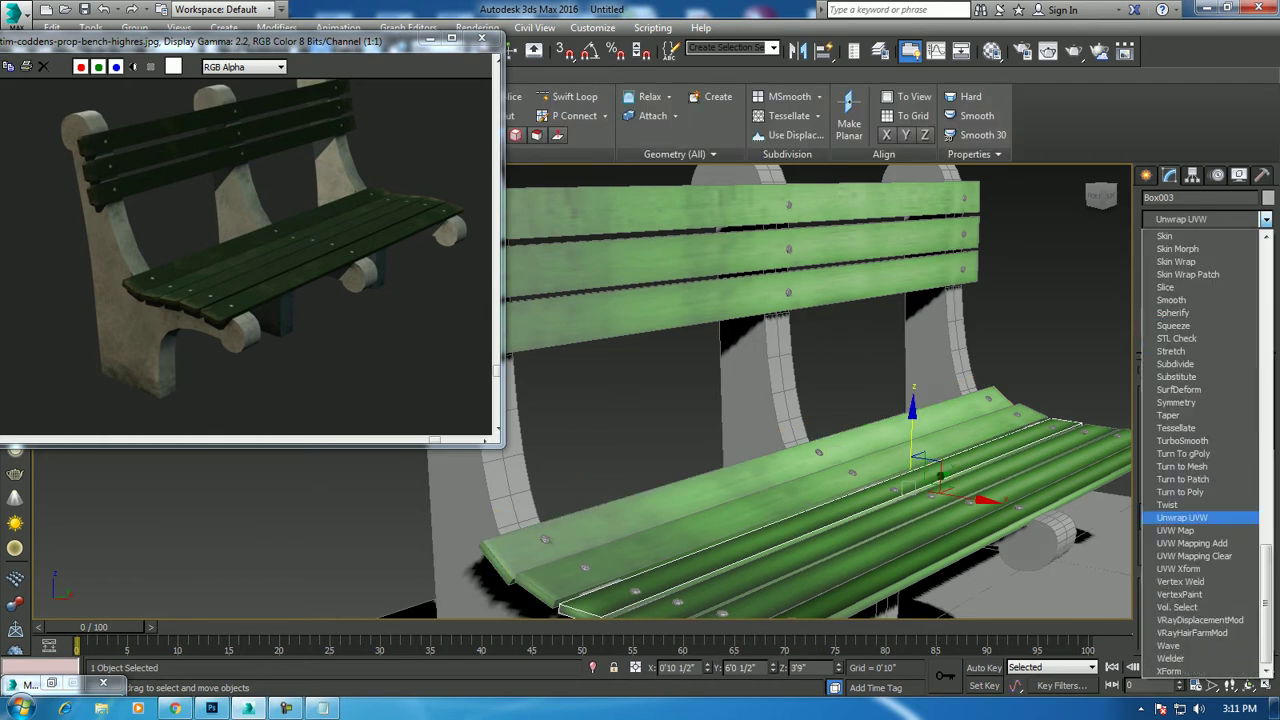
pyautogui.click(1180, 530)
pyautogui.click(1174, 459)
pyautogui.write('0.75')
pyautogui.press('Return')
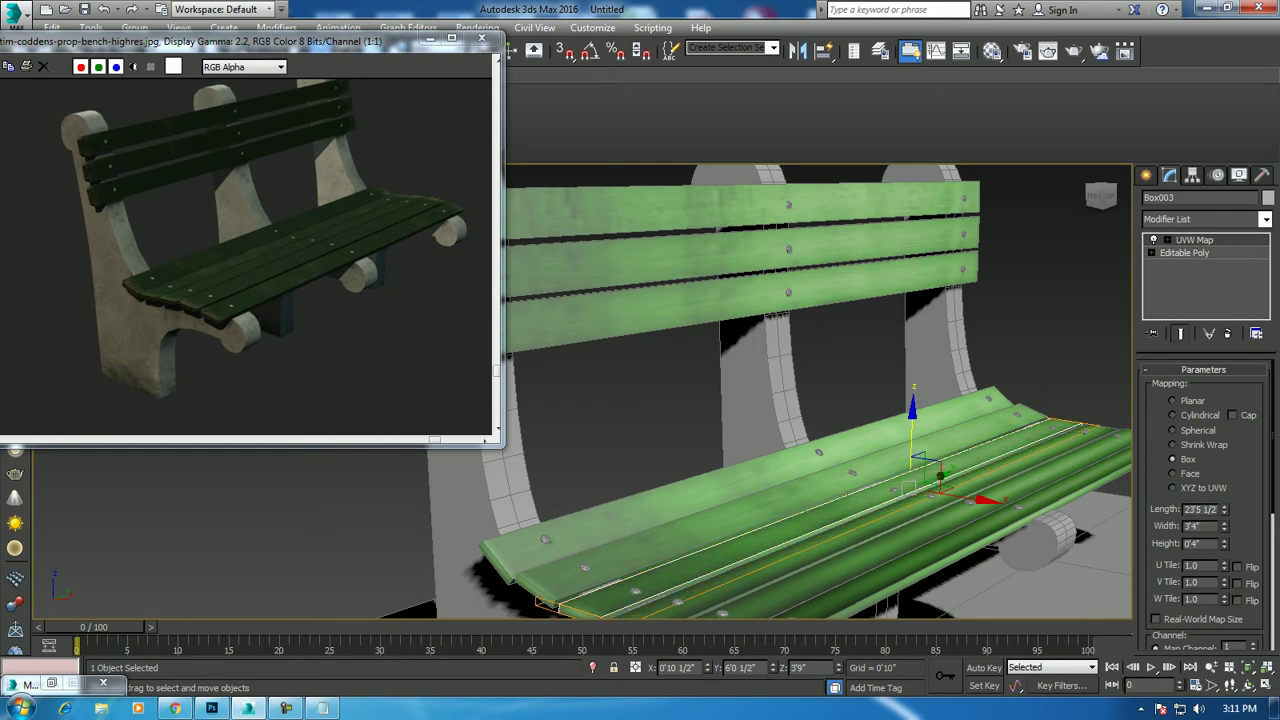
# Give seat slat Box004 Box UVW mapping widened across the slat
pyautogui.click(830, 285)
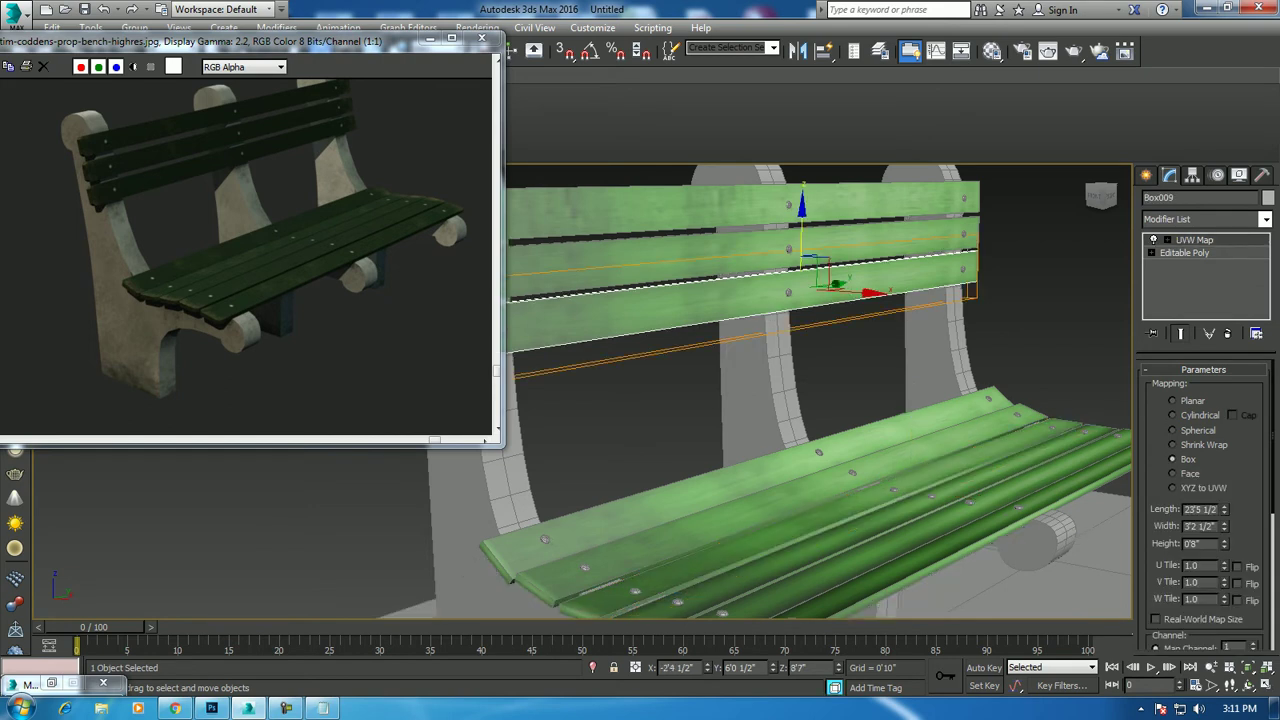
pyautogui.click(810, 240)
pyautogui.click(825, 200)
pyautogui.click(850, 505)
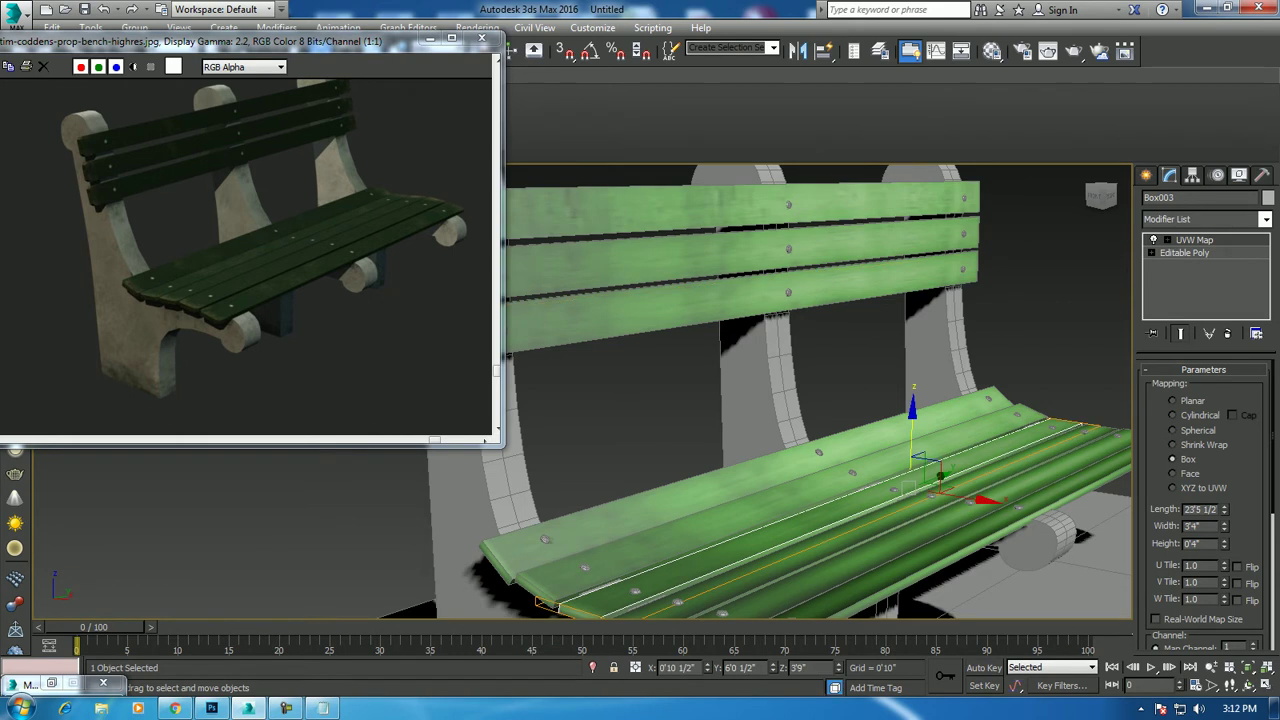
pyautogui.click(960, 480)
pyautogui.click(1205, 219)
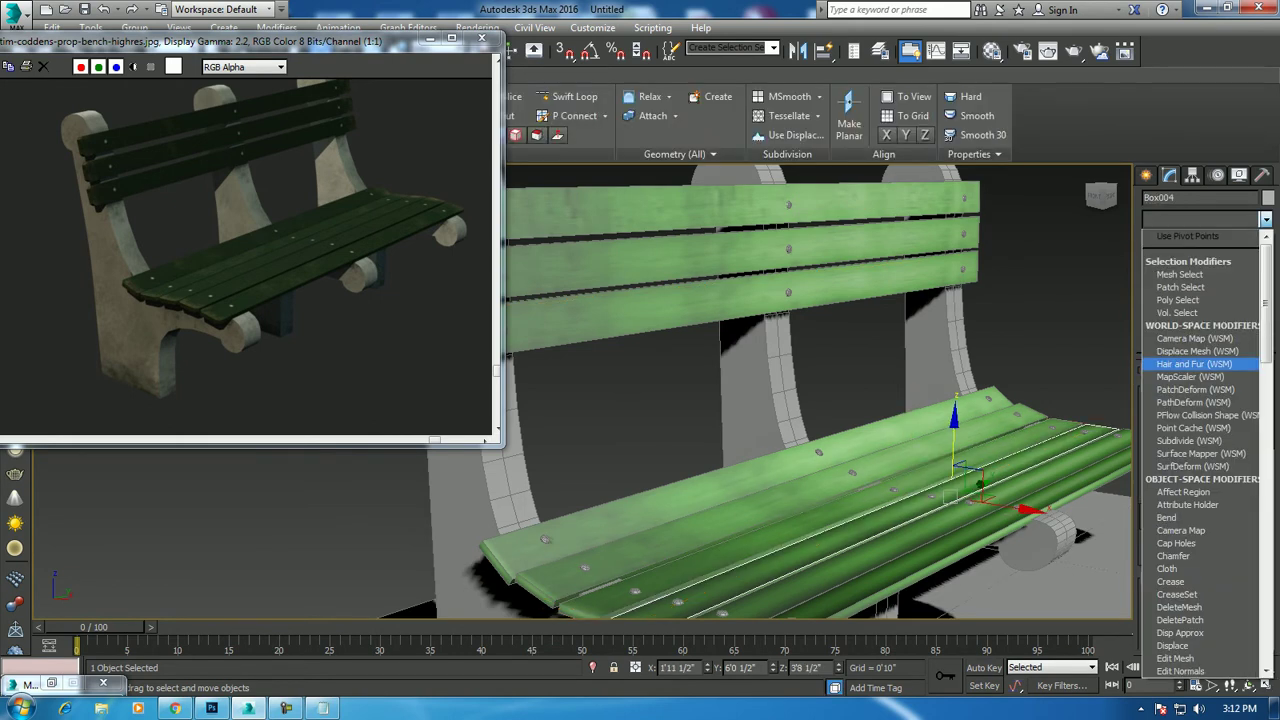
pyautogui.scroll(-5, 1200, 450)
pyautogui.click(1195, 543)
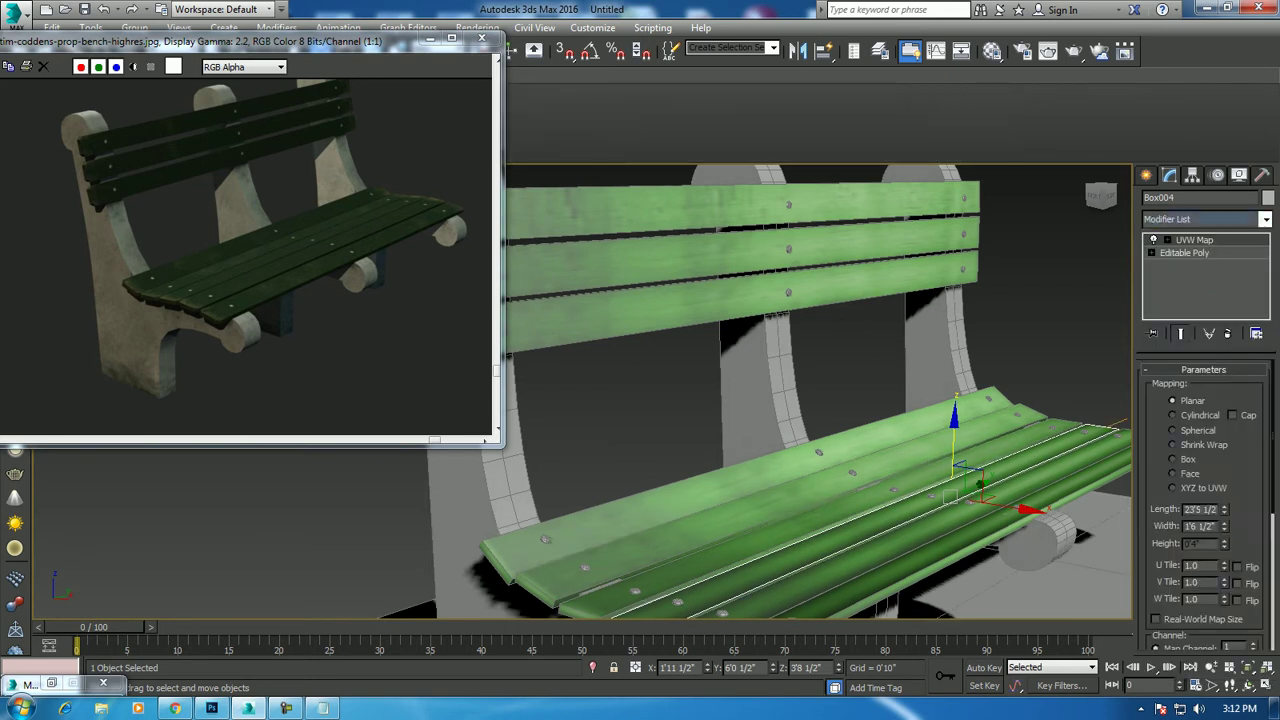
pyautogui.click(1173, 459)
pyautogui.moveTo(1224, 526); pyautogui.dragTo(1224, 490)
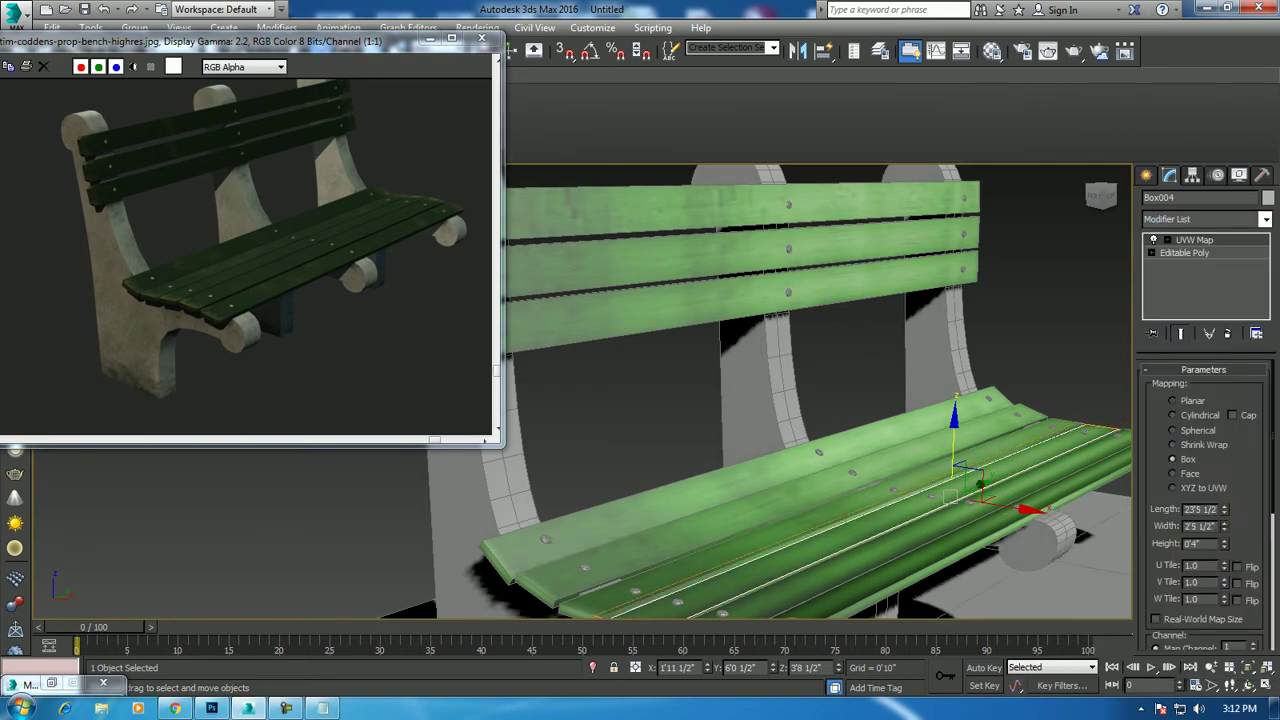
pyautogui.moveTo(800, 450); pyautogui.dragTo(773, 370, button='middle')
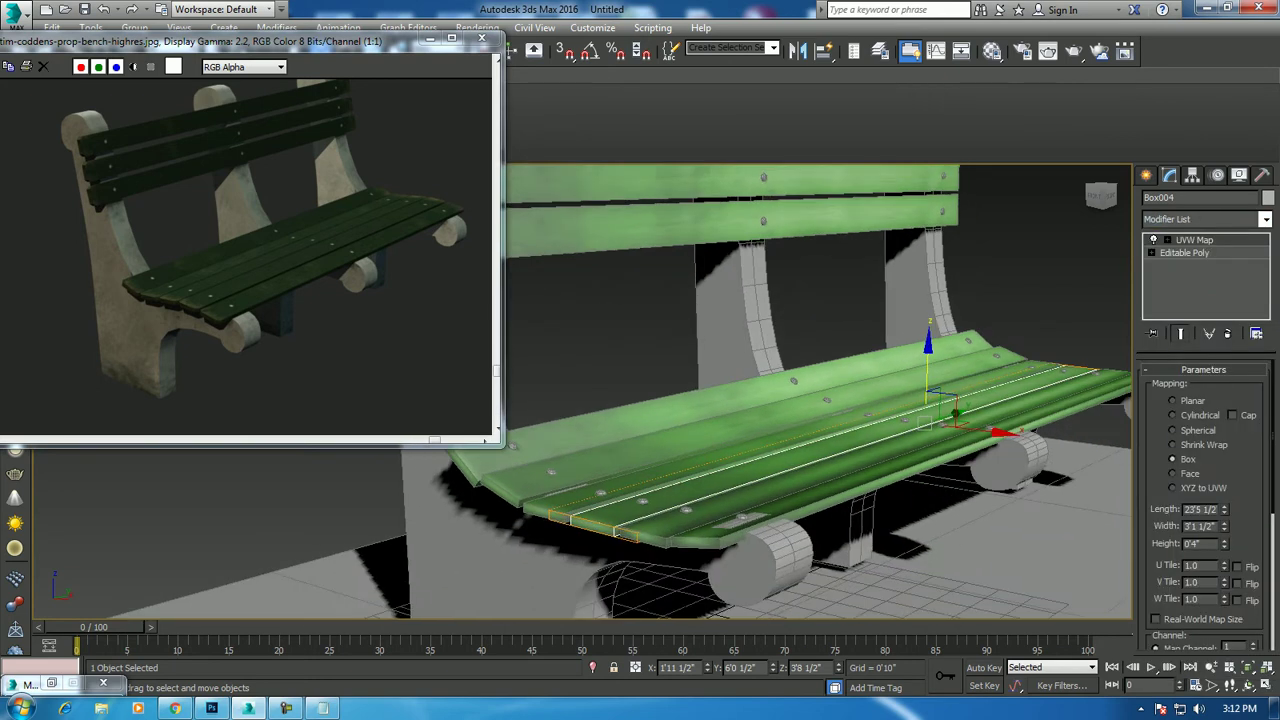
# Add a UVW Map to the next seat slat and widen it around the seat
pyautogui.click(800, 500)
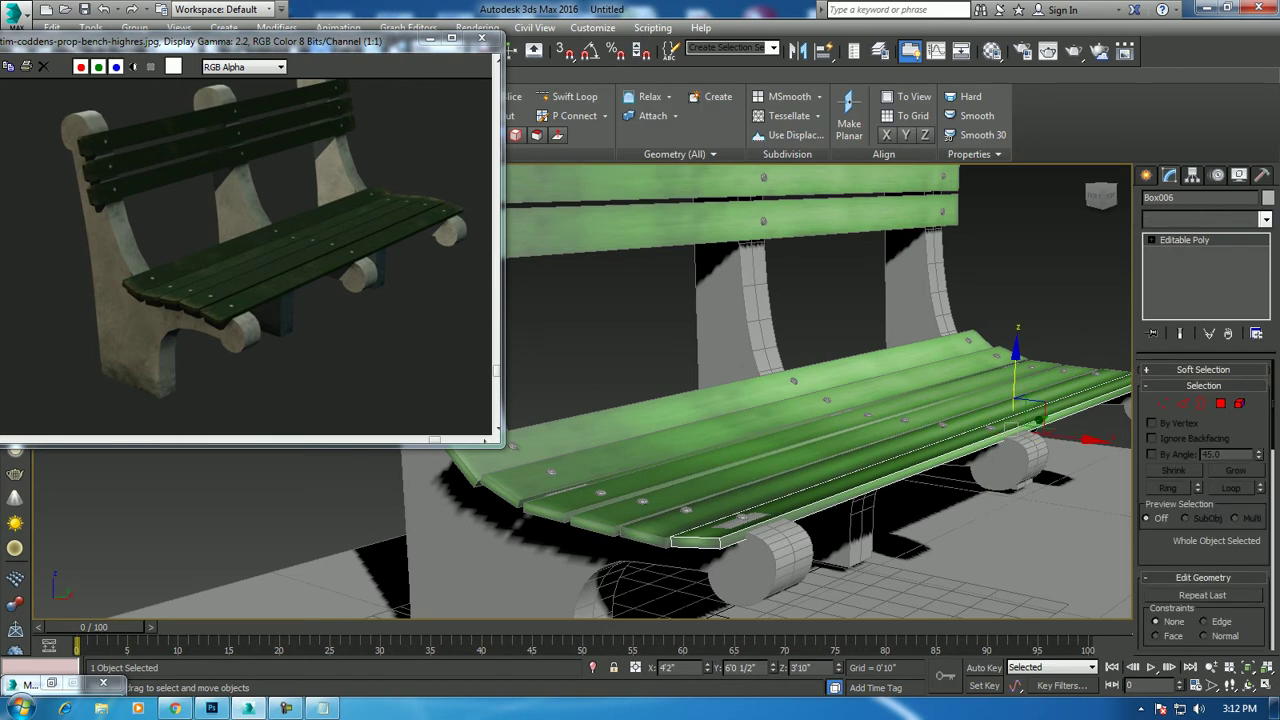
pyautogui.click(1205, 219)
pyautogui.press('u')
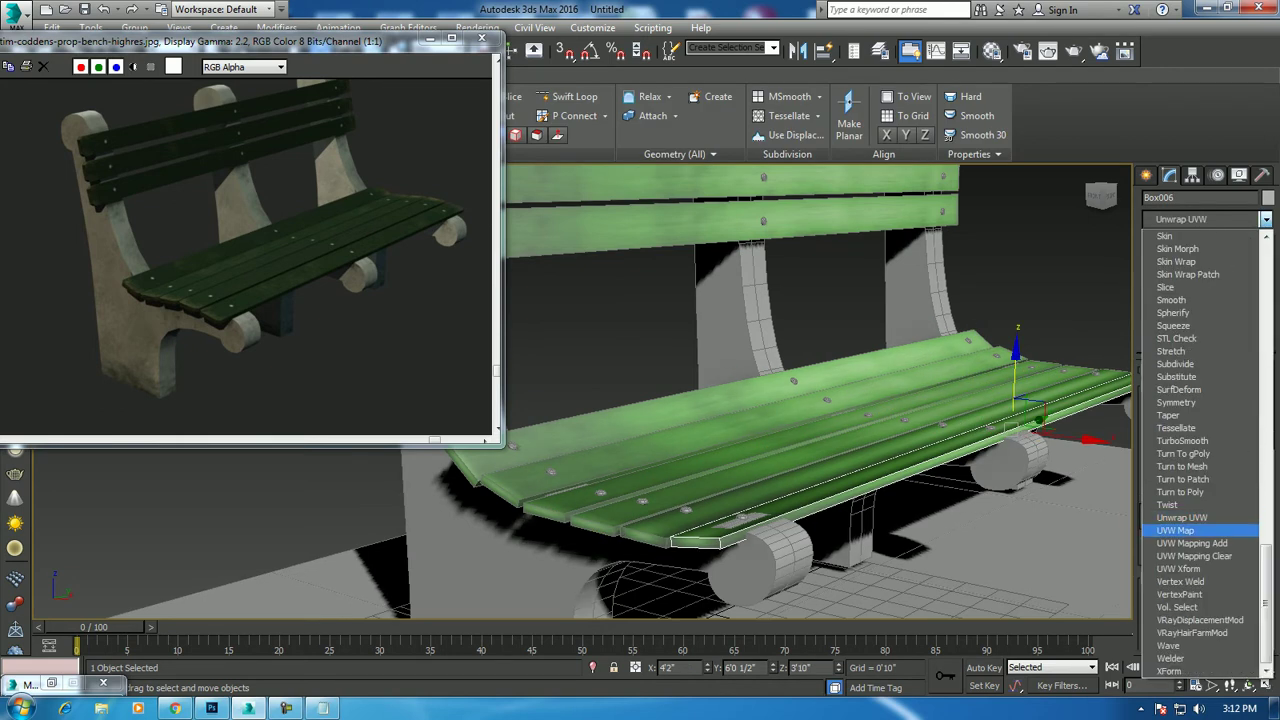
pyautogui.press('Return')
pyautogui.moveTo(1224, 526); pyautogui.dragTo(1224, 500)
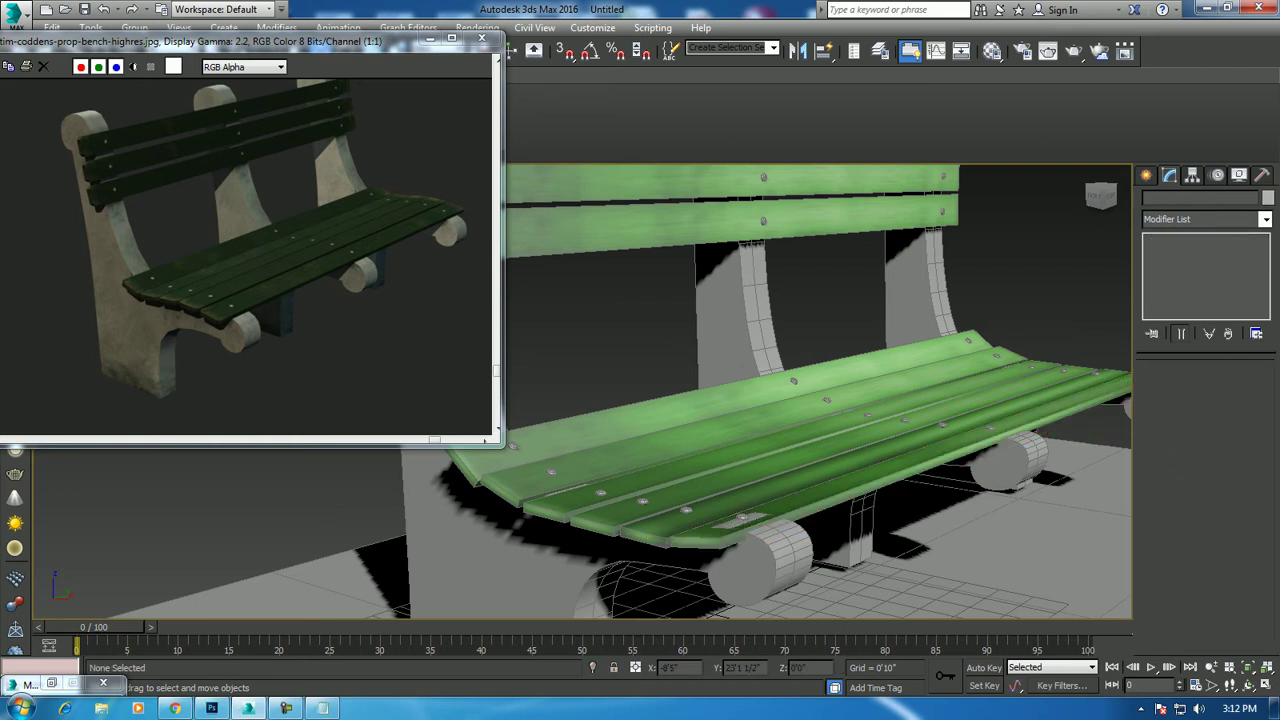
pyautogui.scroll(1, 900, 420)
# Give the front seat plank Box UVW mapping, then deselect the bench
pyautogui.click(760, 505)
pyautogui.click(1266, 219)
pyautogui.press('u')
pyautogui.click(1180, 530)
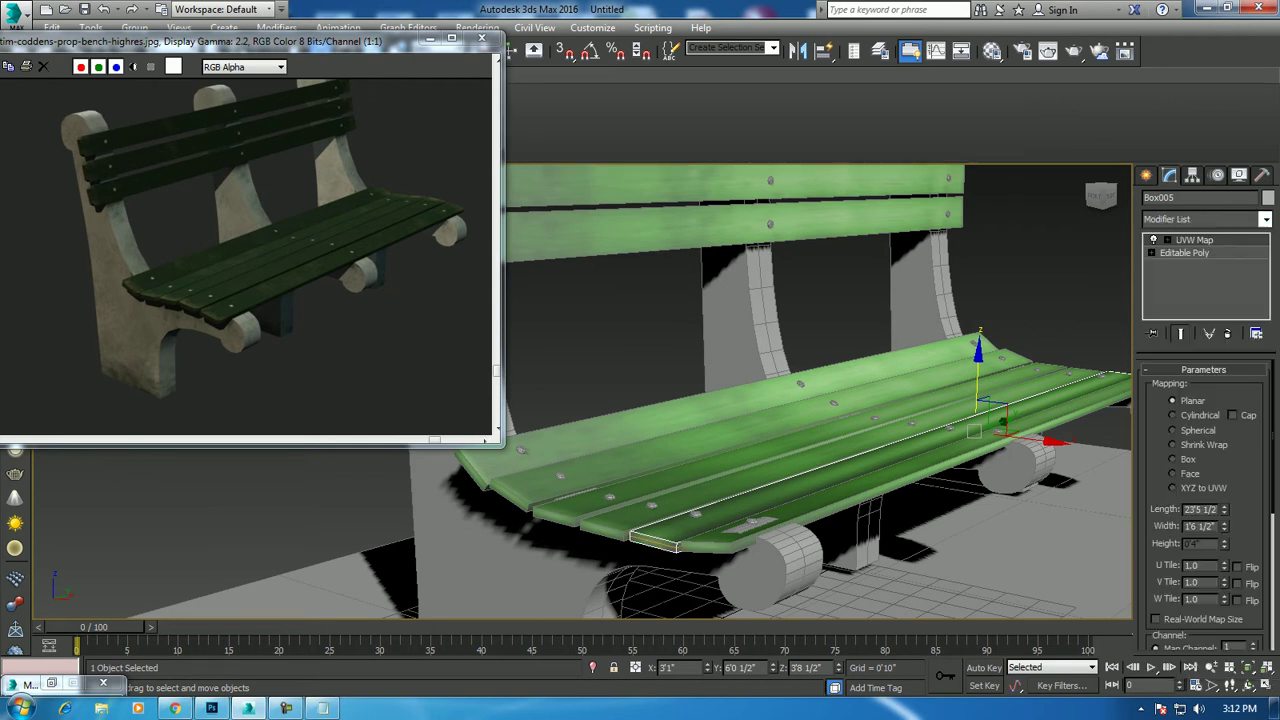
pyautogui.click(1174, 459)
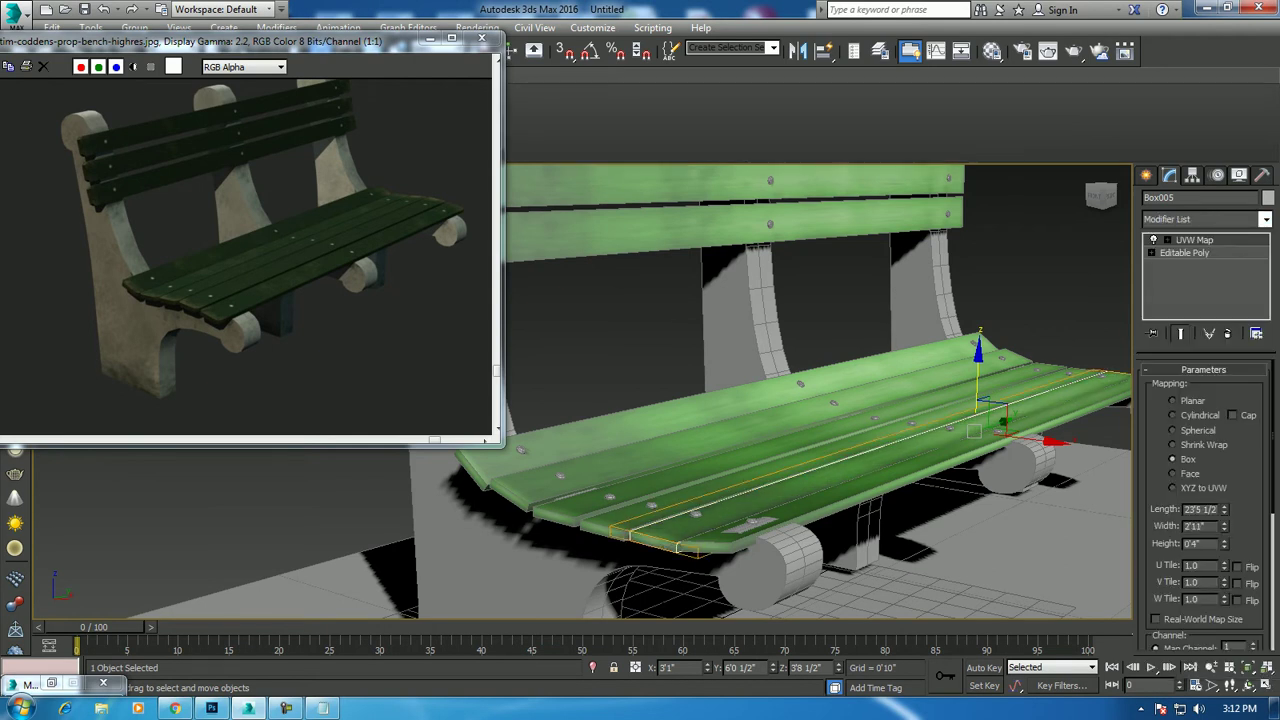
pyautogui.hotkey('ctrl', 'd')
# Select the concrete supports and orbit around to inspect the side support
pyautogui.scroll(-5, 815, 390)
pyautogui.keyDown('alt'); pyautogui.moveTo(815, 390); pyautogui.dragTo(760, 395, button='middle'); pyautogui.keyUp('alt')
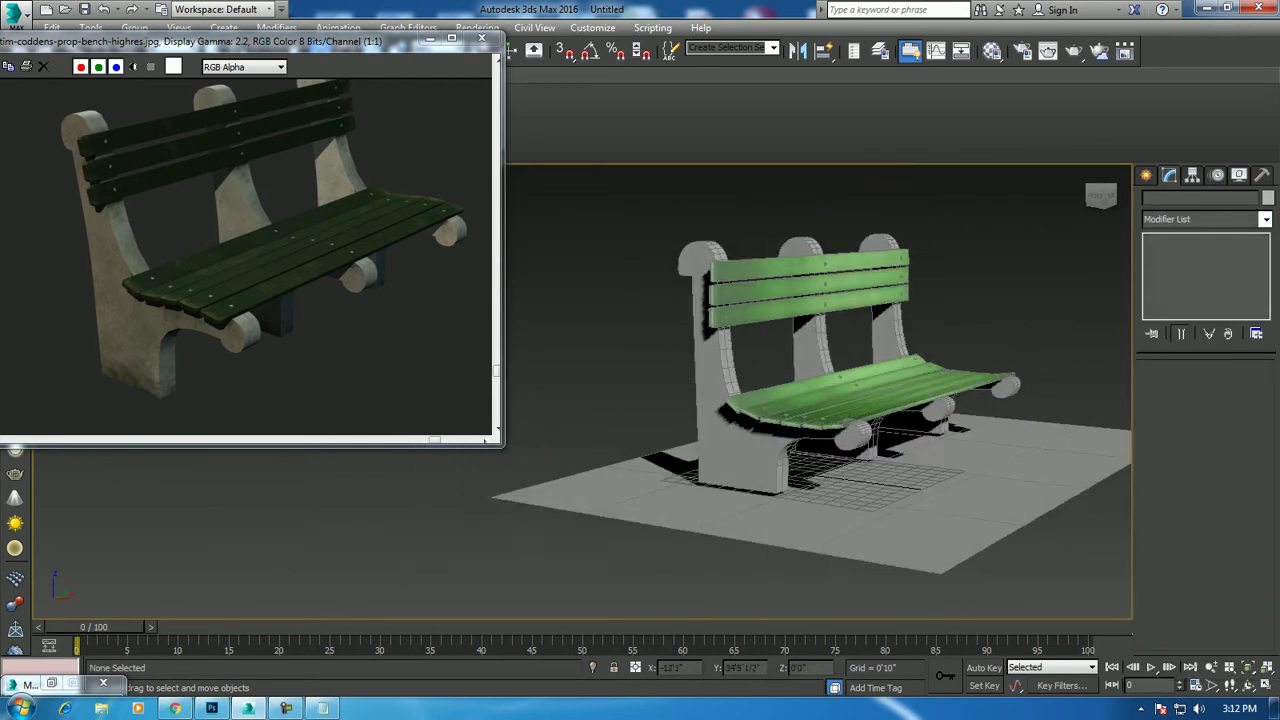
pyautogui.click(720, 400)
pyautogui.keyDown('ctrl'); pyautogui.click(862, 348); pyautogui.keyUp('ctrl')
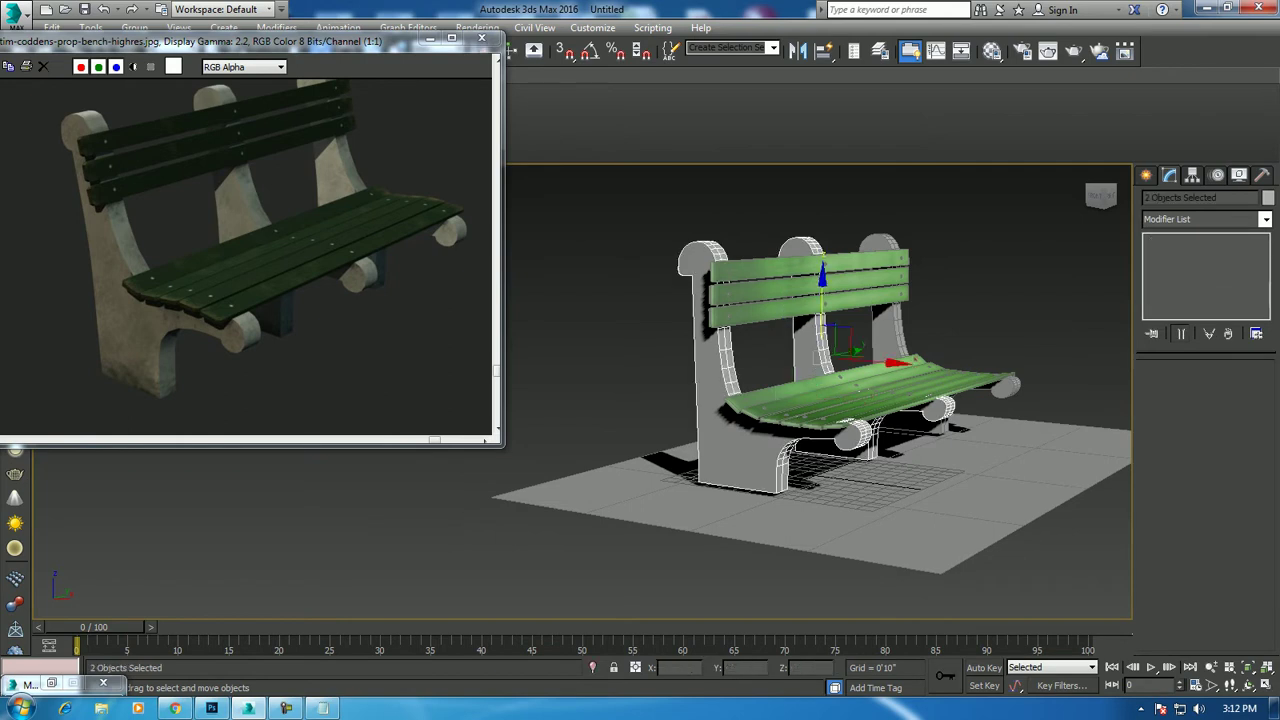
pyautogui.click(991, 51)
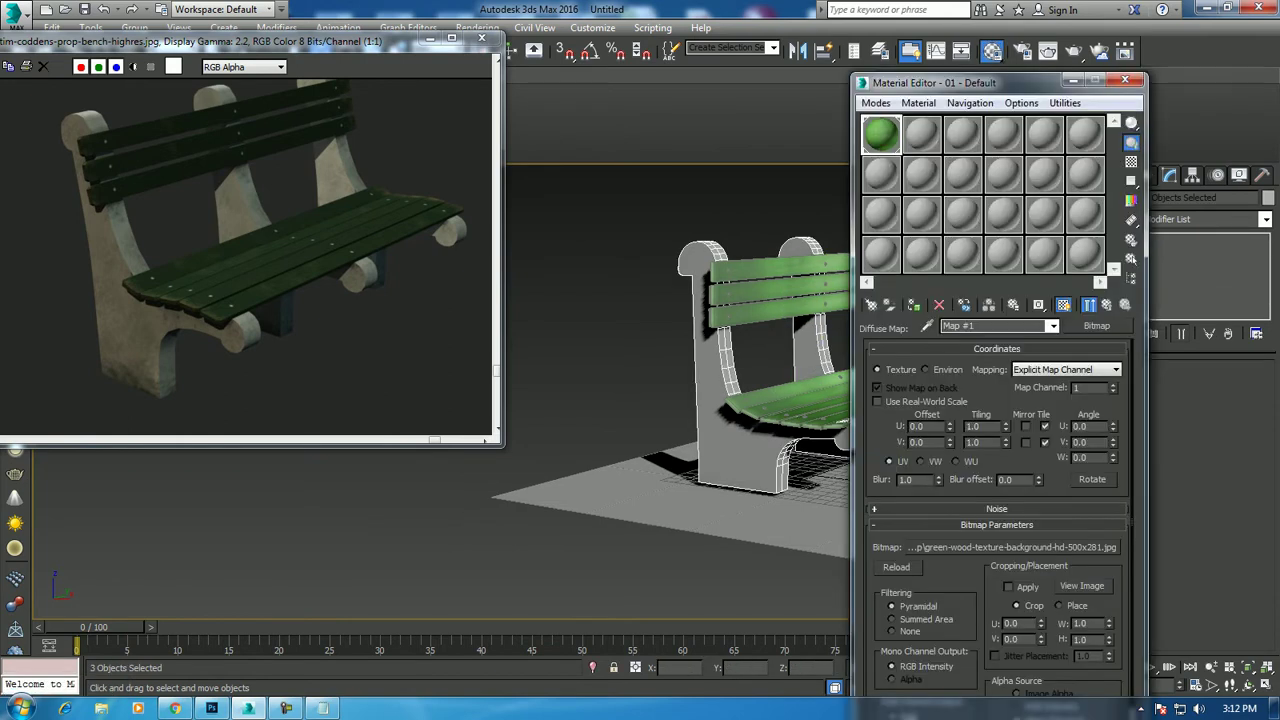
pyautogui.click(1073, 80)
pyautogui.click(760, 560)
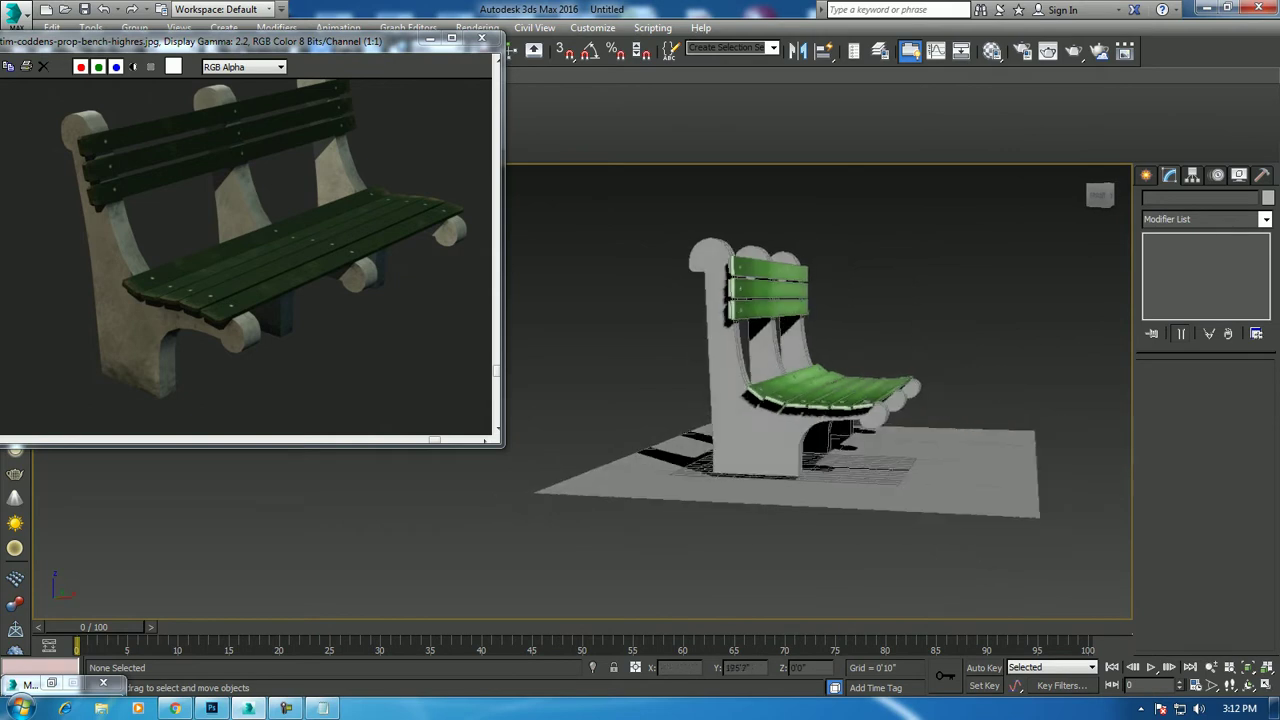
pyautogui.keyDown('alt'); pyautogui.moveTo(760, 560); pyautogui.dragTo(660, 560, button='middle'); pyautogui.keyUp('alt')
pyautogui.click(700, 400)
pyautogui.keyDown('alt'); pyautogui.moveTo(760, 560); pyautogui.dragTo(680, 560, button='middle'); pyautogui.keyUp('alt')
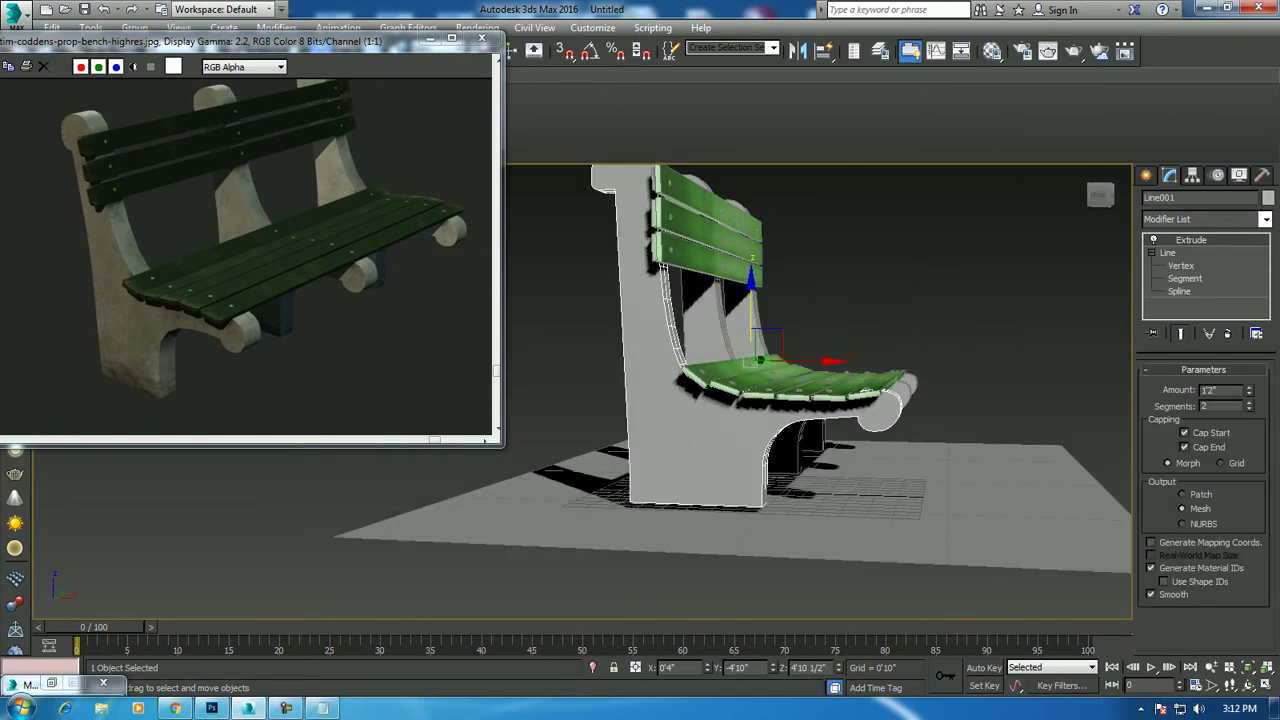
# Enter the support Line's Vertex level and frame its profile curve in the enlarged Front view
pyautogui.click(1181, 265)
pyautogui.hotkey('alt', 'w')
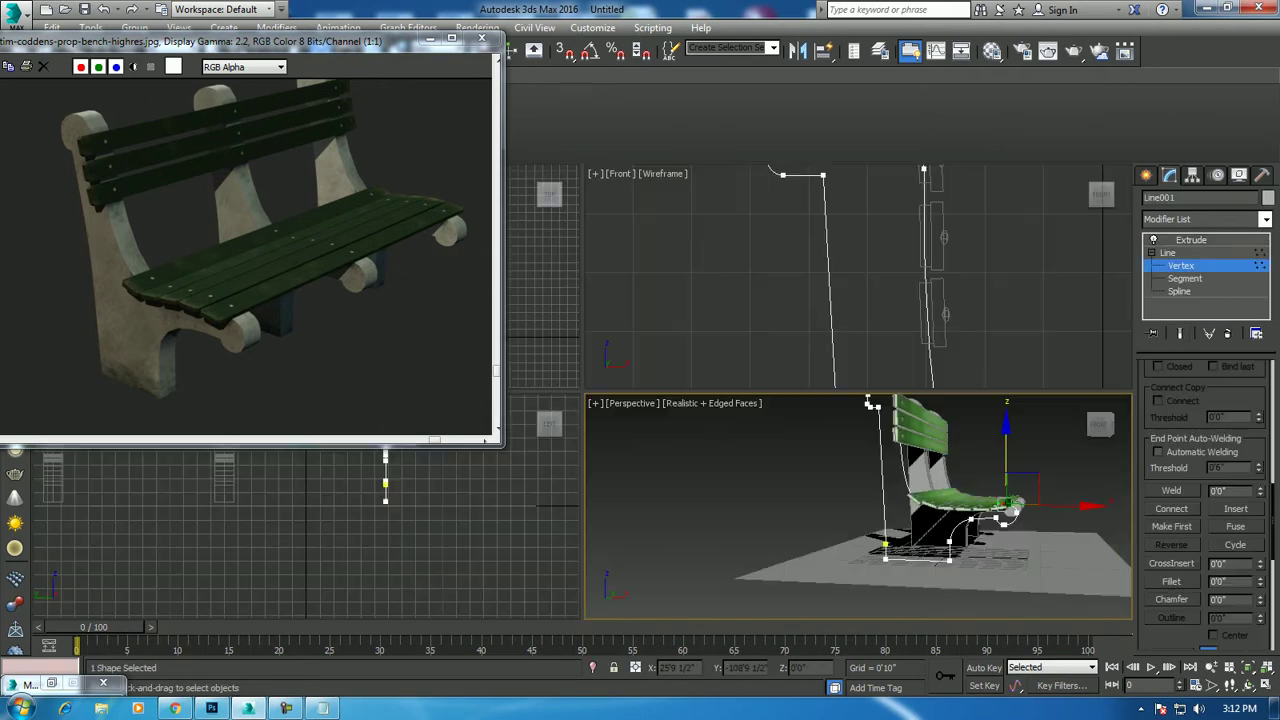
pyautogui.hotkey('alt', 'w')
pyautogui.scroll(-3, 840, 400)
pyautogui.moveTo(840, 400); pyautogui.dragTo(820, 380, button='middle')
pyautogui.scroll(-2, 820, 380)
pyautogui.scroll(2, 802, 331)
# Select the front loop vertices and move them up slightly, undoing a trial rotation
pyautogui.moveTo(760, 290); pyautogui.dragTo(960, 480)
pyautogui.press('e')
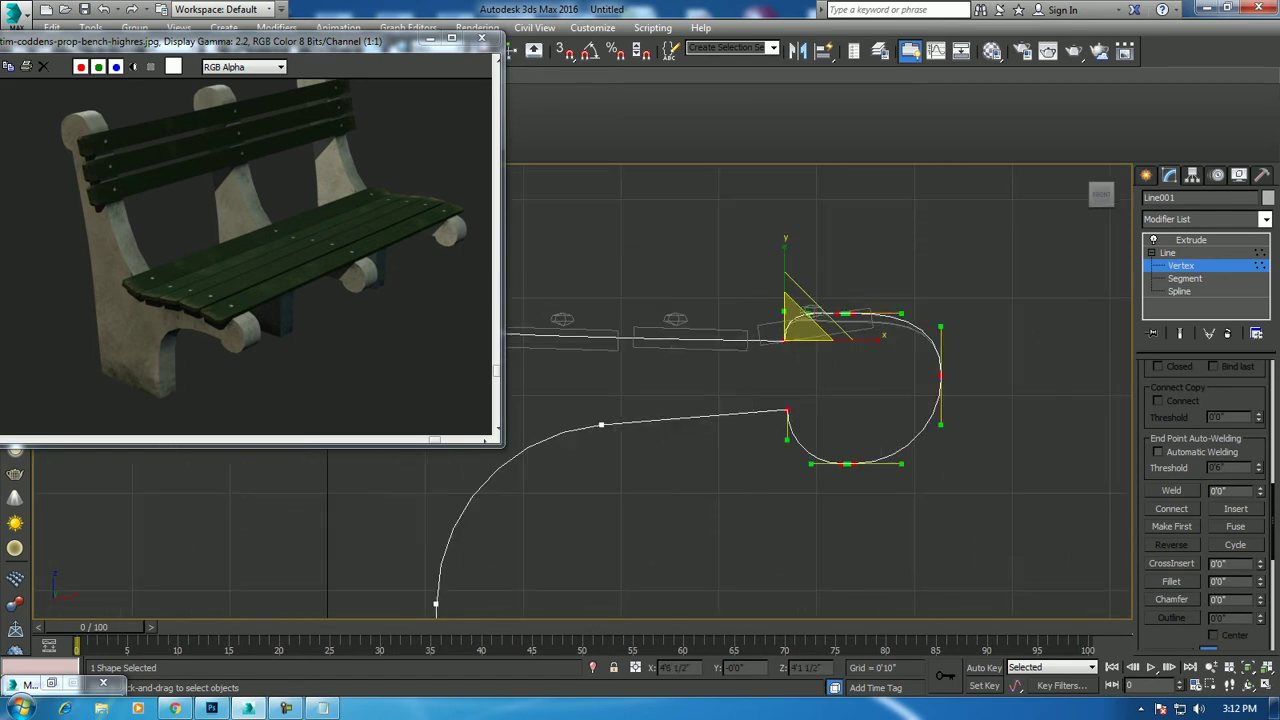
pyautogui.moveTo(800, 330); pyautogui.dragTo(815, 345)
pyautogui.scroll(-2, 798, 339)
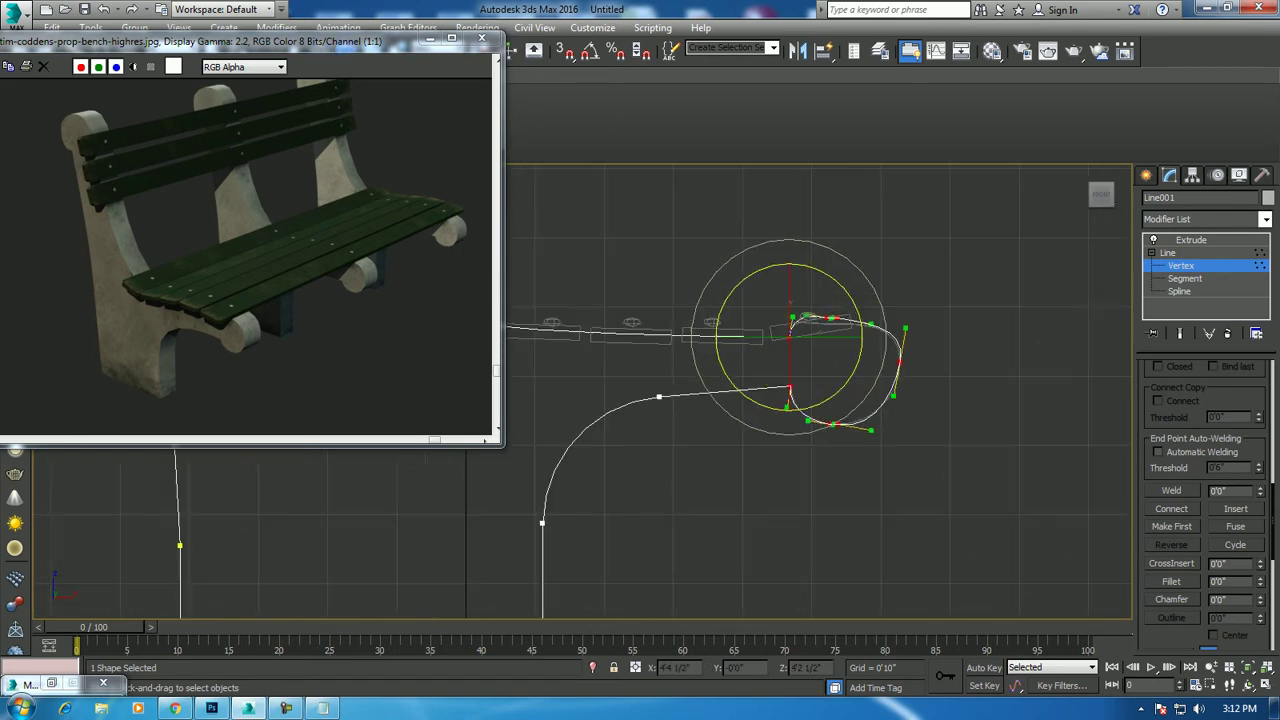
pyautogui.hotkey('ctrl', 'z')
pyautogui.press('w')
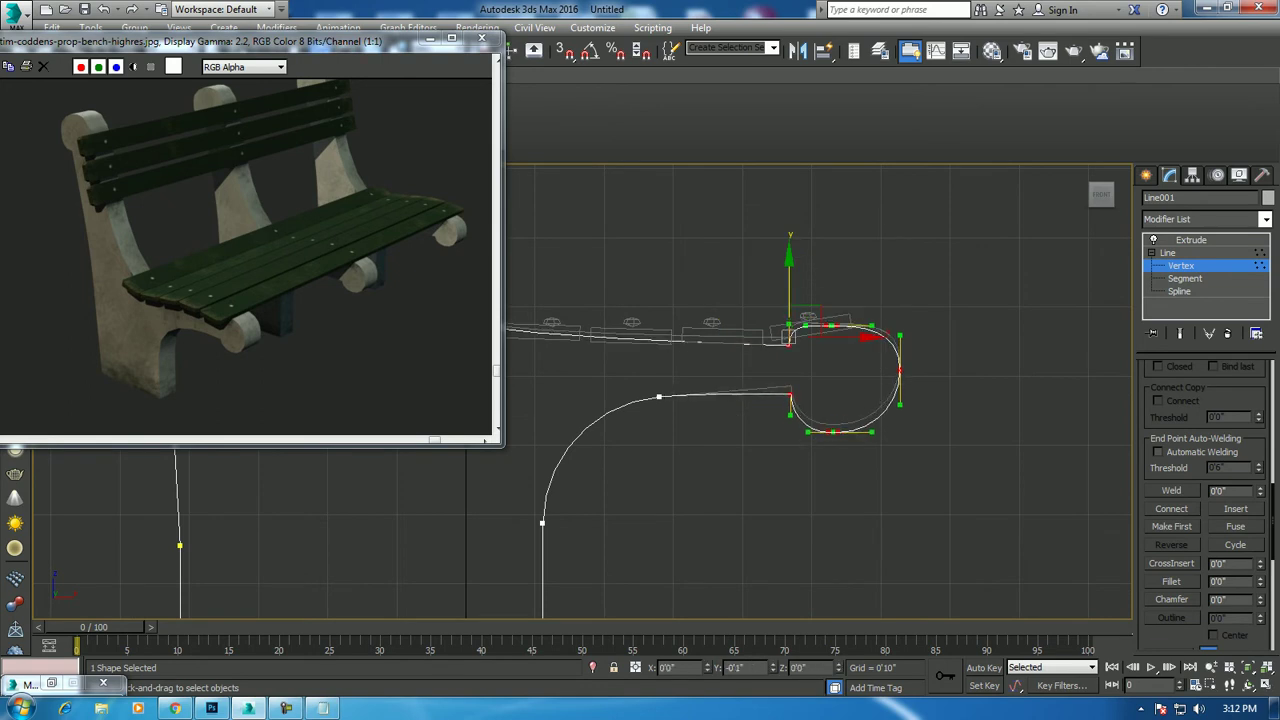
pyautogui.moveTo(790, 338); pyautogui.dragTo(790, 325)
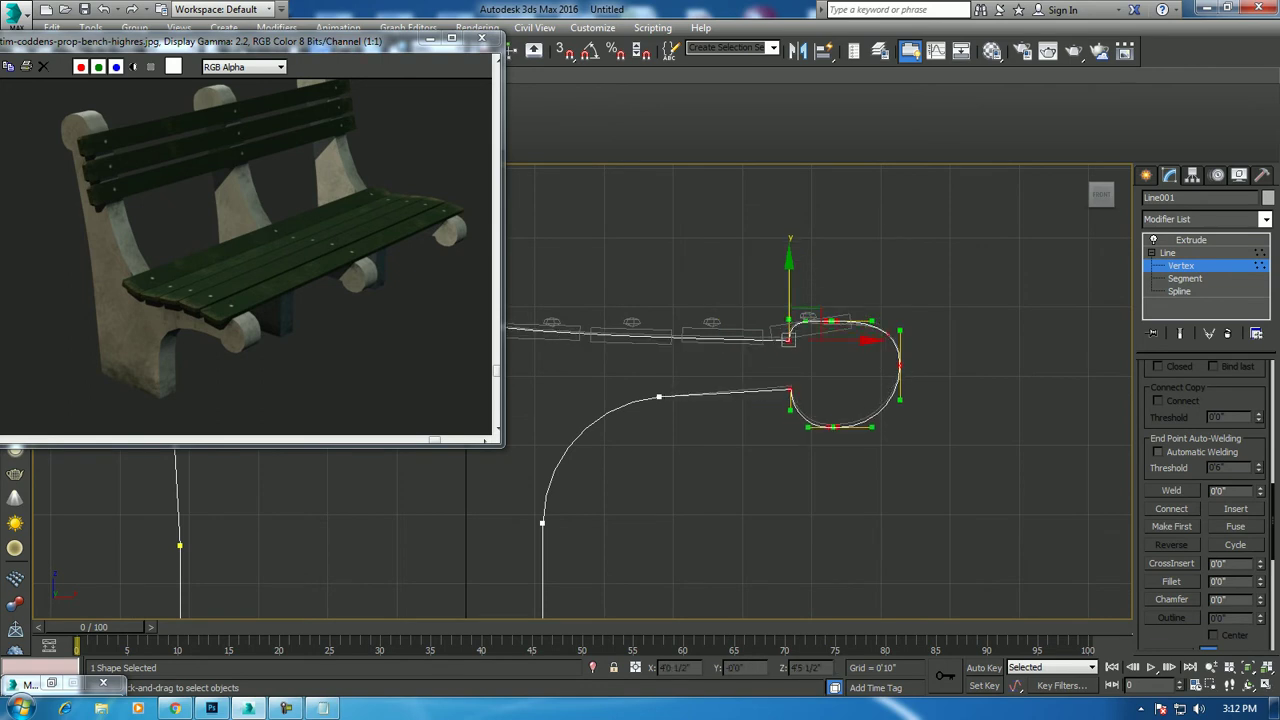
# Return to the 3D view at the Extrude level and select all three concrete supports
pyautogui.hotkey('alt', 'w')
pyautogui.hotkey('alt', 'w')
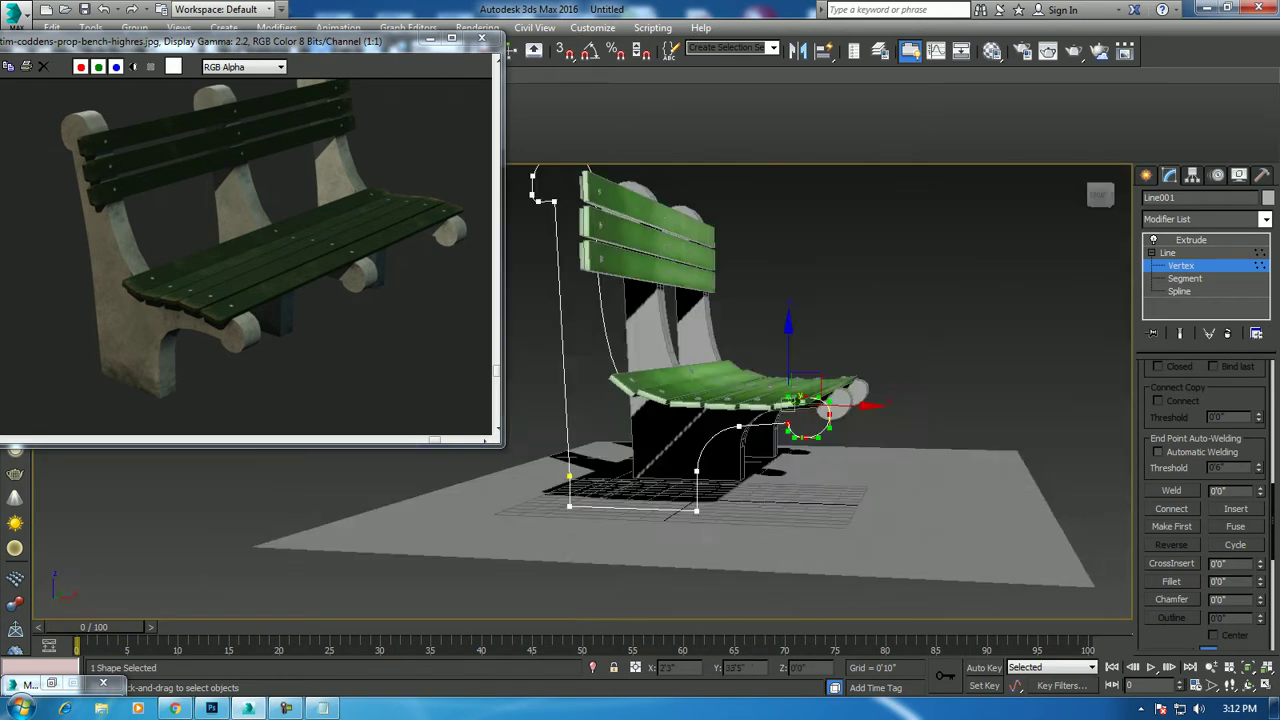
pyautogui.click(1190, 240)
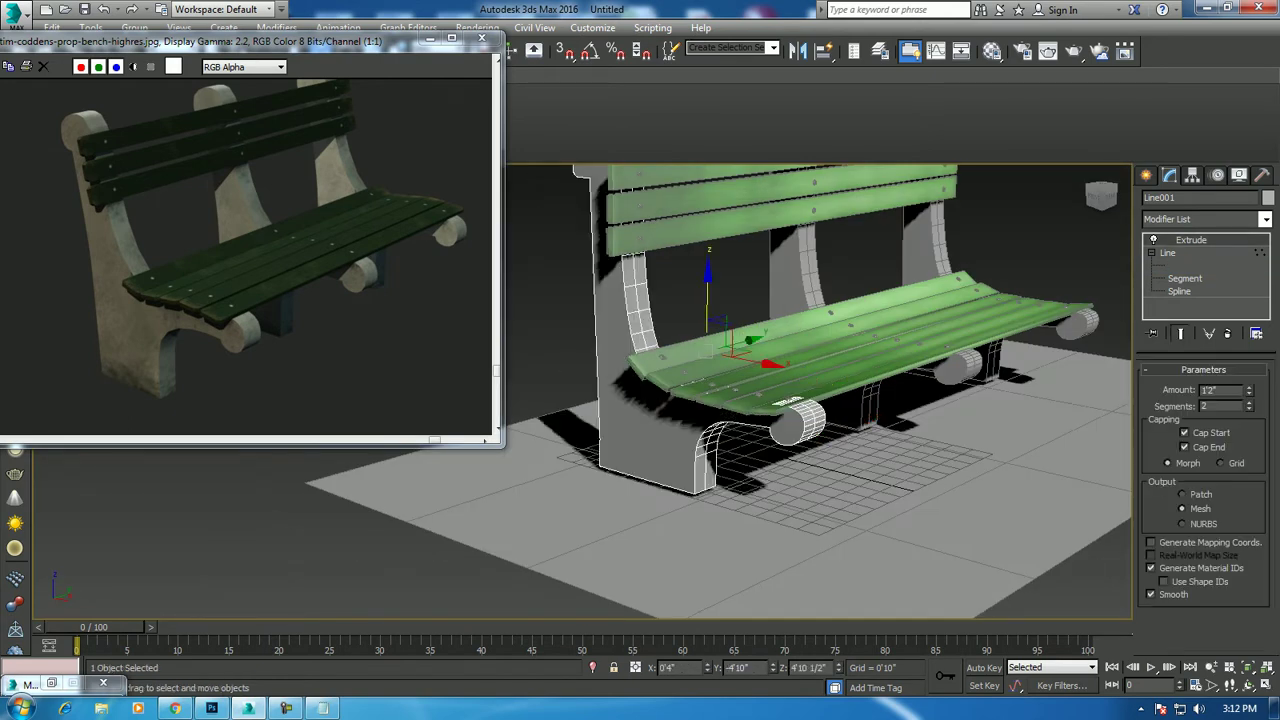
pyautogui.keyDown('alt'); pyautogui.moveTo(800, 400); pyautogui.dragTo(760, 400, button='middle'); pyautogui.keyUp('alt')
pyautogui.hotkey('ctrl', 'a')
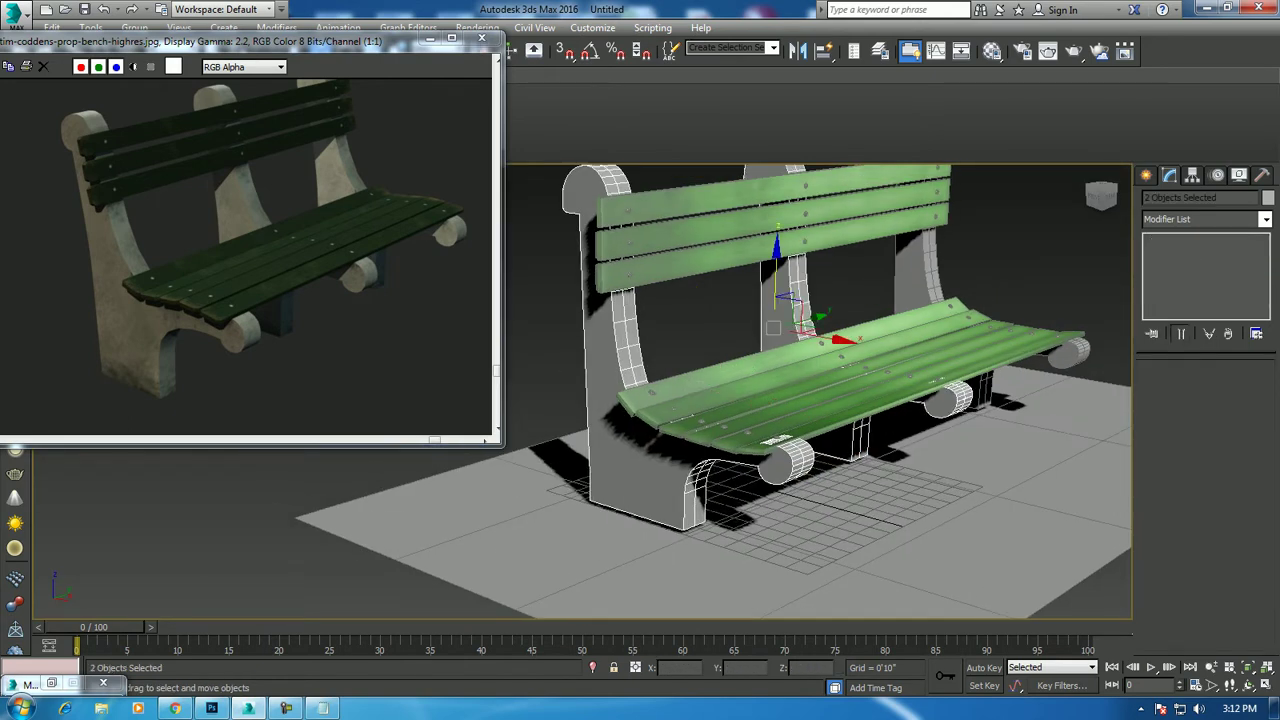
# In the Material Editor, pick material slot 02 and assign a Bitmap map to its Diffuse colour
pyautogui.press('m')
pyautogui.click(922, 133)
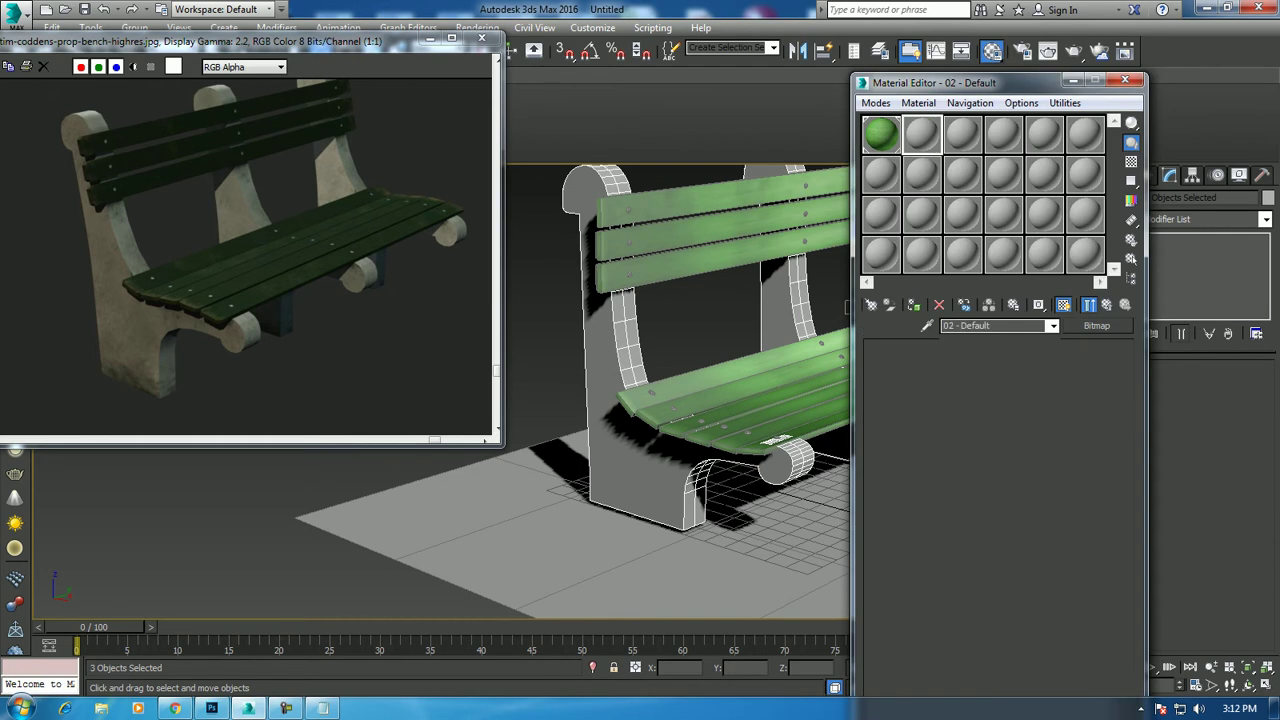
pyautogui.click(982, 447)
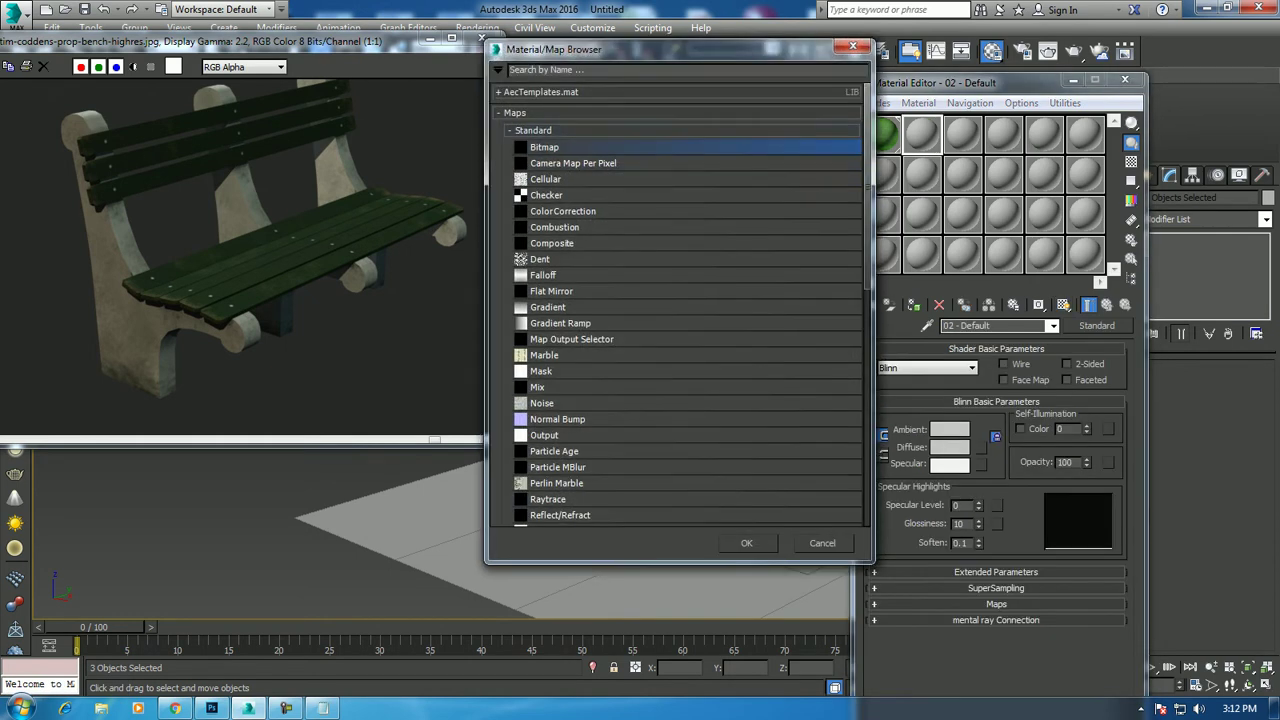
pyautogui.doubleClick(544, 147)
# Load 44-white-smooth-seamless-concrete-textures.jpg as the bitmap and show it shaded in the viewport
pyautogui.click(555, 305)
pyautogui.press('c')
pyautogui.press('c')
pyautogui.press('c')
pyautogui.press('c')
pyautogui.press('c')
pyautogui.press('c')
pyautogui.press('c')
pyautogui.press('c')
pyautogui.press('c')
pyautogui.press('c')
pyautogui.press('c')
pyautogui.press('c')
pyautogui.press('c')
pyautogui.press('c')
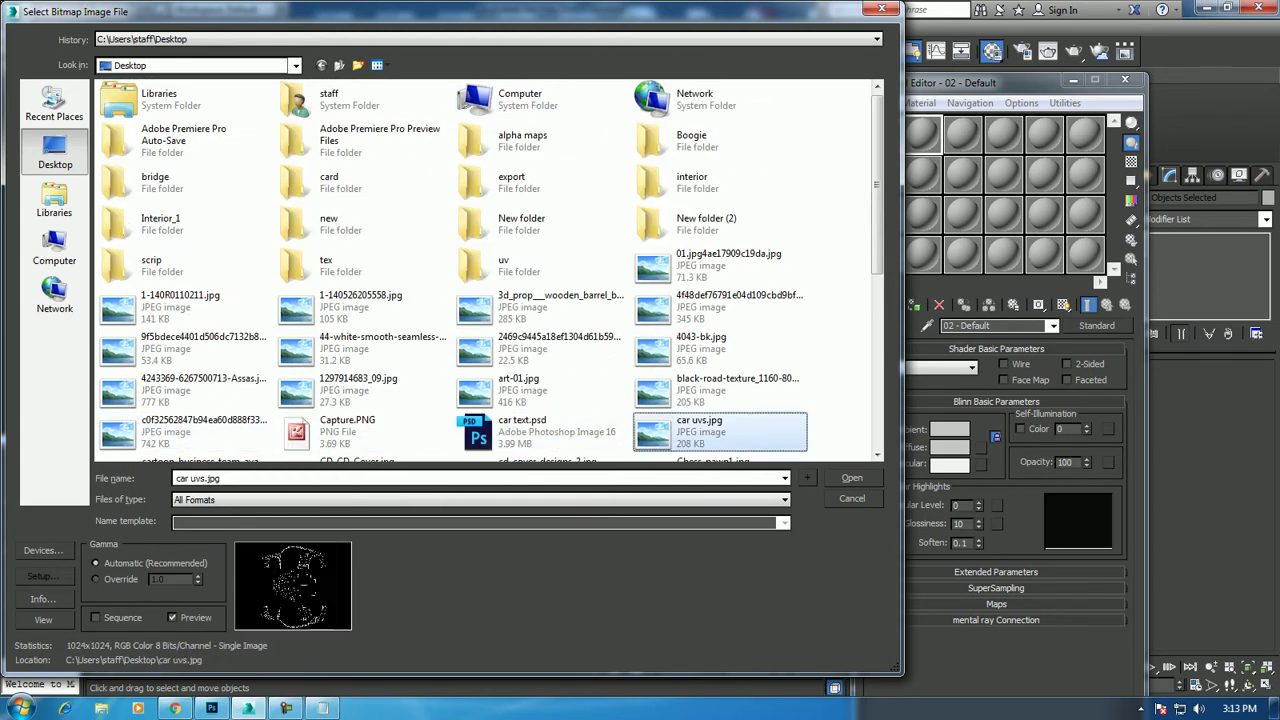
pyautogui.press('c')
pyautogui.press('c')
pyautogui.press('c')
pyautogui.press('c')
pyautogui.press('c')
pyautogui.press('c')
pyautogui.press('c')
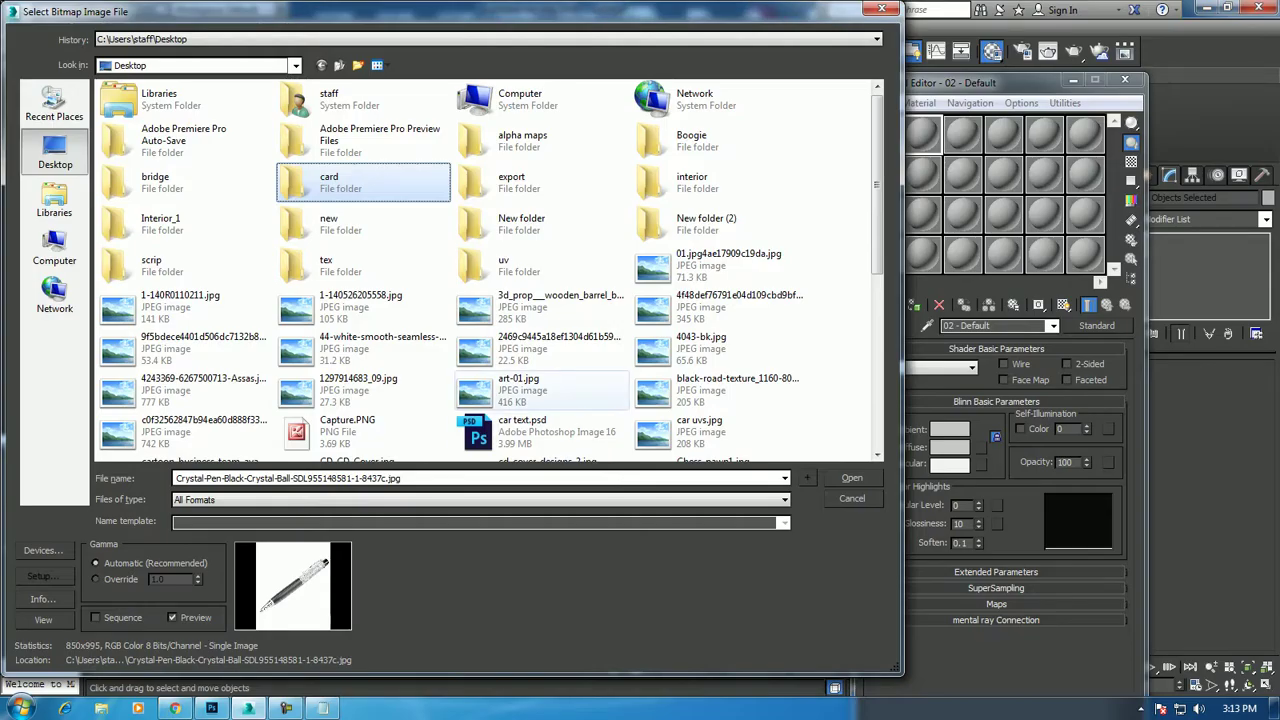
pyautogui.press('4')
pyautogui.press('4')
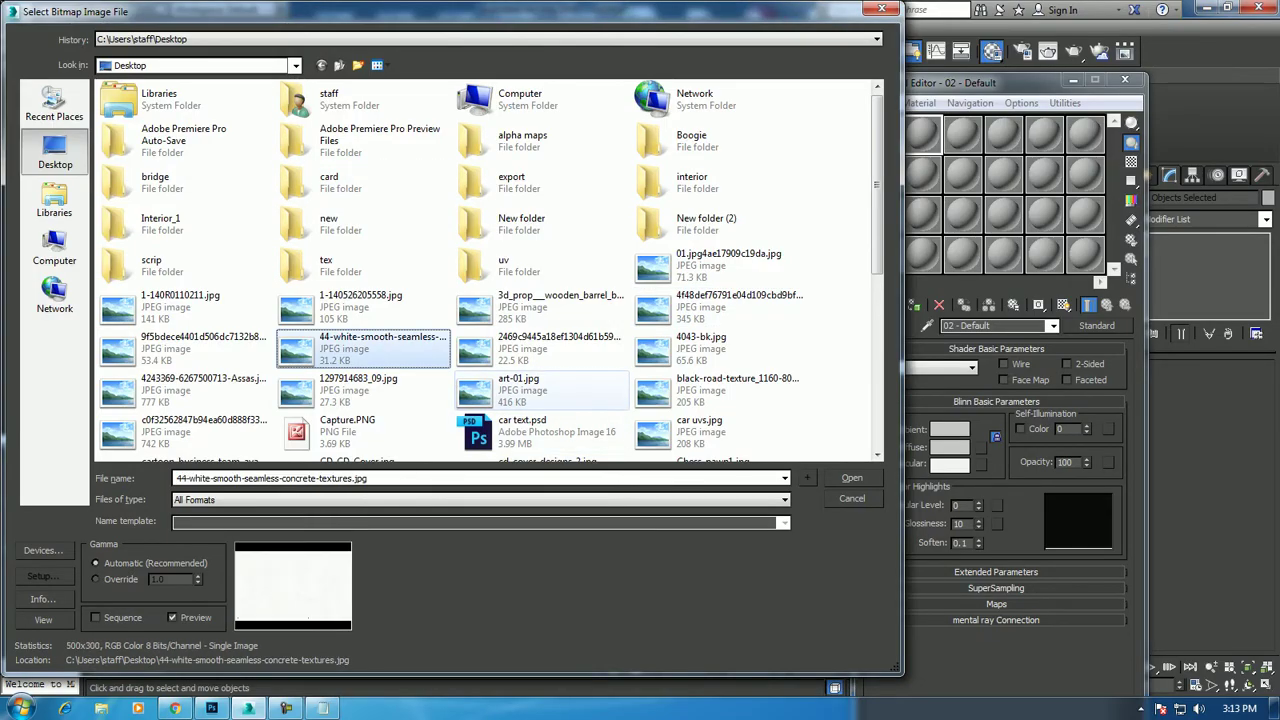
pyautogui.press('Return')
pyautogui.click(1064, 305)
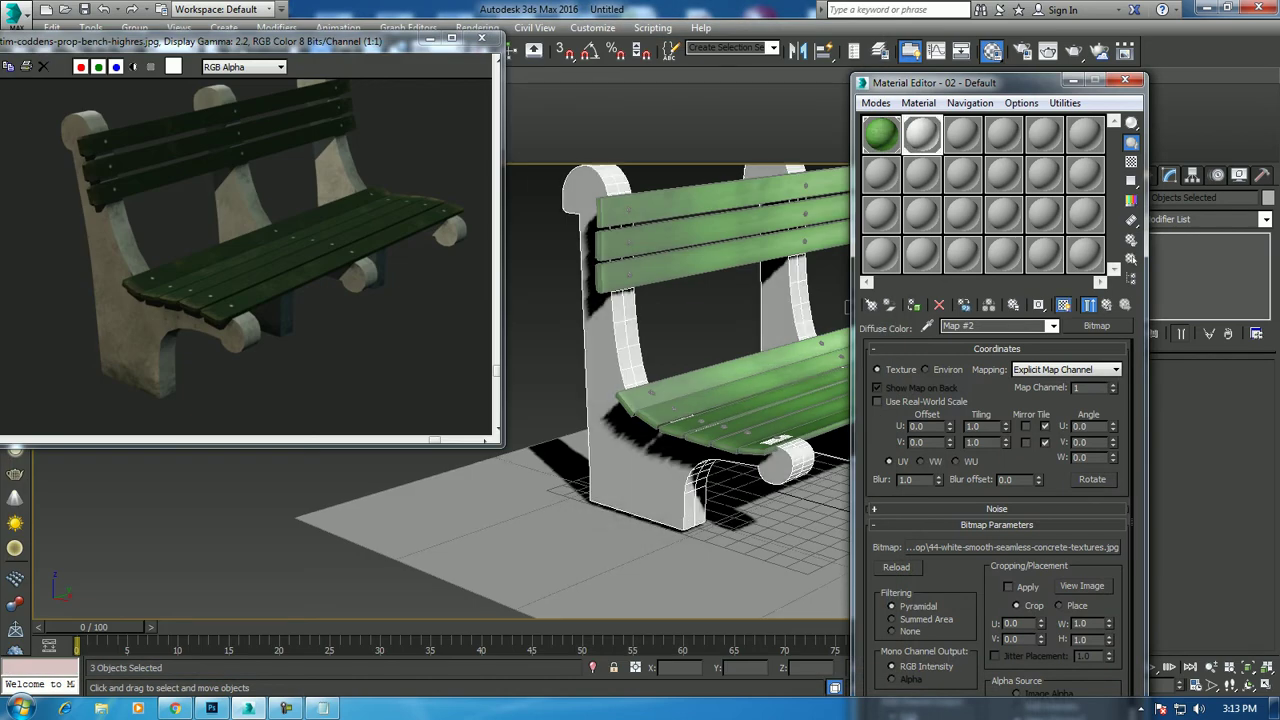
# Add a UVW Map modifier to the first and second curved supports
pyautogui.click(800, 300)
pyautogui.click(1265, 218)
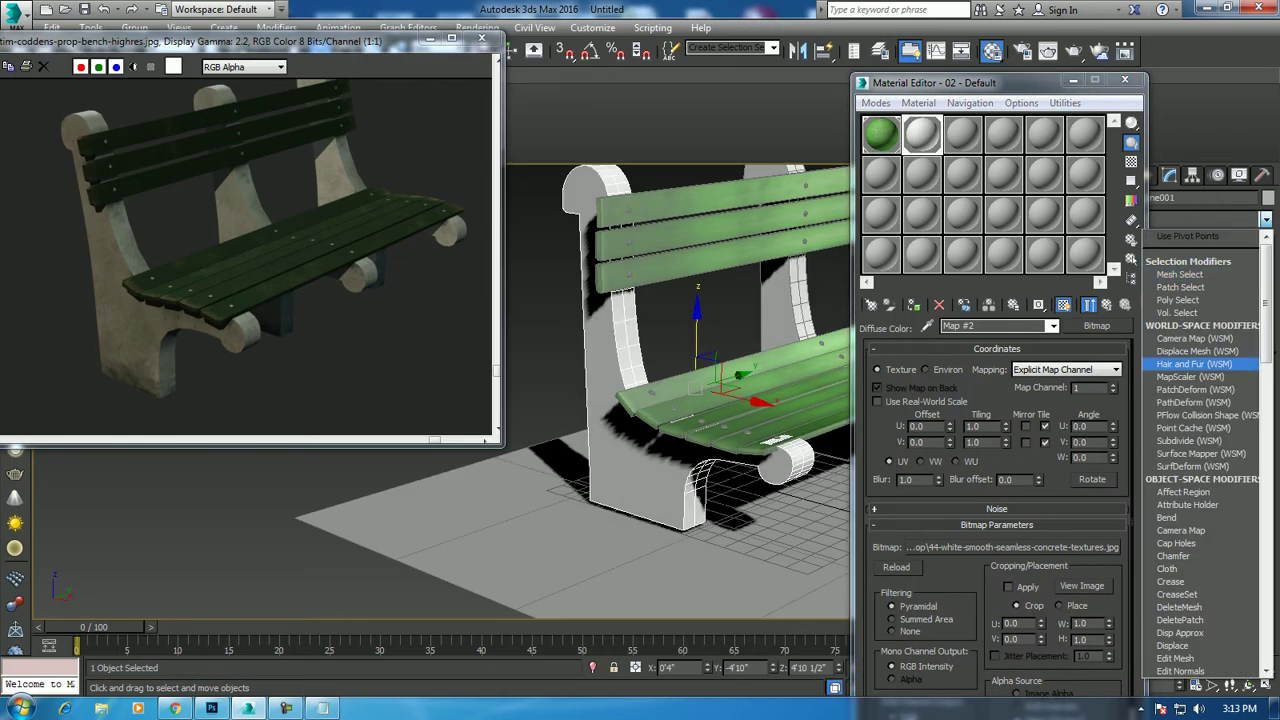
pyautogui.scroll(-5, 1195, 364)
pyautogui.click(1195, 524)
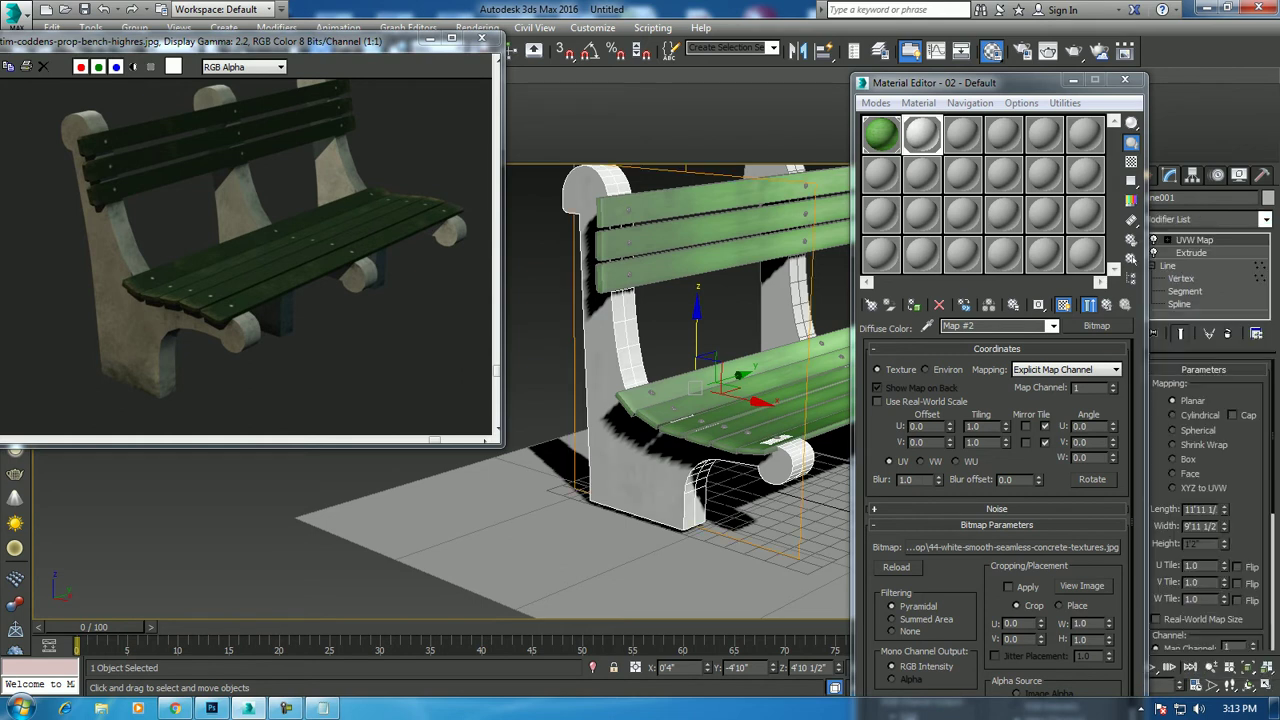
pyautogui.scroll(3, 540, 390)
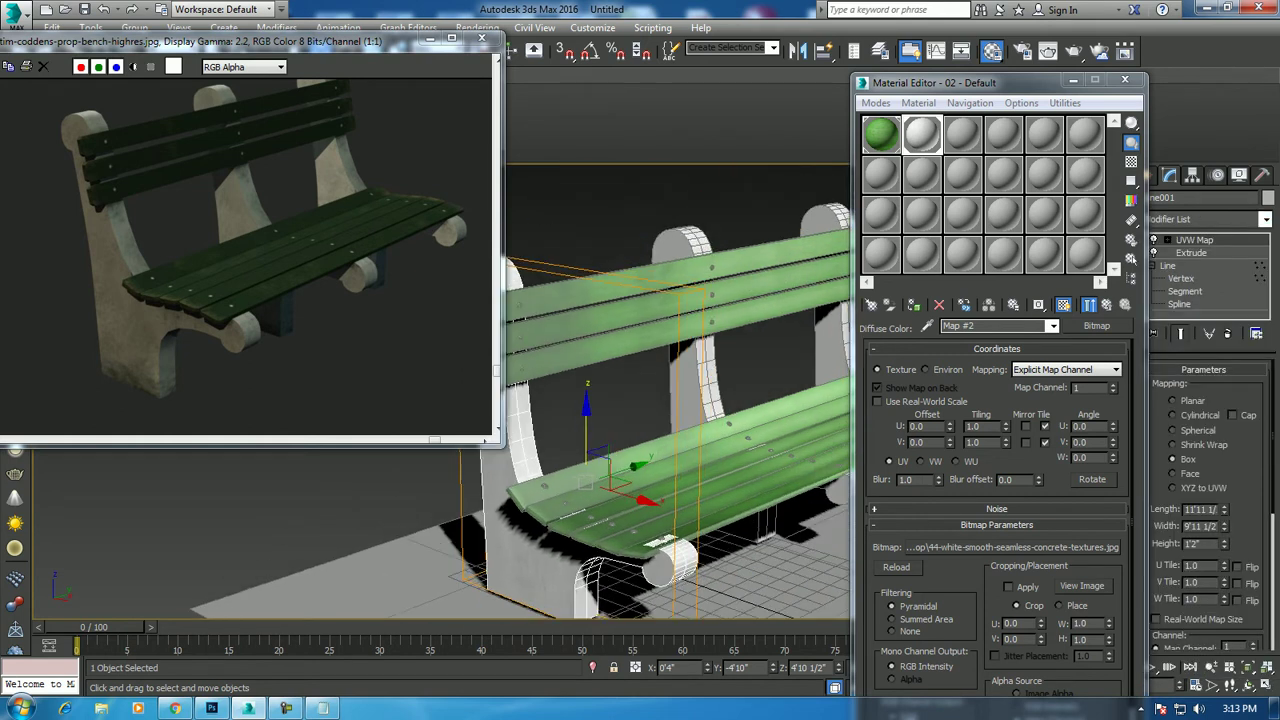
pyautogui.click(835, 490)
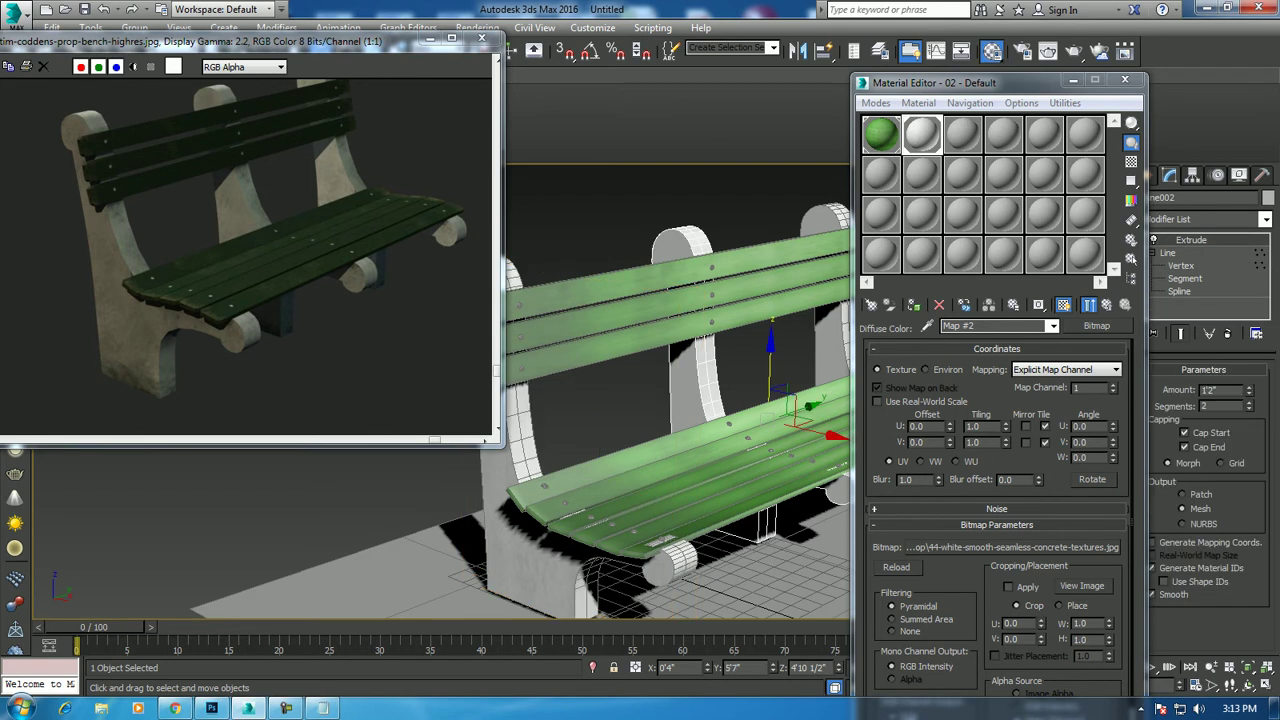
pyautogui.click(1265, 219)
pyautogui.scroll(-10, 1197, 351)
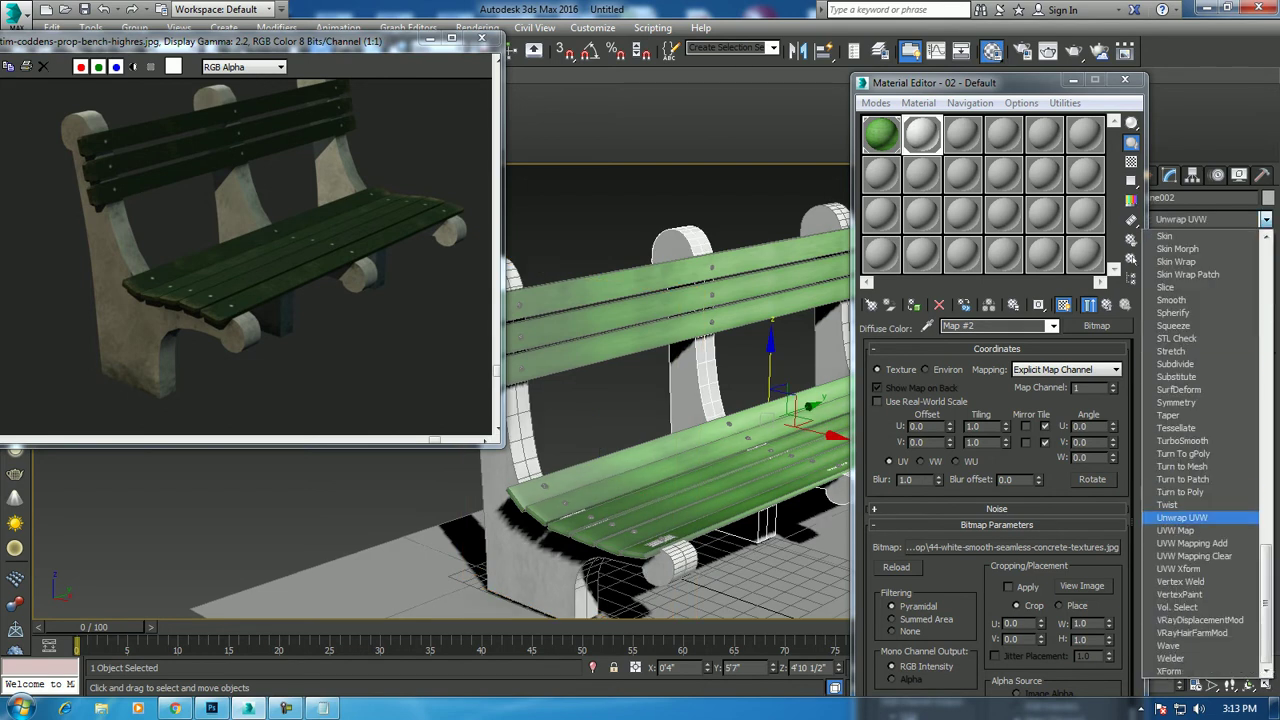
pyautogui.click(1195, 517)
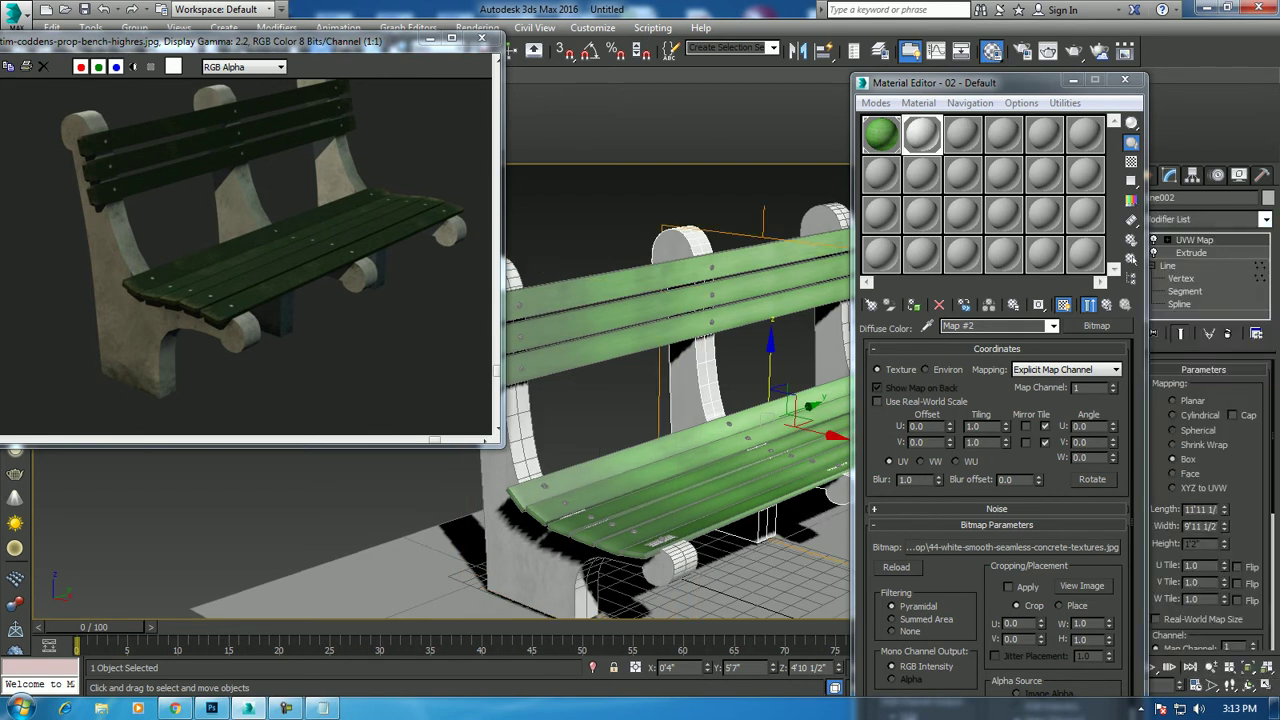
# Add a UVW Map modifier to the third support and set its mapping to Box
pyautogui.click(832, 225)
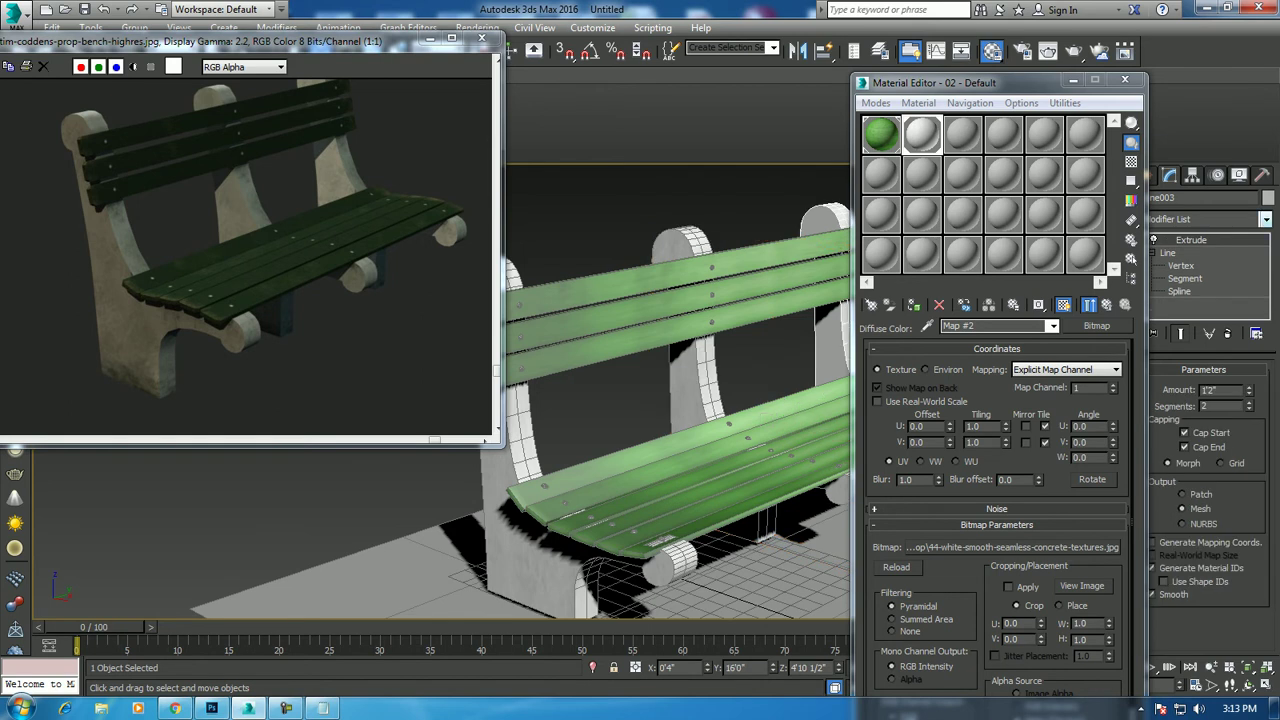
pyautogui.click(1265, 218)
pyautogui.scroll(-10, 1205, 400)
pyautogui.click(1195, 537)
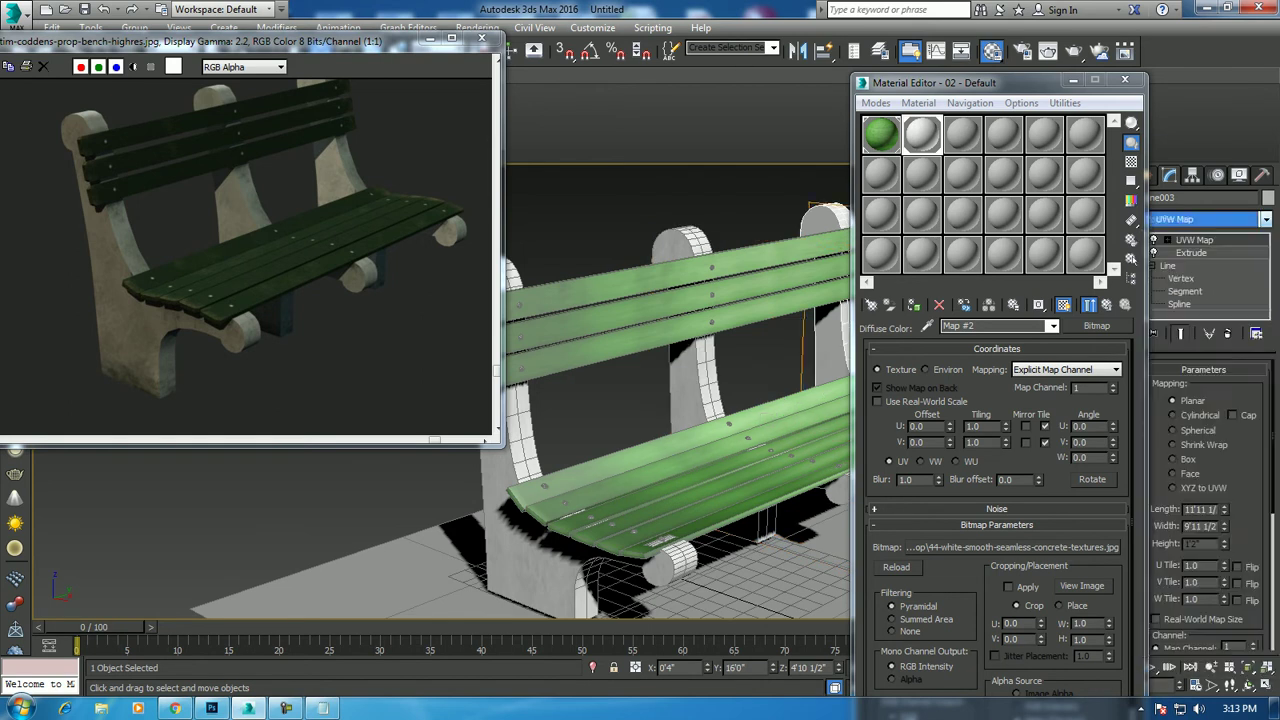
pyautogui.click(1174, 459)
pyautogui.scroll(-3, 706, 434)
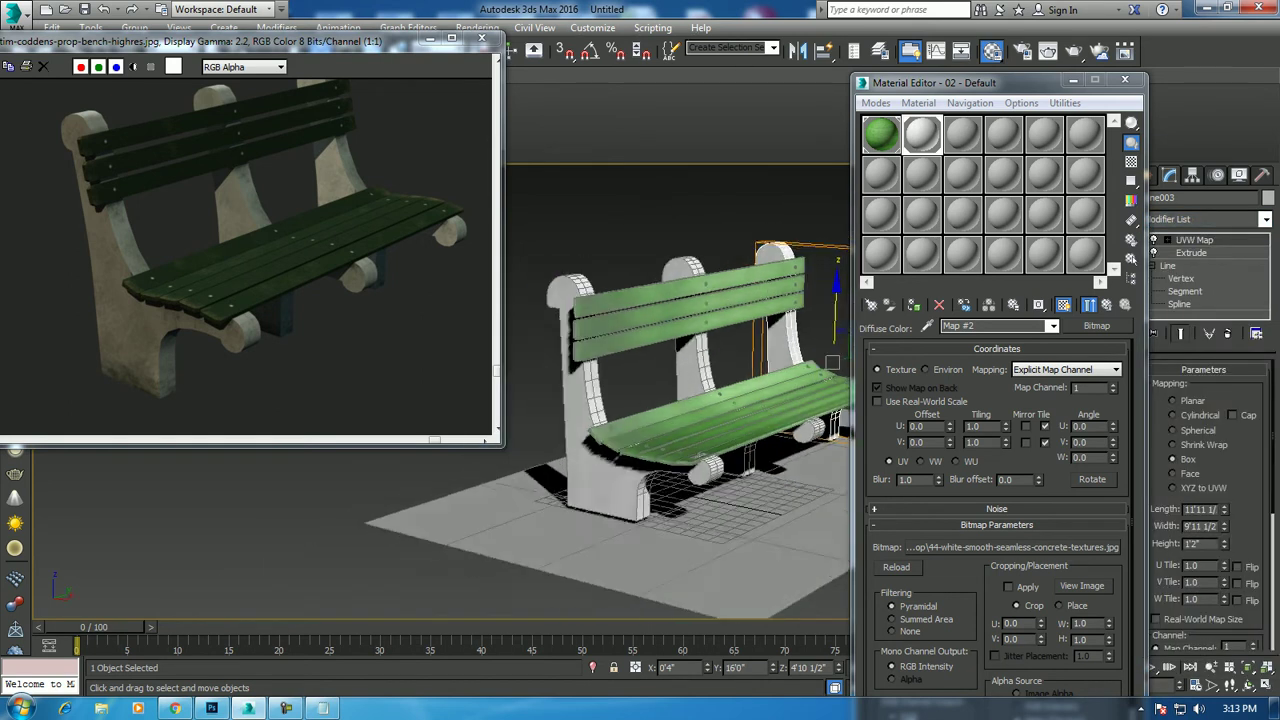
pyautogui.scroll(-4, 706, 434)
pyautogui.scroll(-1, 706, 434)
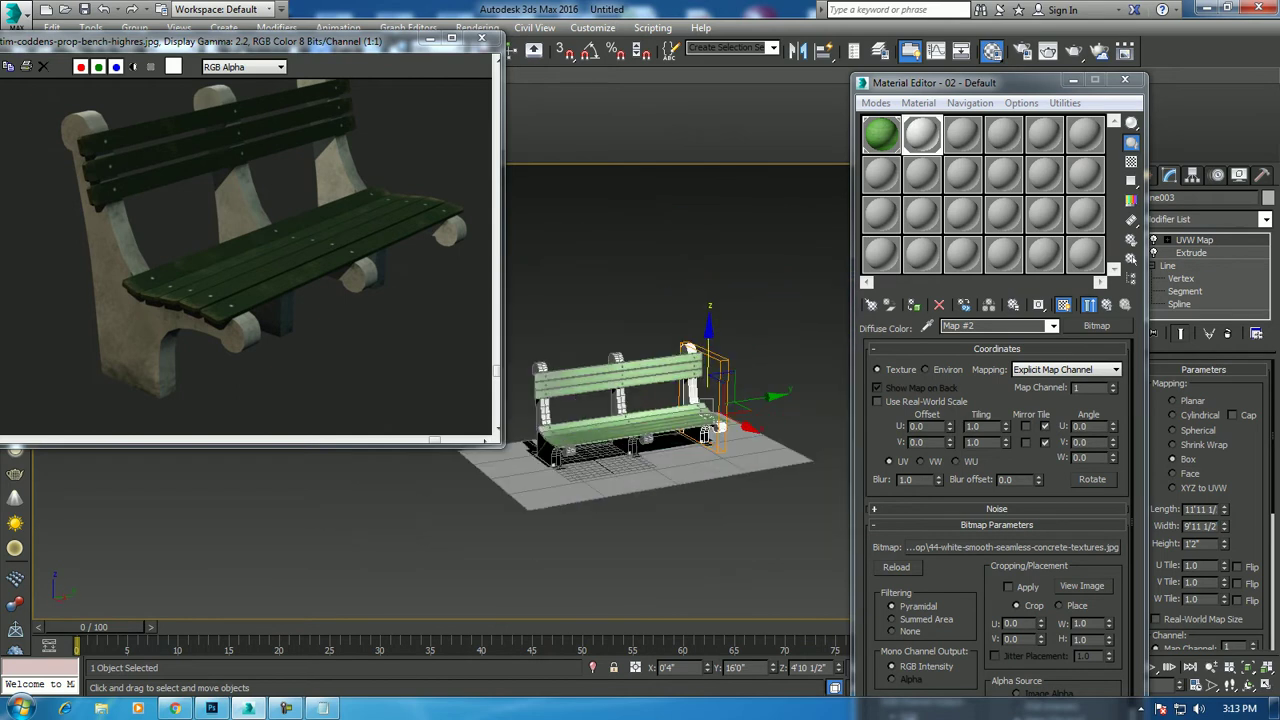
# Select everything, then box-deselect the ground plane and supports so only the slats remain selected
pyautogui.hotkey('ctrl', 'a')
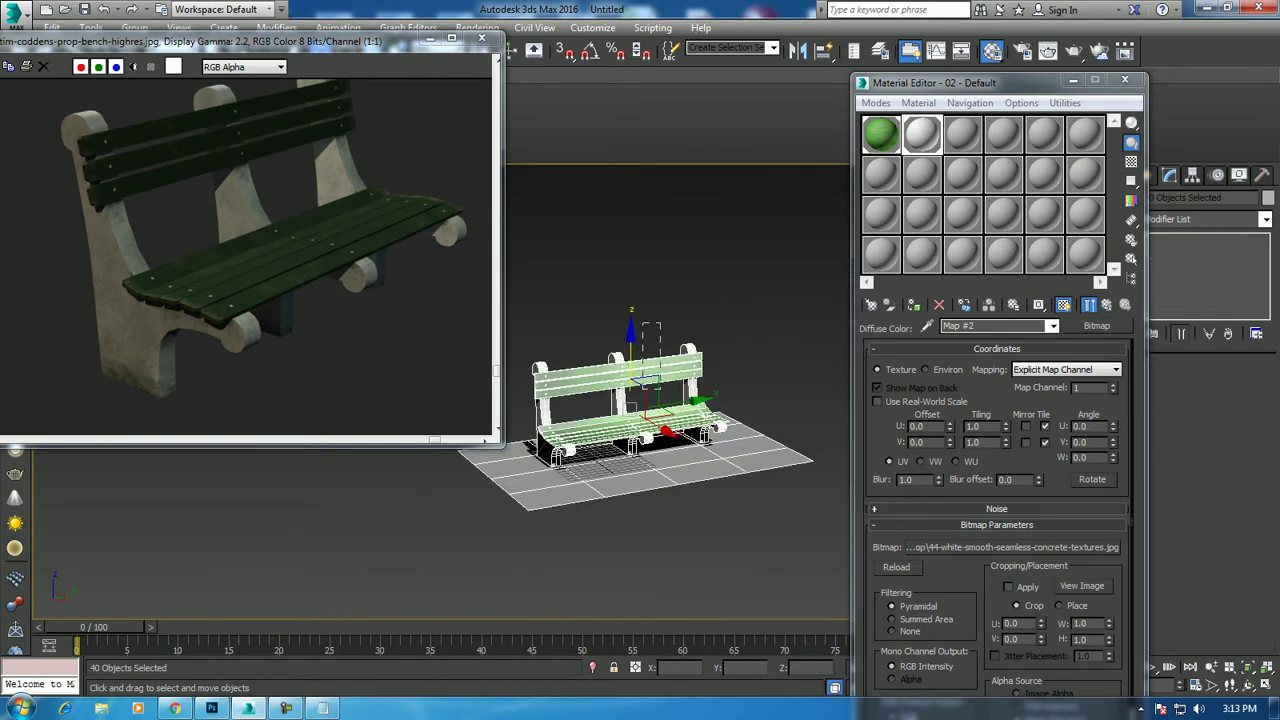
pyautogui.keyDown('alt'); pyautogui.moveTo(650, 378); pyautogui.dragTo(647, 382); pyautogui.keyUp('alt')
pyautogui.keyDown('alt'); pyautogui.moveTo(521, 412); pyautogui.dragTo(567, 448); pyautogui.keyUp('alt')
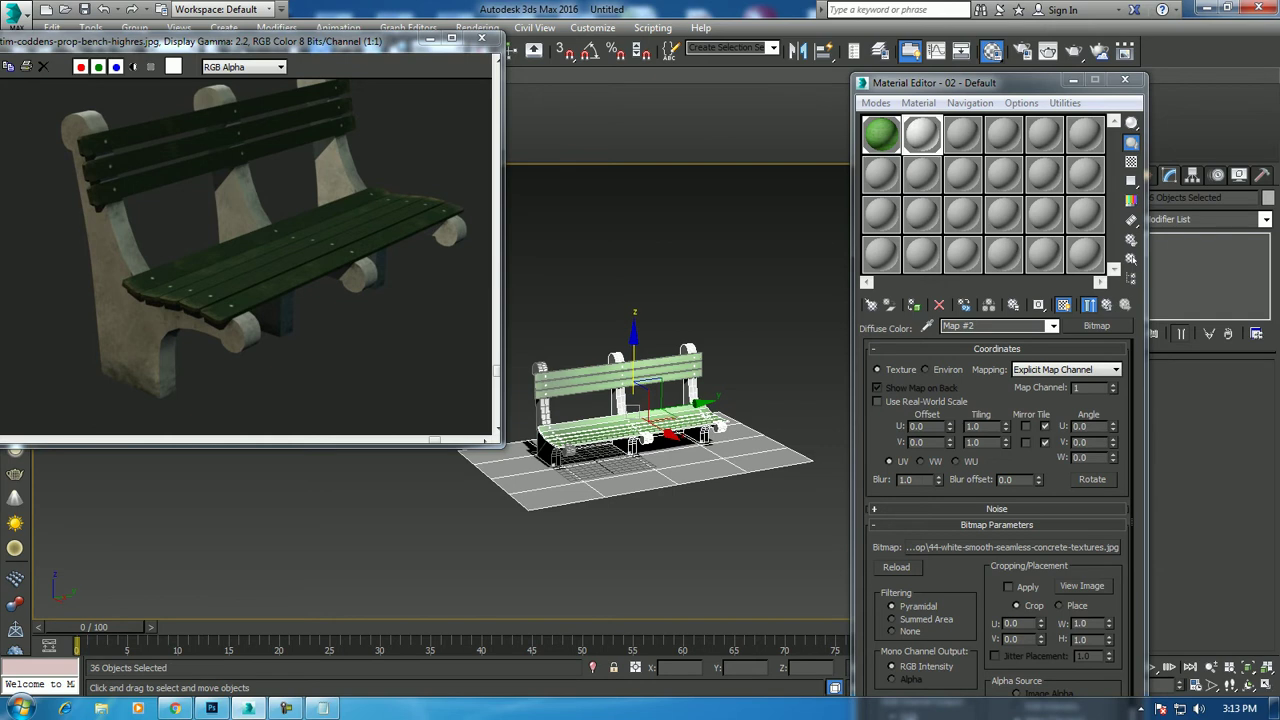
pyautogui.keyDown('alt'); pyautogui.moveTo(640, 420); pyautogui.dragTo(660, 400, button='middle'); pyautogui.keyUp('alt')
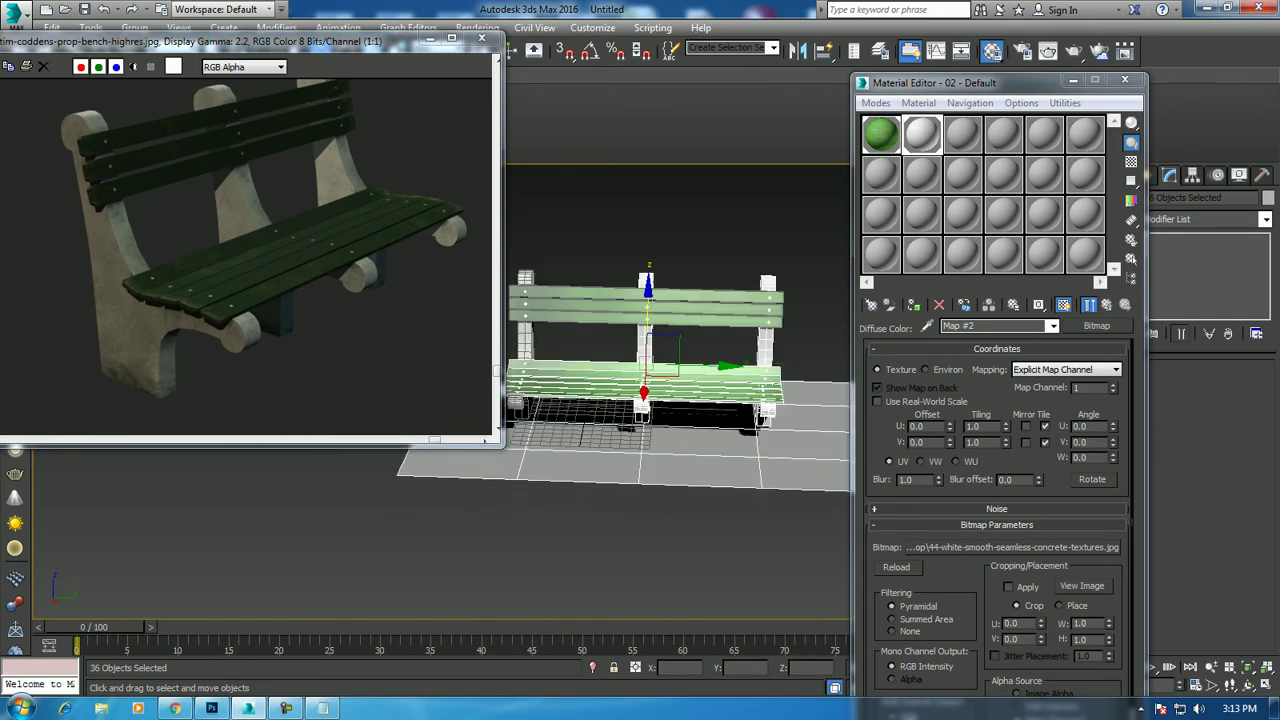
pyautogui.keyDown('alt'); pyautogui.moveTo(562, 452); pyautogui.dragTo(596, 520); pyautogui.keyUp('alt')
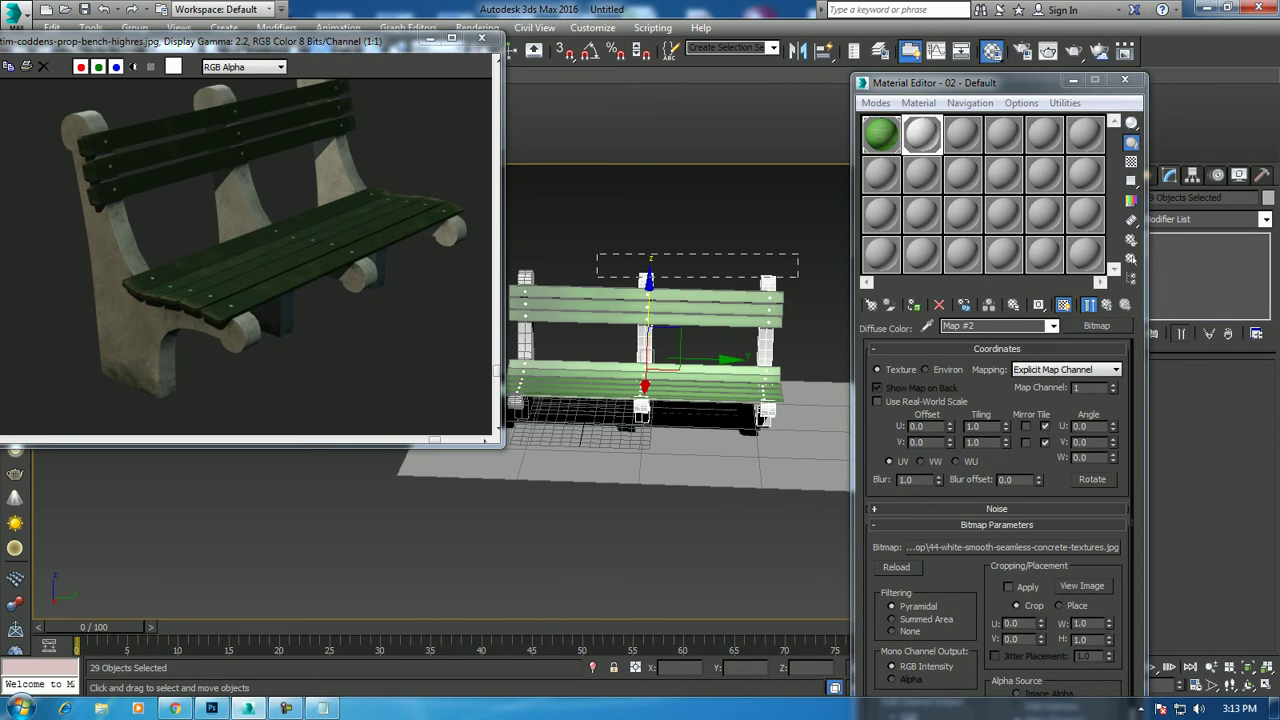
pyautogui.keyDown('alt'); pyautogui.moveTo(798, 278); pyautogui.dragTo(798, 278); pyautogui.keyUp('alt')
pyautogui.keyDown('alt'); pyautogui.moveTo(650, 400); pyautogui.dragTo(720, 450, button='middle'); pyautogui.keyUp('alt')
# Set material slot 03 to the Anisotropic shader with Specular Level 62
pyautogui.click(962, 133)
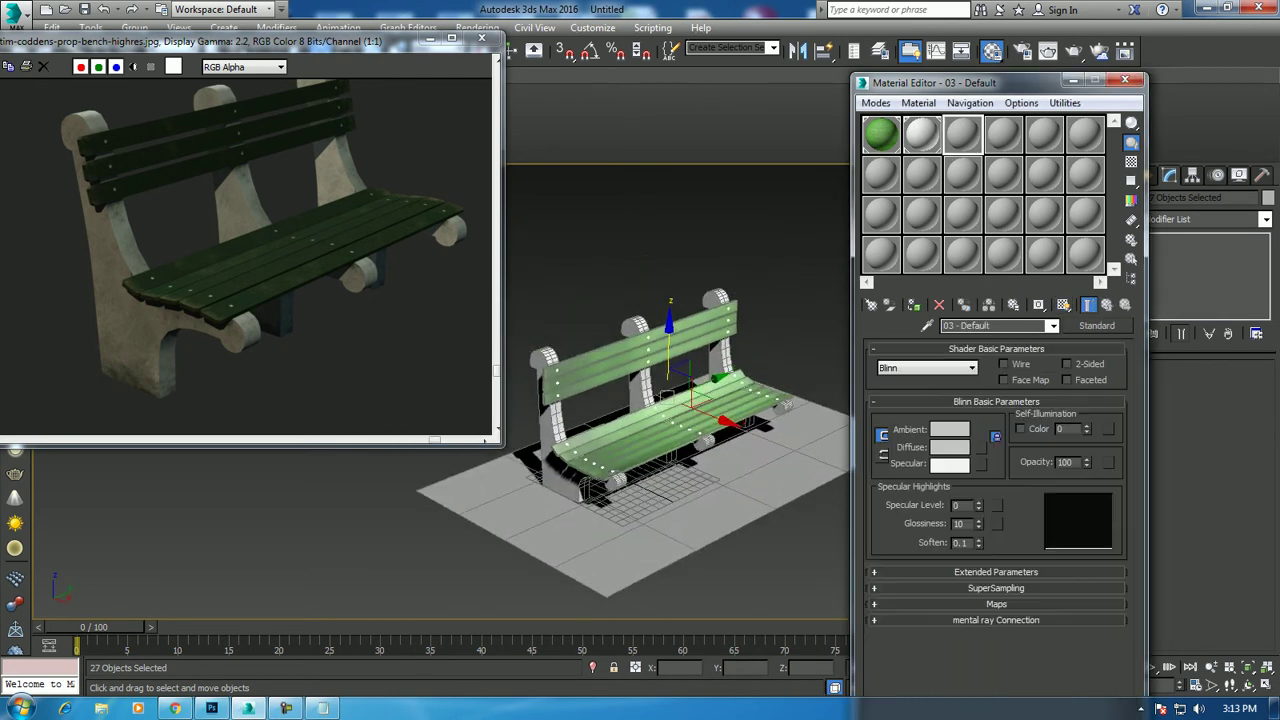
pyautogui.click(927, 368)
pyautogui.click(900, 382)
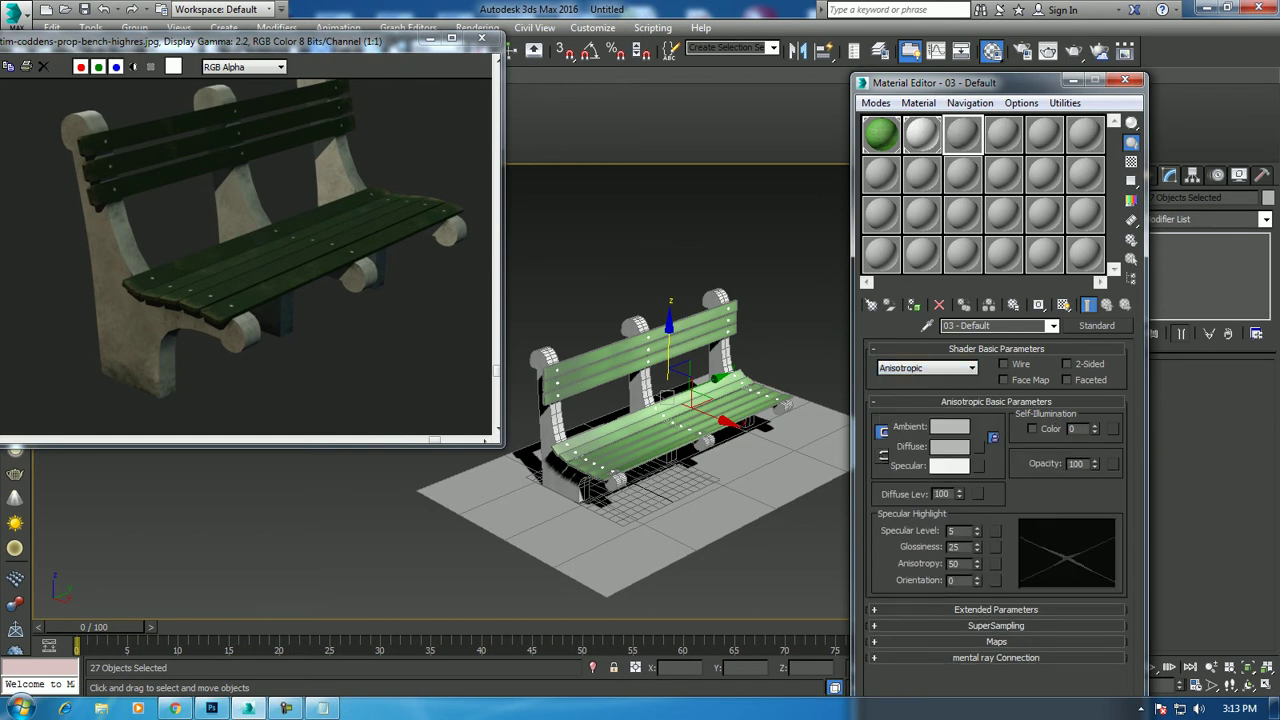
pyautogui.moveTo(977, 531); pyautogui.dragTo(977, 500)
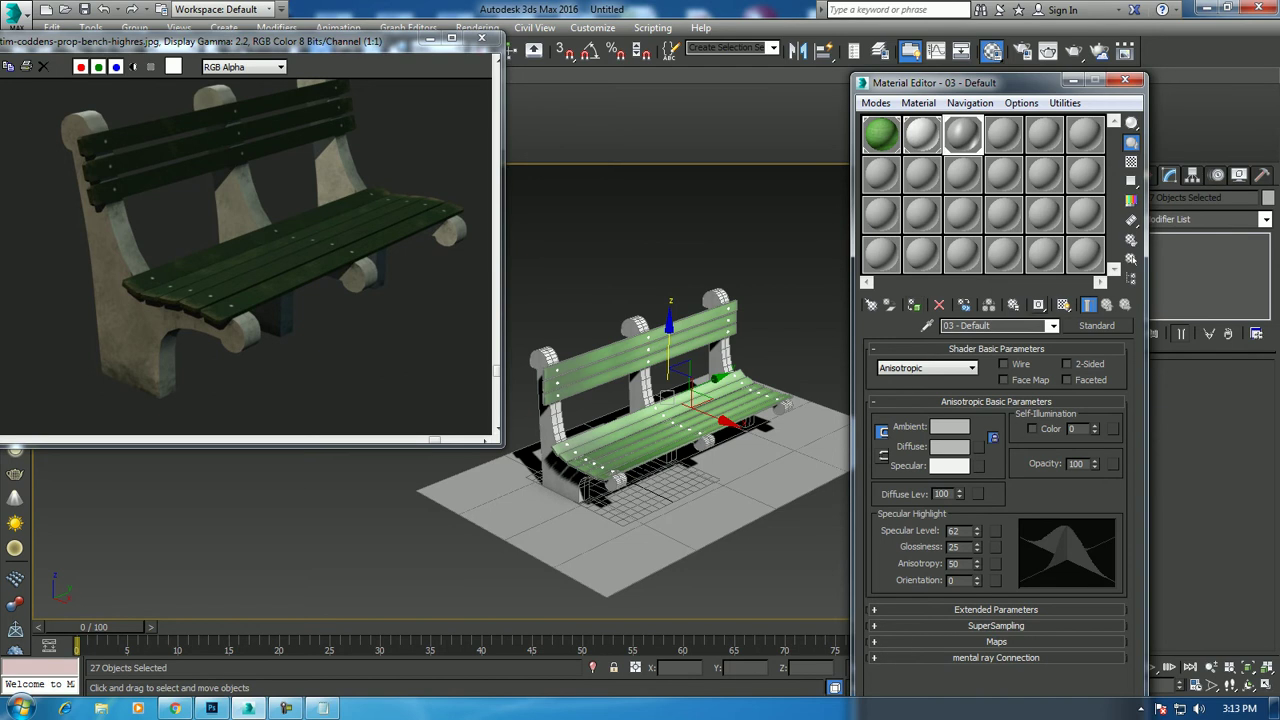
# Close the Material Editor and box-select the whole bench
pyautogui.click(1125, 79)
pyautogui.keyDown('alt'); pyautogui.moveTo(700, 400); pyautogui.dragTo(740, 400, button='middle'); pyautogui.keyUp('alt')
pyautogui.scroll(2, 745, 448)
pyautogui.scroll(1, 745, 448)
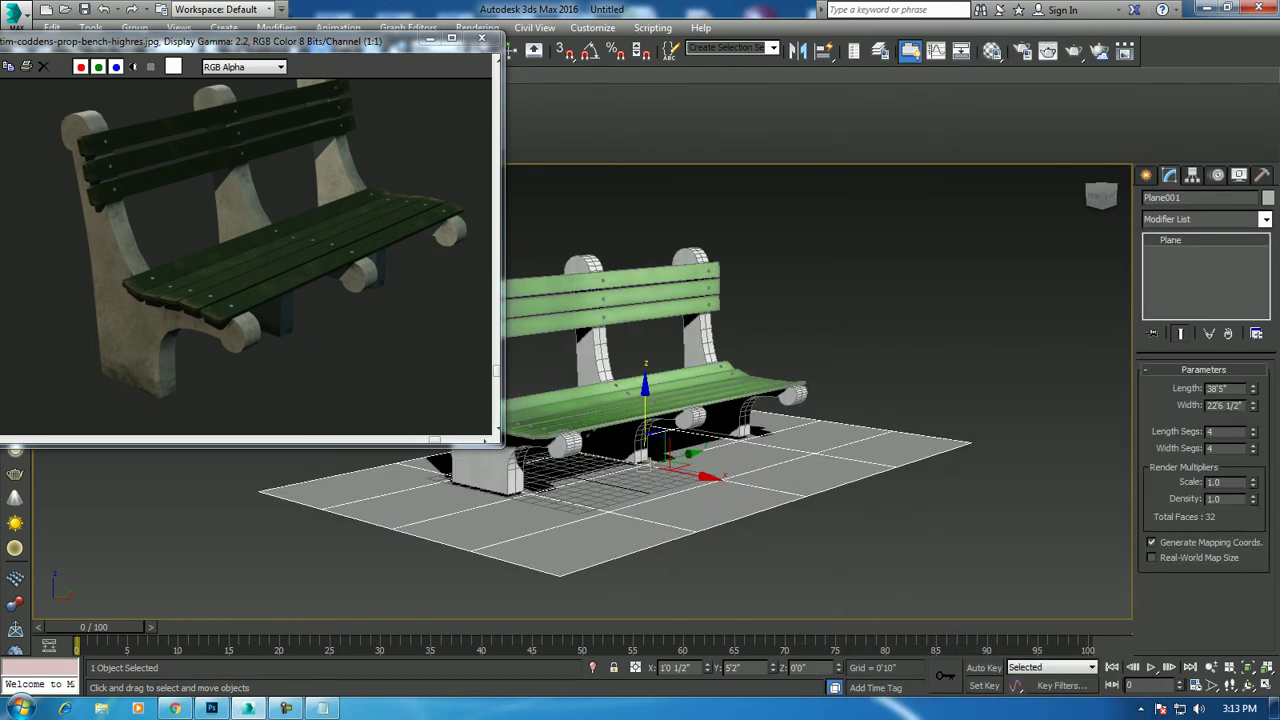
pyautogui.keyDown('alt'); pyautogui.moveTo(700, 400); pyautogui.dragTo(740, 390, button='middle'); pyautogui.keyUp('alt')
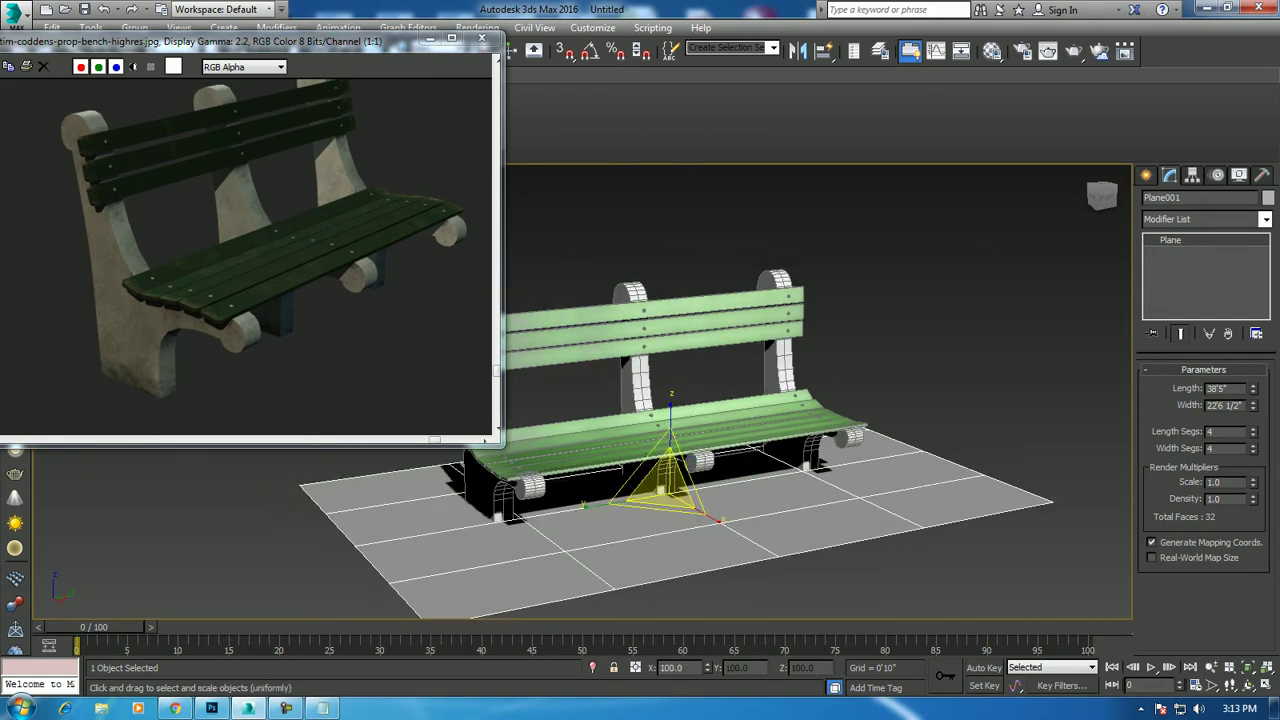
pyautogui.scroll(-3, 785, 400)
pyautogui.keyDown('alt'); pyautogui.moveTo(740, 400); pyautogui.dragTo(760, 380, button='middle'); pyautogui.keyUp('alt')
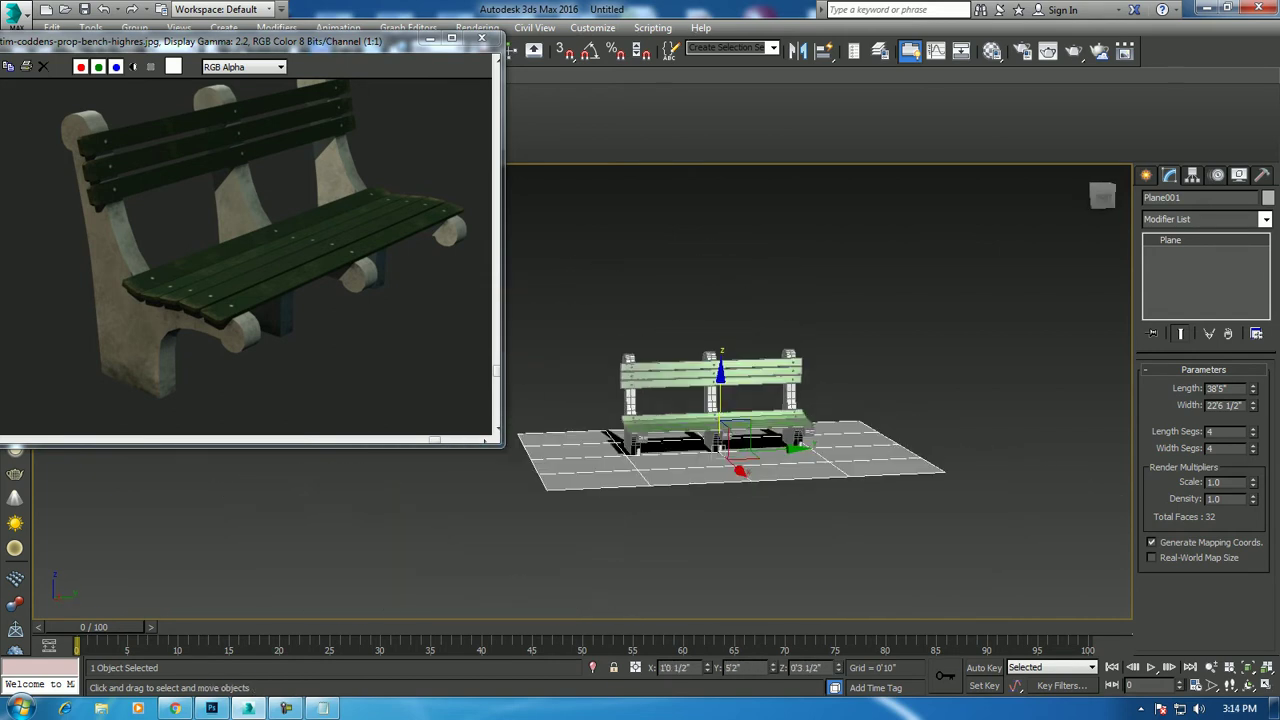
pyautogui.moveTo(586, 300); pyautogui.dragTo(829, 529)
pyautogui.moveTo(760, 400)
pyautogui.keyDown('alt'); pyautogui.mouseDown(button='middle')
pyautogui.moveTo(740, 430)
pyautogui.moveTo(660, 440)
pyautogui.mouseUp(button='middle'); pyautogui.keyUp('alt')
# Lower the selected bench down onto the ground plane
pyautogui.press('r')
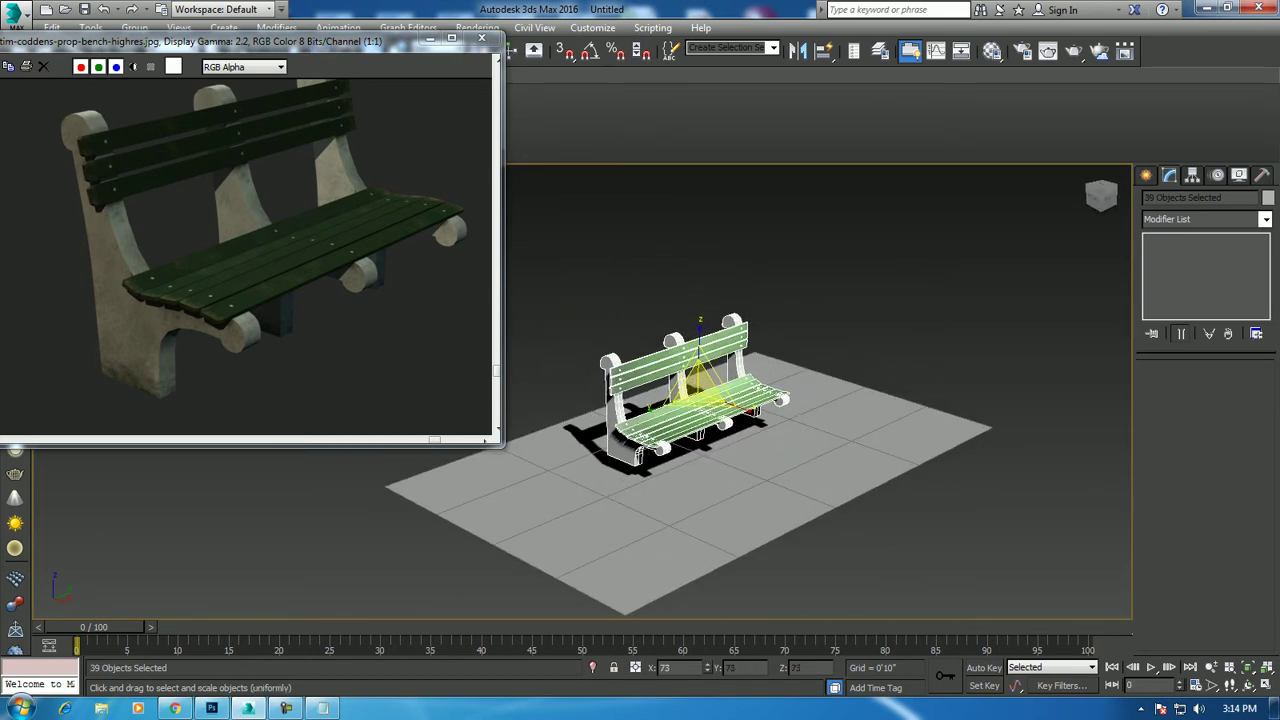
pyautogui.press('r')
pyautogui.press('w')
pyautogui.moveTo(690, 340); pyautogui.dragTo(690, 368)
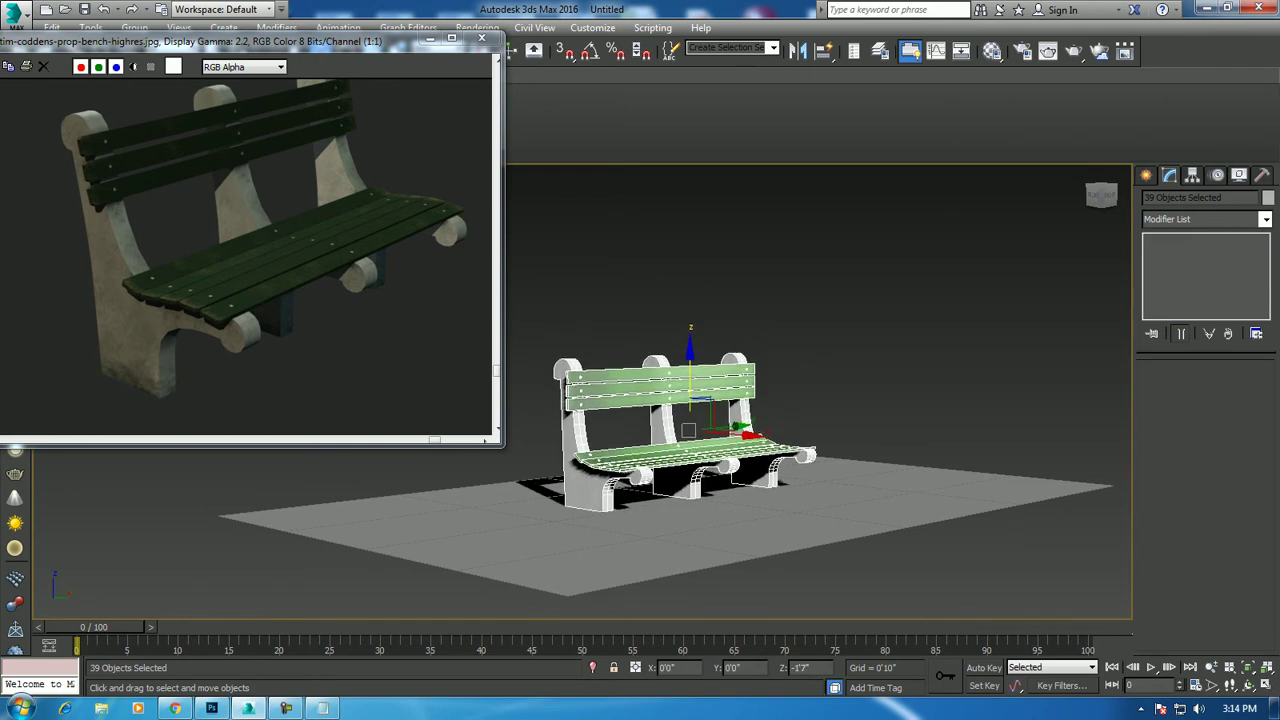
# Move the bench to the left and clone a copy beside the original
pyautogui.keyDown('alt'); pyautogui.moveTo(690, 430); pyautogui.dragTo(660, 432, button='middle'); pyautogui.keyUp('alt')
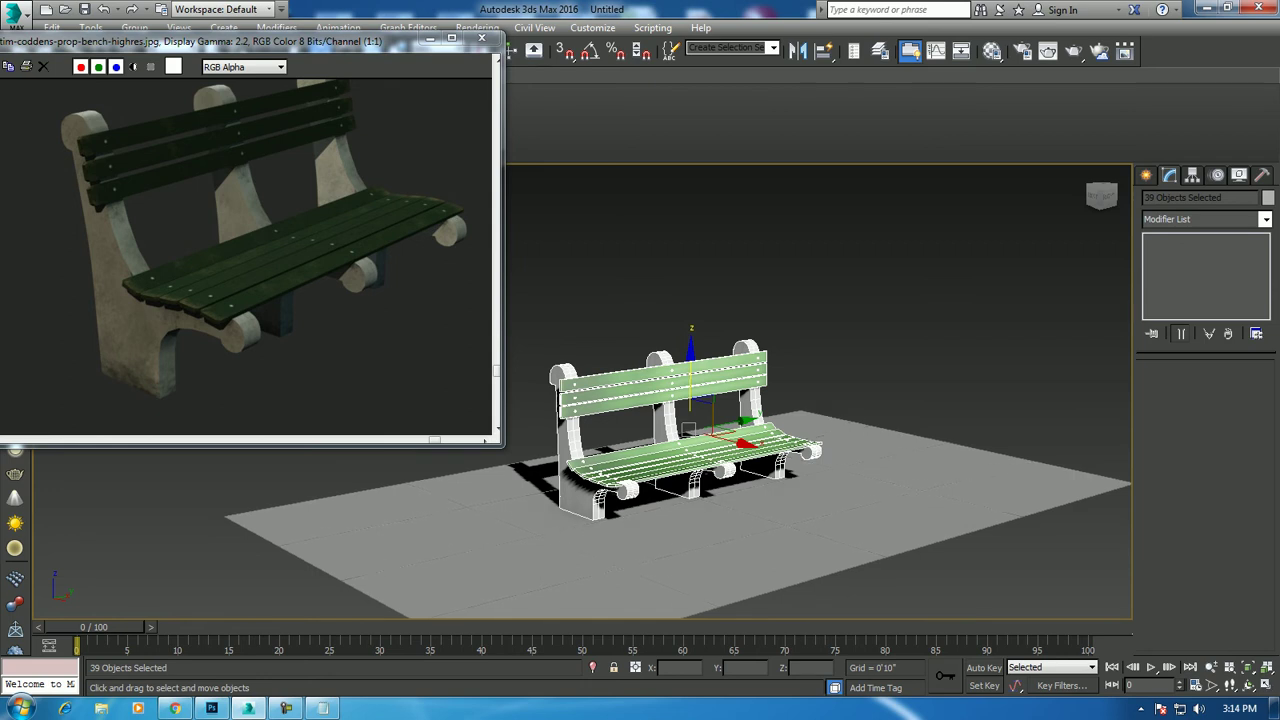
pyautogui.moveTo(690, 430)
pyautogui.keyDown('alt'); pyautogui.mouseDown(button='middle')
pyautogui.moveTo(730, 432)
pyautogui.moveTo(700, 432)
pyautogui.mouseUp(button='middle'); pyautogui.keyUp('alt')
pyautogui.moveTo(772, 430)
pyautogui.mouseDown()
pyautogui.moveTo(612, 440)
pyautogui.moveTo(957, 415)
pyautogui.mouseUp()
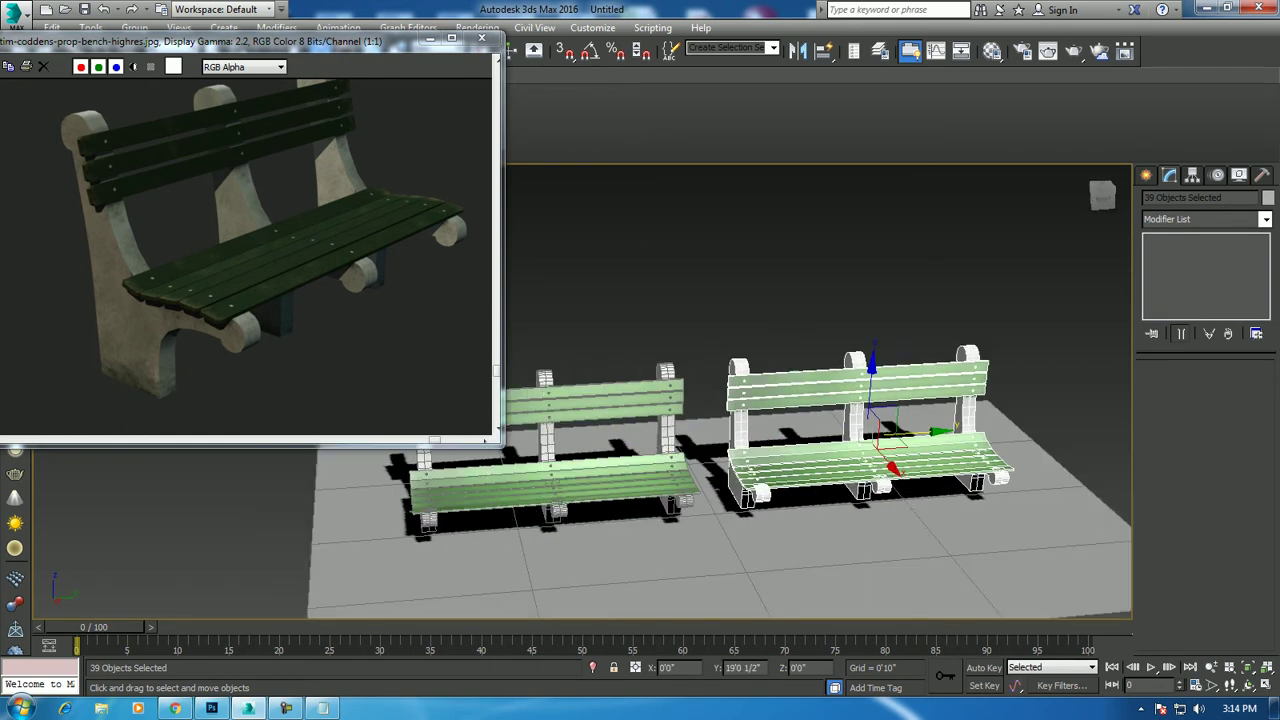
pyautogui.click(641, 424)
# Minimize the reference image, deselect all, and frame both benches in the view
pyautogui.moveTo(700, 432)
pyautogui.keyDown('alt'); pyautogui.mouseDown(button='middle')
pyautogui.moveTo(760, 420)
pyautogui.moveTo(740, 422)
pyautogui.mouseUp(button='middle'); pyautogui.keyUp('alt')
pyautogui.scroll(3, 760, 420)
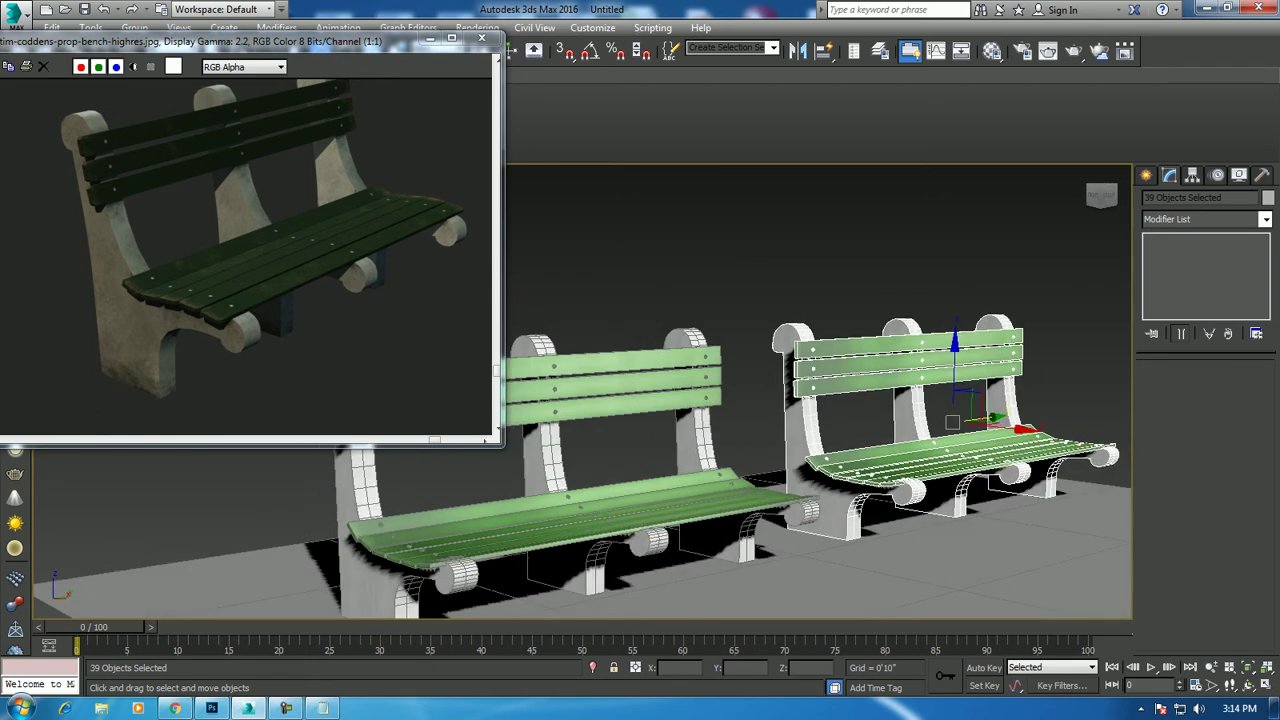
pyautogui.click(430, 38)
pyautogui.click(600, 250)
pyautogui.keyDown('alt'); pyautogui.moveTo(600, 250); pyautogui.dragTo(580, 245, button='middle'); pyautogui.keyUp('alt')
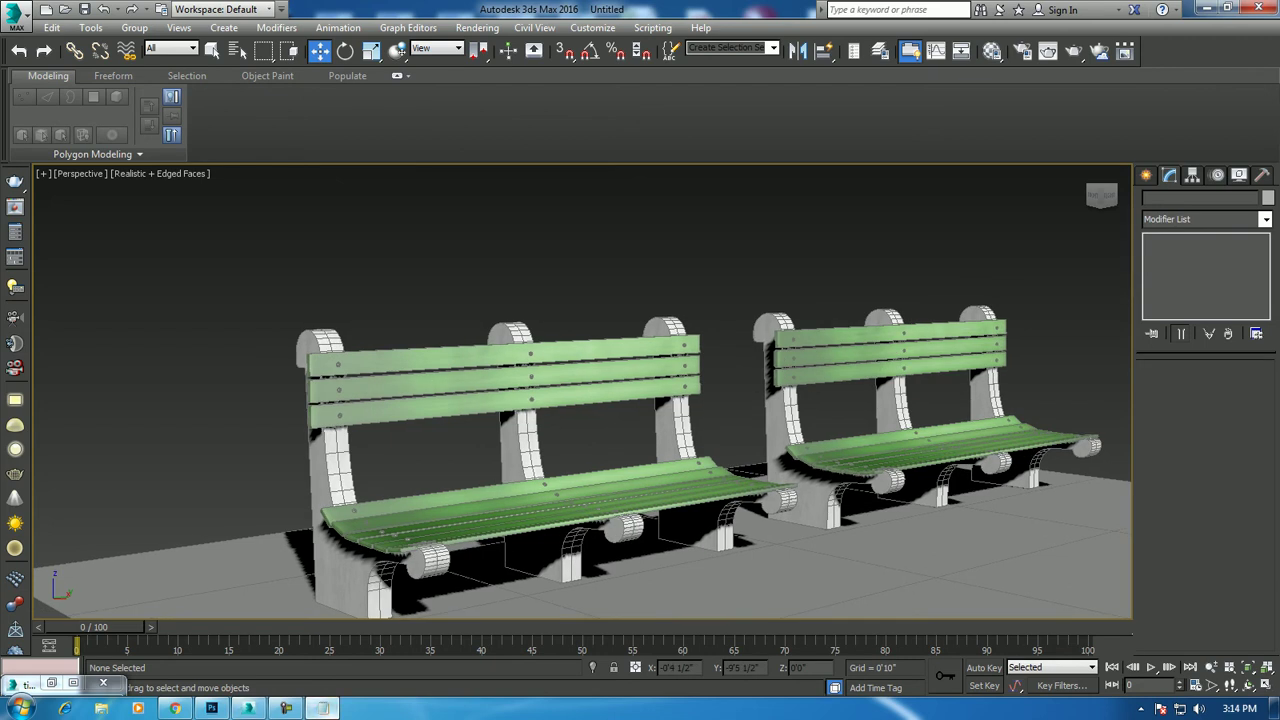
# Bring Notepad forward and start typing 'Thanks for watching..' below the notes
pyautogui.click(322, 708)
pyautogui.write('Thanks for watching..')
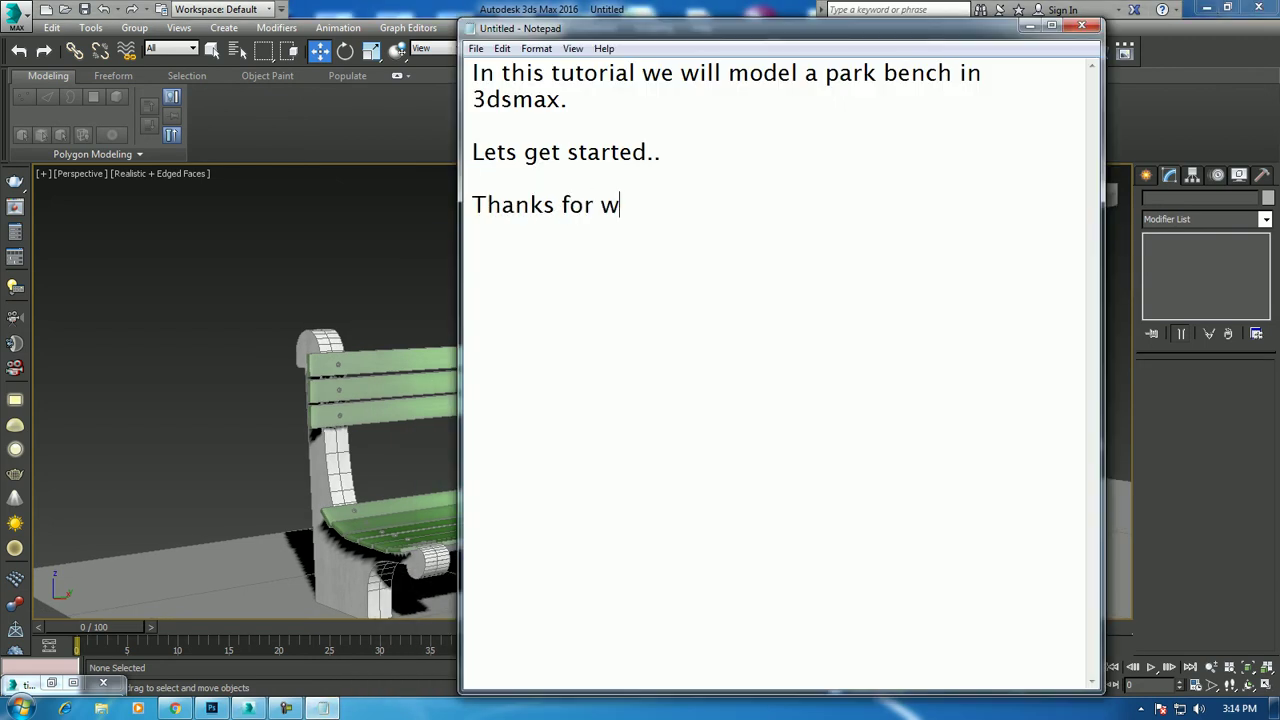